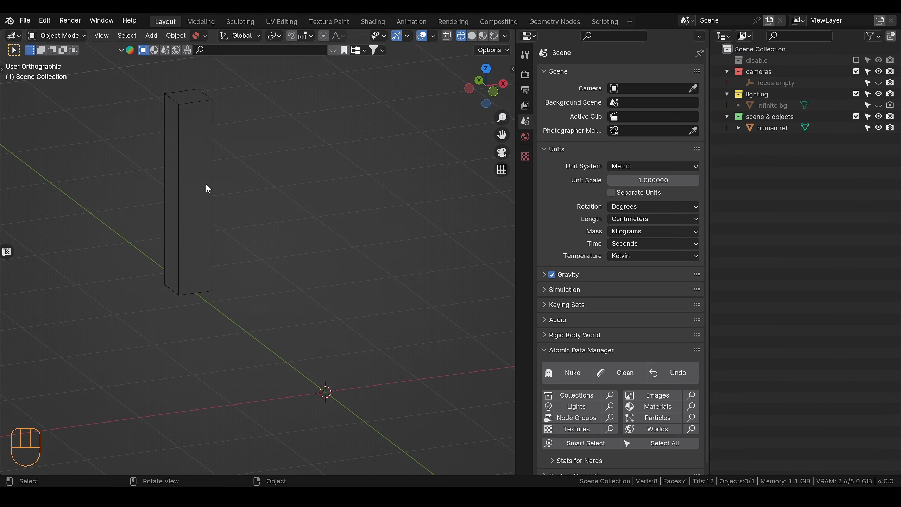
Step: Add the photo Kerwin Metal Table Lamp.jpg as a reference image in the front orthographic view
{"action": "left_click", "coordinate": [212, 186]}
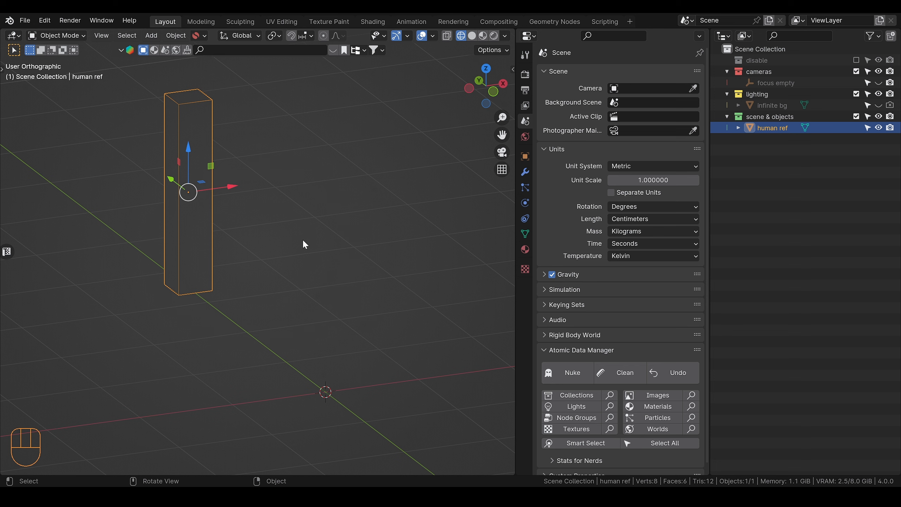
{"action": "left_click", "coordinate": [494, 92]}
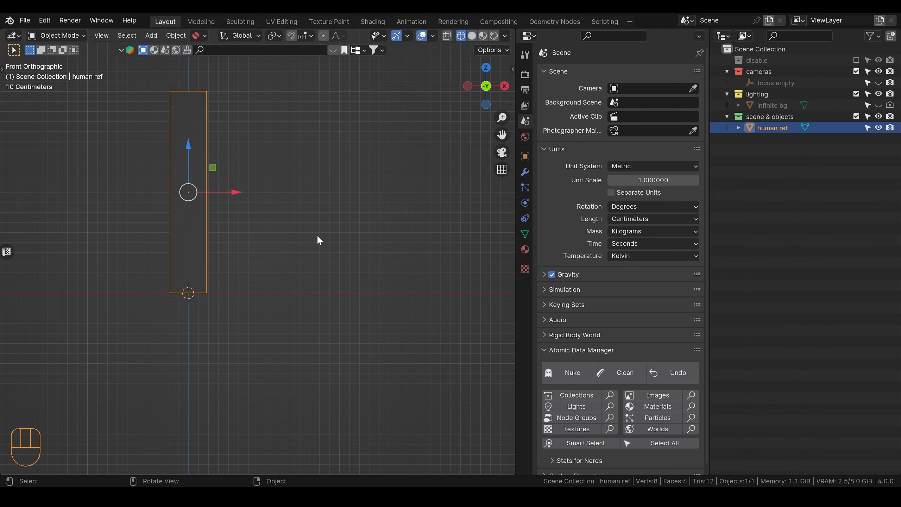
{"action": "middle_click_drag", "start_coordinate": [345, 235], "coordinate": [387, 266], "text": "shift"}
{"action": "key", "text": "shift+a"}
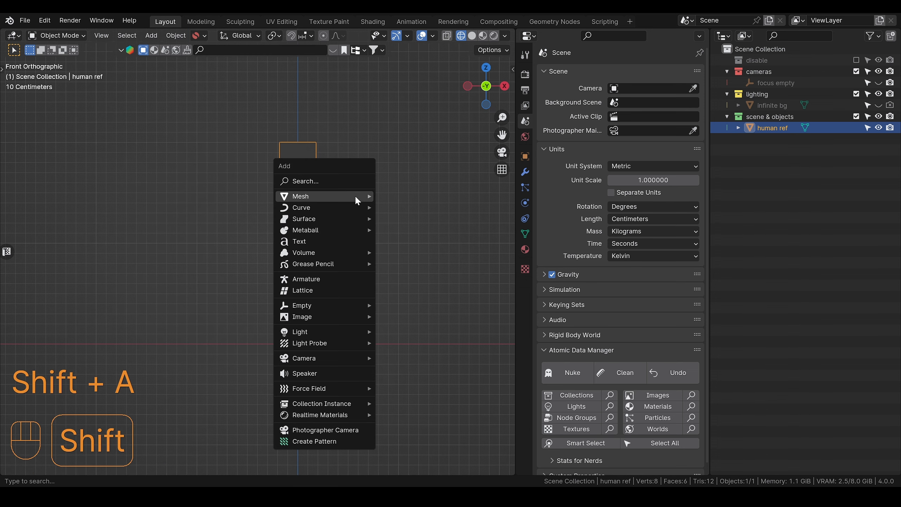
{"action": "mouse_move", "coordinate": [329, 316]}
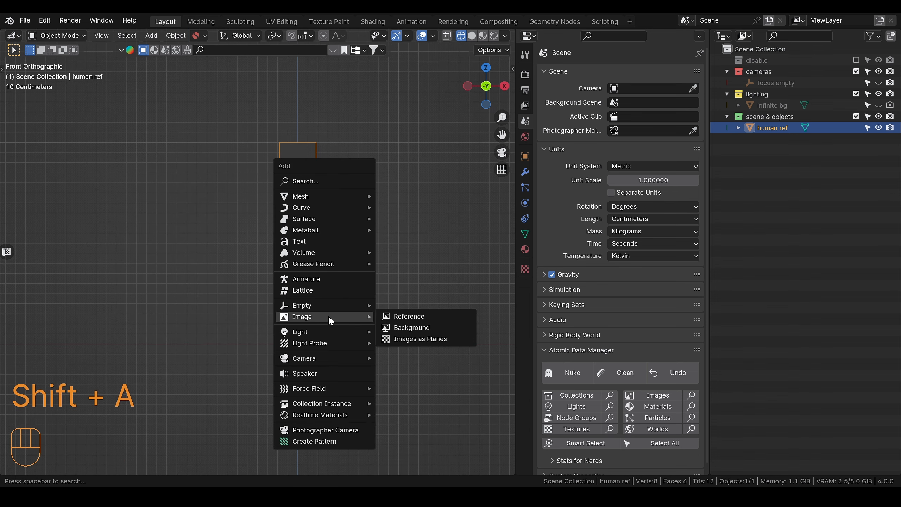
{"action": "left_click", "coordinate": [408, 315]}
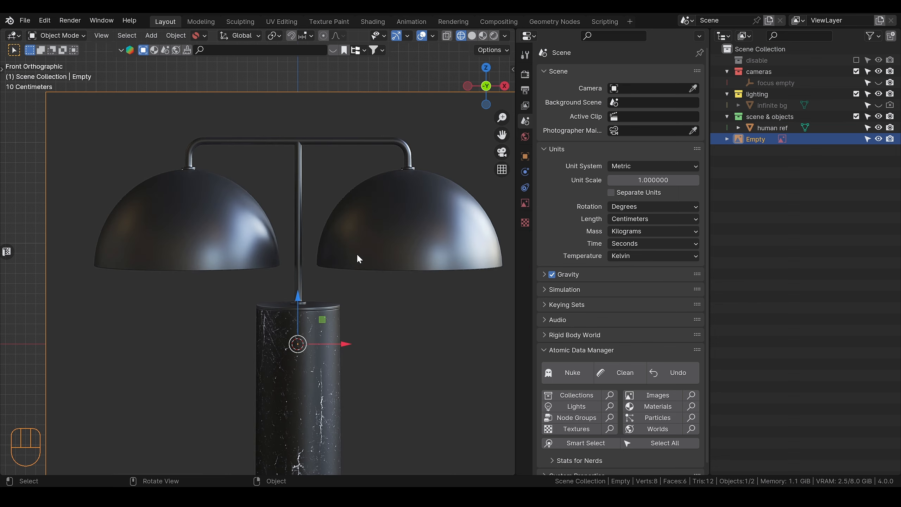
Step: Scale the lamp reference image down and raise it above the ground line, in front of the human reference block
{"action": "key", "text": "s"}
{"action": "left_click", "coordinate": [326, 314]}
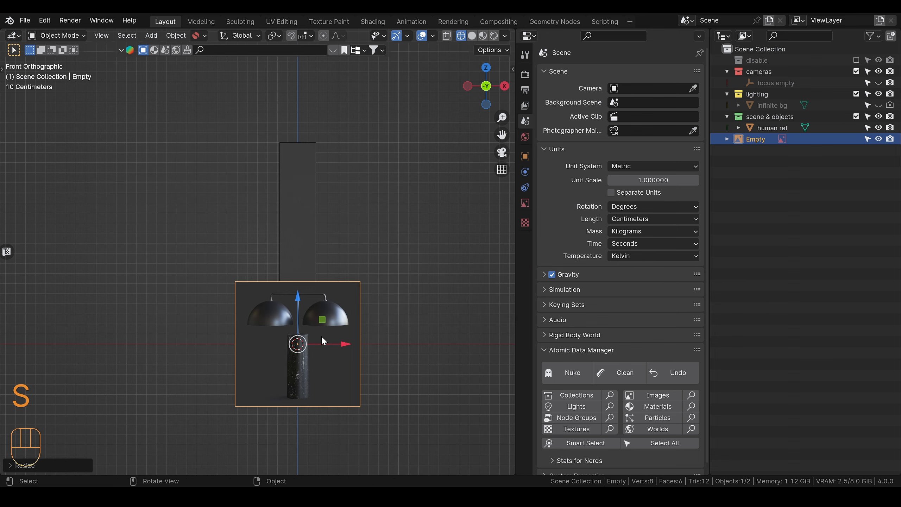
{"action": "key", "text": "g"}
{"action": "key", "text": "z"}
{"action": "left_click", "coordinate": [321, 292]}
{"action": "scroll", "coordinate": [320, 291], "scroll_direction": "up", "scroll_amount": 2}
{"action": "key", "text": "s"}
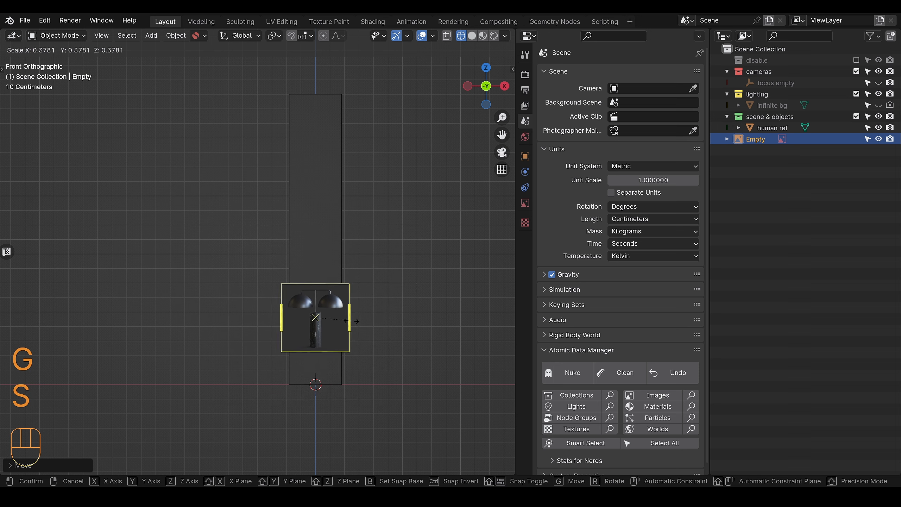
{"action": "left_click", "coordinate": [368, 319]}
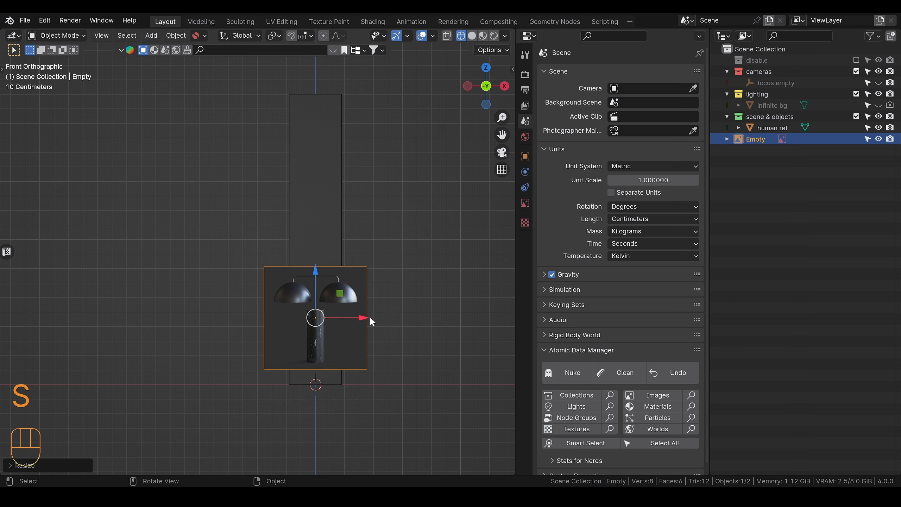
Step: Shrink the lamp image to a realistic table-lamp size against the human block and lower it along Z to the ground line
{"action": "key", "text": "g"}
{"action": "key", "text": "z"}
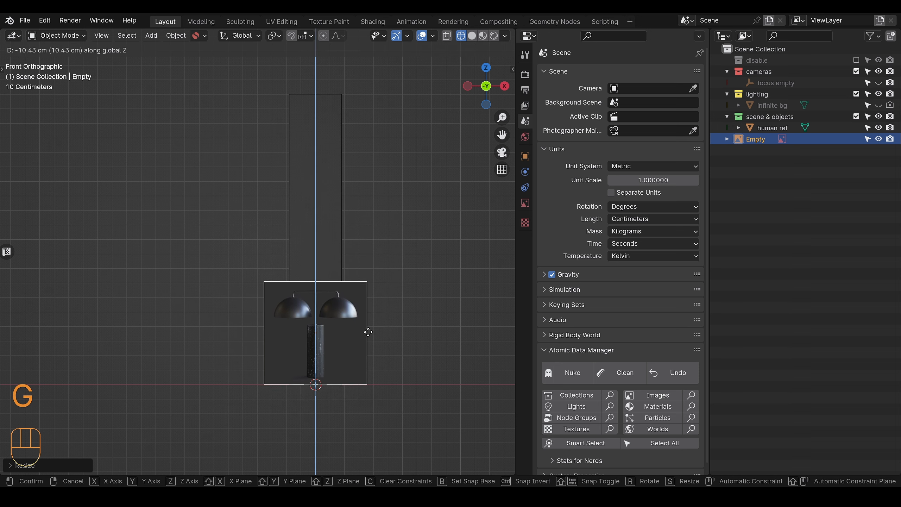
{"action": "left_click", "coordinate": [368, 332]}
{"action": "key", "text": "s"}
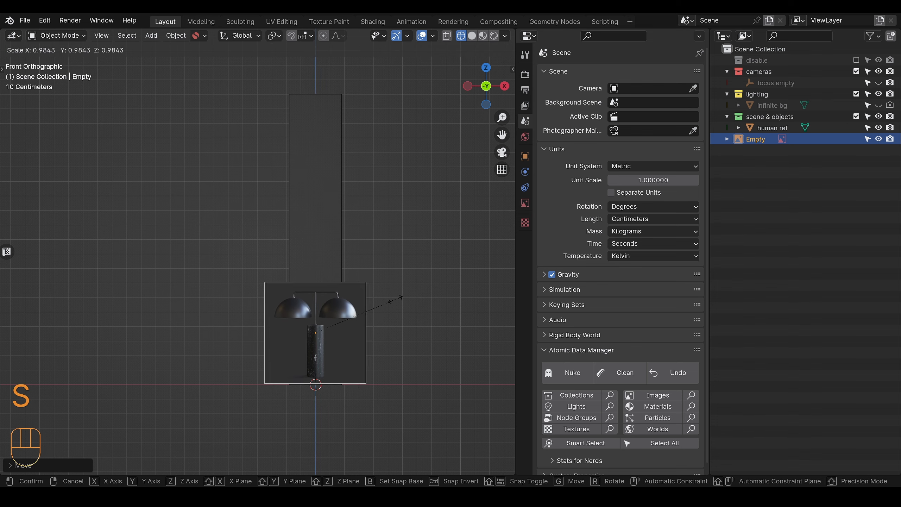
{"action": "left_click", "coordinate": [376, 311]}
{"action": "key", "text": "g"}
{"action": "key", "text": "z"}
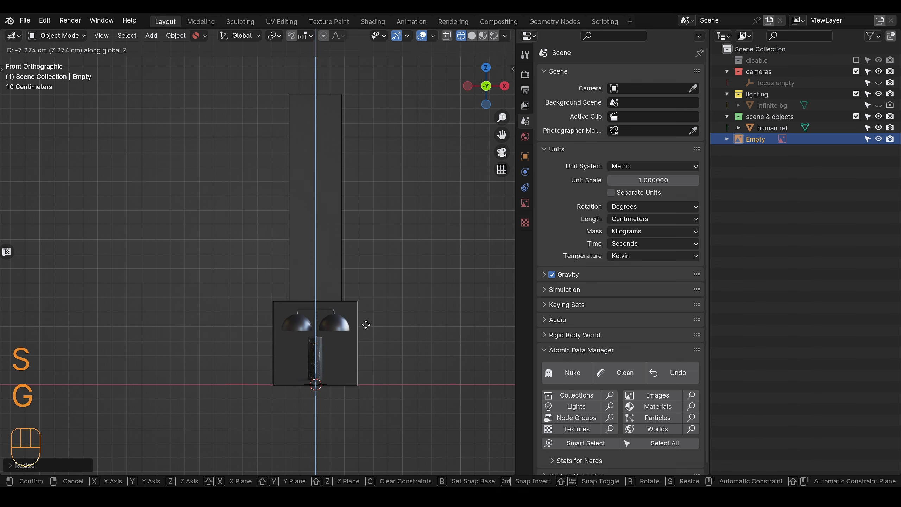
{"action": "left_click", "coordinate": [365, 328]}
Step: Turn on X-ray display and delete the human reference block
{"action": "key", "text": "alt+z"}
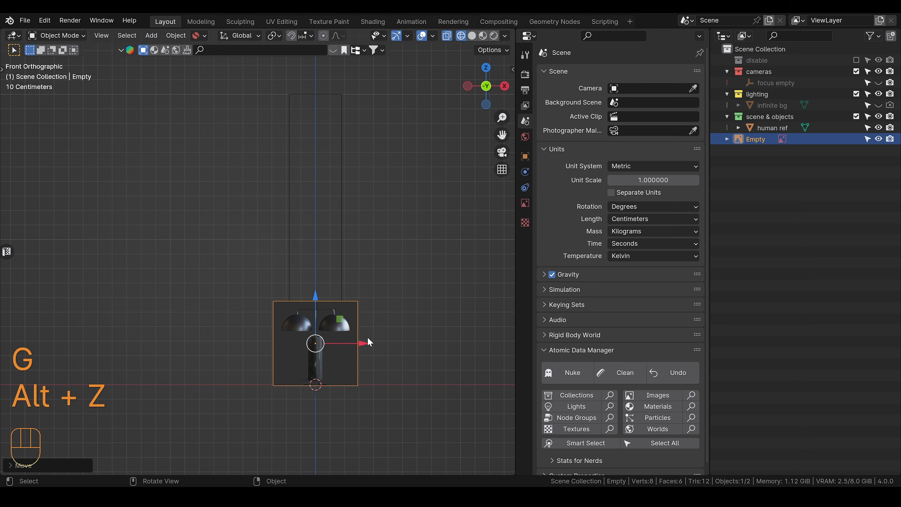
{"action": "middle_click_drag", "start_coordinate": [405, 350], "coordinate": [365, 218], "text": "shift"}
{"action": "left_click_drag", "start_coordinate": [390, 151], "coordinate": [359, 165]}
{"action": "key", "text": "Delete"}
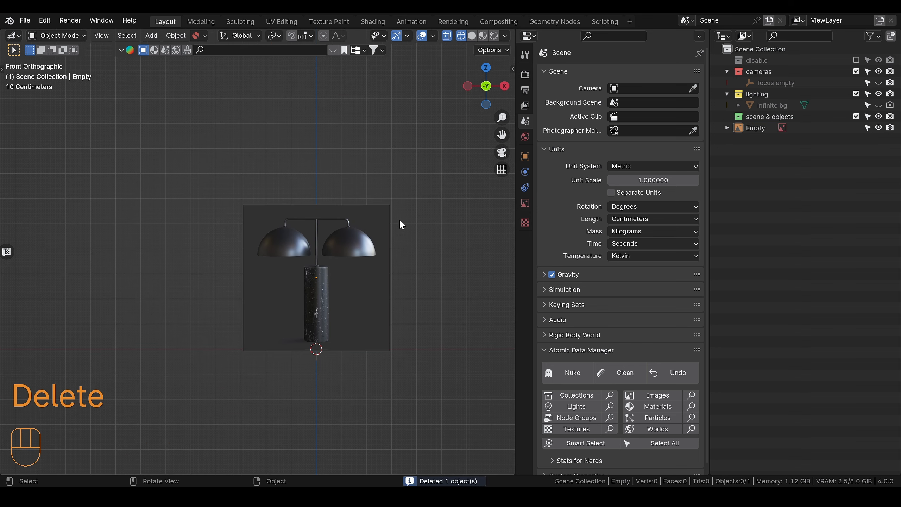
Step: Enable opacity on the lamp reference image and set it to 0.649
{"action": "left_click", "coordinate": [376, 291]}
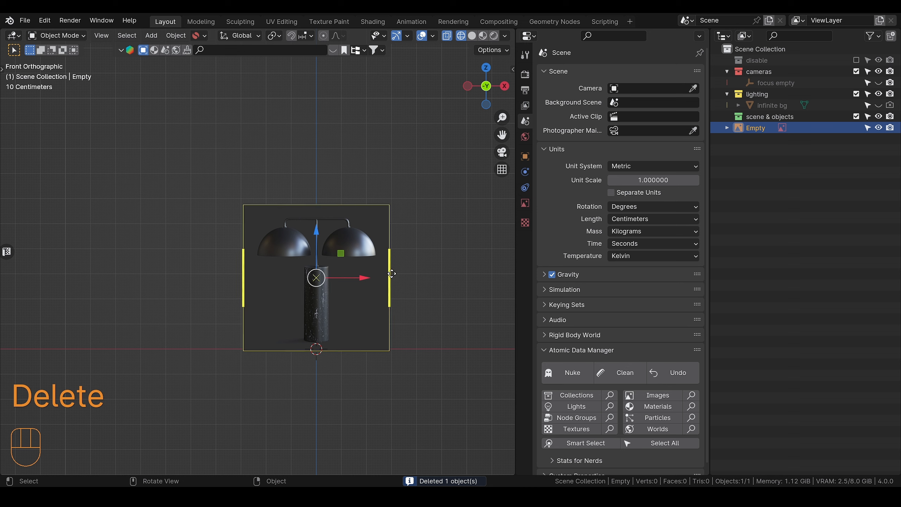
{"action": "left_click", "coordinate": [525, 204]}
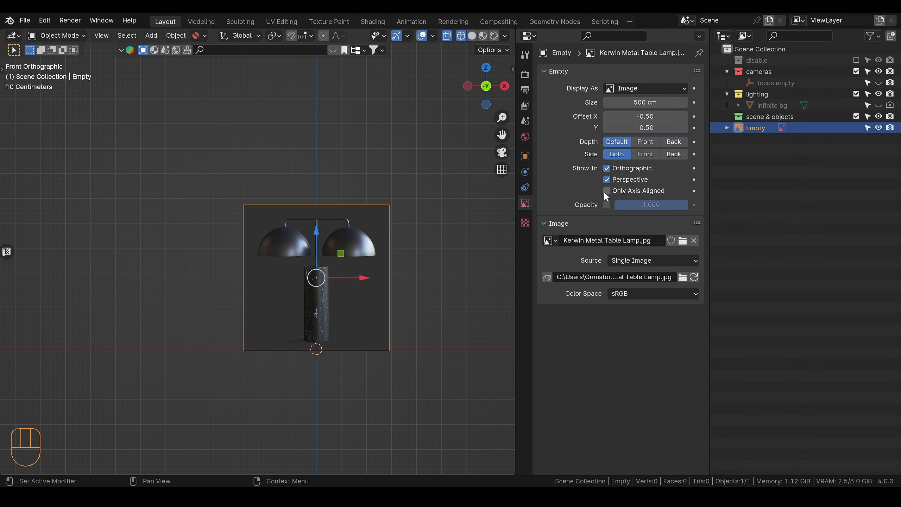
{"action": "left_click", "coordinate": [607, 204]}
{"action": "left_click_drag", "start_coordinate": [635, 205], "coordinate": [610, 205]}
Step: Lower the reference image about 2.8 cm along Z so the bottom of the lamp's base sits on the ground line
{"action": "scroll", "coordinate": [434, 278], "scroll_direction": "up", "scroll_amount": 3}
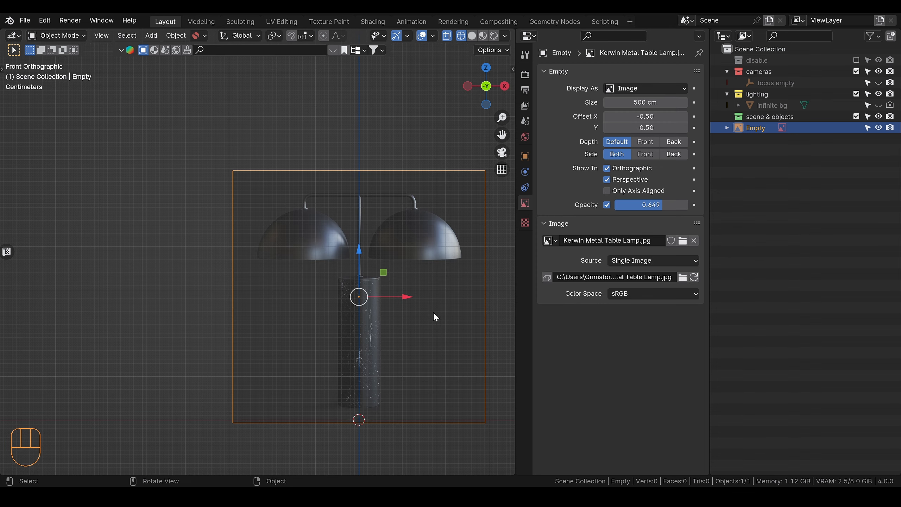
{"action": "scroll", "coordinate": [435, 317], "scroll_direction": "up", "scroll_amount": 2}
{"action": "key", "text": "g"}
{"action": "key", "text": "z"}
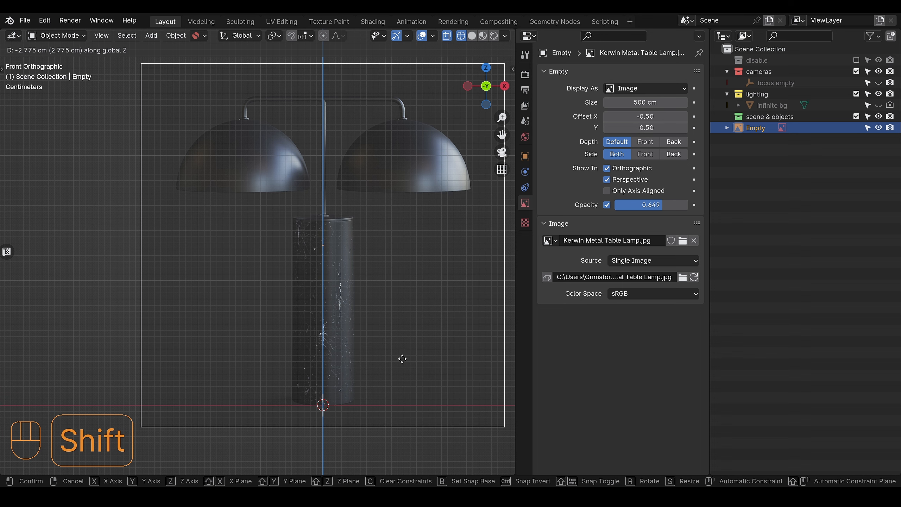
{"action": "left_click", "coordinate": [402, 358]}
Step: Deselect the lamp reference image and make it unselectable in the viewport
{"action": "scroll", "coordinate": [406, 337], "scroll_direction": "down", "scroll_amount": 3}
{"action": "left_click_drag", "start_coordinate": [416, 297], "coordinate": [417, 321], "text": "alt+shift"}
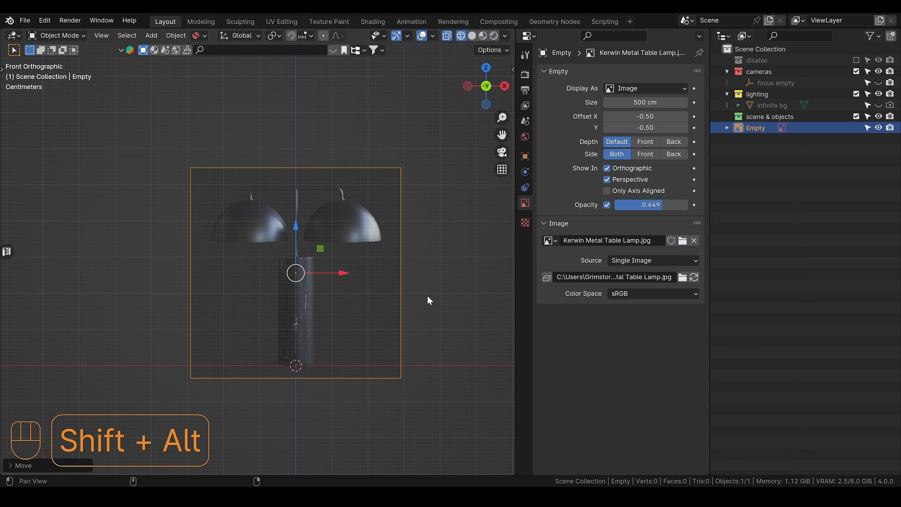
{"action": "left_click", "coordinate": [434, 283]}
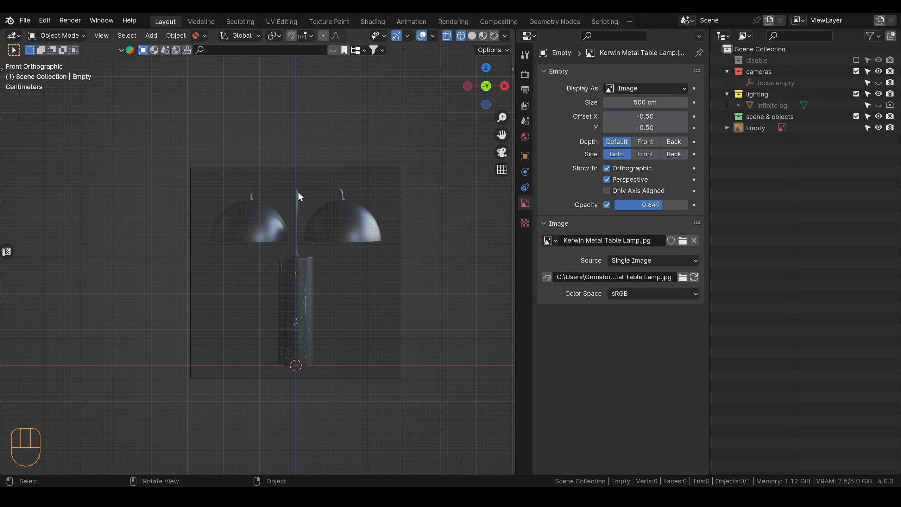
{"action": "left_click", "coordinate": [867, 128]}
Step: Check in the add-on preferences whether Add Mesh: Extra Objects is enabled
{"action": "key", "text": "ctrl+comma"}
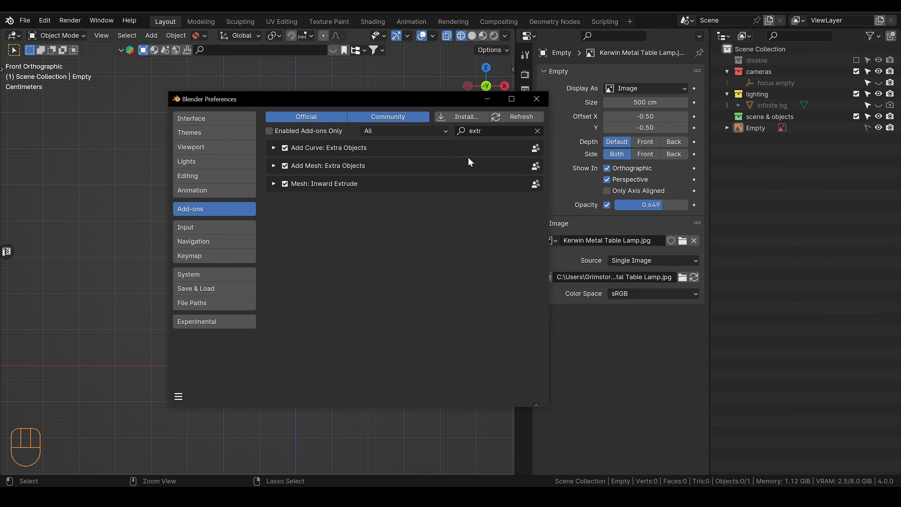
{"action": "left_click", "coordinate": [536, 98]}
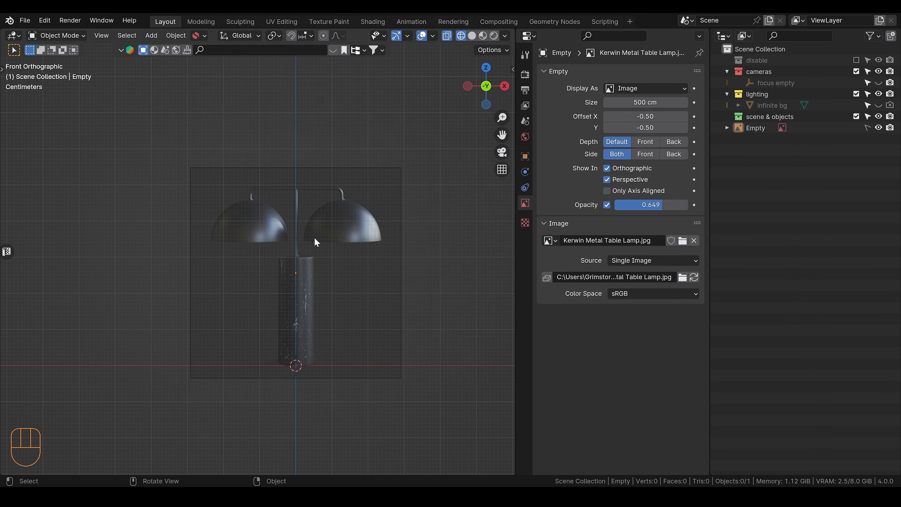
Step: Add a Pipe T-Joint mesh at the world origin and review its creation settings
{"action": "key", "text": "shift+a"}
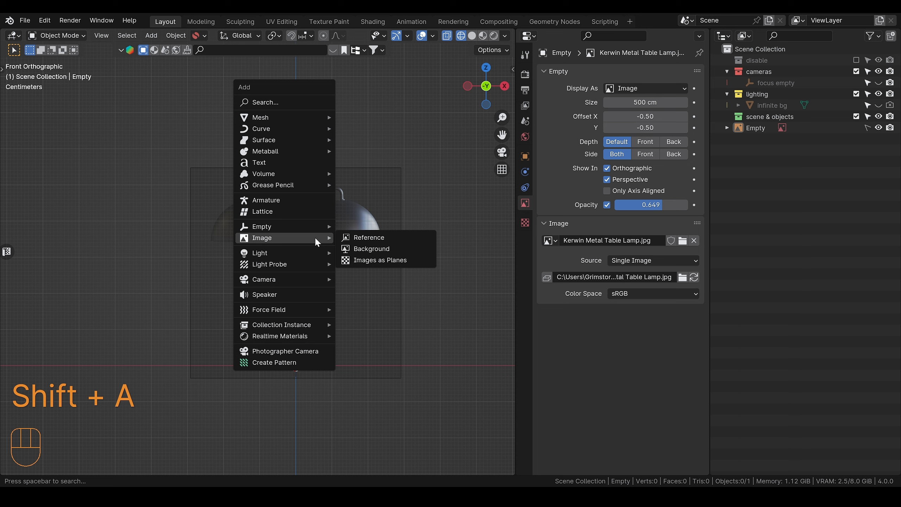
{"action": "type", "text": "pip"}
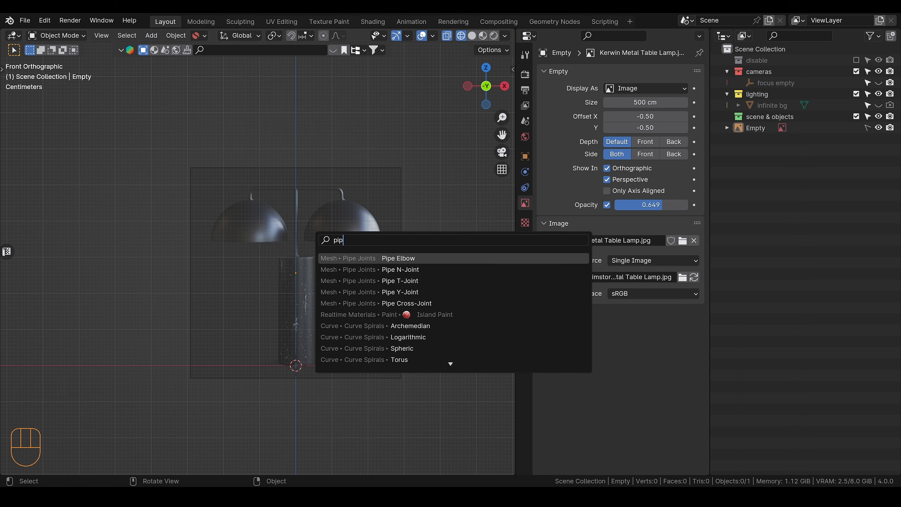
{"action": "key", "text": "Down"}
{"action": "key", "text": "Down"}
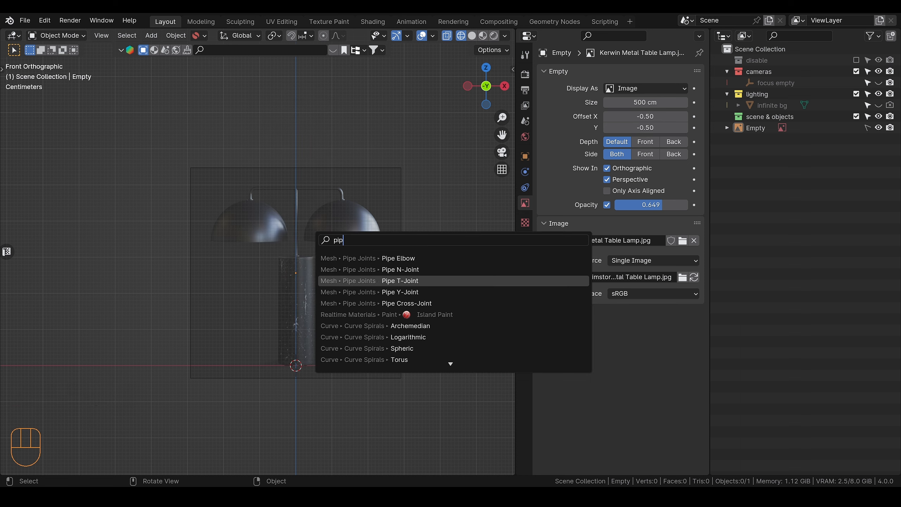
{"action": "key", "text": "Return"}
{"action": "key", "text": "KP_Decimal"}
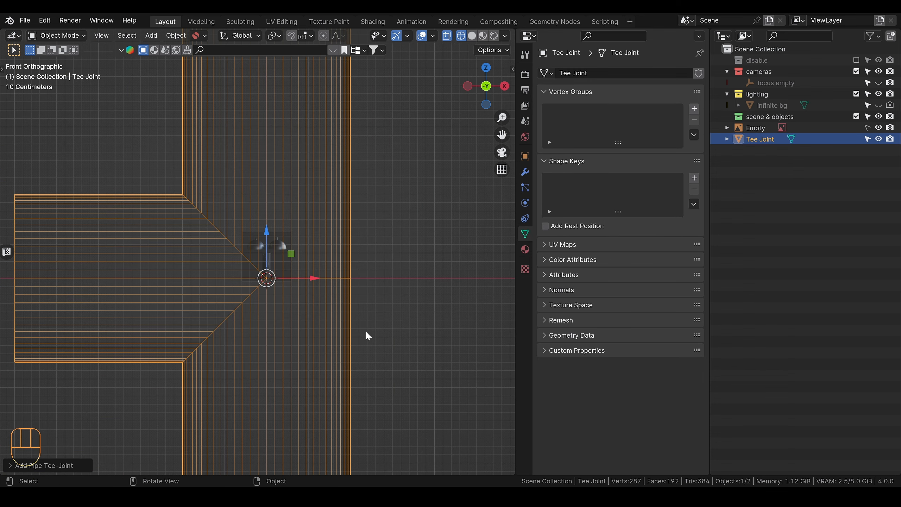
{"action": "left_click", "coordinate": [13, 469]}
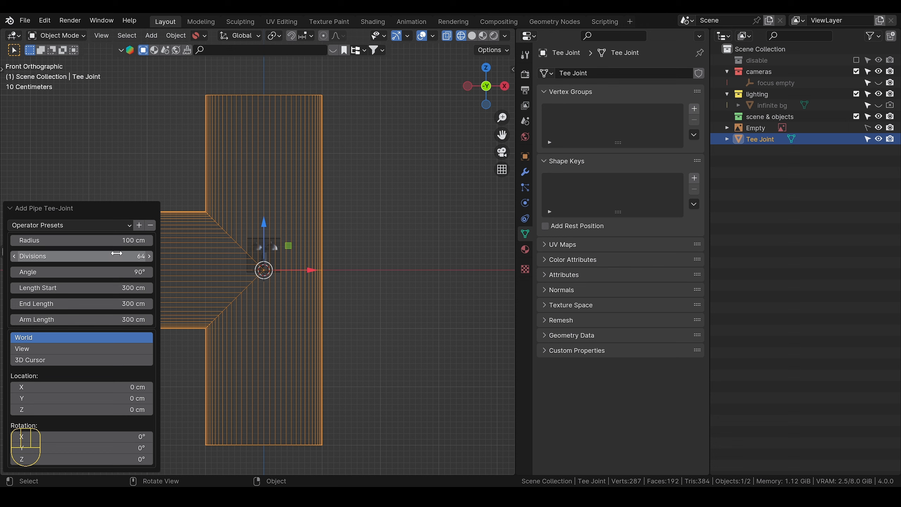
{"action": "left_click", "coordinate": [14, 211]}
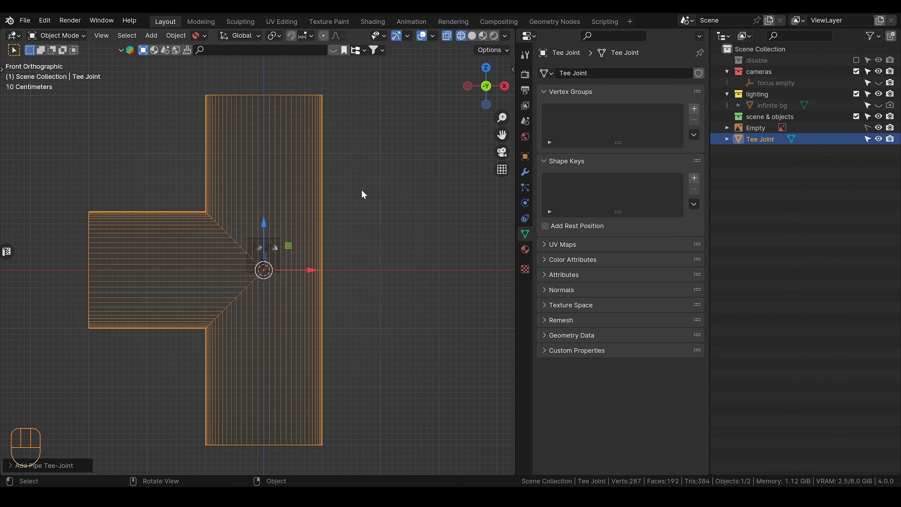
Step: Scale the T-joint down in several passes until it is about as wide as the lamp's cylindrical base
{"action": "scroll", "coordinate": [351, 246], "scroll_direction": "up", "scroll_amount": 2}
{"action": "key", "text": "s"}
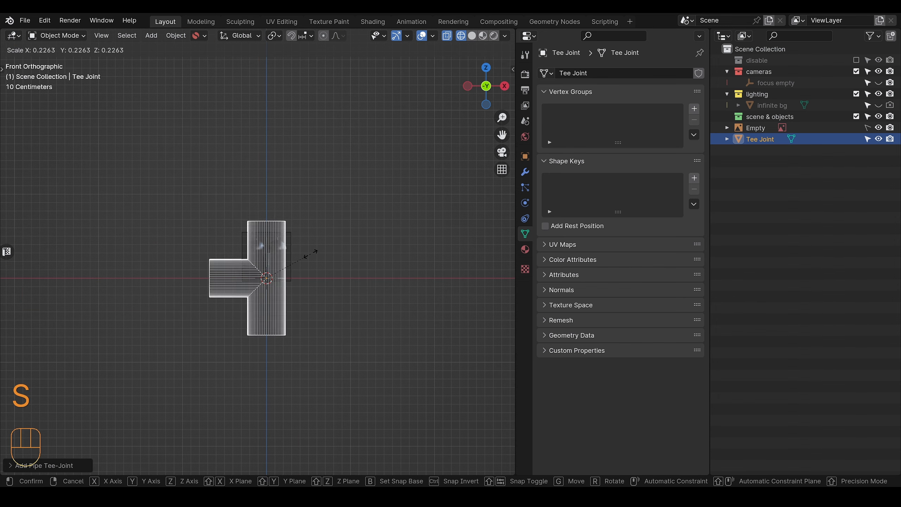
{"action": "left_click", "coordinate": [309, 255]}
{"action": "scroll", "coordinate": [310, 272], "scroll_direction": "up", "scroll_amount": 5}
{"action": "key", "text": "s"}
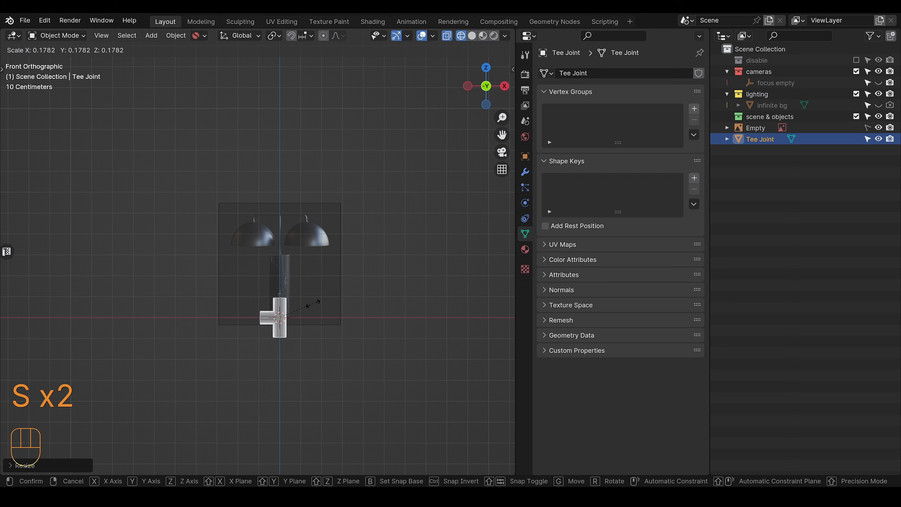
{"action": "left_click", "coordinate": [314, 304]}
{"action": "scroll", "coordinate": [319, 326], "scroll_direction": "up", "scroll_amount": 3}
{"action": "key", "text": "s"}
{"action": "left_click", "coordinate": [352, 324]}
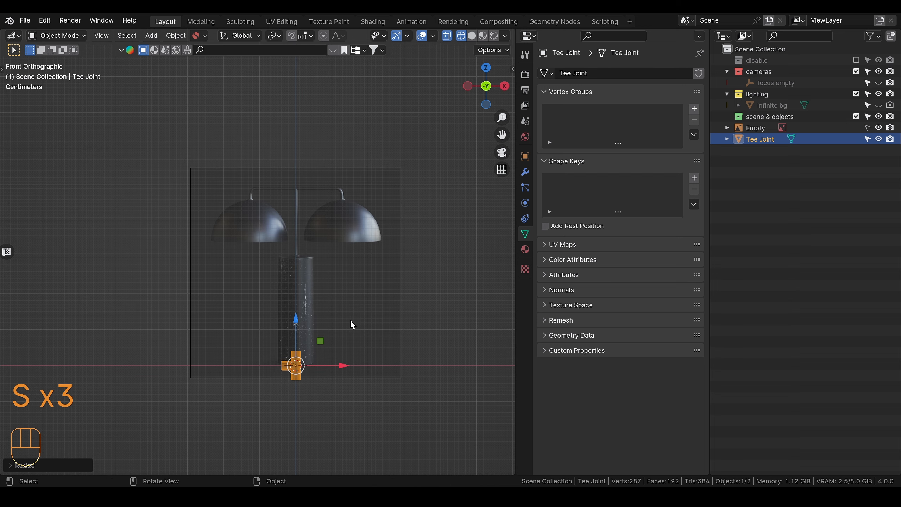
Step: Rotate the T-joint -90° about the global Y axis so its arm points straight down
{"action": "key", "text": "r"}
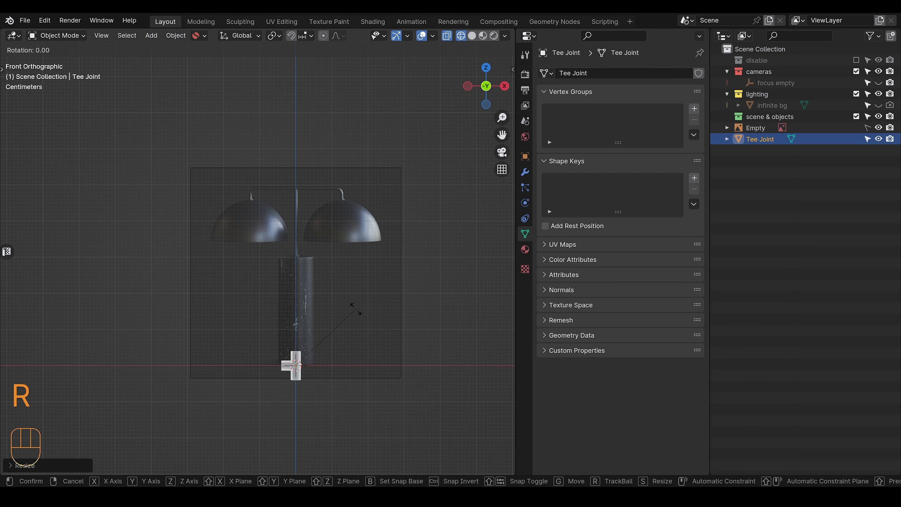
{"action": "type", "text": "90-"}
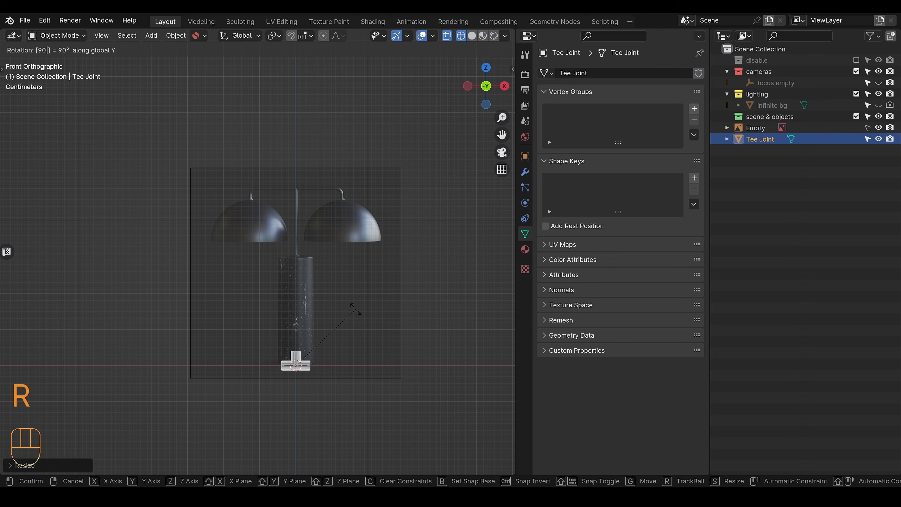
{"action": "key", "text": "Return"}
Step: Raise the T-joint along the global Z axis to just below the lamp's horizontal top pipe in the reference image
{"action": "scroll", "coordinate": [358, 314], "scroll_direction": "up", "scroll_amount": 4}
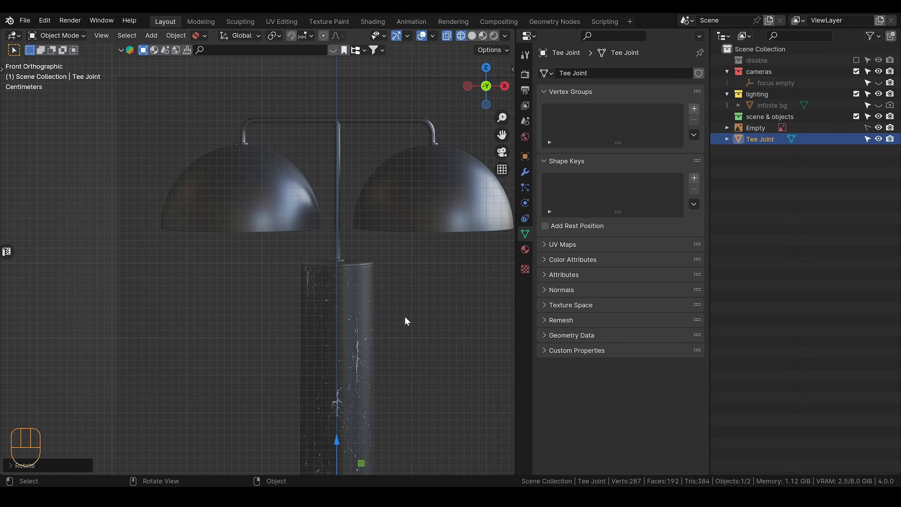
{"action": "scroll", "coordinate": [400, 328], "scroll_direction": "down", "scroll_amount": 1}
{"action": "middle_click_drag", "start_coordinate": [398, 321], "coordinate": [359, 263], "text": "alt+shift"}
{"action": "key", "text": "g"}
{"action": "key", "text": "z"}
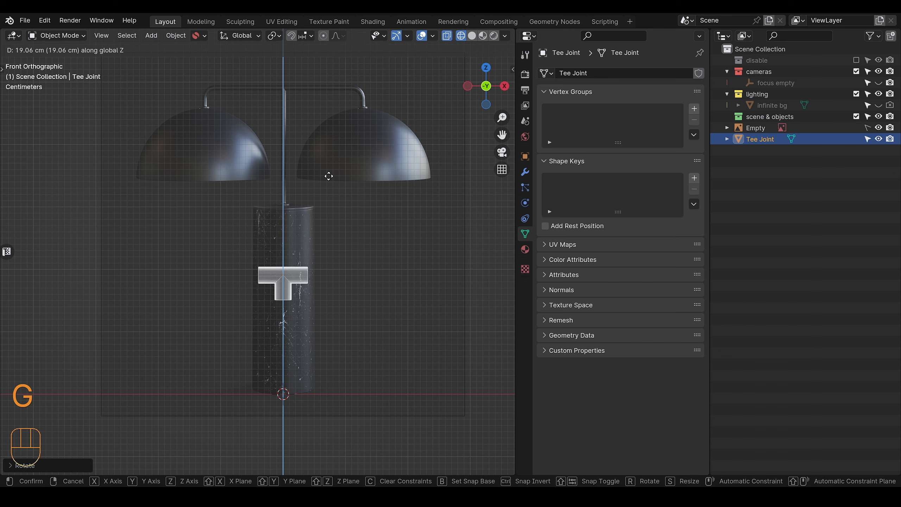
{"action": "left_click", "coordinate": [333, 107]}
{"action": "middle_click_drag", "start_coordinate": [334, 131], "coordinate": [324, 199], "text": "alt+shift"}
{"action": "scroll", "coordinate": [324, 206], "scroll_direction": "up", "scroll_amount": 1}
{"action": "key", "text": "g"}
{"action": "key", "text": "z"}
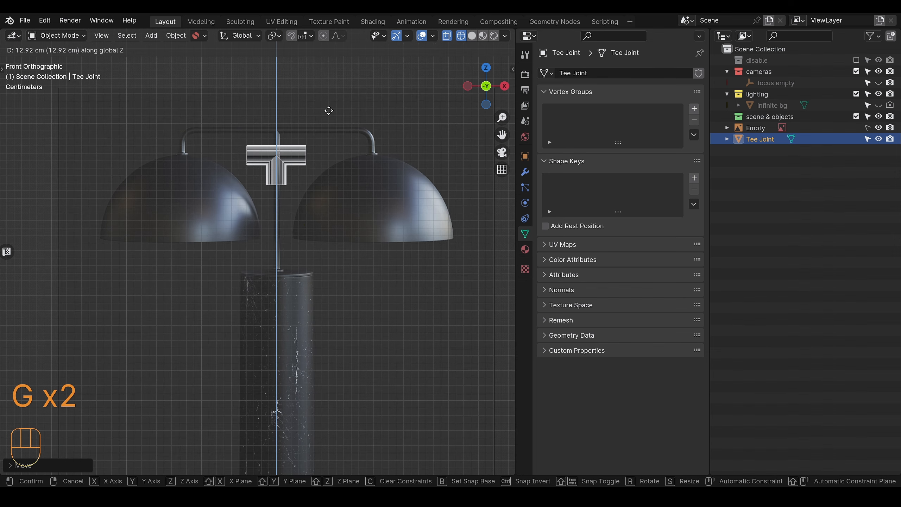
{"action": "left_click", "coordinate": [326, 96]}
Step: Scale the T-joint down uniformly until its tube is about as thick as the pipe in the reference image
{"action": "scroll", "coordinate": [322, 119], "scroll_direction": "up", "scroll_amount": 3}
{"action": "scroll", "coordinate": [322, 122], "scroll_direction": "up", "scroll_amount": 1}
{"action": "right_click", "coordinate": [357, 127]}
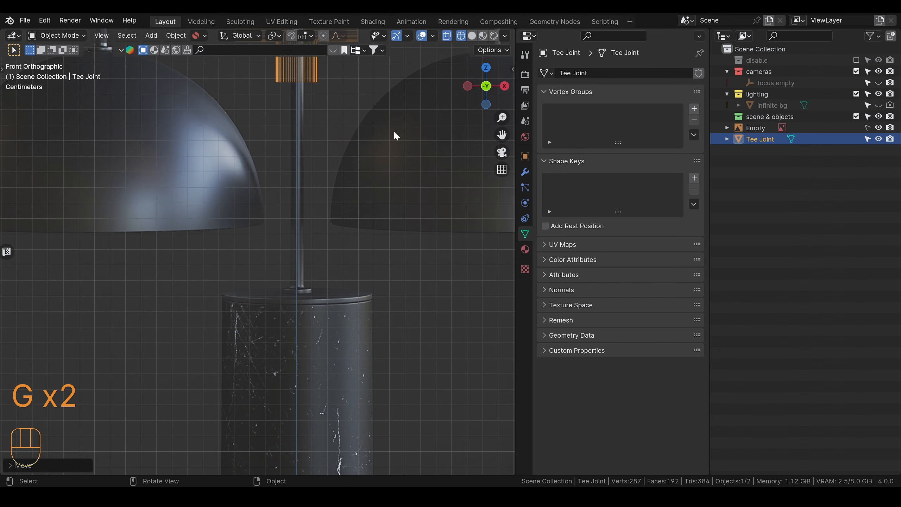
{"action": "middle_click_drag", "start_coordinate": [386, 135], "coordinate": [385, 343], "text": "shift"}
{"action": "scroll", "coordinate": [387, 347], "scroll_direction": "up", "scroll_amount": 3}
{"action": "key", "text": "s"}
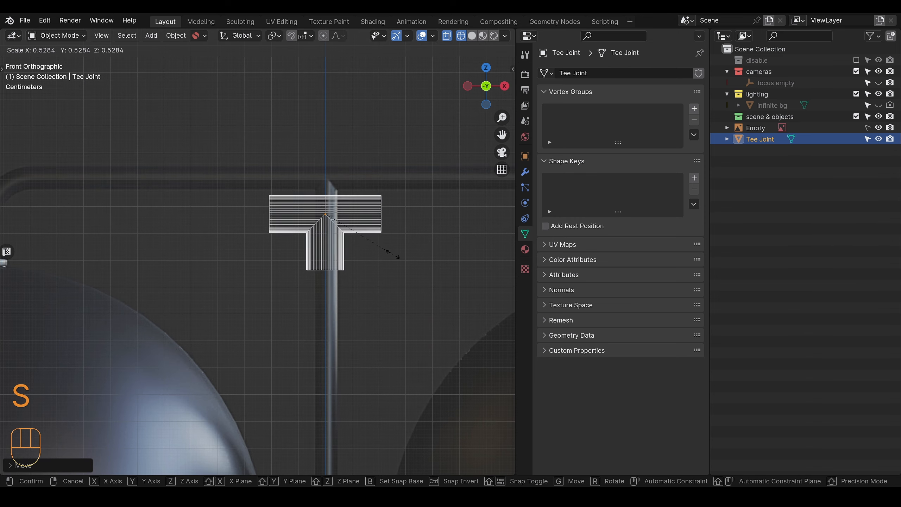
{"action": "left_click", "coordinate": [359, 248]}
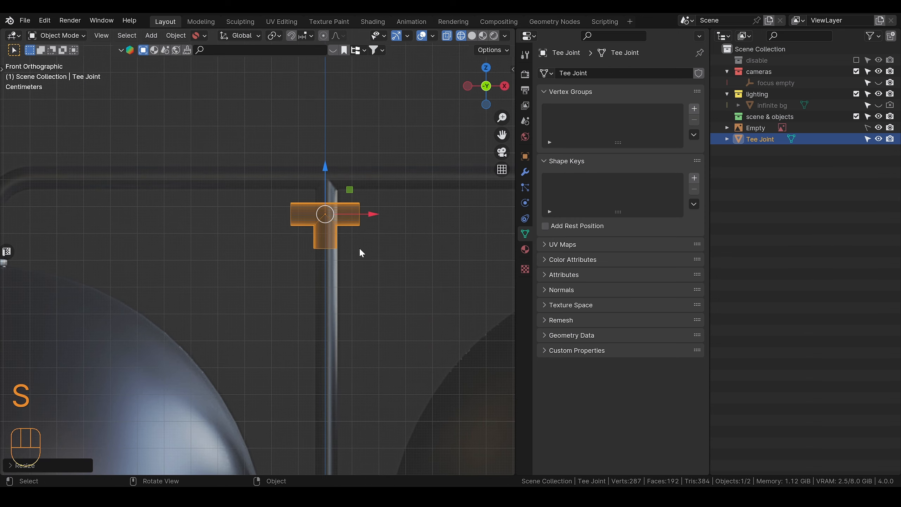
Step: Move the T-joint up onto the pipe junction in solid shading and shade it smooth
{"action": "key", "text": "alt+z"}
{"action": "key", "text": "shift+z"}
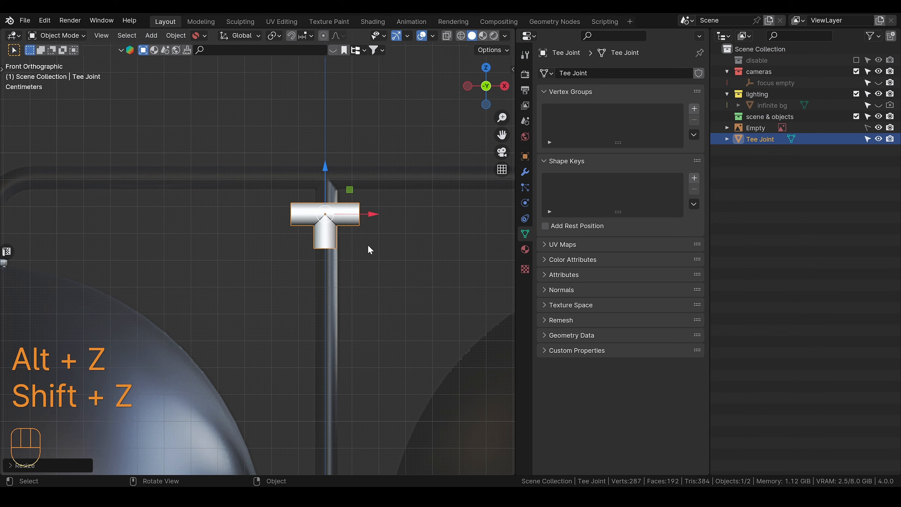
{"action": "key", "text": "g"}
{"action": "left_click", "coordinate": [362, 204]}
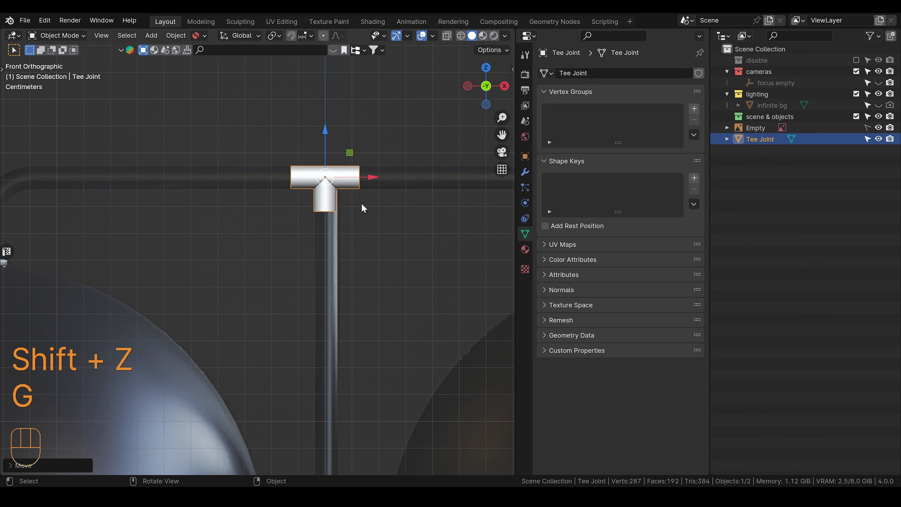
{"action": "right_click", "coordinate": [345, 191]}
{"action": "left_click", "coordinate": [340, 206]}
Step: In X-ray view, shift the reference image about -0.07 cm along X to align its vertical rod with the T-joint, and make the image unselectable again
{"action": "scroll", "coordinate": [404, 200], "scroll_direction": "up", "scroll_amount": 4}
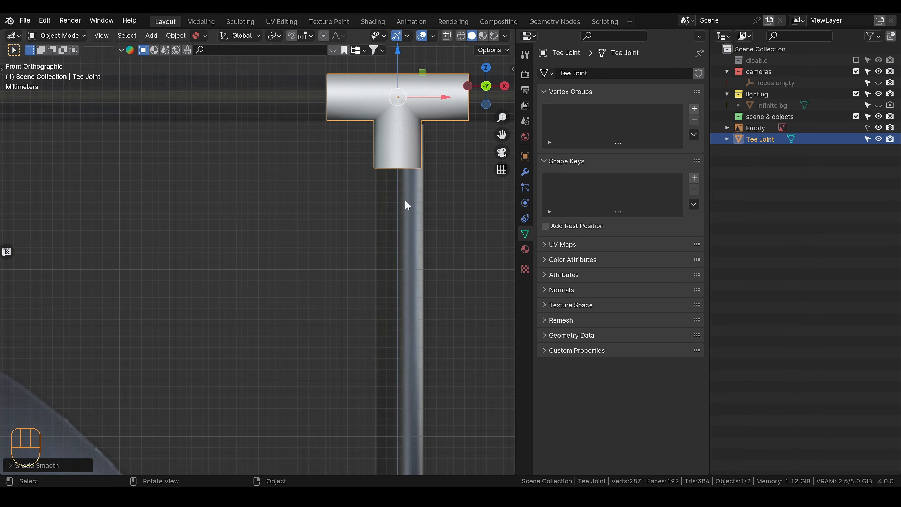
{"action": "middle_click_drag", "start_coordinate": [427, 202], "coordinate": [328, 267], "text": "shift"}
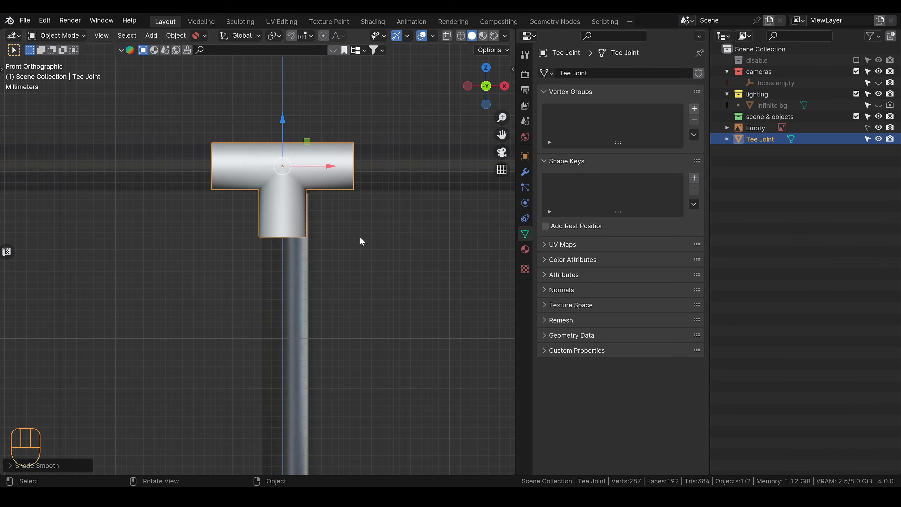
{"action": "key", "text": "alt+z"}
{"action": "key", "text": "g"}
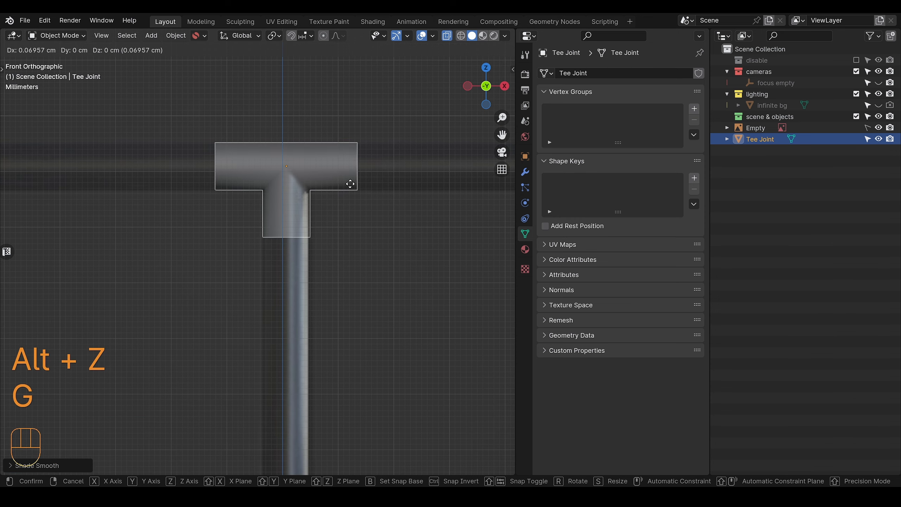
{"action": "right_click", "coordinate": [351, 183]}
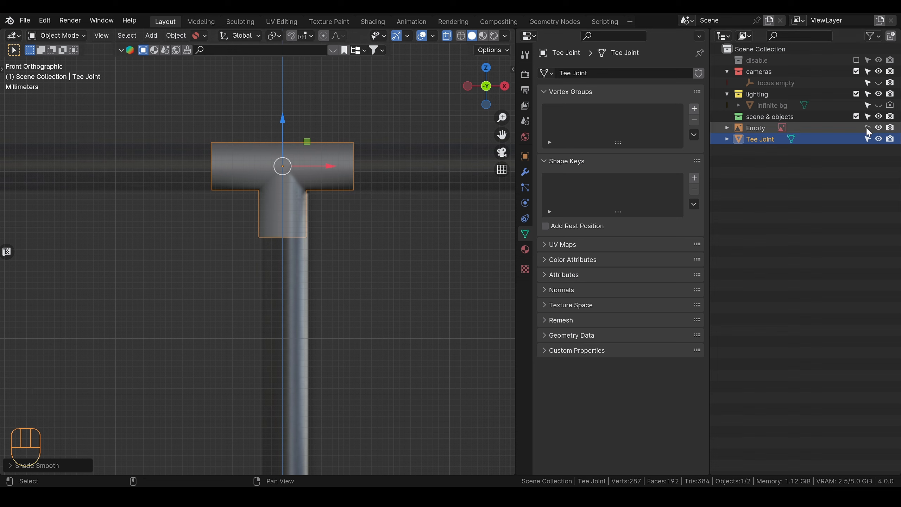
{"action": "left_click", "coordinate": [758, 128]}
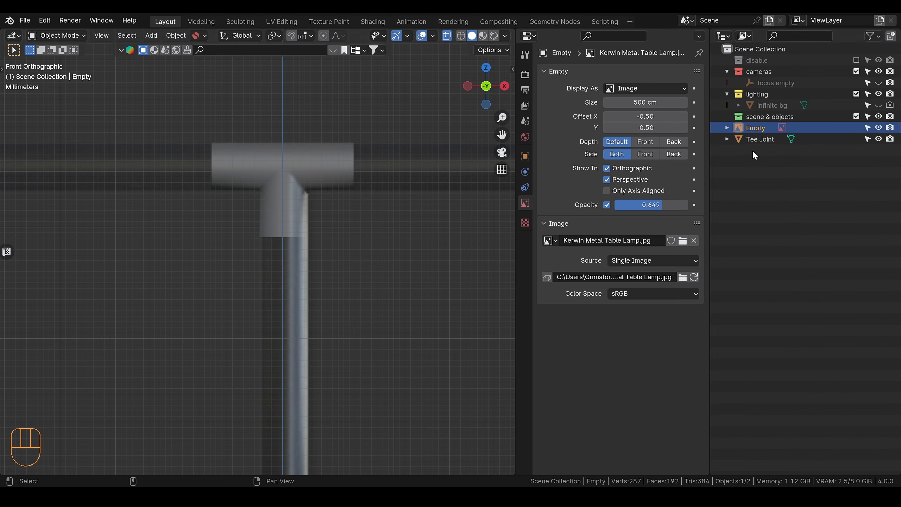
{"action": "key", "text": "g"}
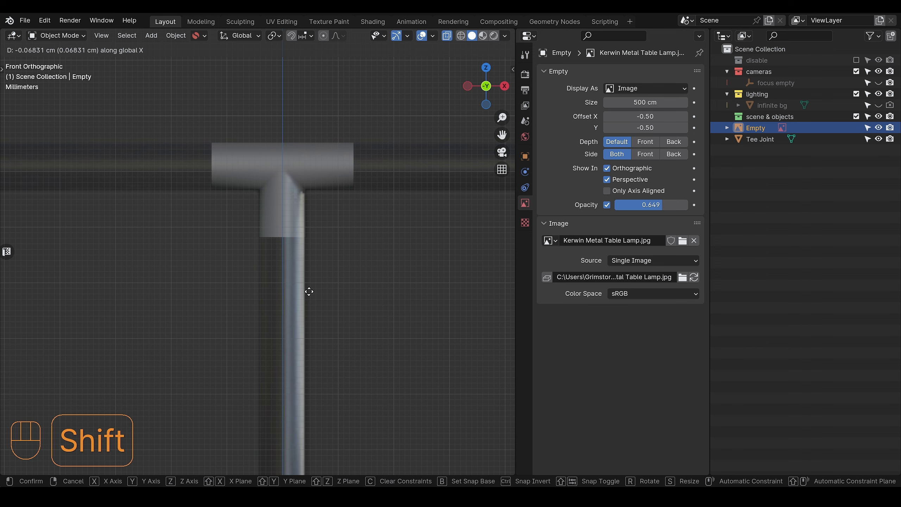
{"action": "left_click", "coordinate": [309, 292]}
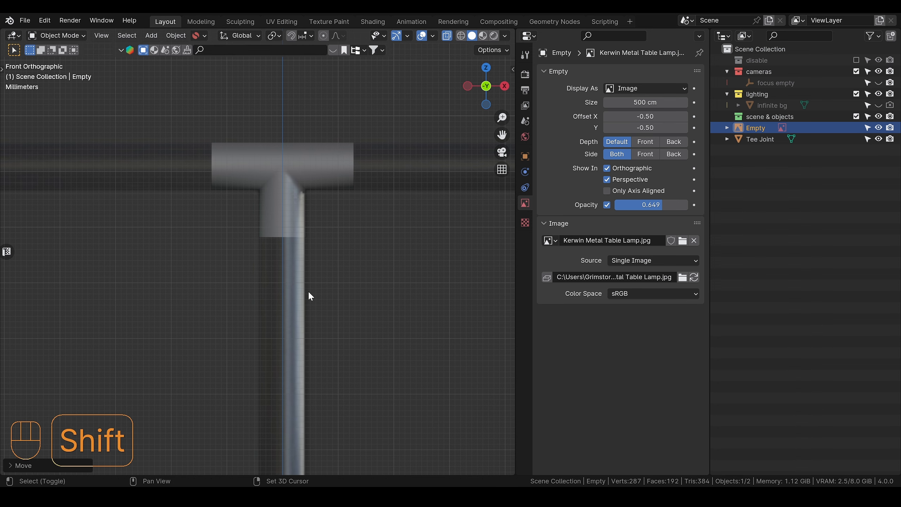
{"action": "left_click", "coordinate": [868, 127]}
{"action": "scroll", "coordinate": [316, 237], "scroll_direction": "down", "scroll_amount": 3}
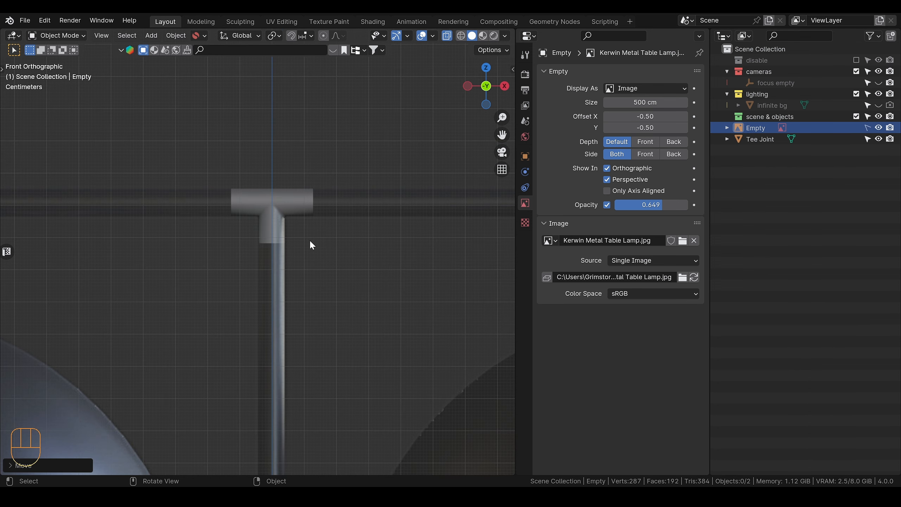
Step: Delete all vertices of the T-joint left of its centre line in Edit Mode and return to Object Mode
{"action": "left_click", "coordinate": [305, 208]}
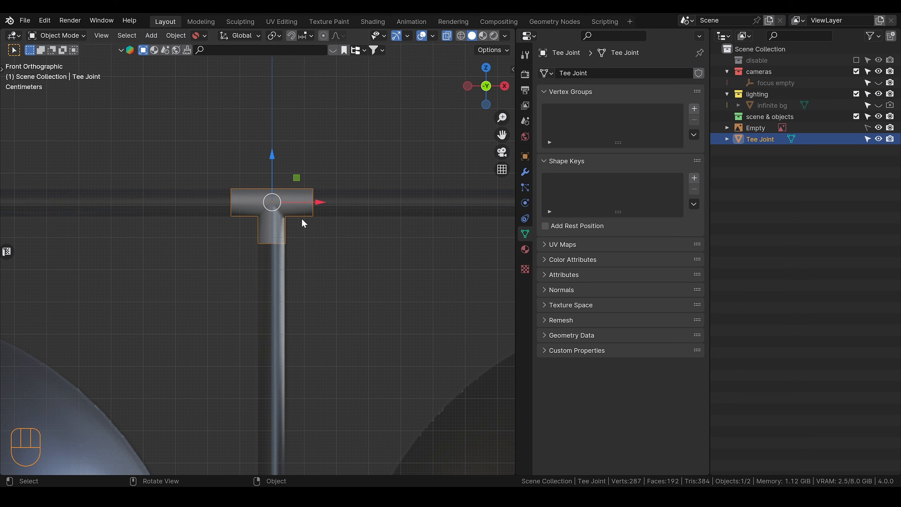
{"action": "scroll", "coordinate": [303, 220], "scroll_direction": "up", "scroll_amount": 2}
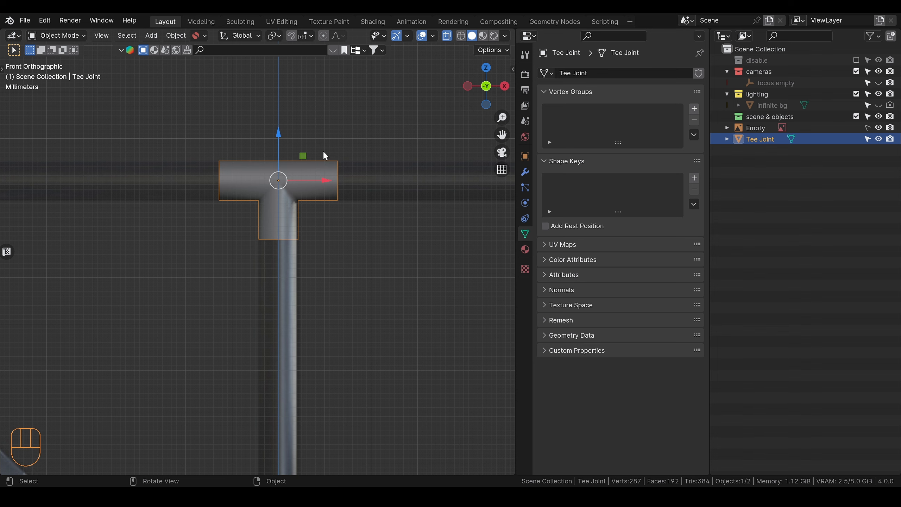
{"action": "key", "text": "Tab"}
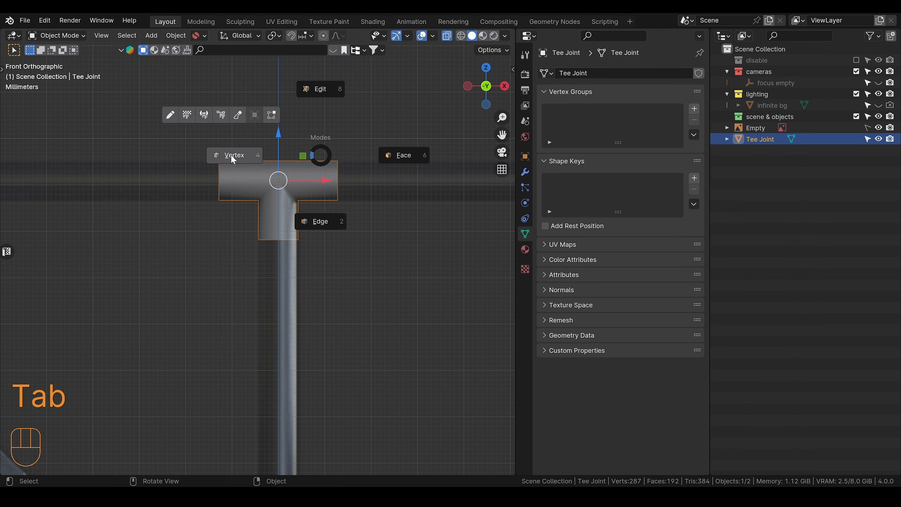
{"action": "left_click", "coordinate": [232, 156]}
{"action": "scroll", "coordinate": [257, 178], "scroll_direction": "up", "scroll_amount": 1}
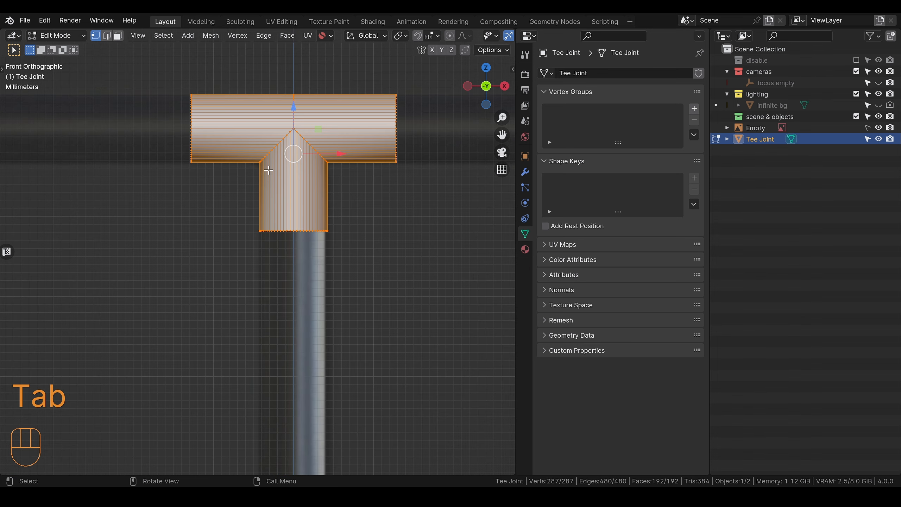
{"action": "key", "text": "alt+z"}
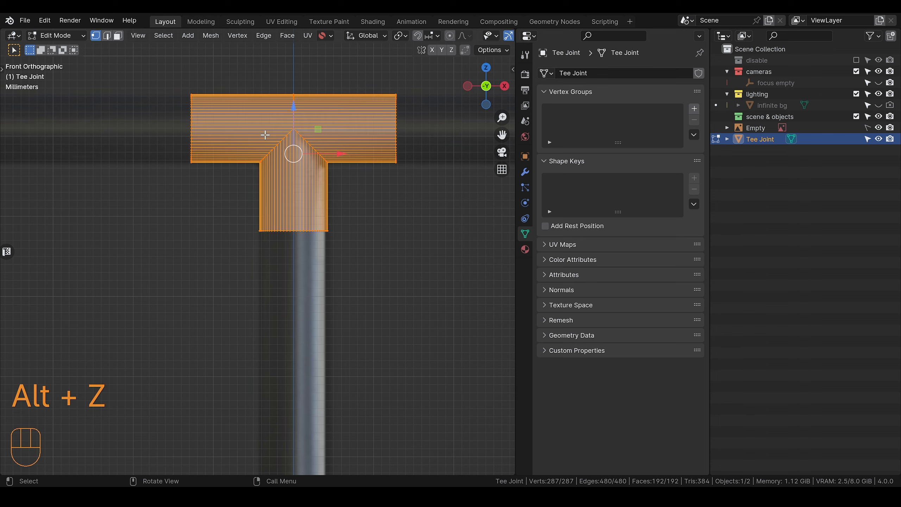
{"action": "key", "text": "alt+z"}
{"action": "left_click", "coordinate": [191, 102]}
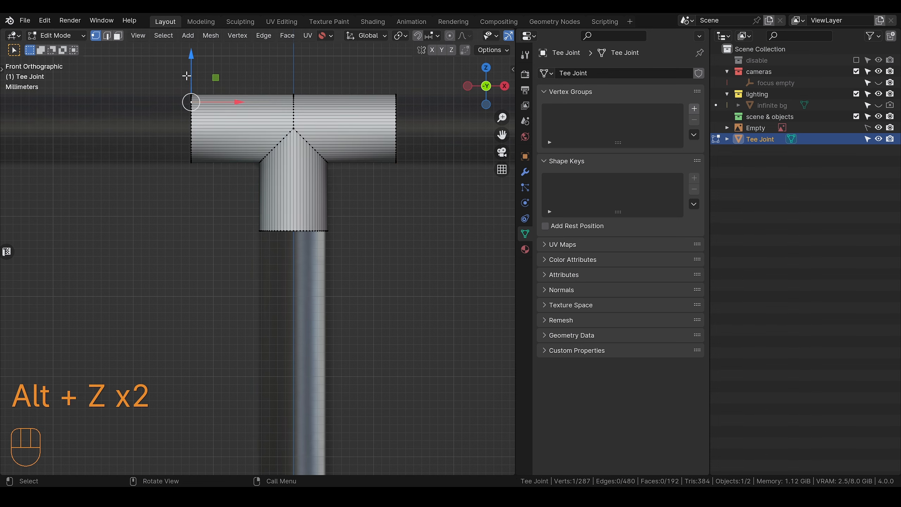
{"action": "key", "text": "alt+z"}
{"action": "left_click_drag", "start_coordinate": [172, 73], "coordinate": [296, 258]}
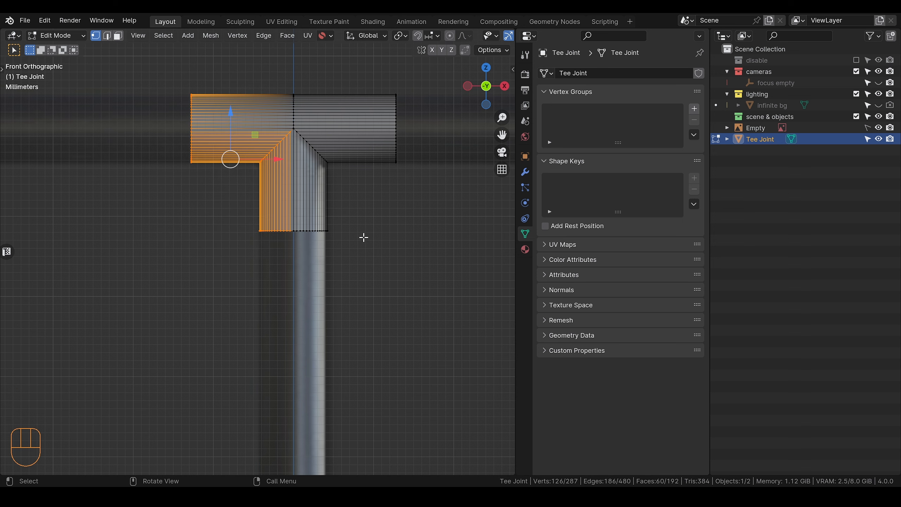
{"action": "key", "text": "x"}
{"action": "left_click", "coordinate": [297, 221]}
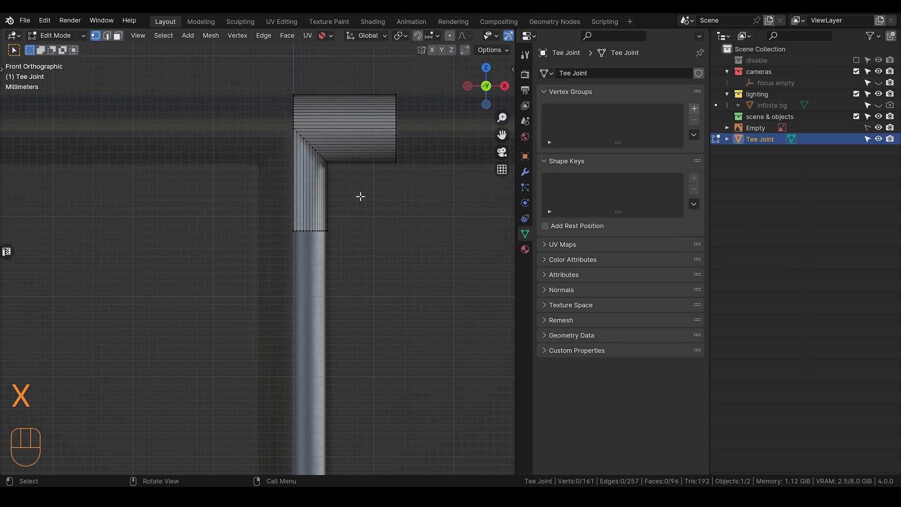
{"action": "key", "text": "Tab"}
{"action": "left_click", "coordinate": [360, 114]}
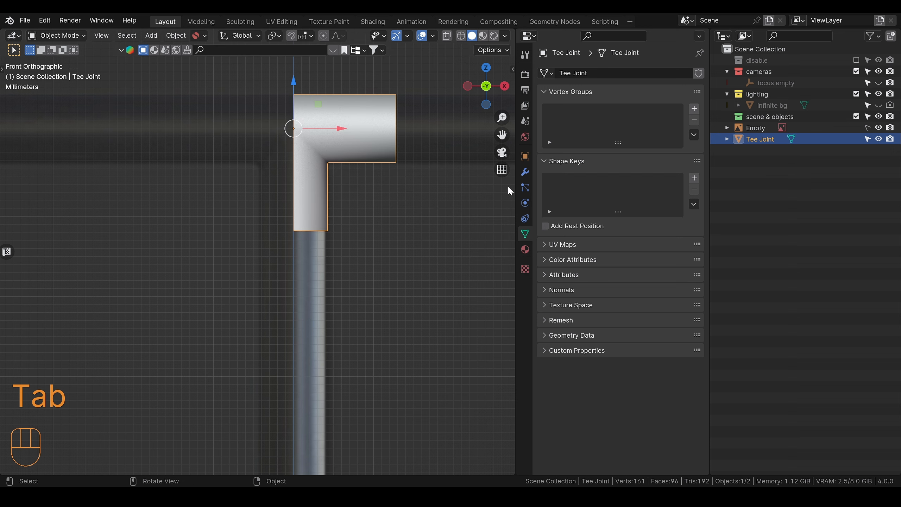
Step: Add a Mirror modifier to the half T-joint with only the Z axis active and Clipping enabled
{"action": "left_click", "coordinate": [525, 172]}
{"action": "left_click", "coordinate": [634, 76]}
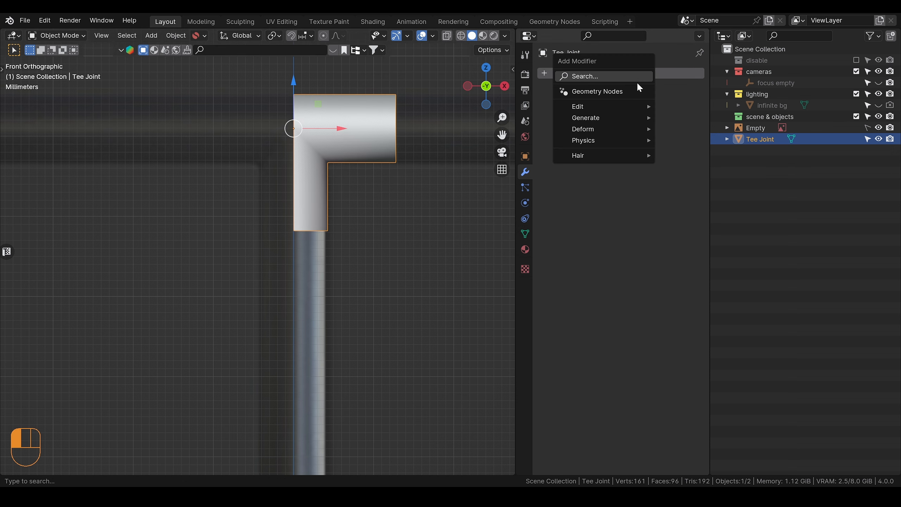
{"action": "type", "text": "mirr"}
{"action": "key", "text": "Return"}
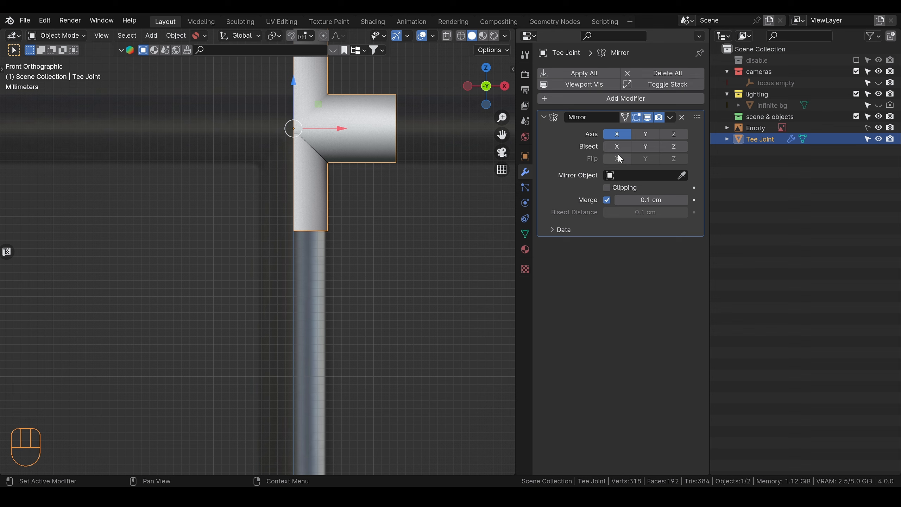
{"action": "left_click", "coordinate": [645, 134]}
{"action": "left_click", "coordinate": [628, 135]}
{"action": "left_click", "coordinate": [671, 135]}
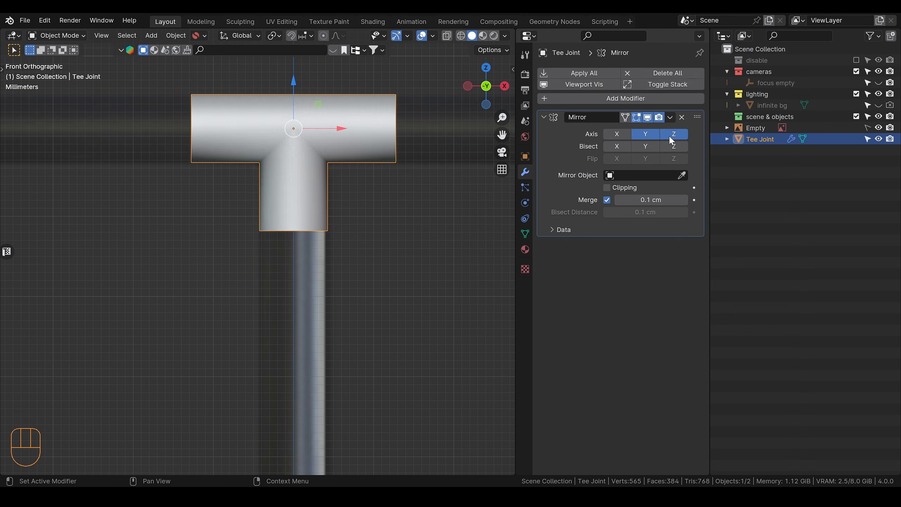
{"action": "left_click", "coordinate": [644, 134]}
{"action": "left_click", "coordinate": [607, 188]}
Step: Select the edge loop at the horizontal arm's open end and move it about 9.67 cm along X towards the pipe bend
{"action": "scroll", "coordinate": [368, 212], "scroll_direction": "up", "scroll_amount": 3}
{"action": "key", "text": "Tab"}
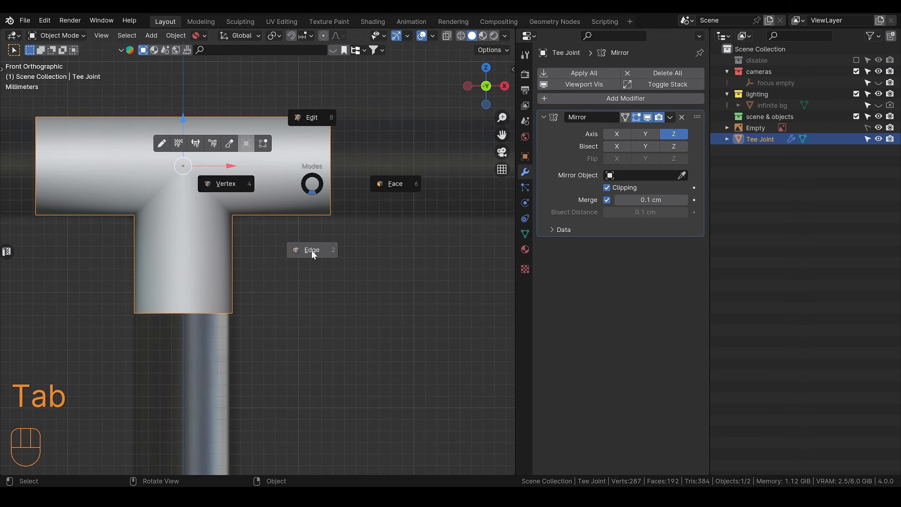
{"action": "left_click", "coordinate": [329, 195], "text": "alt"}
{"action": "middle_click_drag", "start_coordinate": [358, 201], "coordinate": [323, 168]}
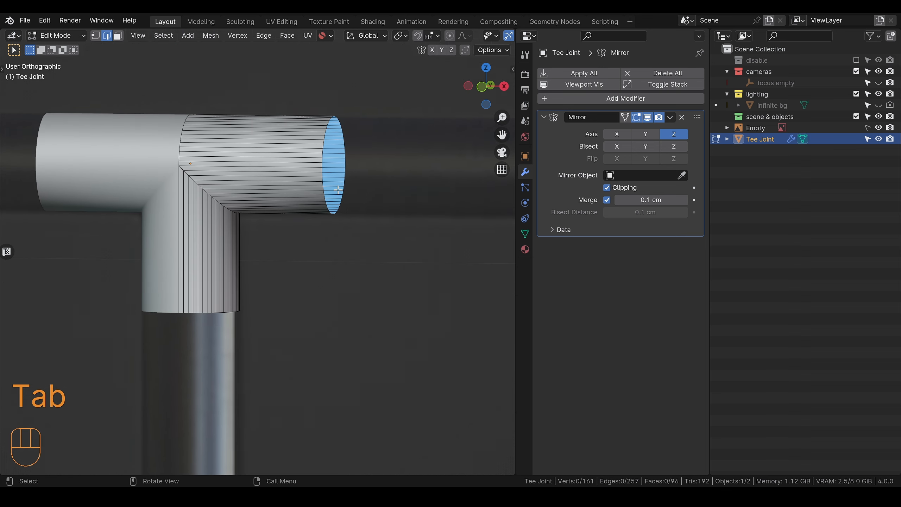
{"action": "left_click", "coordinate": [482, 87]}
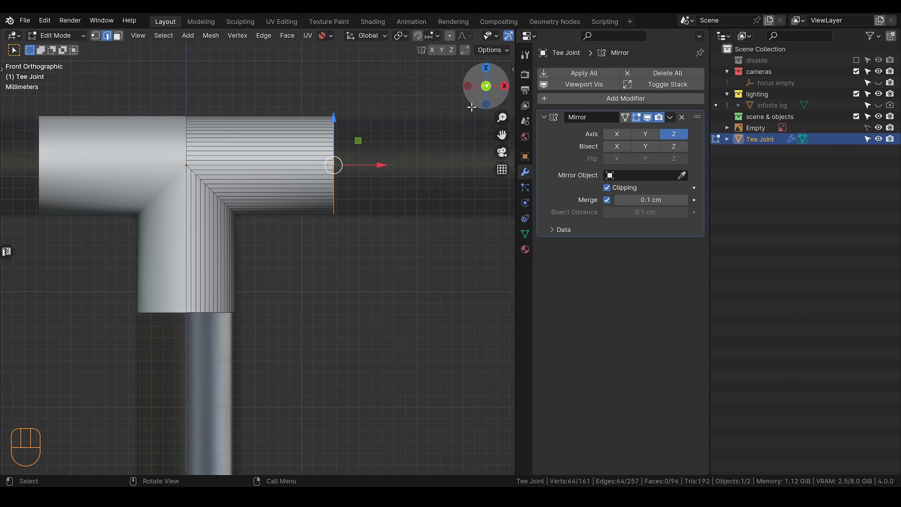
{"action": "scroll", "coordinate": [406, 204], "scroll_direction": "down", "scroll_amount": 3}
{"action": "scroll", "coordinate": [406, 204], "scroll_direction": "down", "scroll_amount": 5}
{"action": "middle_click_drag", "start_coordinate": [402, 229], "coordinate": [316, 210], "text": "shift"}
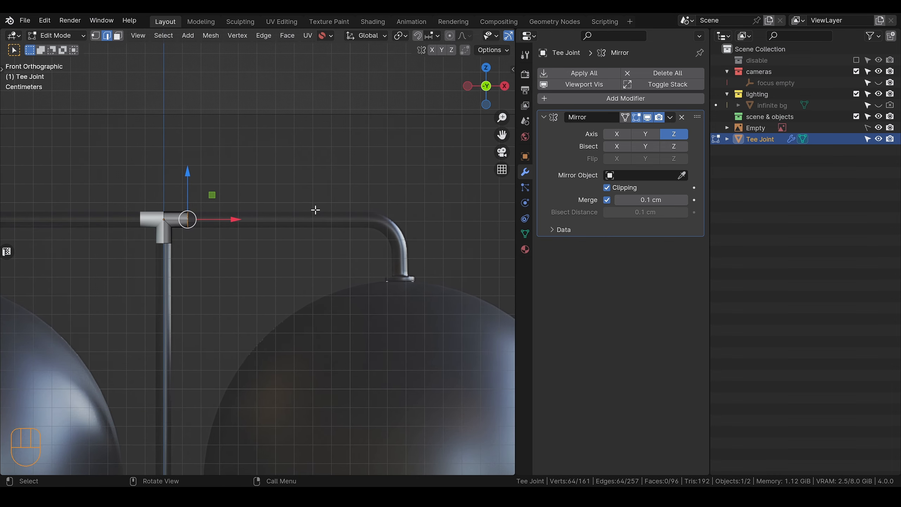
{"action": "key", "text": "g"}
{"action": "key", "text": "x"}
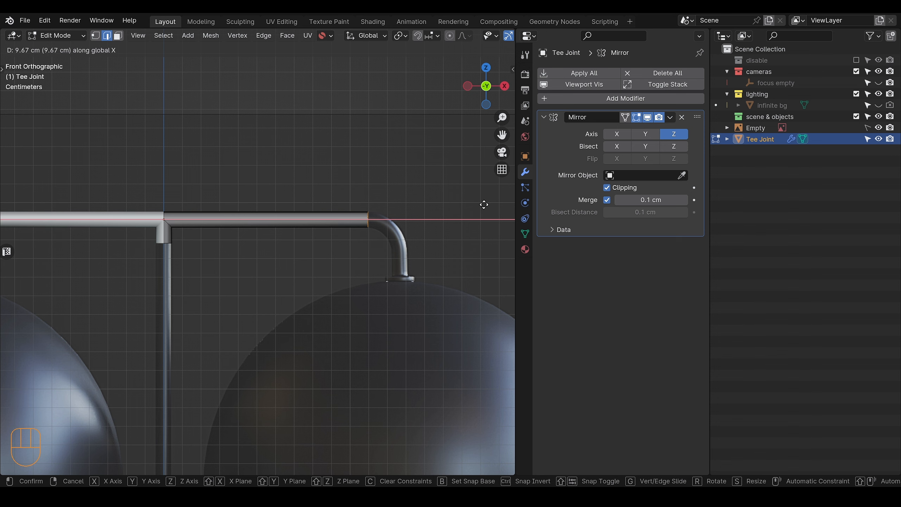
{"action": "left_click", "coordinate": [484, 205]}
Step: Nudge the arm's end loop slightly further along X so it meets the start of the pipe bend in the reference image
{"action": "scroll", "coordinate": [412, 230], "scroll_direction": "up", "scroll_amount": 4}
{"action": "middle_click_drag", "start_coordinate": [385, 238], "coordinate": [174, 294], "text": "shift"}
{"action": "scroll", "coordinate": [350, 288], "scroll_direction": "up", "scroll_amount": 5}
{"action": "middle_click_drag", "start_coordinate": [381, 263], "coordinate": [338, 272], "text": "shift"}
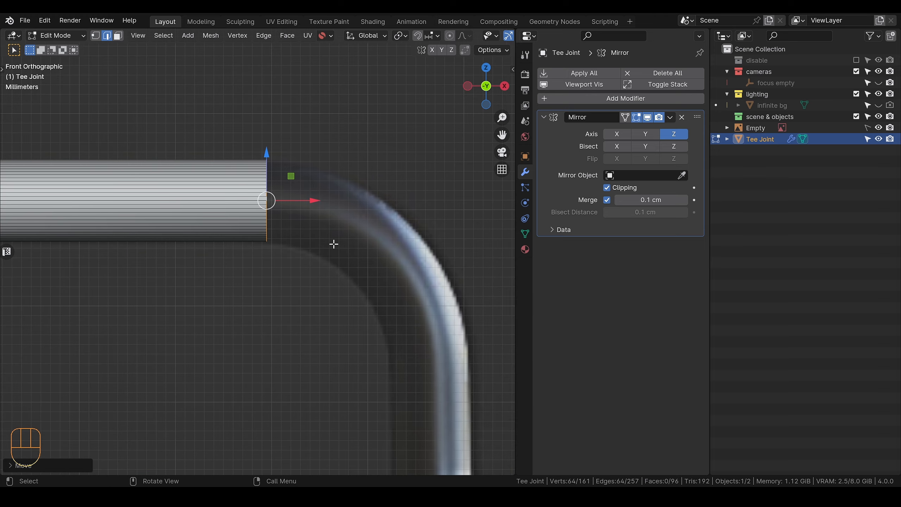
{"action": "key", "text": "g"}
{"action": "key", "text": "x"}
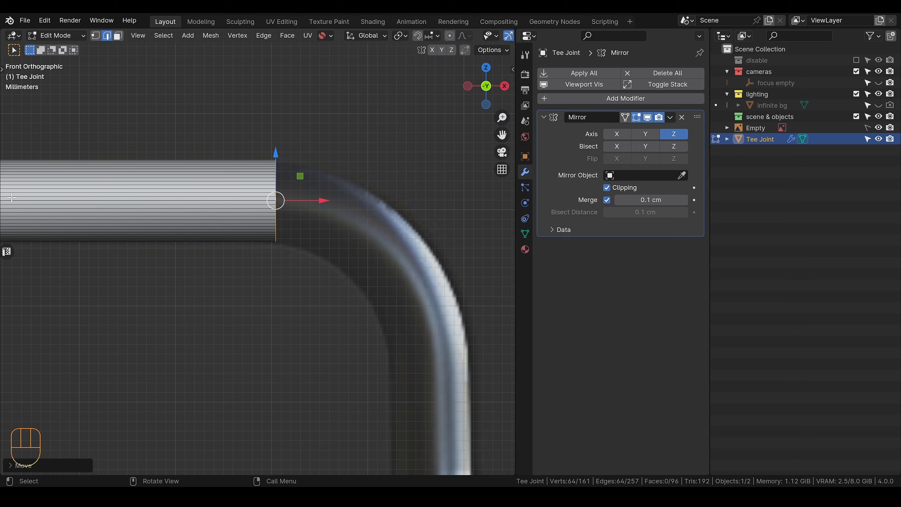
Step: Activate the Spin tool and place its 3D cursor centre below the arm's open end loop
{"action": "key", "text": "t"}
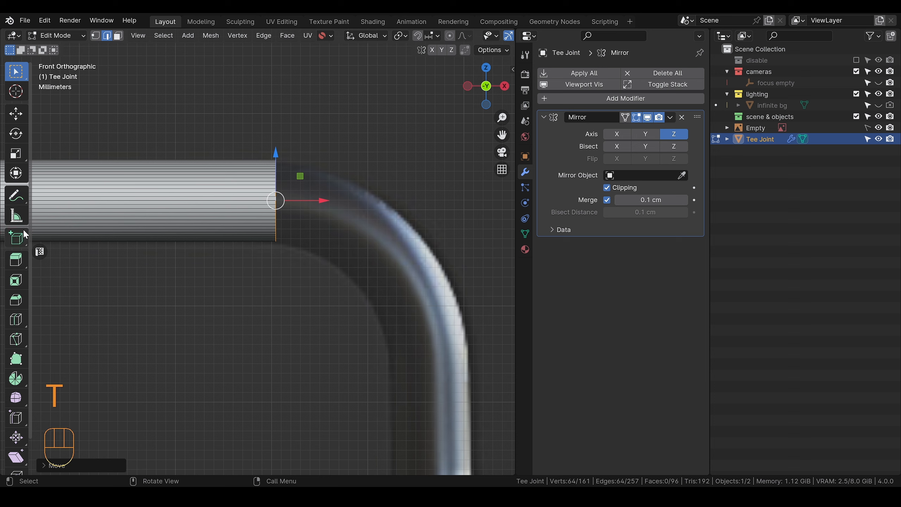
{"action": "scroll", "coordinate": [25, 234], "scroll_direction": "down", "scroll_amount": 2}
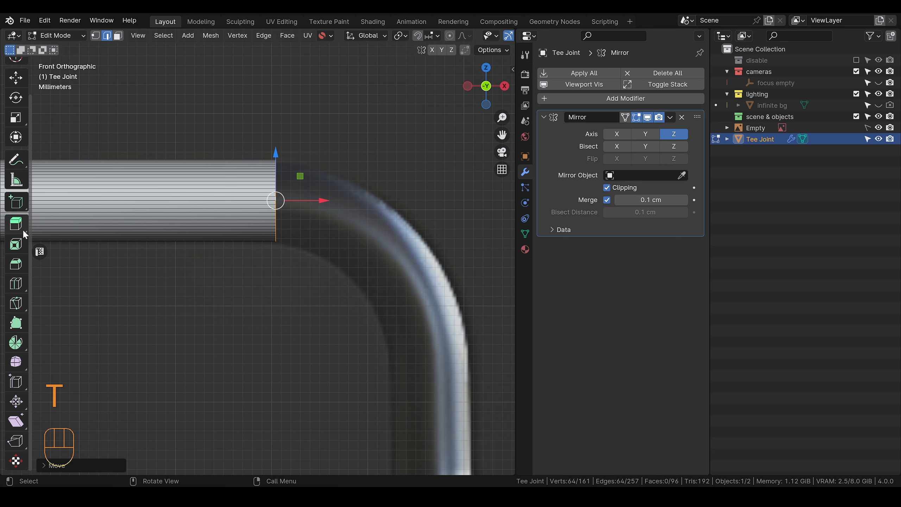
{"action": "left_click", "coordinate": [16, 344]}
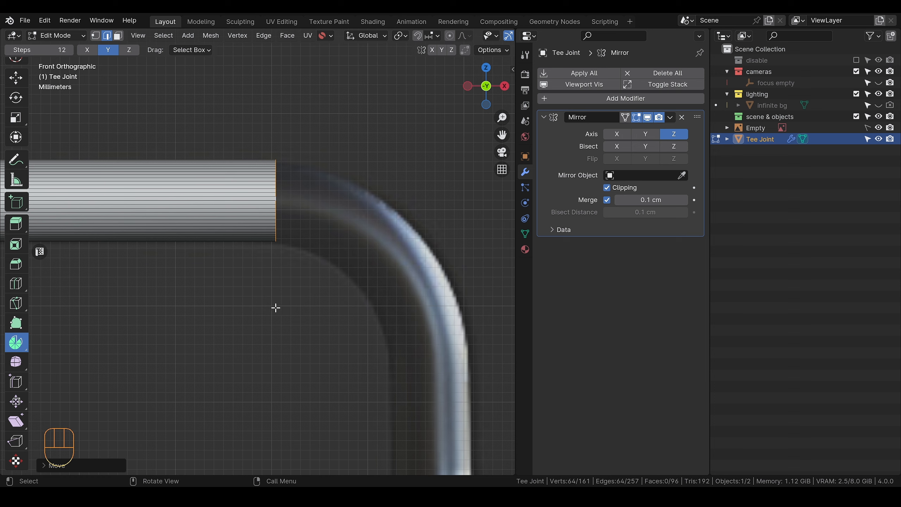
{"action": "right_click_drag", "start_coordinate": [273, 301], "coordinate": [272, 277], "text": "shift"}
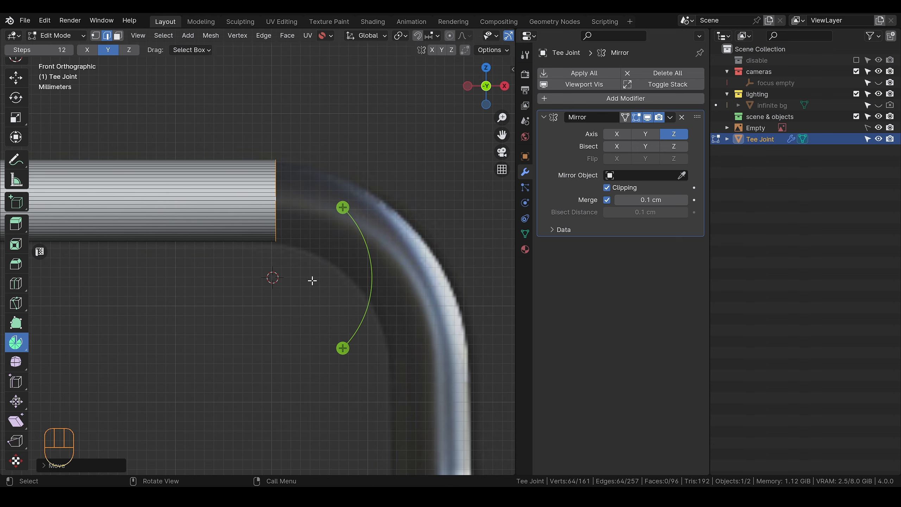
Step: Try to spin the arm's end loop around a centre just below the pipe, and undo the spin
{"action": "mouse_move", "coordinate": [272, 277]}
{"action": "right_mouse_down", "text": "shift"}
{"action": "mouse_move", "coordinate": [276, 254]}
{"action": "mouse_move", "coordinate": [287, 259]}
{"action": "mouse_move", "coordinate": [275, 268]}
{"action": "mouse_move", "coordinate": [274, 285]}
{"action": "mouse_move", "coordinate": [283, 268]}
{"action": "mouse_move", "coordinate": [276, 290]}
{"action": "right_mouse_up", "text": "shift"}
{"action": "left_click_drag", "start_coordinate": [347, 219], "coordinate": [366, 265]}
{"action": "key", "text": "ctrl+z"}
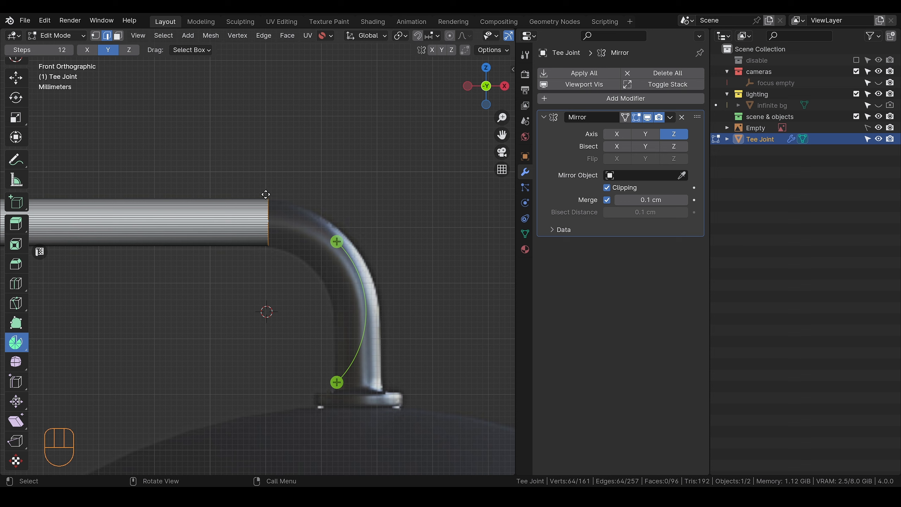
Step: Try spin centres at different heights below the end loop, spin the loop from a lower centre, and undo the spin
{"action": "right_click", "coordinate": [267, 282], "text": "shift"}
{"action": "right_click_drag", "start_coordinate": [270, 298], "coordinate": [267, 384], "text": "shift"}
{"action": "right_click", "coordinate": [269, 316], "text": "shift"}
{"action": "right_click_drag", "start_coordinate": [269, 316], "coordinate": [269, 280], "text": "shift"}
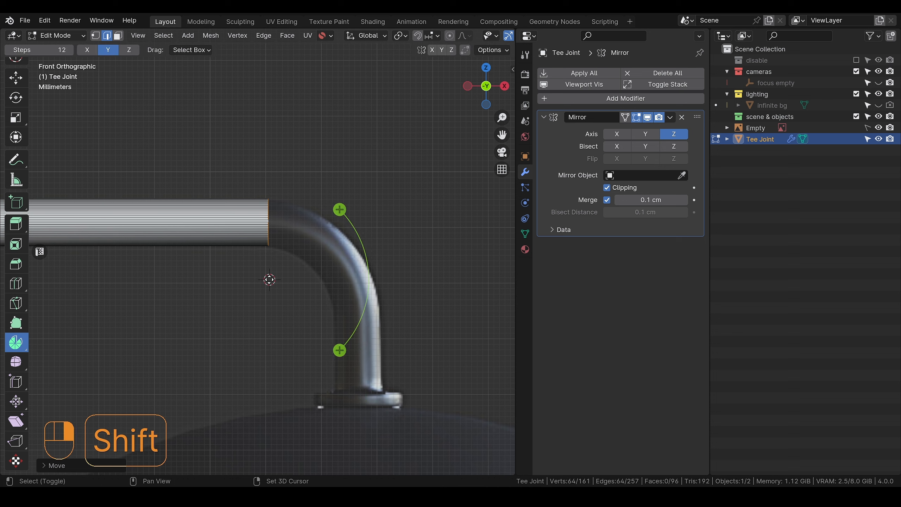
{"action": "right_click", "coordinate": [269, 338], "text": "shift"}
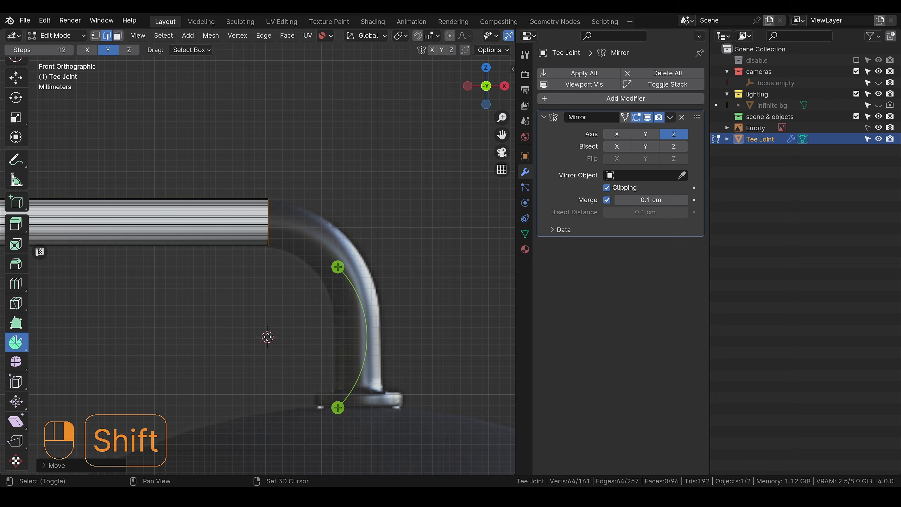
{"action": "right_click_drag", "start_coordinate": [269, 337], "coordinate": [267, 338], "text": "shift"}
{"action": "left_click_drag", "start_coordinate": [336, 267], "coordinate": [321, 403]}
{"action": "key", "text": "ctrl+z"}
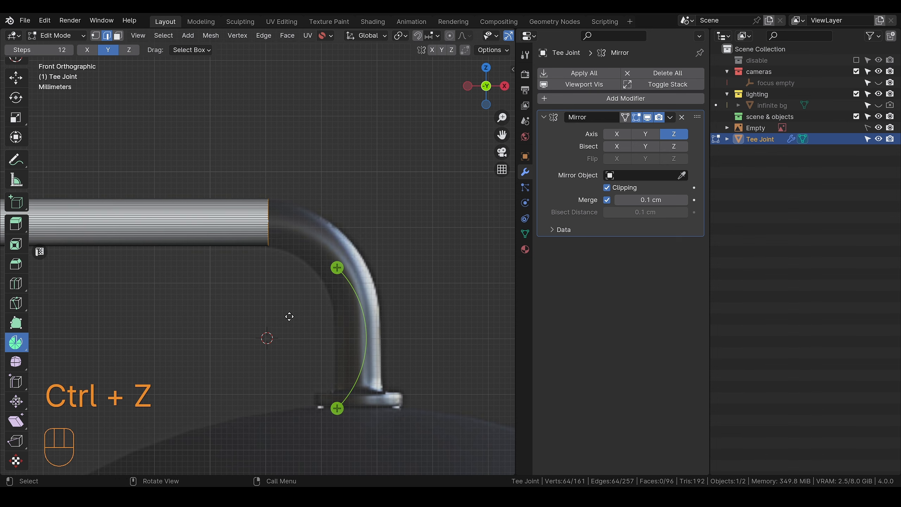
Step: Centre the 3D cursor on the reference bend, spin the end loop a quarter turn about Y, and return to Object Mode
{"action": "right_click_drag", "start_coordinate": [267, 338], "coordinate": [265, 314], "text": "shift"}
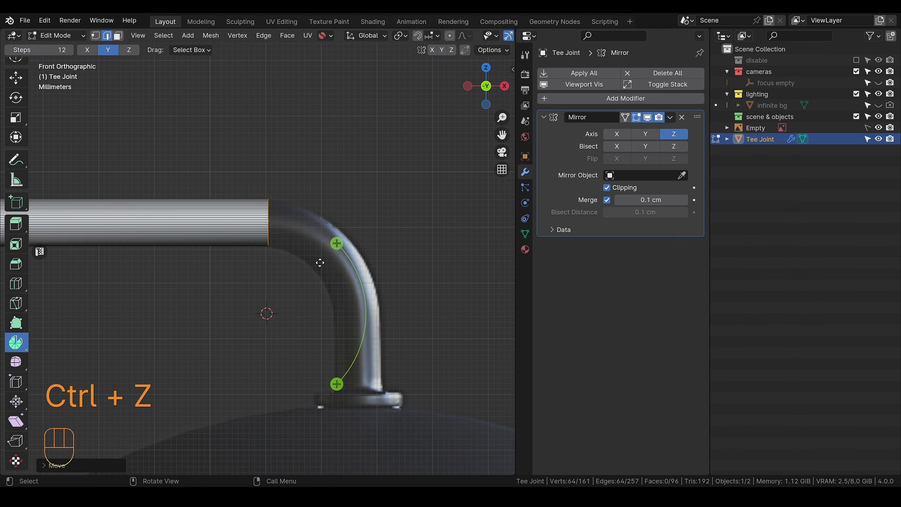
{"action": "left_click_drag", "start_coordinate": [333, 253], "coordinate": [364, 386]}
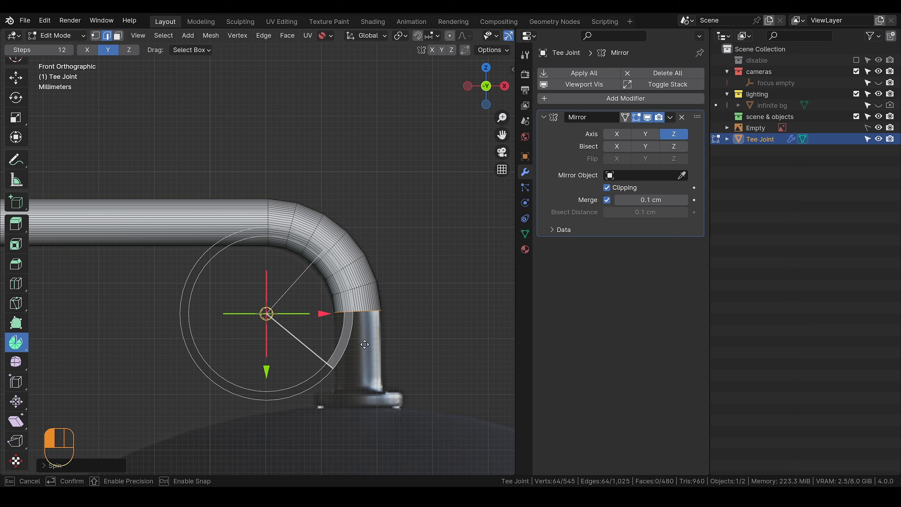
{"action": "left_click_drag", "start_coordinate": [365, 345], "coordinate": [372, 400]}
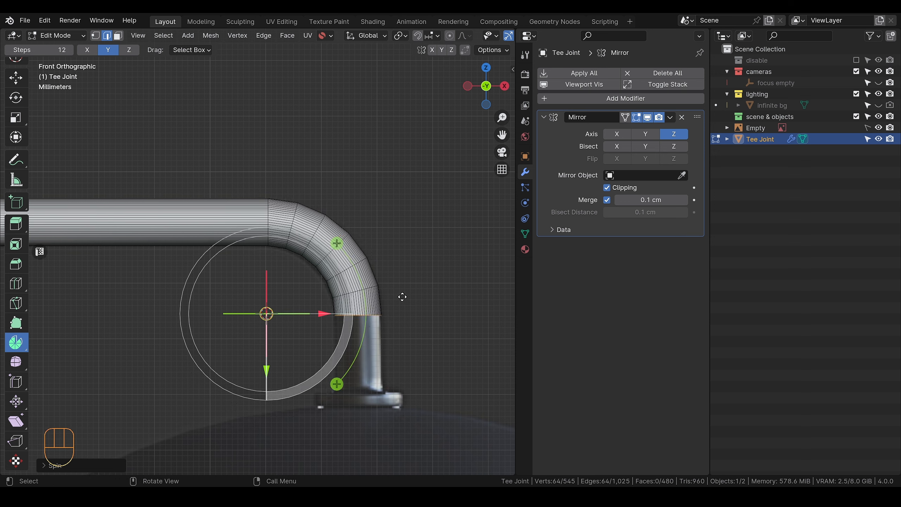
{"action": "left_click", "coordinate": [414, 274]}
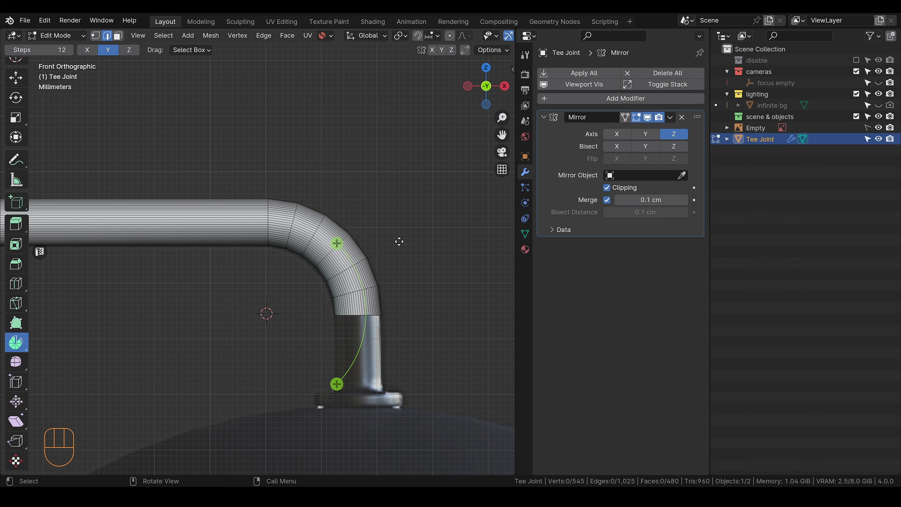
{"action": "key", "text": "Tab"}
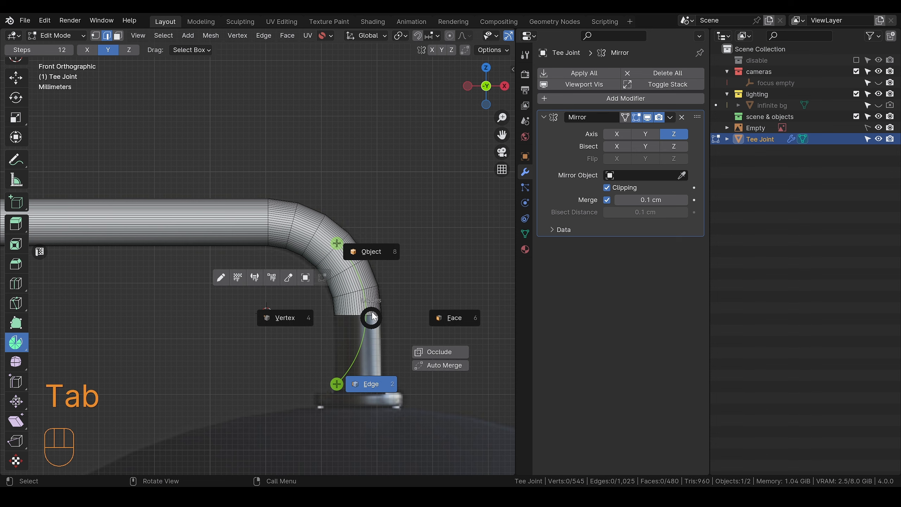
Step: Select the bend's open end loop in Edit Mode and extrude it about 1.38 cm down along Z to the reference flange
{"action": "middle_click_drag", "start_coordinate": [359, 228], "coordinate": [314, 251]}
{"action": "scroll", "coordinate": [270, 288], "scroll_direction": "down", "scroll_amount": 9}
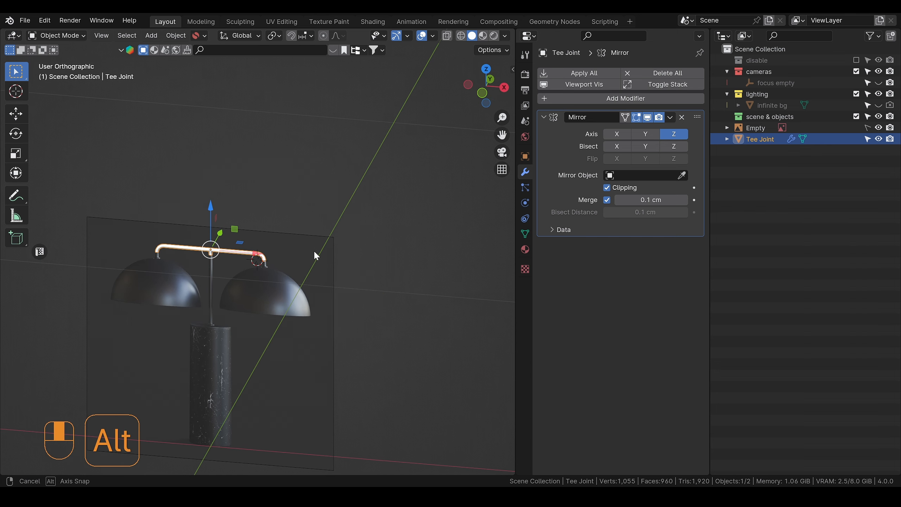
{"action": "left_click", "coordinate": [484, 96]}
{"action": "scroll", "coordinate": [286, 234], "scroll_direction": "up", "scroll_amount": 10}
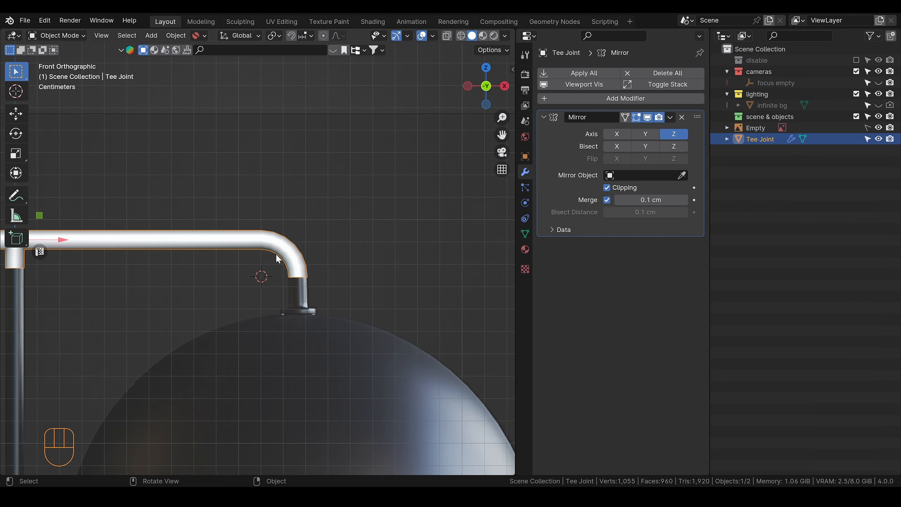
{"action": "key", "text": "Tab"}
{"action": "left_click", "coordinate": [343, 347]}
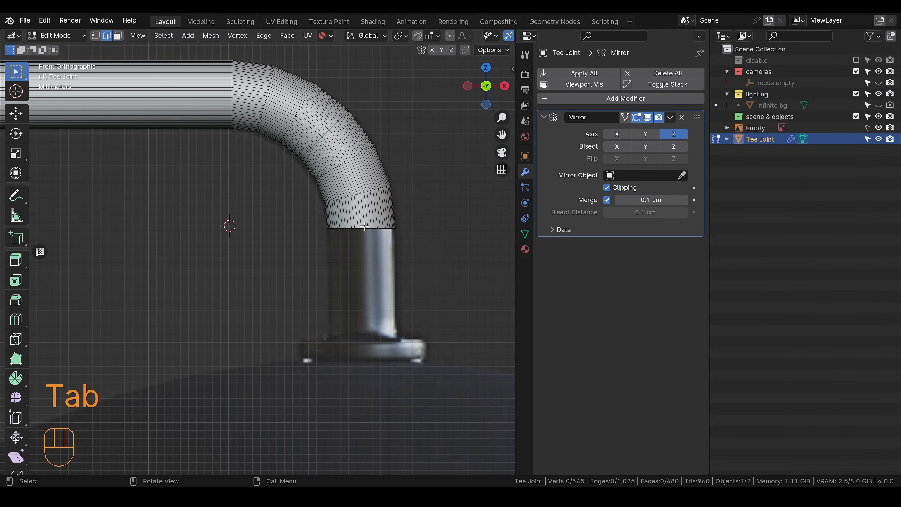
{"action": "left_click", "coordinate": [365, 227]}
{"action": "double_click", "coordinate": [368, 229]}
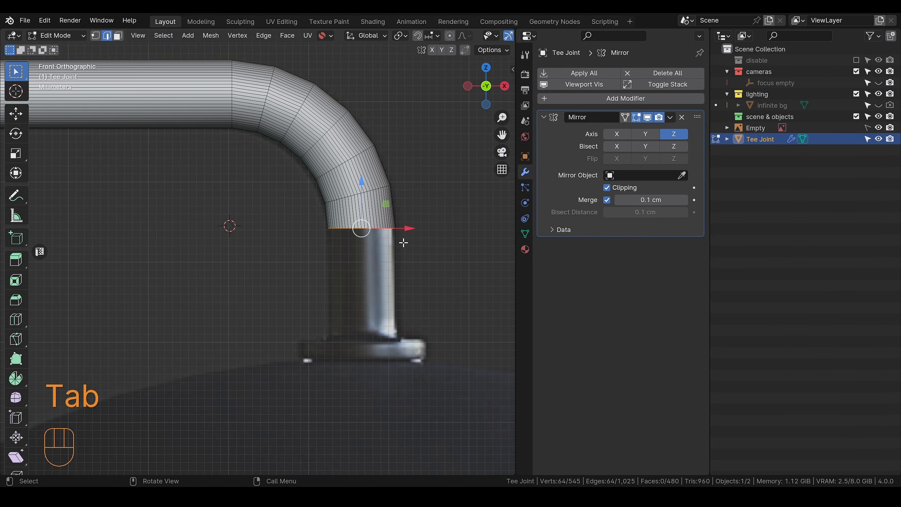
{"action": "key", "text": "e"}
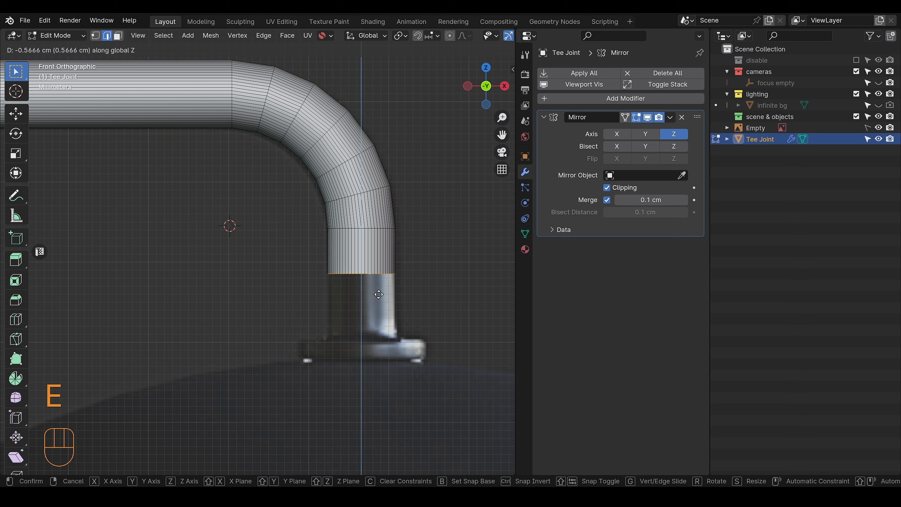
{"action": "left_click", "coordinate": [379, 359]}
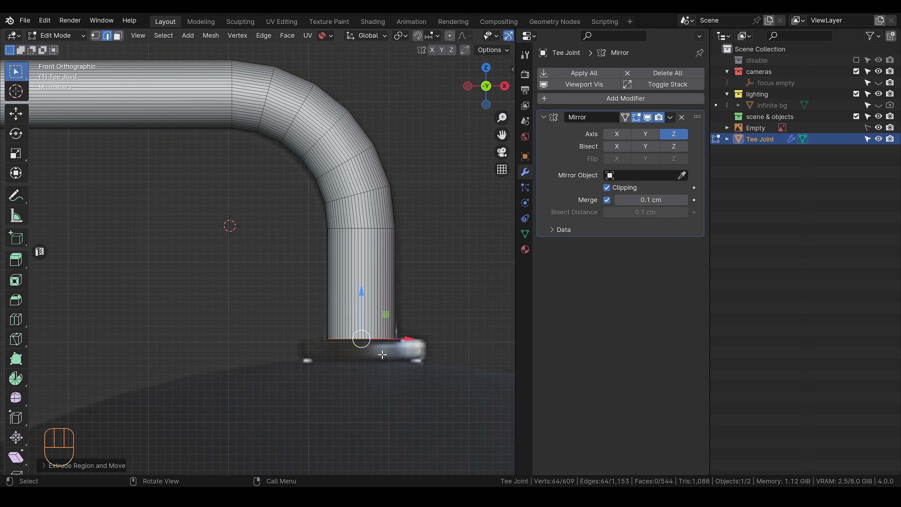
Step: Extrude the pipe's lower end loop in place, scale it out to the reference flange's width, and extrude it down to the flange's underside
{"action": "key", "text": "e"}
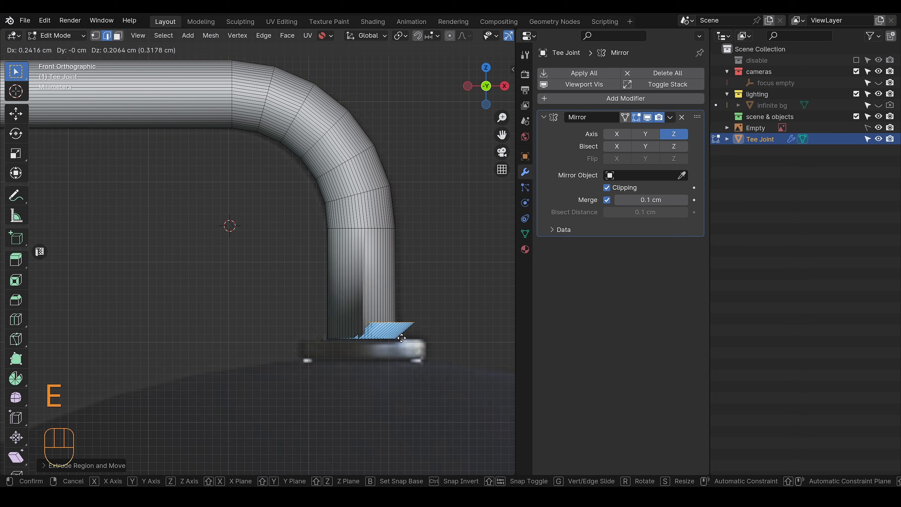
{"action": "right_click", "coordinate": [402, 338]}
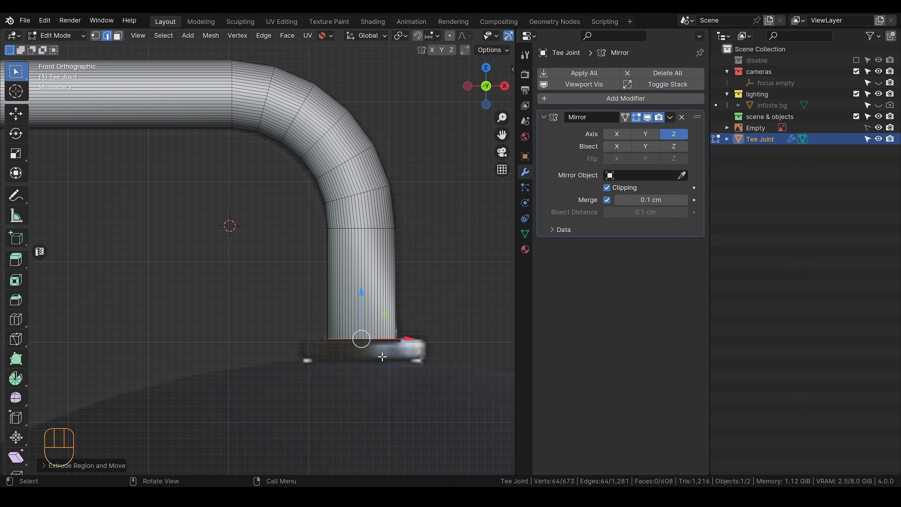
{"action": "key", "text": "s"}
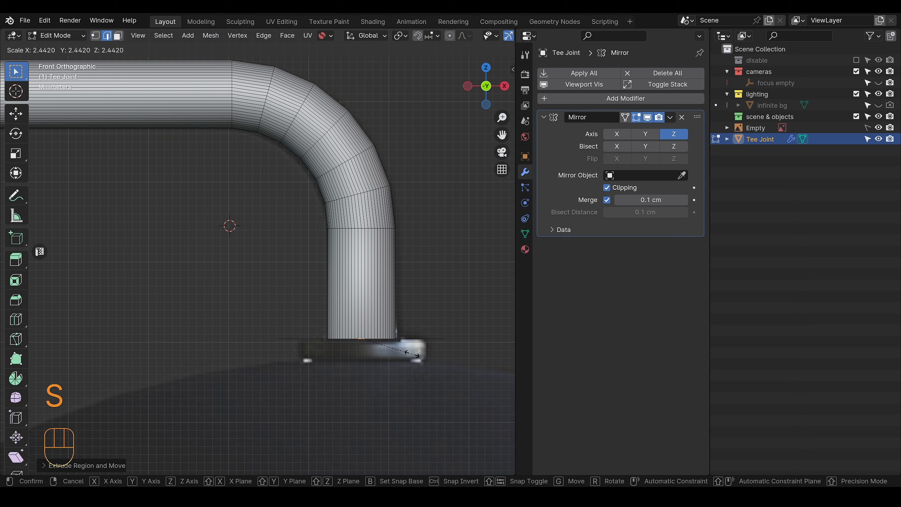
{"action": "left_click", "coordinate": [400, 352]}
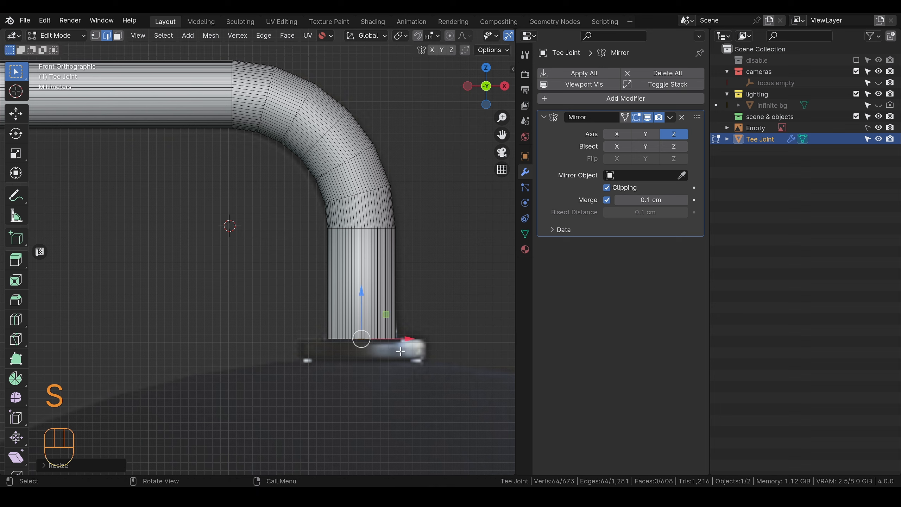
{"action": "key", "text": "e"}
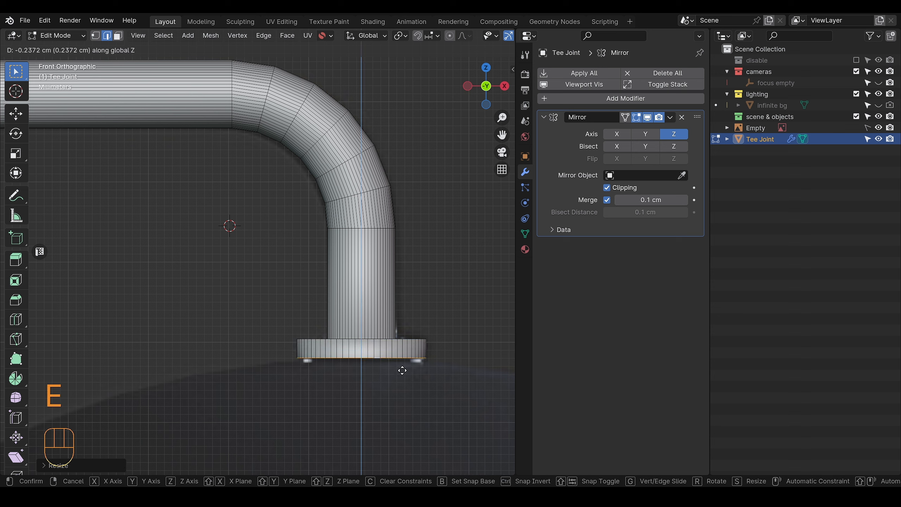
{"action": "left_click", "coordinate": [401, 372]}
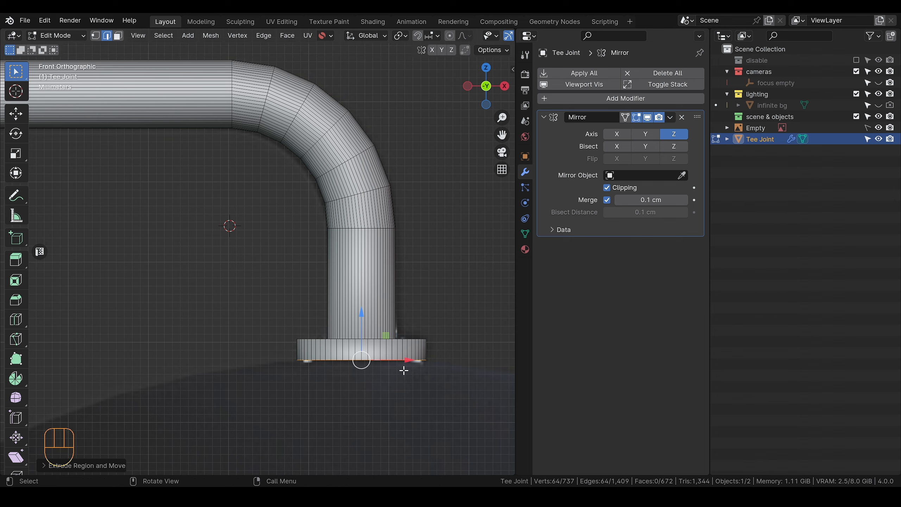
Step: Bevel the flange's upper outer edge loop with 2 segments and return to Object Mode
{"action": "scroll", "coordinate": [388, 358], "scroll_direction": "down", "scroll_amount": 3}
{"action": "left_click_drag", "start_coordinate": [394, 371], "coordinate": [389, 331], "text": "alt"}
{"action": "scroll", "coordinate": [394, 375], "scroll_direction": "up", "scroll_amount": 3}
{"action": "key", "text": "Tab"}
{"action": "left_click", "coordinate": [388, 326], "text": "alt"}
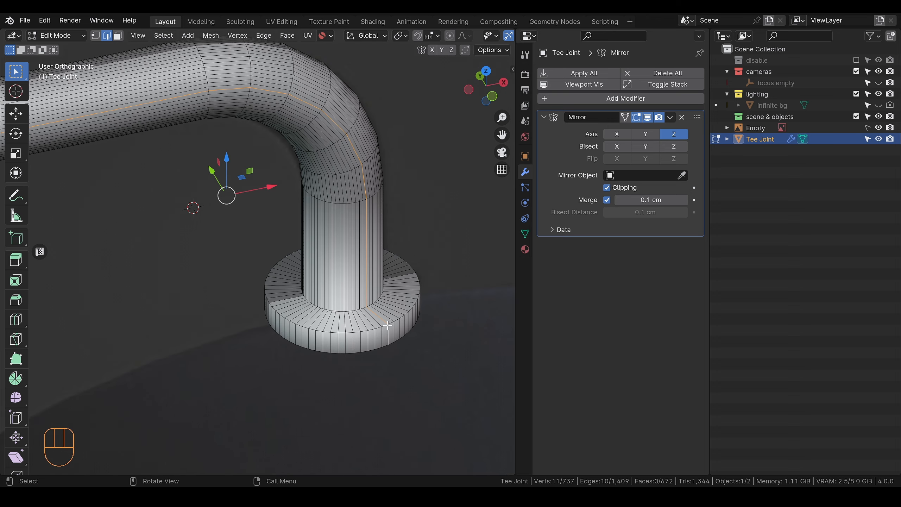
{"action": "key", "text": "Tab"}
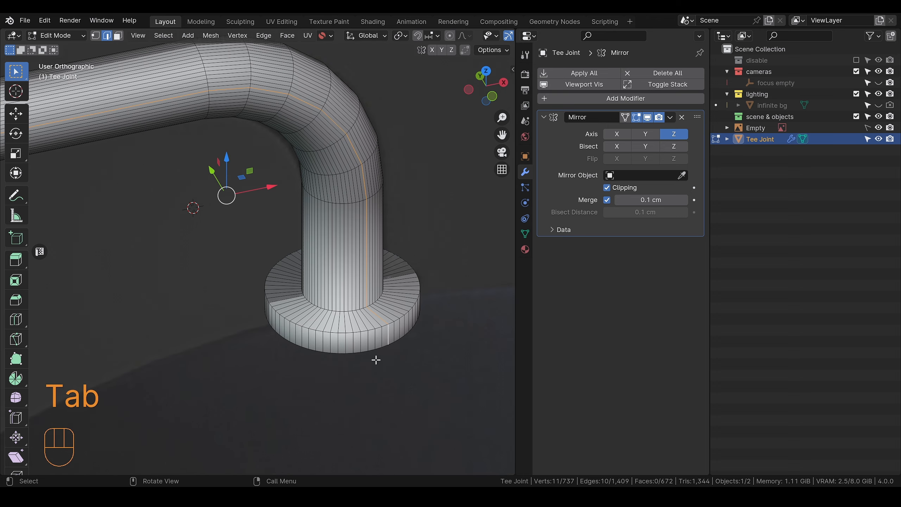
{"action": "left_click", "coordinate": [373, 329], "text": "alt"}
{"action": "key", "text": "ctrl+b"}
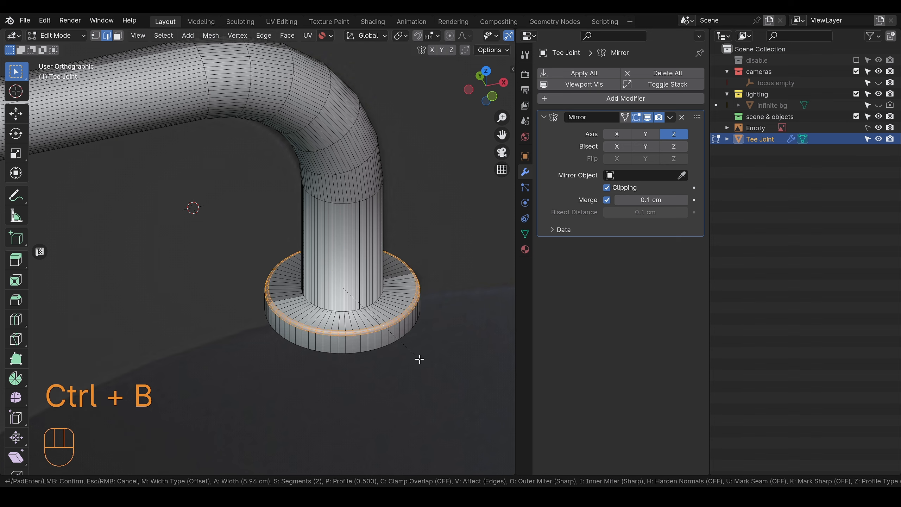
{"action": "left_click", "coordinate": [419, 357]}
{"action": "key", "text": "Tab"}
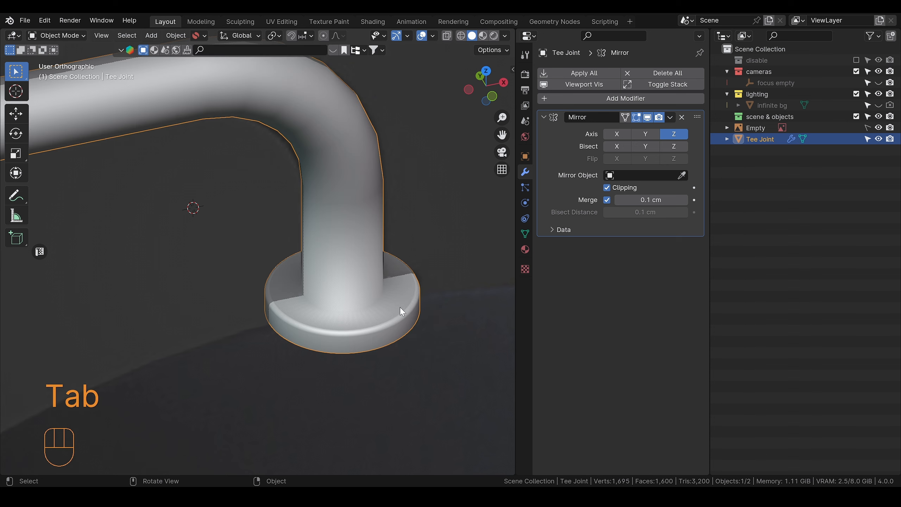
Step: Add a loop cut on the flange's top face, slide it close to the pipe's base, and return to Object Mode
{"action": "scroll", "coordinate": [373, 318], "scroll_direction": "down", "scroll_amount": 2}
{"action": "scroll", "coordinate": [369, 313], "scroll_direction": "up", "scroll_amount": 2}
{"action": "scroll", "coordinate": [369, 312], "scroll_direction": "down", "scroll_amount": 2}
{"action": "middle_click_drag", "start_coordinate": [369, 311], "coordinate": [369, 323], "text": "alt"}
{"action": "scroll", "coordinate": [369, 317], "scroll_direction": "up", "scroll_amount": 4}
{"action": "key", "text": "Tab"}
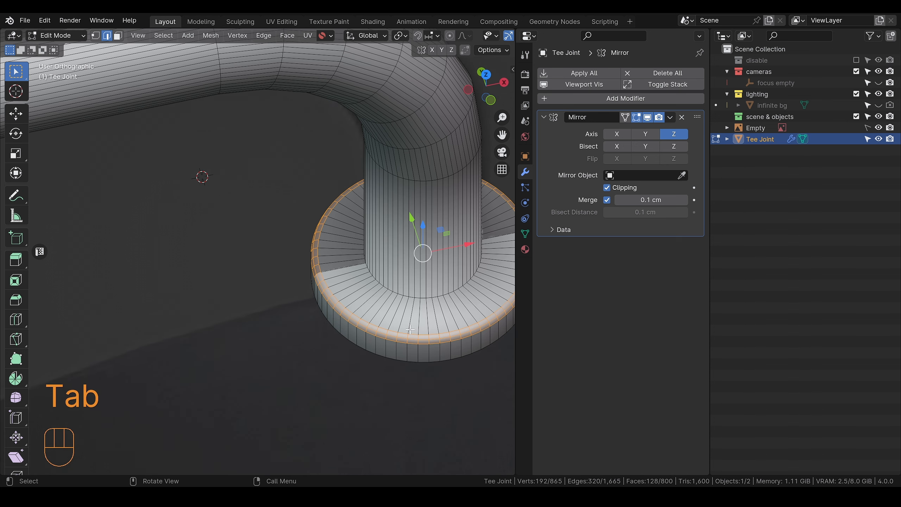
{"action": "key", "text": "ctrl+r"}
{"action": "left_click", "coordinate": [390, 298]}
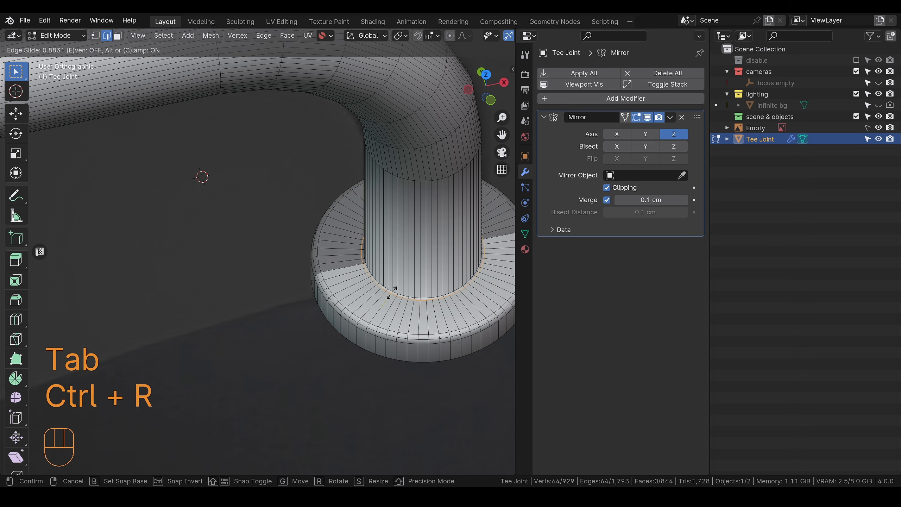
{"action": "left_click", "coordinate": [392, 291]}
{"action": "key", "text": "Tab"}
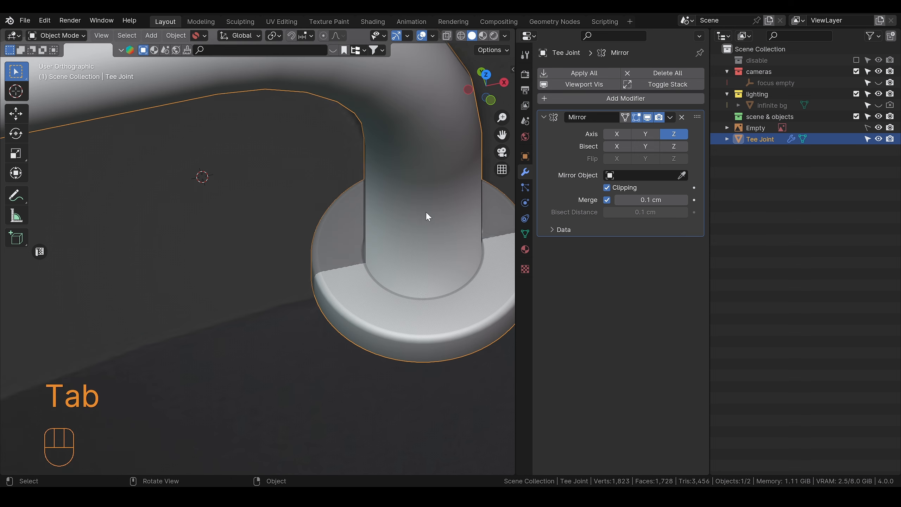
Step: Dissolve the edge loop beside the pipe's base on the flange's top face and return to Object Mode
{"action": "middle_click_drag", "start_coordinate": [425, 211], "coordinate": [436, 262]}
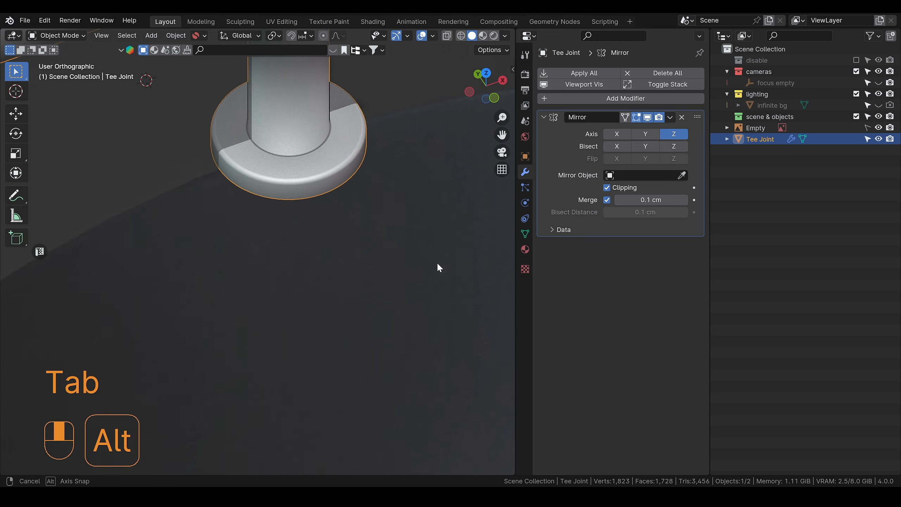
{"action": "middle_click_drag", "start_coordinate": [352, 166], "coordinate": [373, 343], "text": "alt+shift"}
{"action": "scroll", "coordinate": [319, 350], "scroll_direction": "up", "scroll_amount": 2}
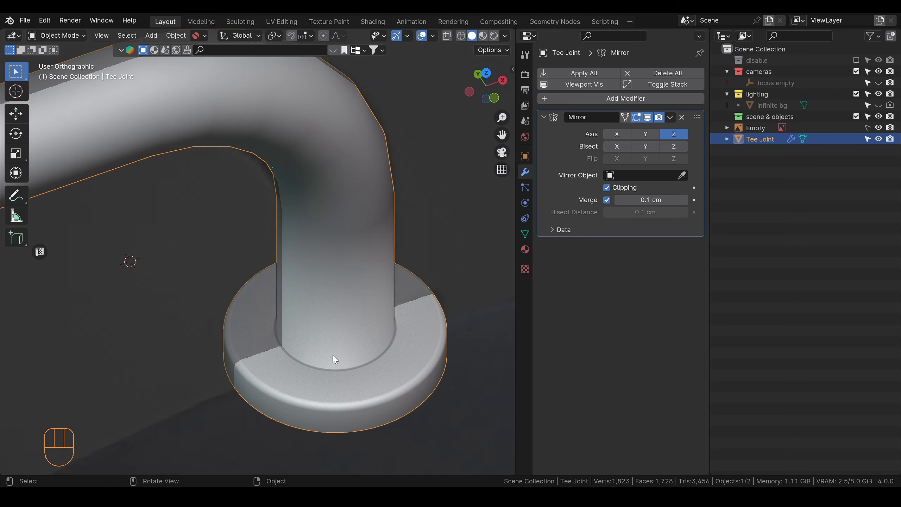
{"action": "key", "text": "Tab"}
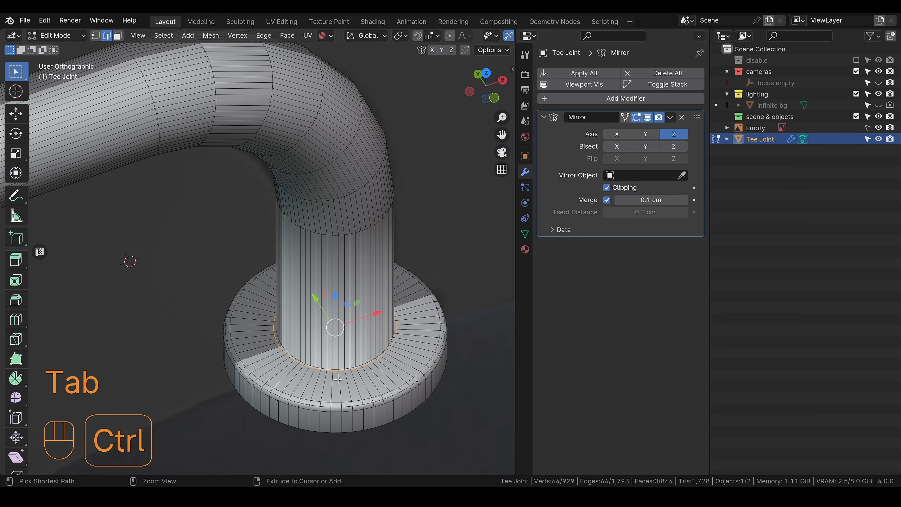
{"action": "key", "text": "ctrl+x"}
{"action": "key", "text": "Tab"}
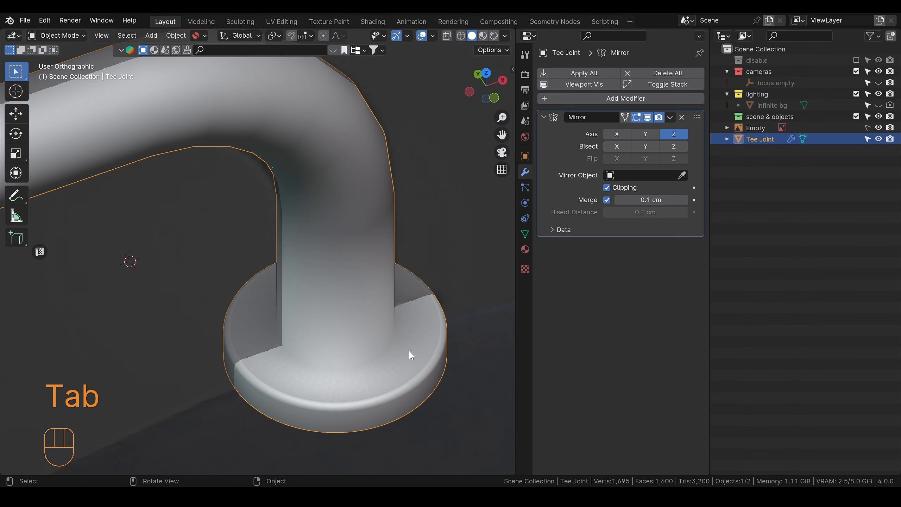
Step: Try a centred loop cut on the flange's top face, checking its shading in Object Mode, and dissolve it
{"action": "key", "text": "Tab"}
{"action": "key", "text": "ctrl+r"}
{"action": "left_click", "coordinate": [378, 381]}
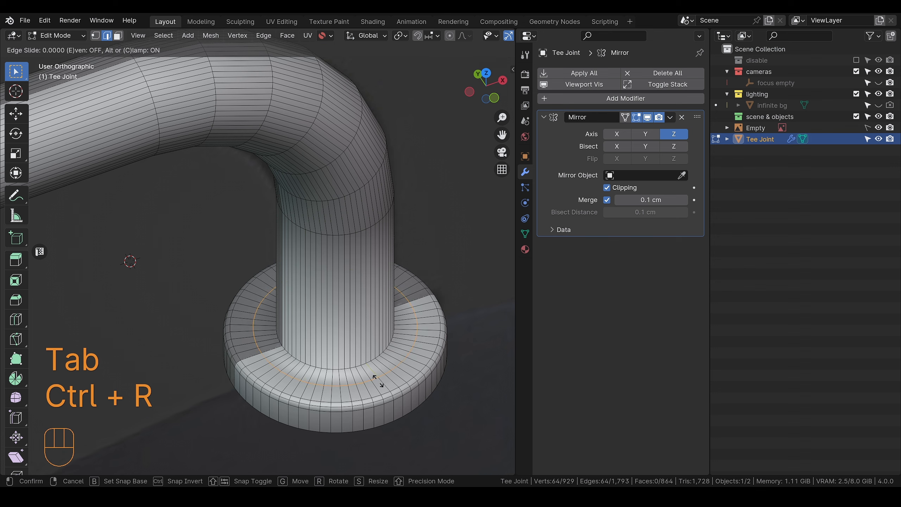
{"action": "left_click", "coordinate": [378, 380]}
{"action": "key", "text": "Tab"}
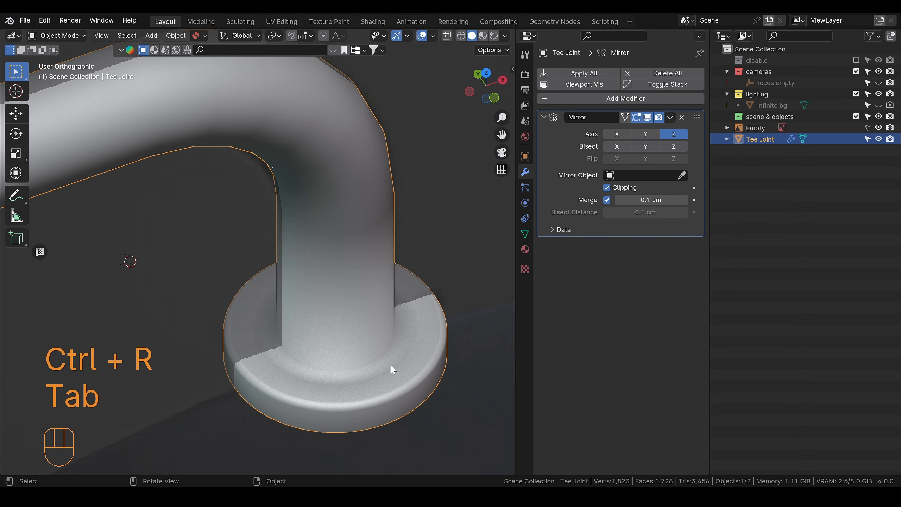
{"action": "key", "text": "Tab"}
Step: Bevel the edge loop where the pipe meets the flange with 2 segments and return to Object Mode
{"action": "key", "text": "Tab"}
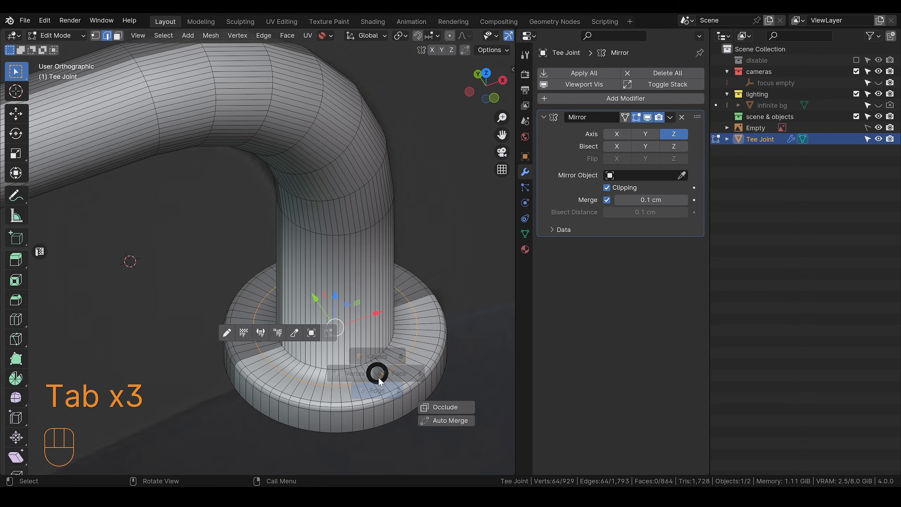
{"action": "key", "text": "ctrl+x"}
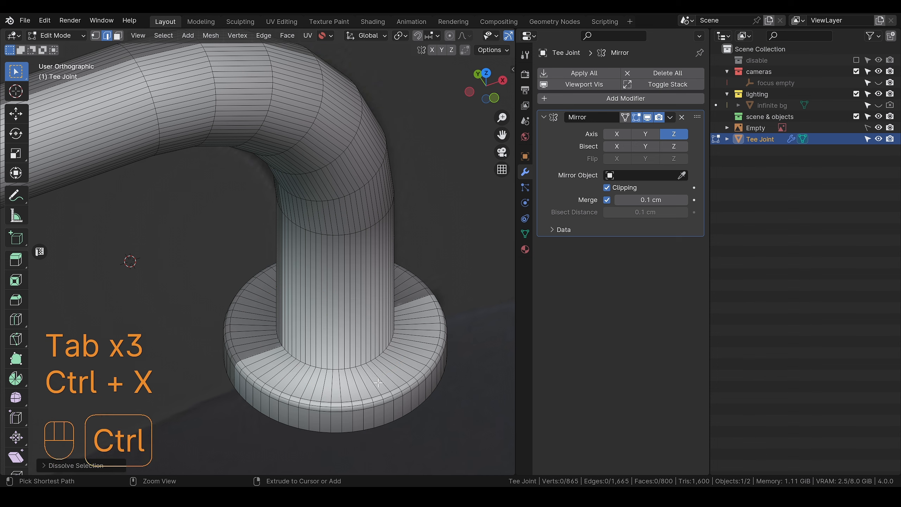
{"action": "key", "text": "Tab"}
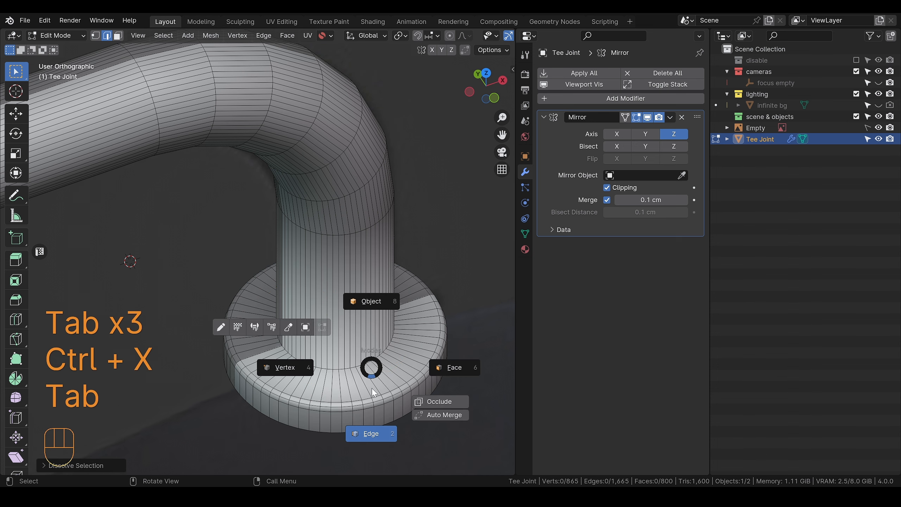
{"action": "double_click", "coordinate": [353, 369]}
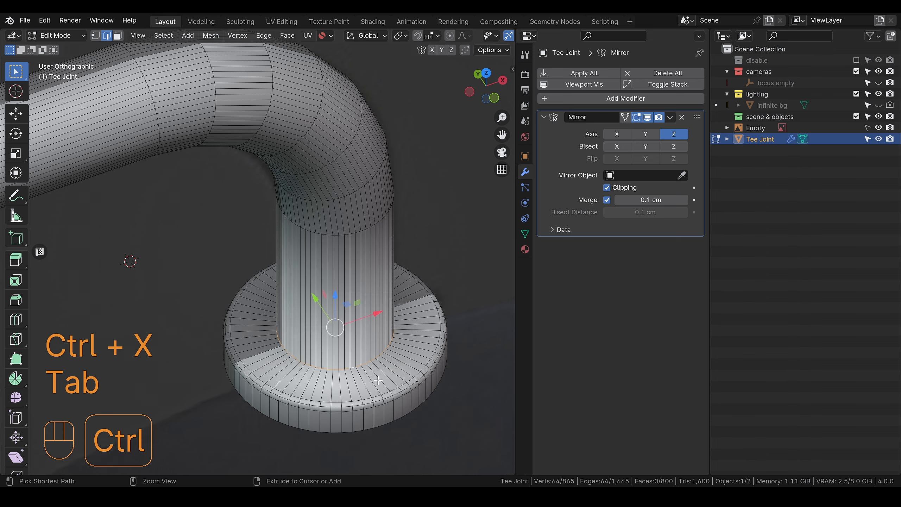
{"action": "key", "text": "ctrl+b"}
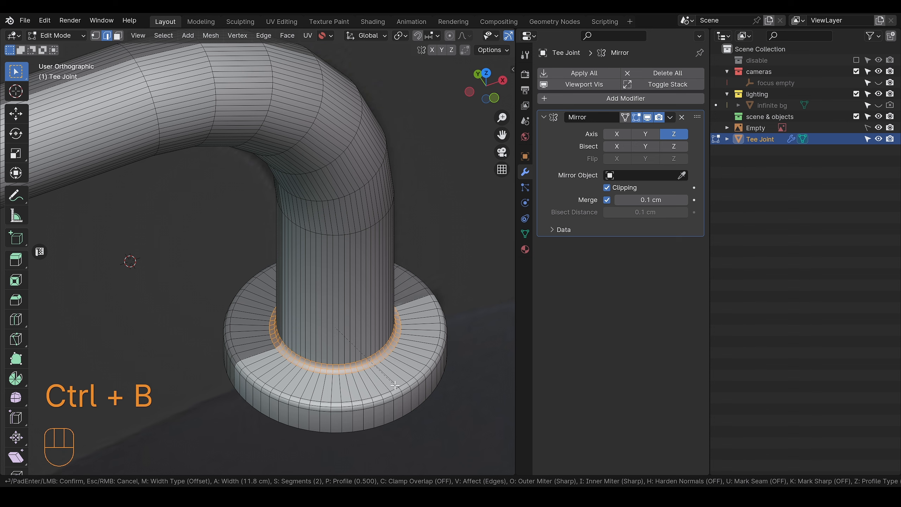
{"action": "left_click", "coordinate": [394, 385]}
{"action": "key", "text": "Tab"}
Step: Examine the mirrored pipe arms and flanges against the whole reference lamp from several angles
{"action": "scroll", "coordinate": [388, 314], "scroll_direction": "down", "scroll_amount": 3}
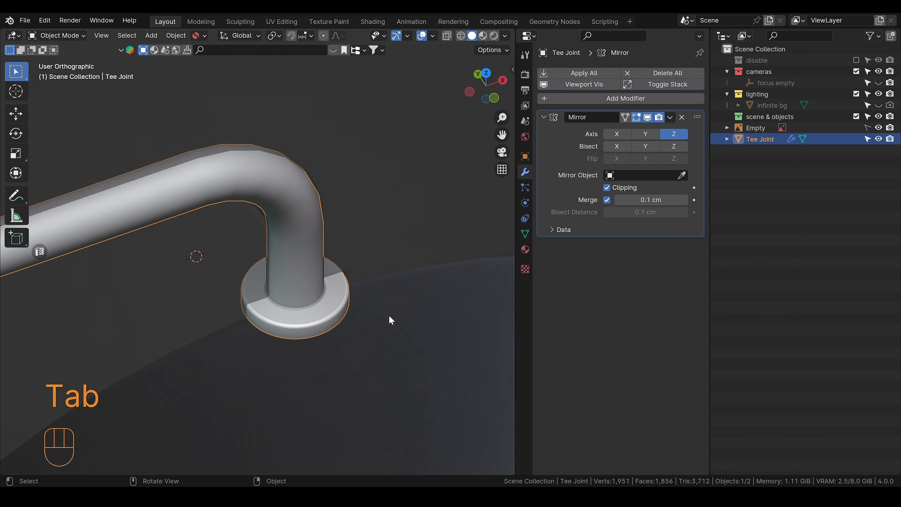
{"action": "scroll", "coordinate": [337, 308], "scroll_direction": "down", "scroll_amount": 1}
{"action": "middle_click_drag", "start_coordinate": [327, 330], "coordinate": [310, 322]}
{"action": "scroll", "coordinate": [307, 324], "scroll_direction": "down", "scroll_amount": 7}
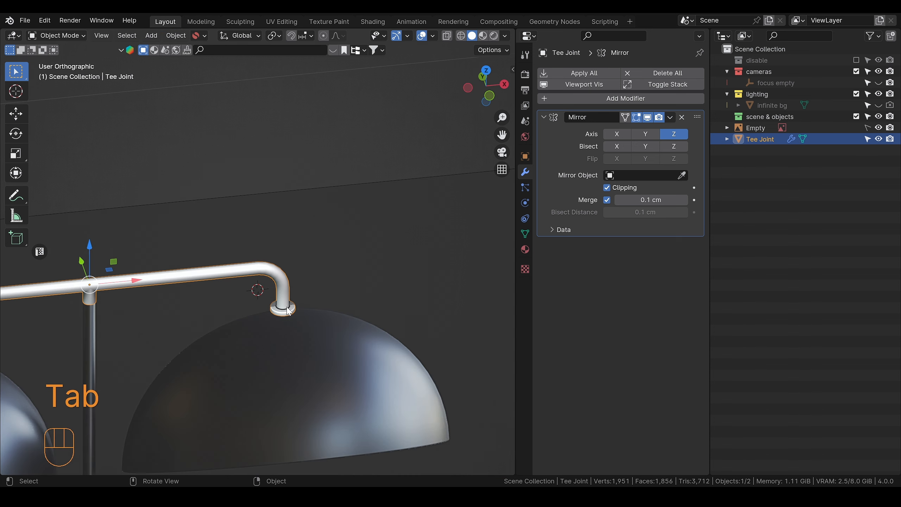
{"action": "scroll", "coordinate": [288, 303], "scroll_direction": "up", "scroll_amount": 2}
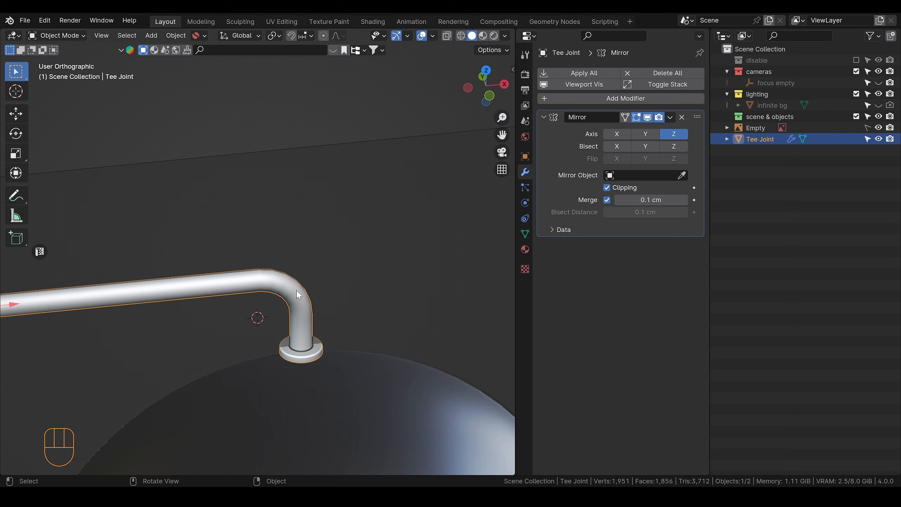
{"action": "scroll", "coordinate": [266, 342], "scroll_direction": "down", "scroll_amount": 6}
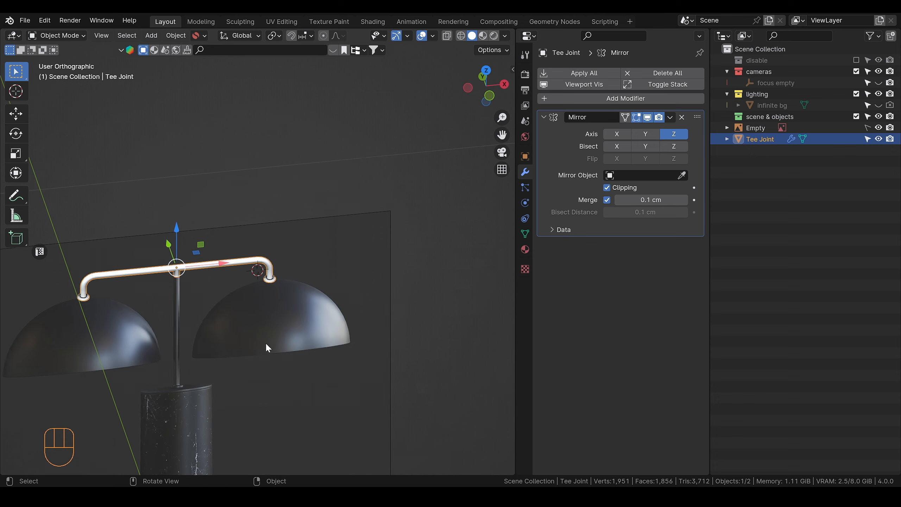
{"action": "left_click_drag", "start_coordinate": [260, 338], "coordinate": [253, 300], "text": "alt"}
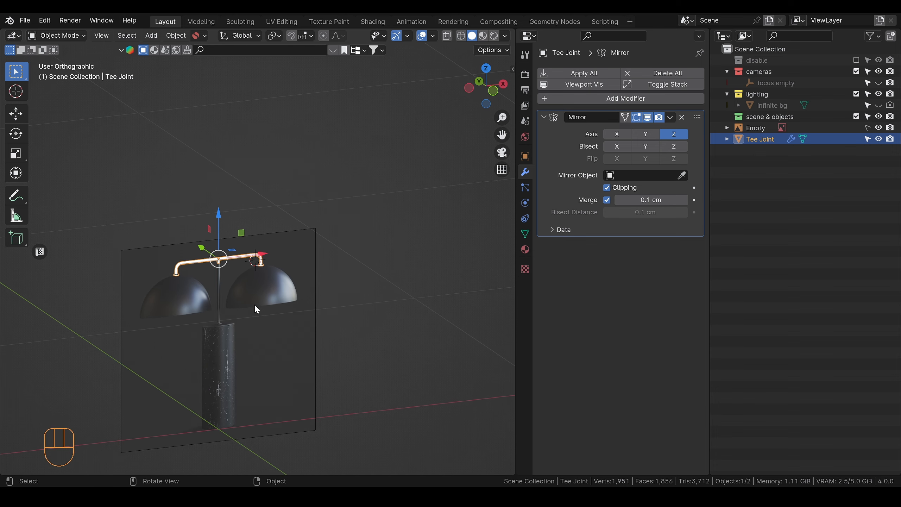
{"action": "middle_click_drag", "start_coordinate": [254, 306], "coordinate": [302, 287], "text": "alt+shift"}
{"action": "scroll", "coordinate": [306, 289], "scroll_direction": "up", "scroll_amount": 4}
{"action": "middle_click_drag", "start_coordinate": [323, 322], "coordinate": [316, 278], "text": "alt+shift"}
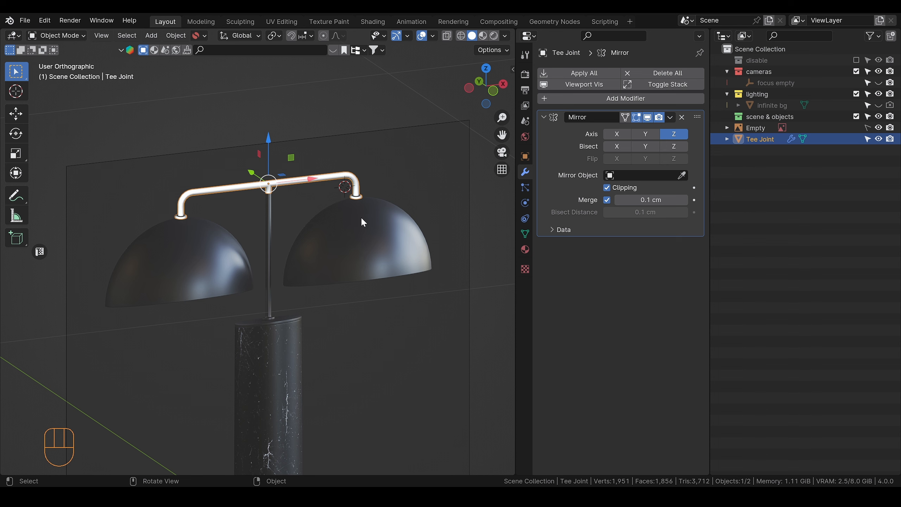
{"action": "scroll", "coordinate": [341, 215], "scroll_direction": "up", "scroll_amount": 3}
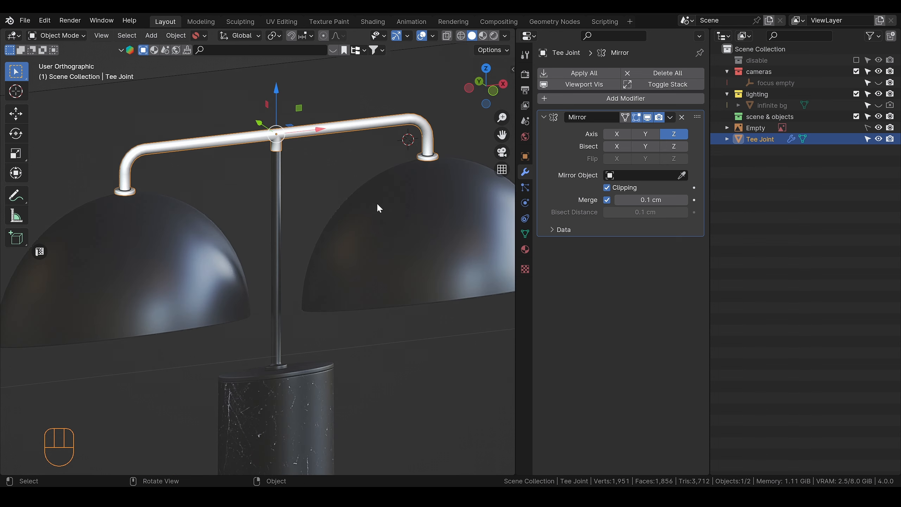
Step: In front view Edit Mode, move the T-joint's lower open edge loop about 17.24 cm down along Z to the reference base flange
{"action": "left_click", "coordinate": [493, 92]}
{"action": "scroll", "coordinate": [299, 173], "scroll_direction": "up", "scroll_amount": 2}
{"action": "left_click_drag", "start_coordinate": [298, 177], "coordinate": [293, 172], "text": "alt+shift"}
{"action": "key", "text": "Tab"}
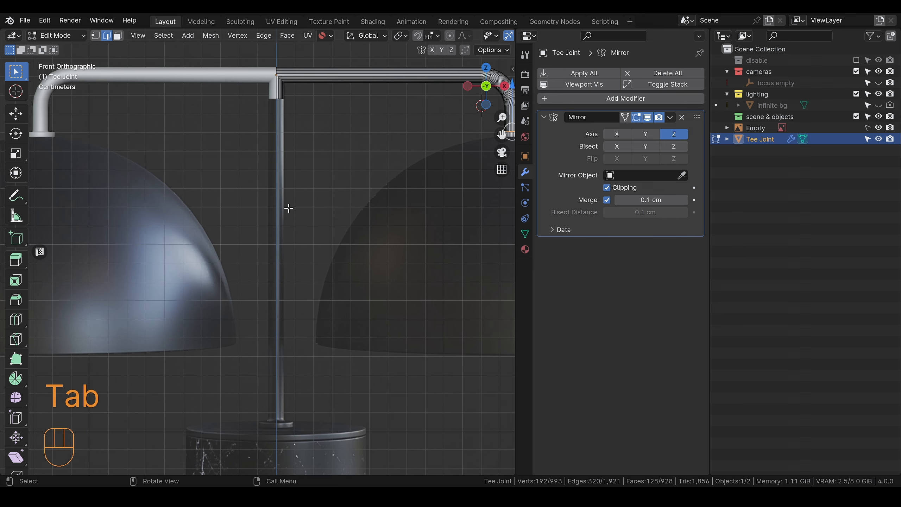
{"action": "left_click", "coordinate": [278, 100], "text": "alt"}
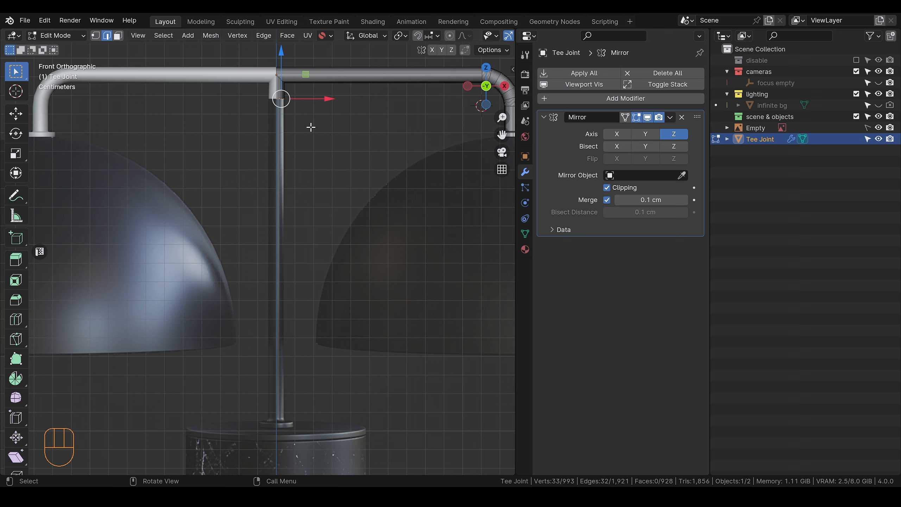
{"action": "key", "text": "g"}
{"action": "key", "text": "z"}
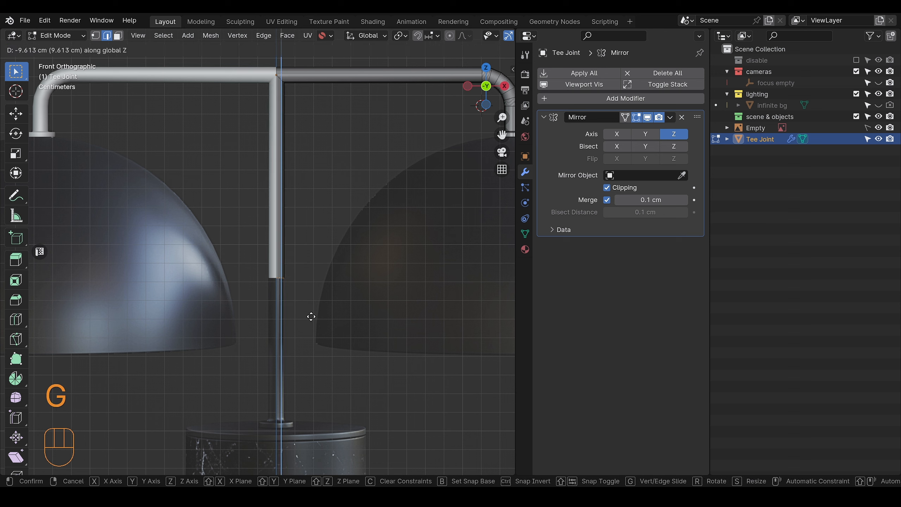
{"action": "left_click", "coordinate": [312, 451]}
Step: Extrude the stem's lower edge loop in place, scale it to the base flange's width, and extrude it about 0.32 cm down
{"action": "scroll", "coordinate": [312, 447], "scroll_direction": "up", "scroll_amount": 4}
{"action": "middle_click_drag", "start_coordinate": [312, 421], "coordinate": [356, 283], "text": "shift"}
{"action": "scroll", "coordinate": [288, 316], "scroll_direction": "up", "scroll_amount": 4}
{"action": "scroll", "coordinate": [365, 386], "scroll_direction": "up", "scroll_amount": 2}
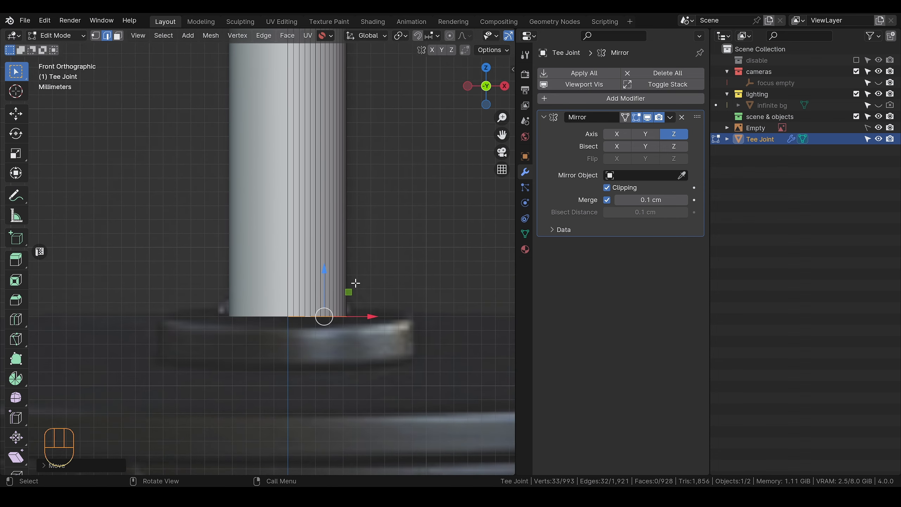
{"action": "key", "text": "e"}
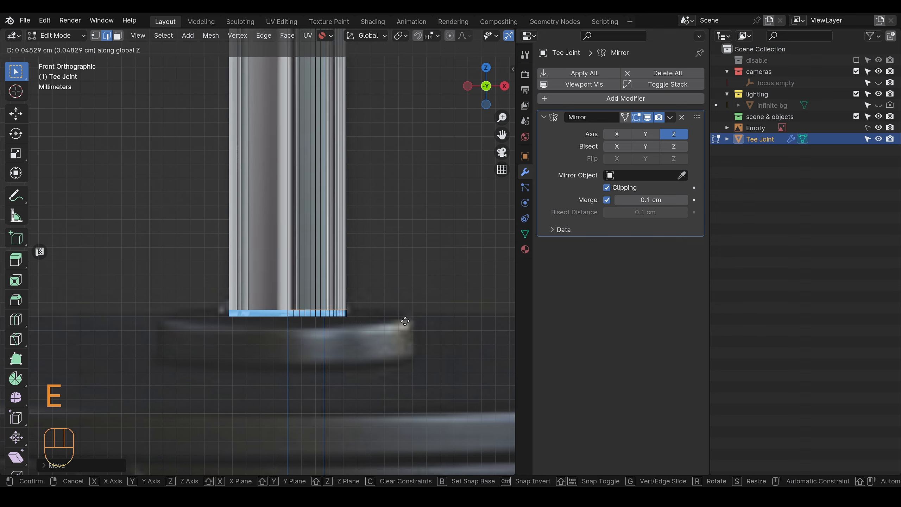
{"action": "left_click", "coordinate": [394, 314]}
{"action": "key", "text": "s"}
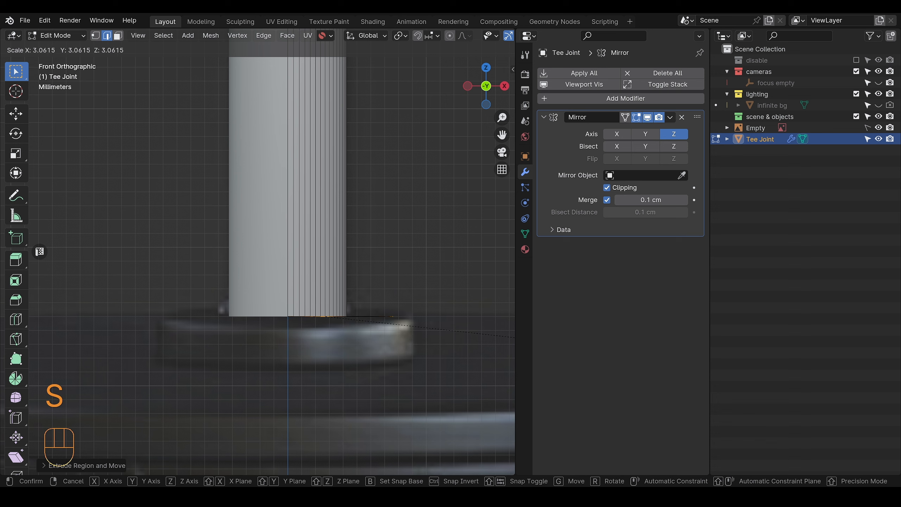
{"action": "left_click", "coordinate": [70, 338]}
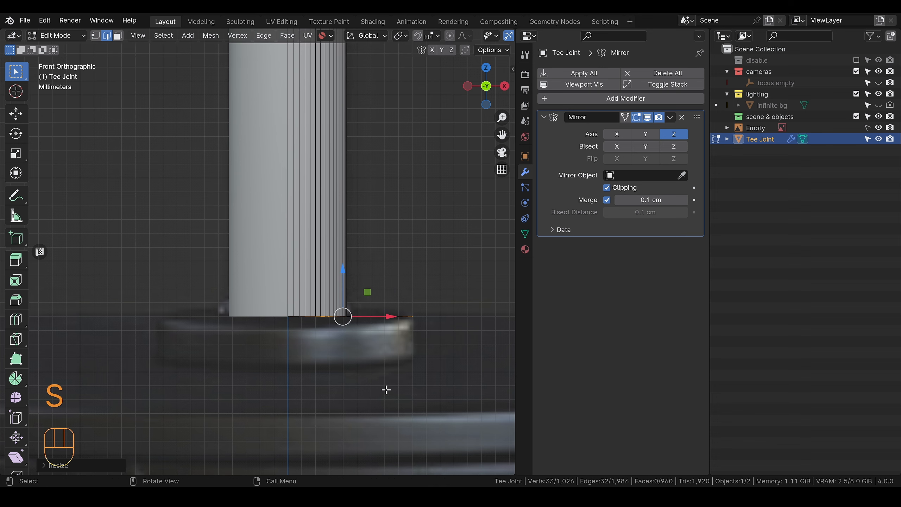
{"action": "key", "text": "e"}
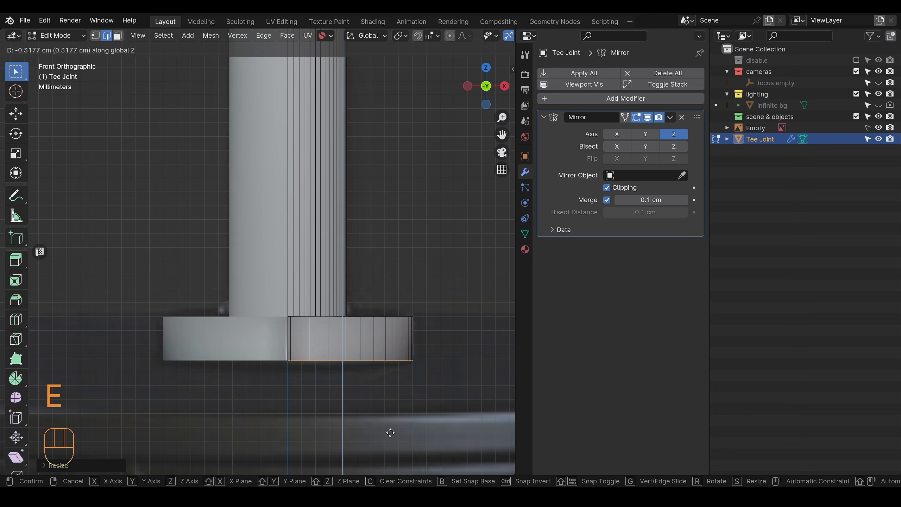
{"action": "left_click", "coordinate": [390, 433]}
Step: Inspect the base flange from an angle and undo its extrusions and scaling back to the plain stem end
{"action": "left_click_drag", "start_coordinate": [400, 384], "coordinate": [276, 342], "text": "alt"}
{"action": "middle_click_drag", "start_coordinate": [339, 350], "coordinate": [328, 447], "text": "alt"}
{"action": "key", "text": "ctrl+z"}
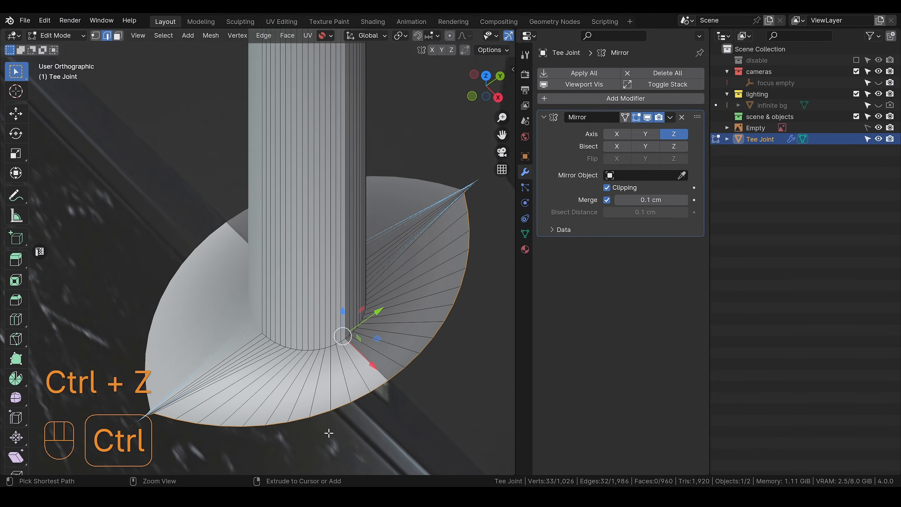
{"action": "key", "text": "ctrl+z"}
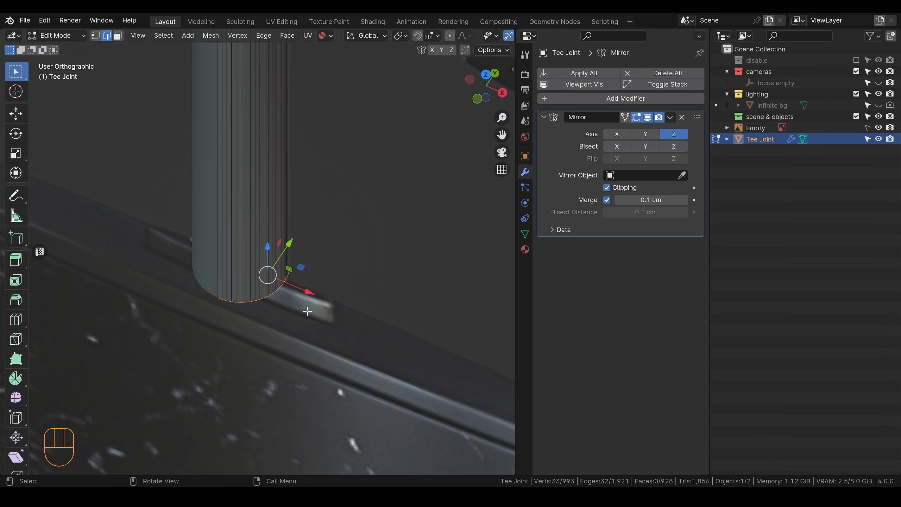
Step: Try extruding the stem's lower edge loop in place and scaling it outward, and undo both operations
{"action": "key", "text": "e"}
{"action": "right_click", "coordinate": [354, 320]}
{"action": "key", "text": "s"}
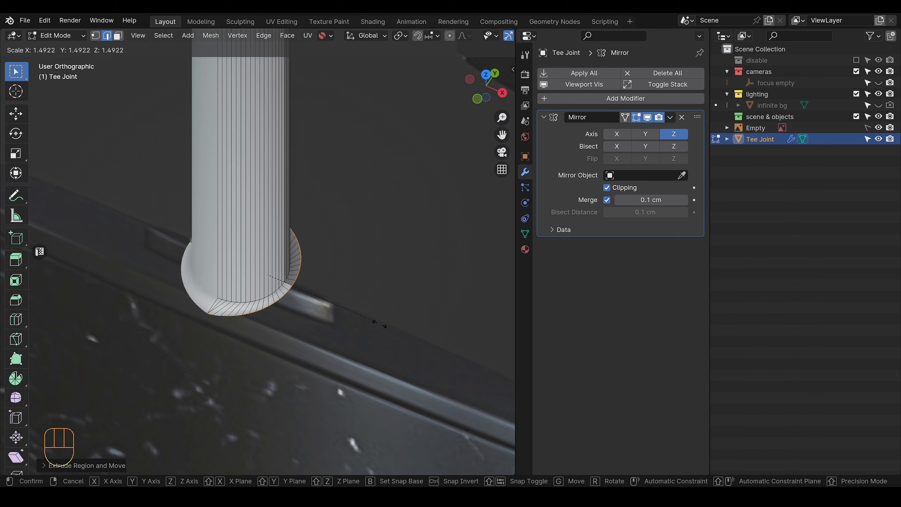
{"action": "left_click", "coordinate": [413, 356]}
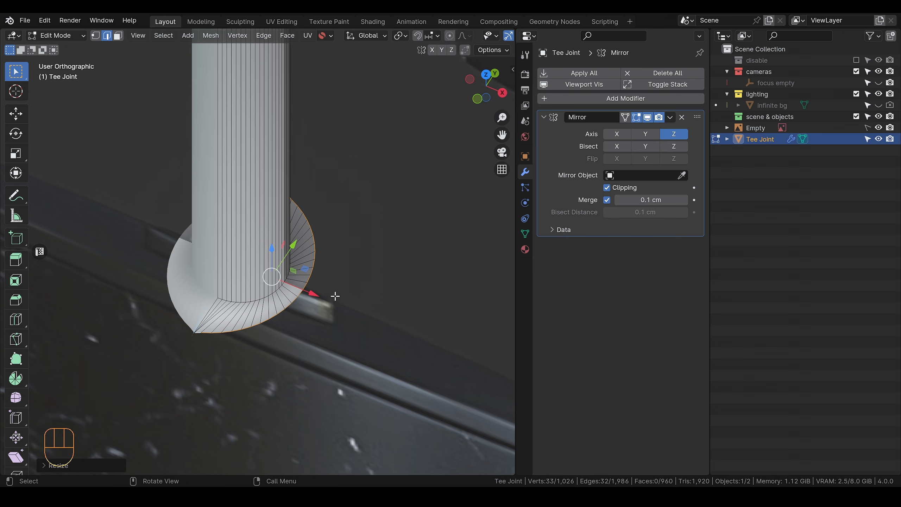
{"action": "key", "text": "ctrl+z"}
{"action": "key", "text": "ctrl+z"}
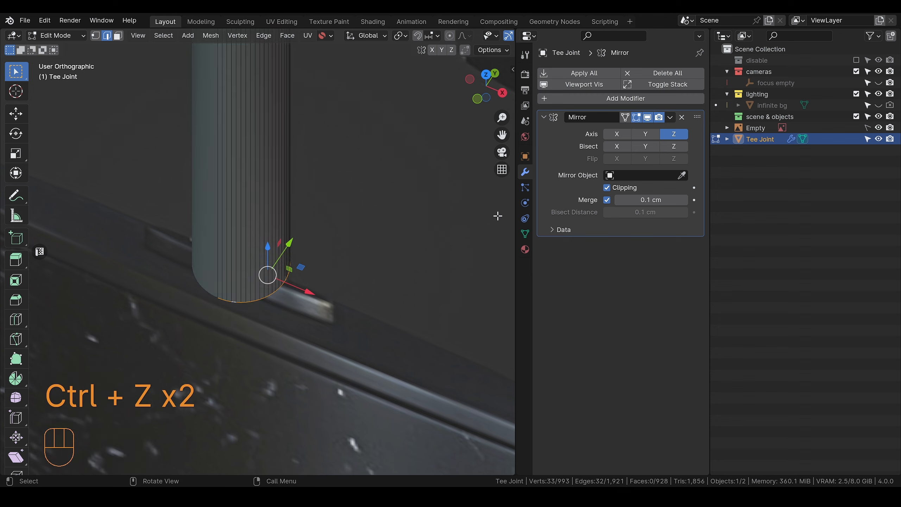
Step: Return to Object Mode and apply the T-joint's Mirror modifier
{"action": "left_click", "coordinate": [670, 118]}
{"action": "key", "text": "Tab"}
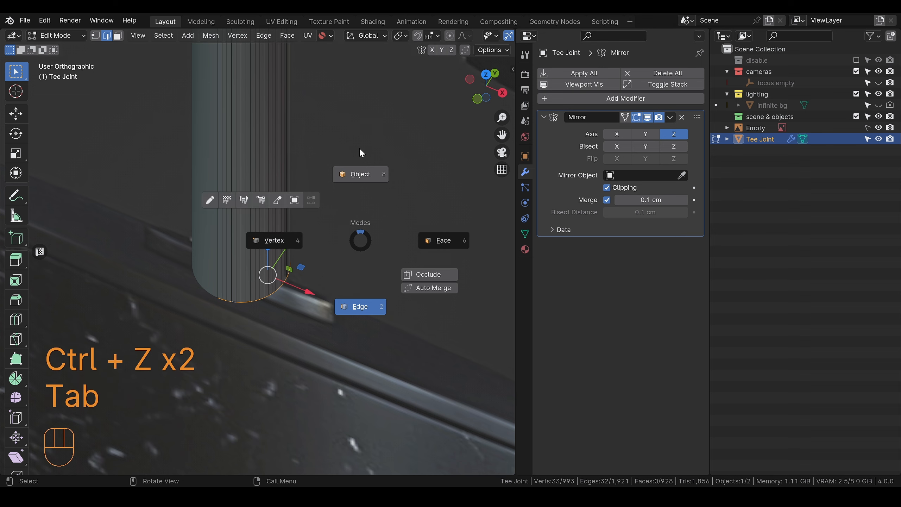
{"action": "left_click", "coordinate": [670, 117]}
{"action": "left_click", "coordinate": [706, 130]}
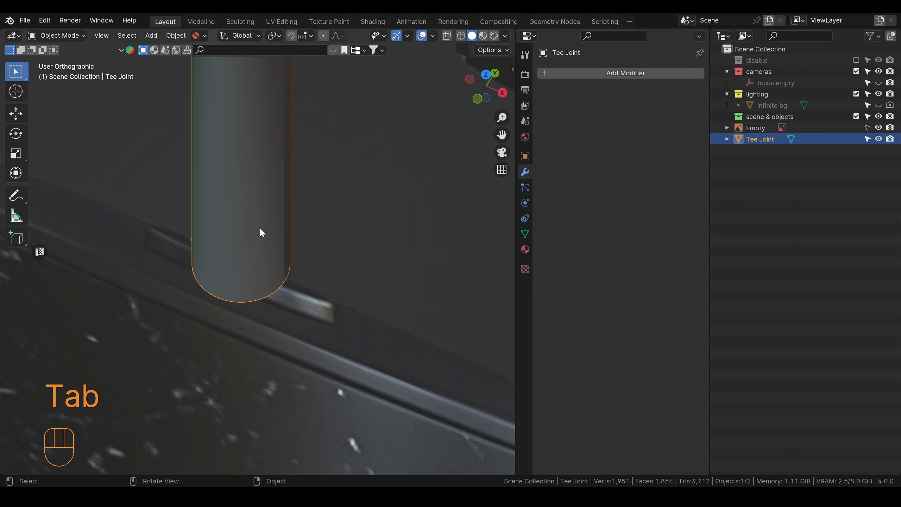
Step: In Edit Mode, extrude the stem's lower edge loop in place, scale it to the reference flange's width, and extrude it about 0.32 cm down
{"action": "key", "text": "Tab"}
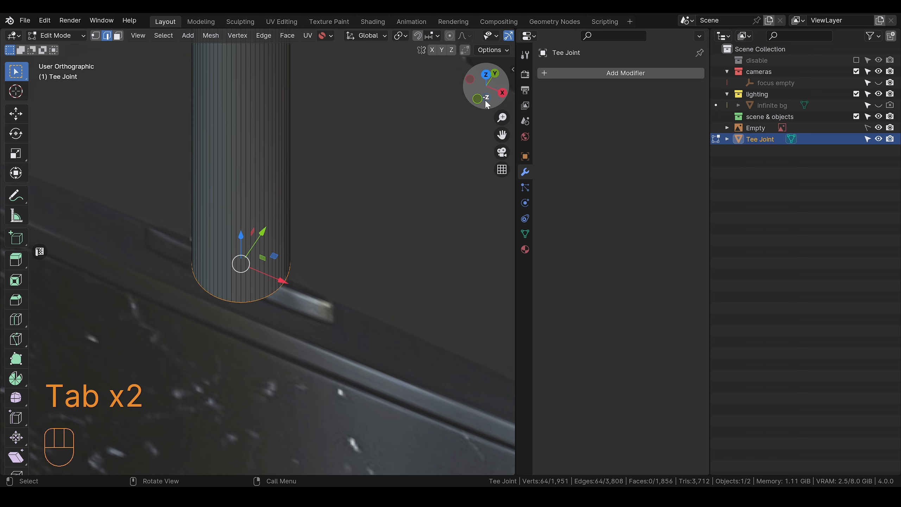
{"action": "left_click", "coordinate": [478, 98]}
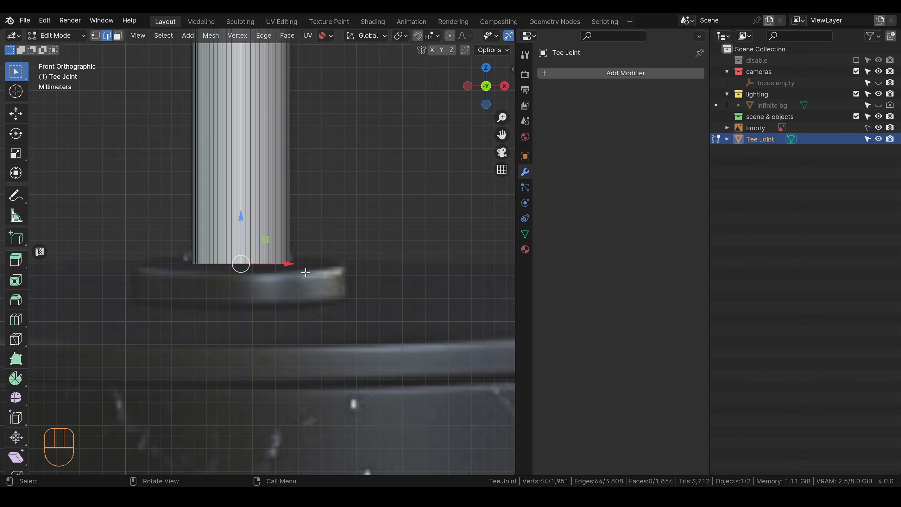
{"action": "key", "text": "g"}
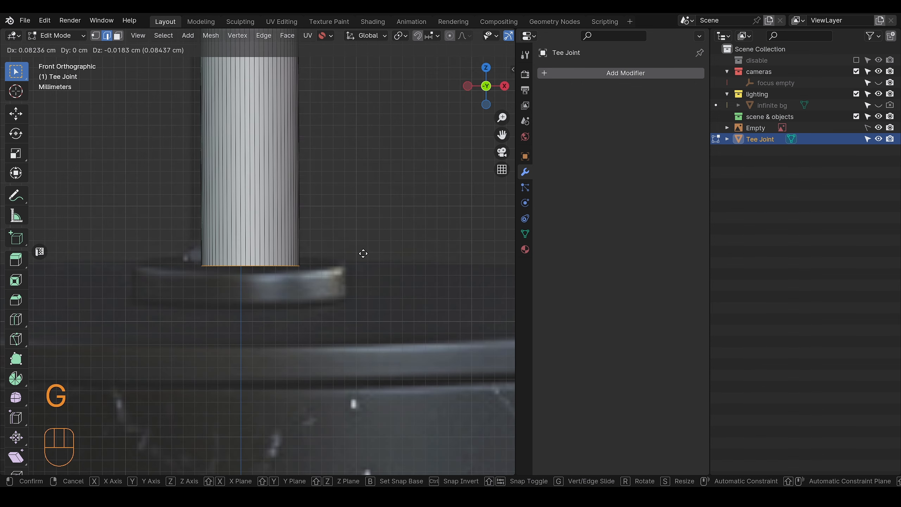
{"action": "right_click", "coordinate": [372, 245]}
{"action": "key", "text": "e"}
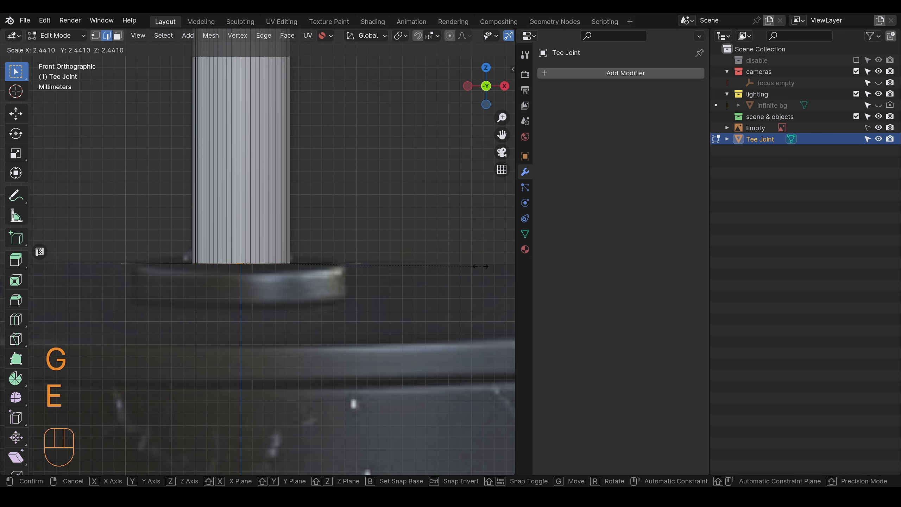
{"action": "left_click", "coordinate": [443, 266]}
{"action": "key", "text": "e"}
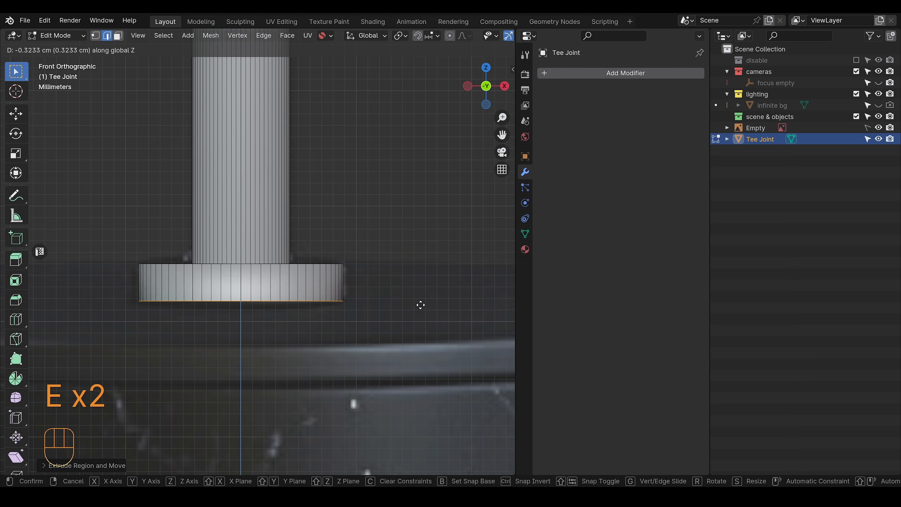
{"action": "left_click", "coordinate": [421, 307]}
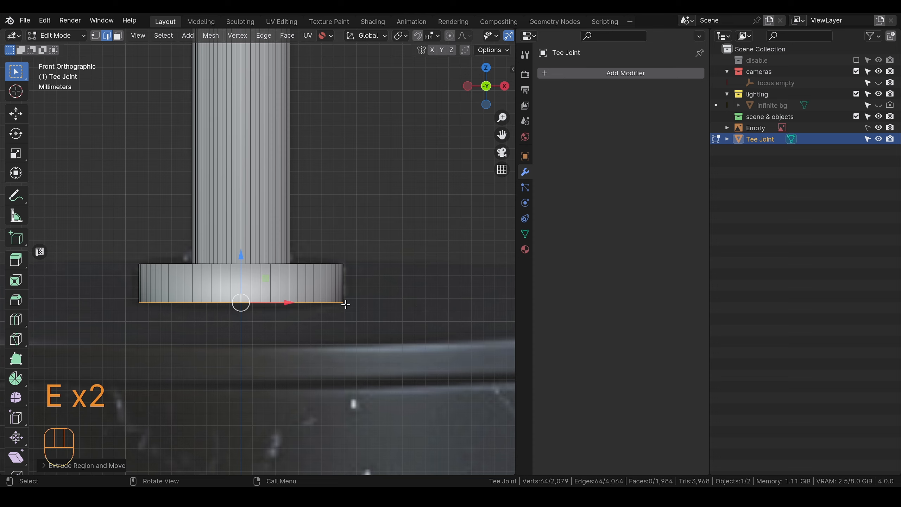
Step: Examine the new base flange from below and above, and compare its junction with the stem against the reference photo
{"action": "left_click_drag", "start_coordinate": [421, 306], "coordinate": [364, 263]}
{"action": "middle_click_drag", "start_coordinate": [364, 290], "coordinate": [368, 261], "text": "alt"}
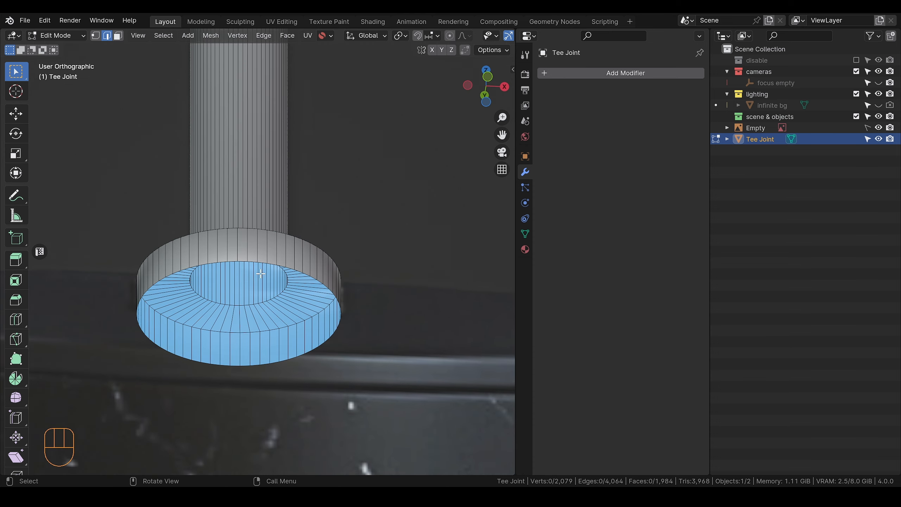
{"action": "left_click_drag", "start_coordinate": [289, 273], "coordinate": [308, 328], "text": "alt"}
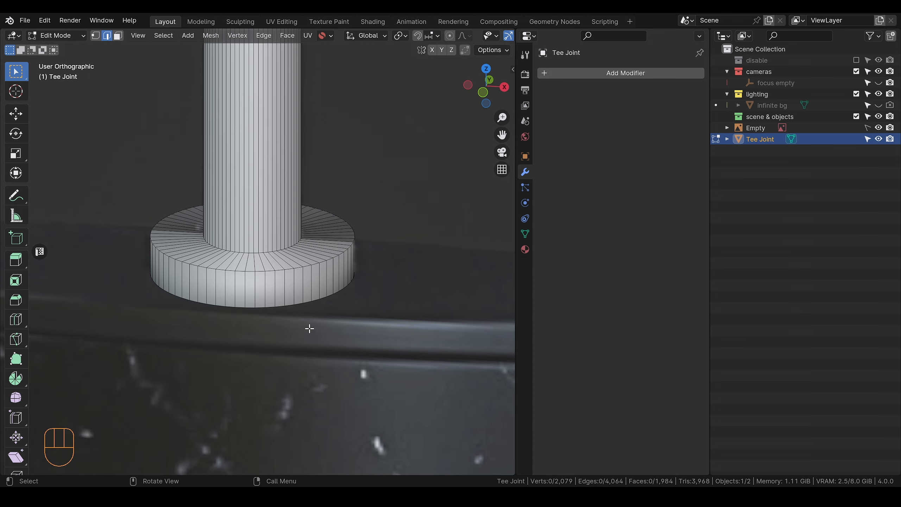
{"action": "key", "text": "Tab"}
{"action": "scroll", "coordinate": [318, 353], "scroll_direction": "down", "scroll_amount": 3}
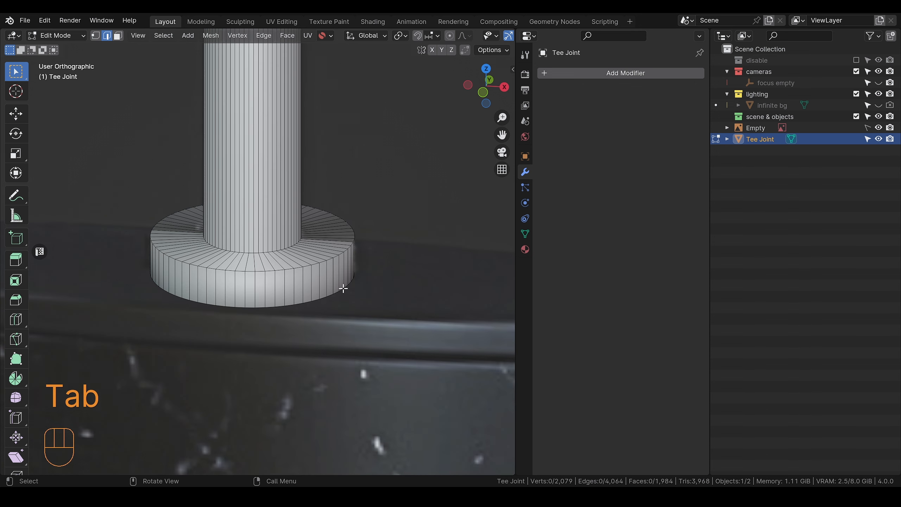
{"action": "left_click", "coordinate": [359, 273]}
{"action": "scroll", "coordinate": [362, 261], "scroll_direction": "down", "scroll_amount": 2}
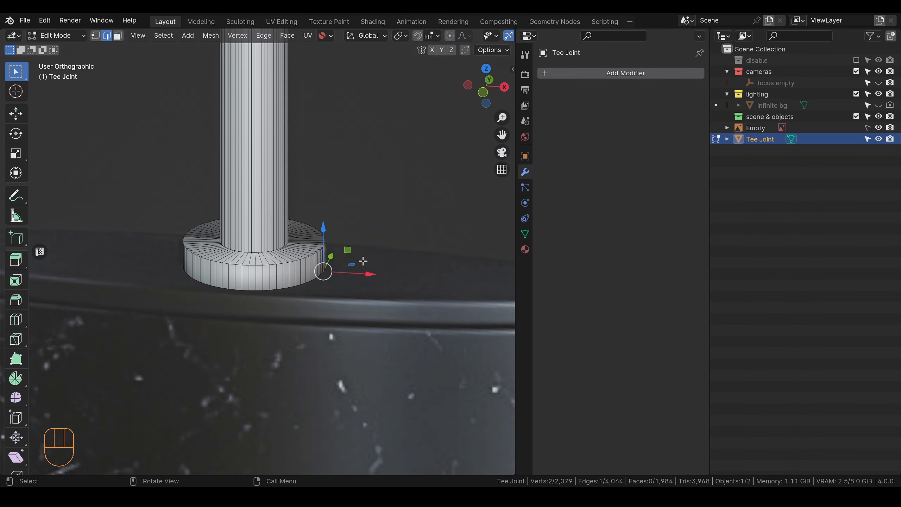
{"action": "left_click_drag", "start_coordinate": [0, 102], "coordinate": [289, 84]}
{"action": "scroll", "coordinate": [349, 201], "scroll_direction": "up", "scroll_amount": 8}
{"action": "scroll", "coordinate": [322, 183], "scroll_direction": "up", "scroll_amount": 2}
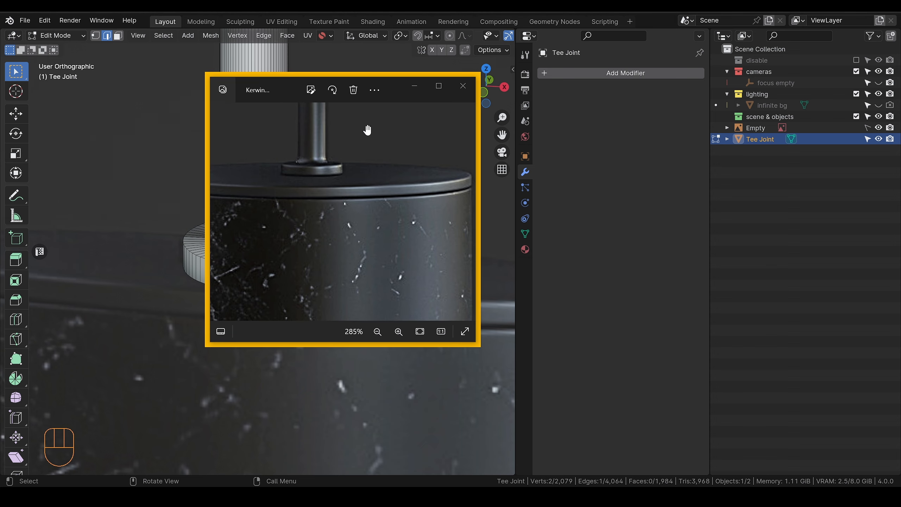
{"action": "left_click_drag", "start_coordinate": [281, 84], "coordinate": [0, 96]}
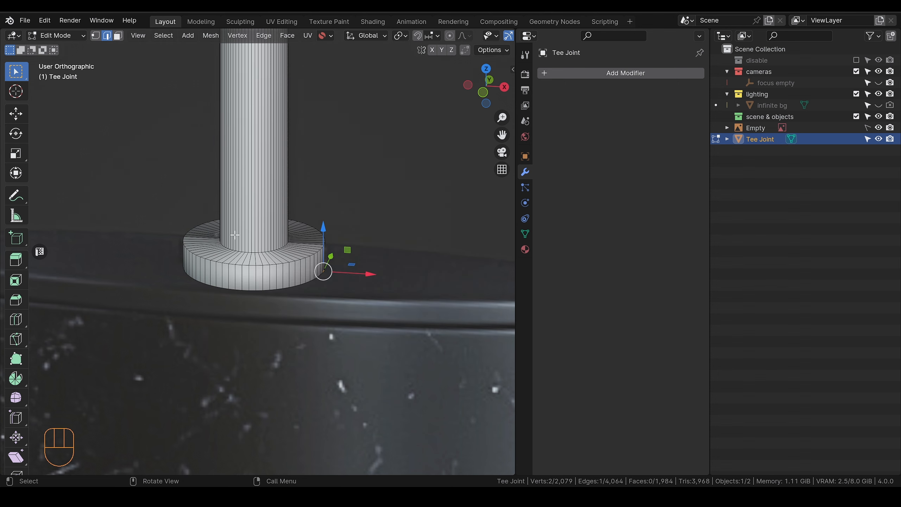
Step: Bevel the edge loop where the stem meets the base flange with 4 segments and a width of about 58 cm, and return to Object Mode
{"action": "scroll", "coordinate": [235, 234], "scroll_direction": "up", "scroll_amount": 2}
{"action": "key", "text": "Tab"}
{"action": "key", "text": "Tab"}
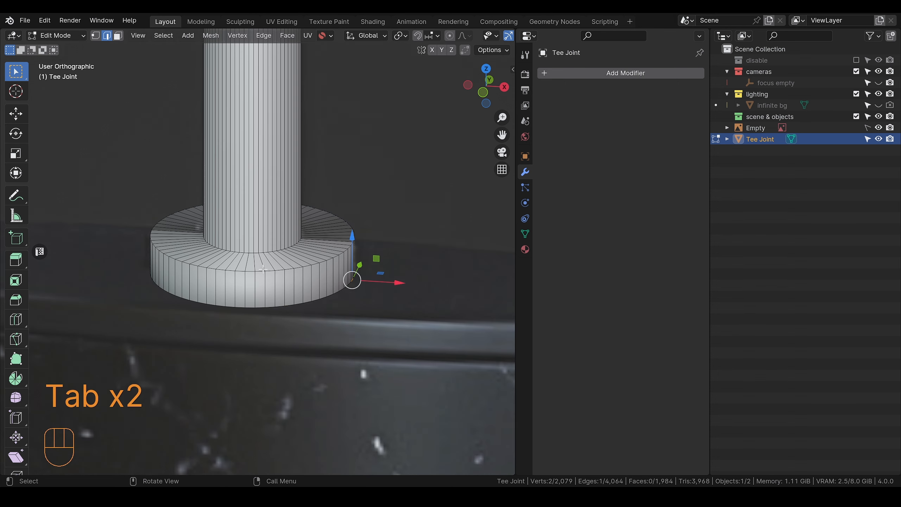
{"action": "left_click", "coordinate": [283, 254], "text": "alt"}
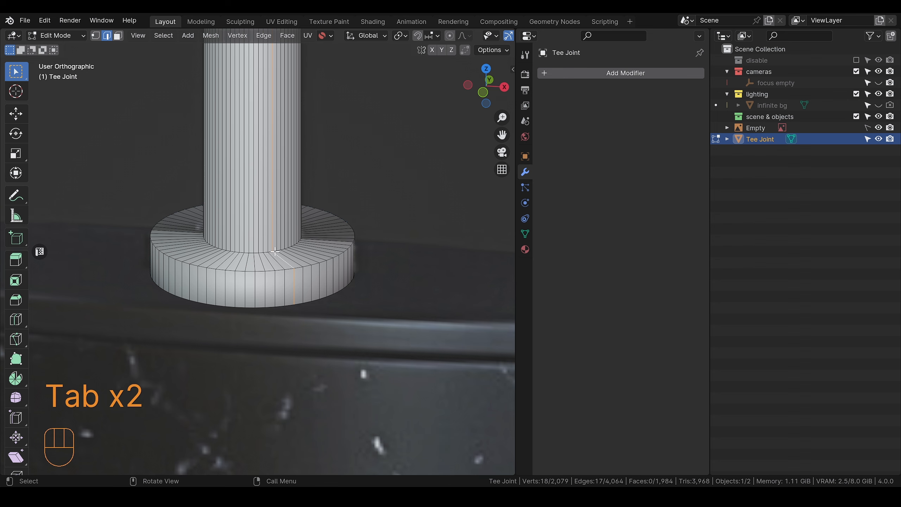
{"action": "left_click", "coordinate": [278, 251], "text": "alt"}
{"action": "middle_click_drag", "start_coordinate": [302, 254], "coordinate": [314, 264]}
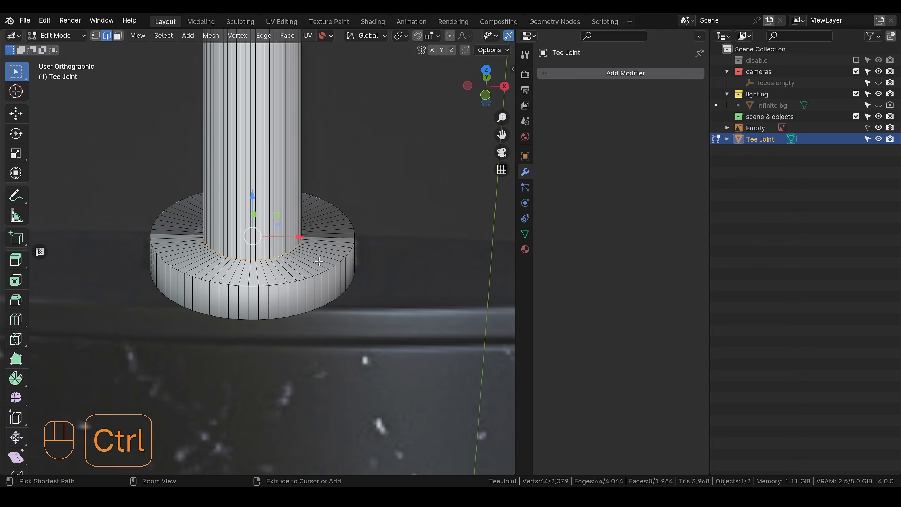
{"action": "key", "text": "ctrl+b"}
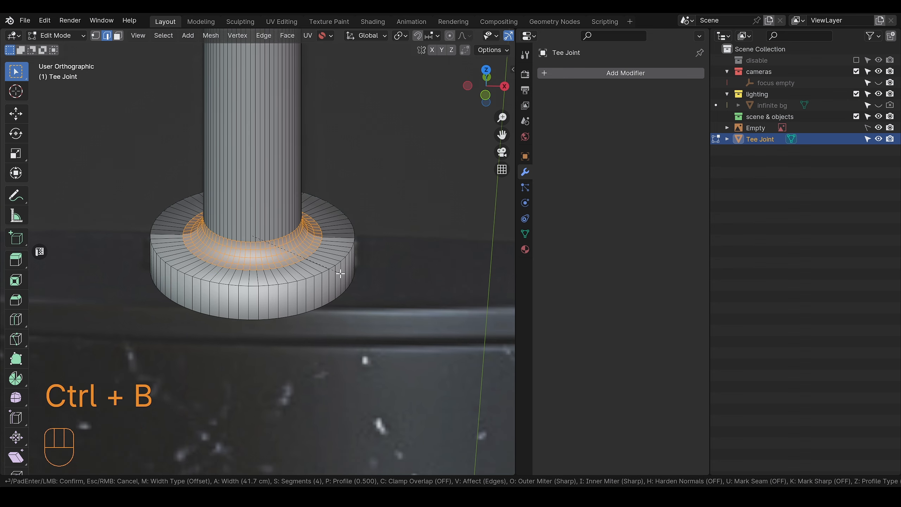
{"action": "scroll", "coordinate": [349, 278], "scroll_direction": "up", "scroll_amount": 2}
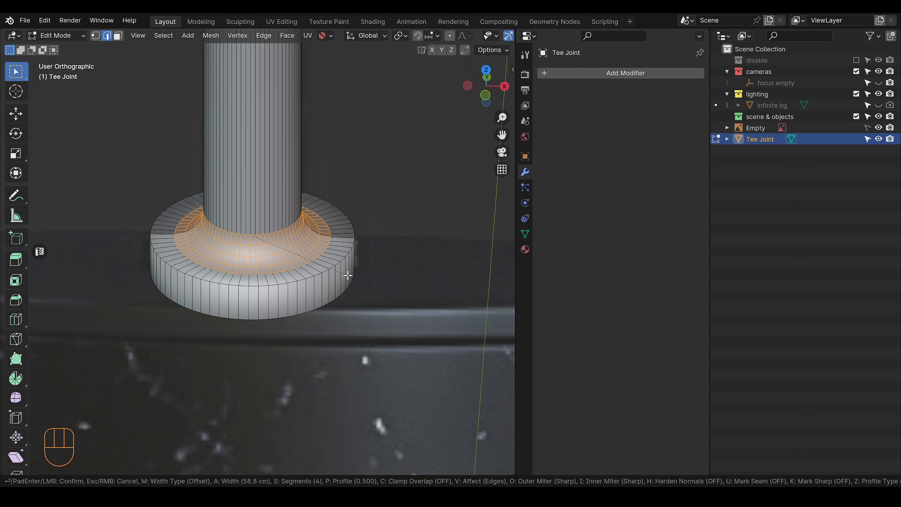
{"action": "left_click", "coordinate": [347, 271]}
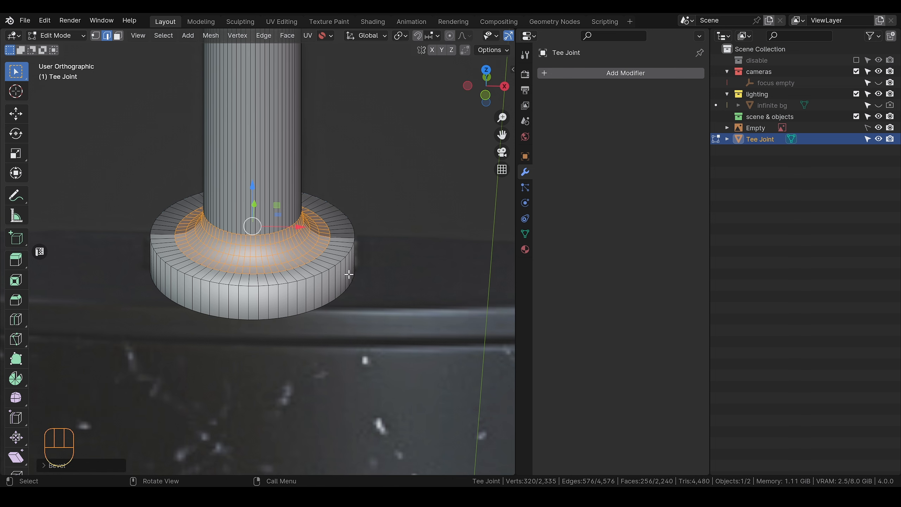
{"action": "key", "text": "Tab"}
Step: Save the file and move the 3D cursor to the world origin
{"action": "scroll", "coordinate": [314, 234], "scroll_direction": "down", "scroll_amount": 5}
{"action": "middle_click_drag", "start_coordinate": [302, 242], "coordinate": [361, 255], "text": "alt"}
{"action": "scroll", "coordinate": [313, 231], "scroll_direction": "down", "scroll_amount": 1}
{"action": "scroll", "coordinate": [313, 230], "scroll_direction": "down", "scroll_amount": 2}
{"action": "key", "text": "ctrl+s"}
{"action": "key", "text": "shift+s"}
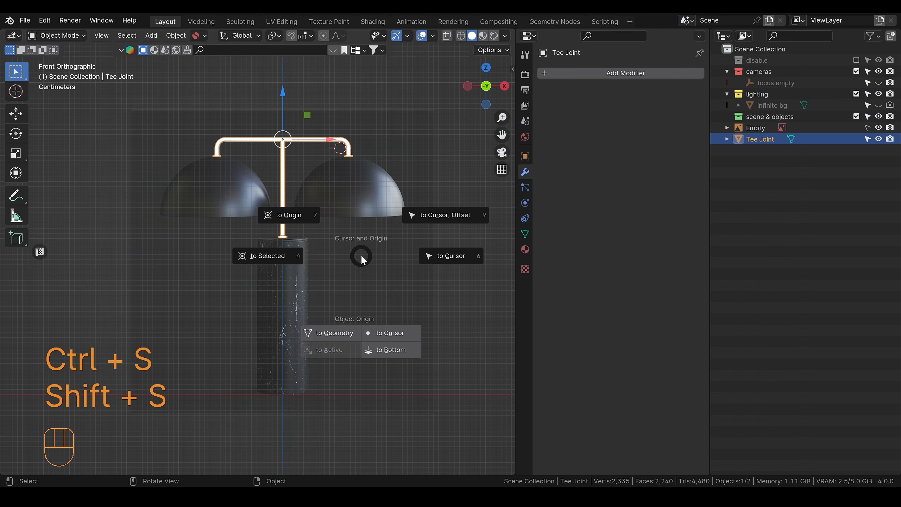
{"action": "left_click", "coordinate": [288, 215]}
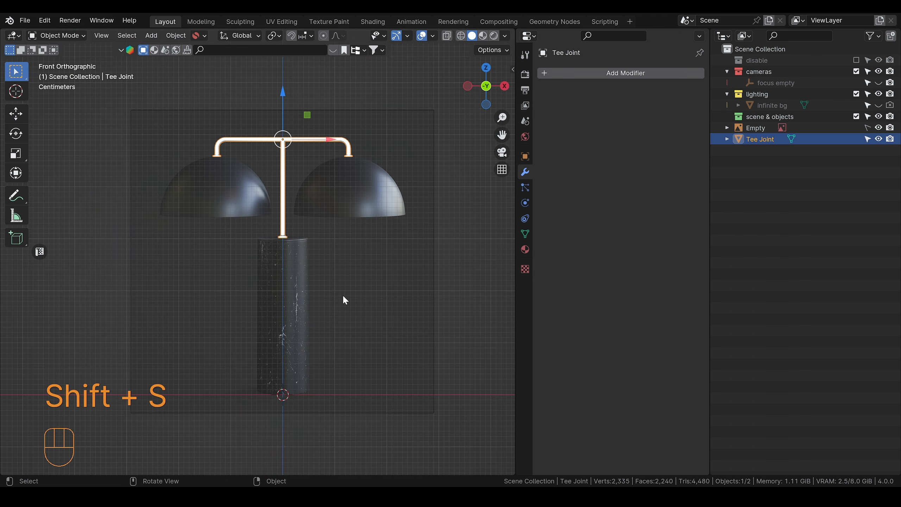
Step: Add a UV sphere, scale it down to roughly the lamp dome's size, and move it up to the domes' height
{"action": "key", "text": "shift+a"}
{"action": "mouse_move", "coordinate": [249, 130]}
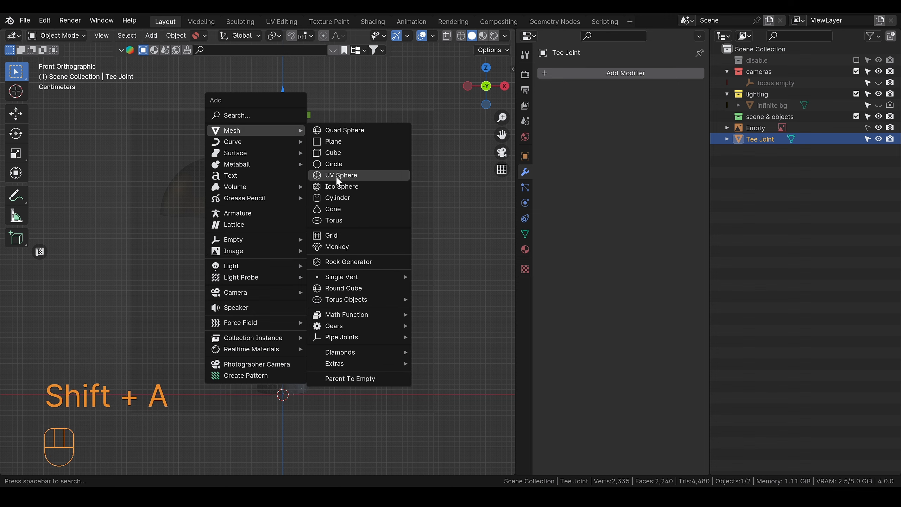
{"action": "left_click", "coordinate": [337, 177]}
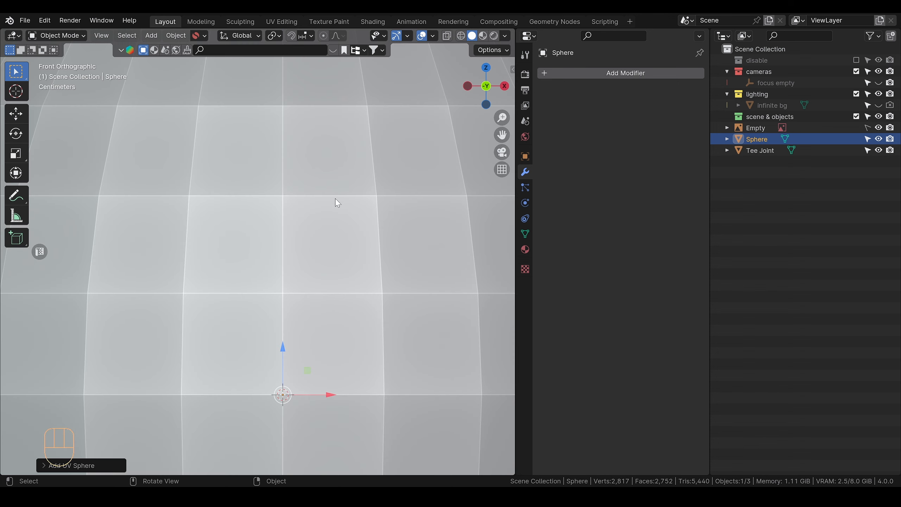
{"action": "key", "text": "s"}
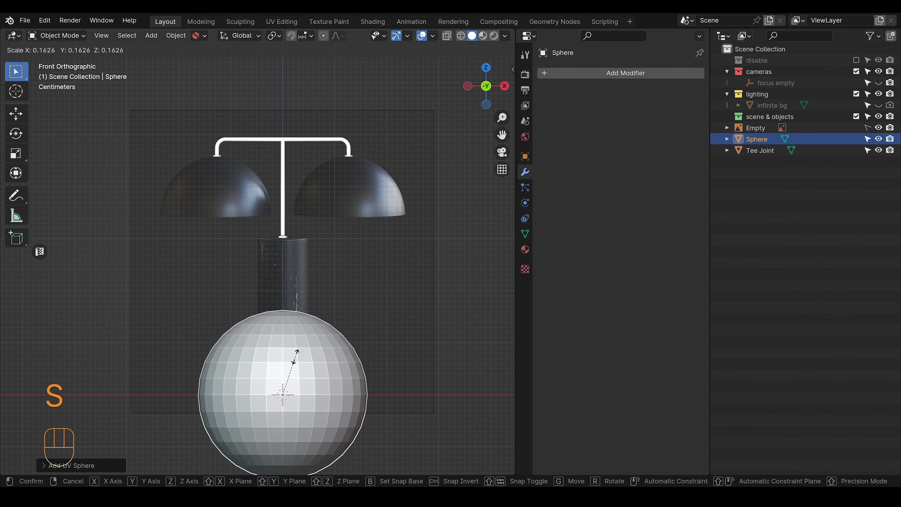
{"action": "left_click", "coordinate": [292, 366]}
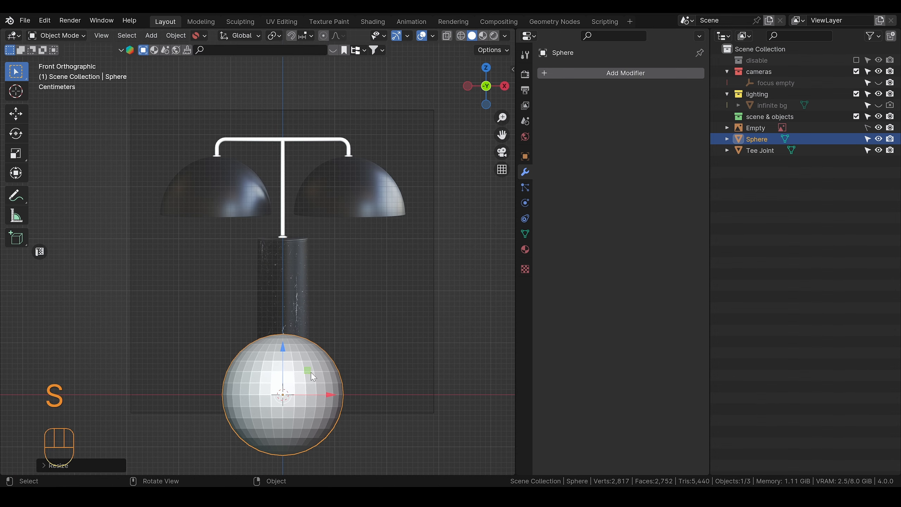
{"action": "key", "text": "g"}
{"action": "left_click", "coordinate": [315, 168]}
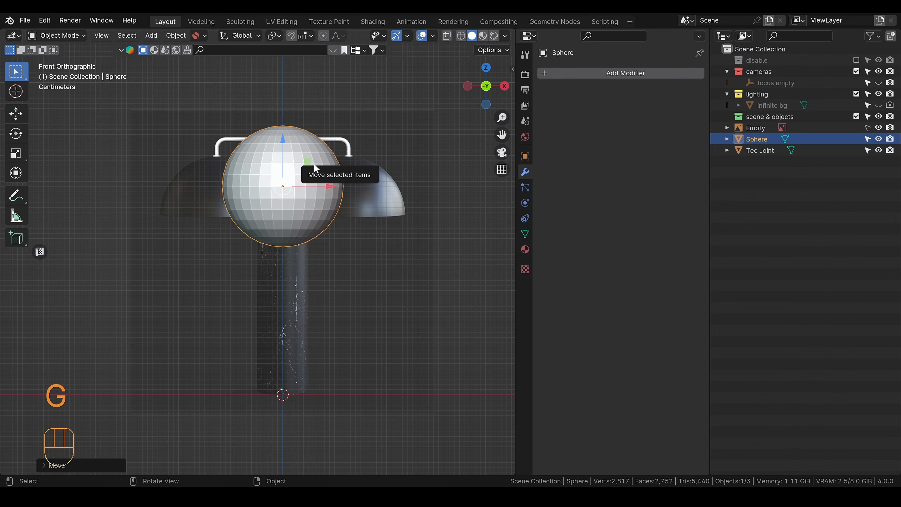
Step: Enter Edit Mode with X-ray on and delete the vertices of the sphere's lower half
{"action": "scroll", "coordinate": [331, 172], "scroll_direction": "up", "scroll_amount": 1}
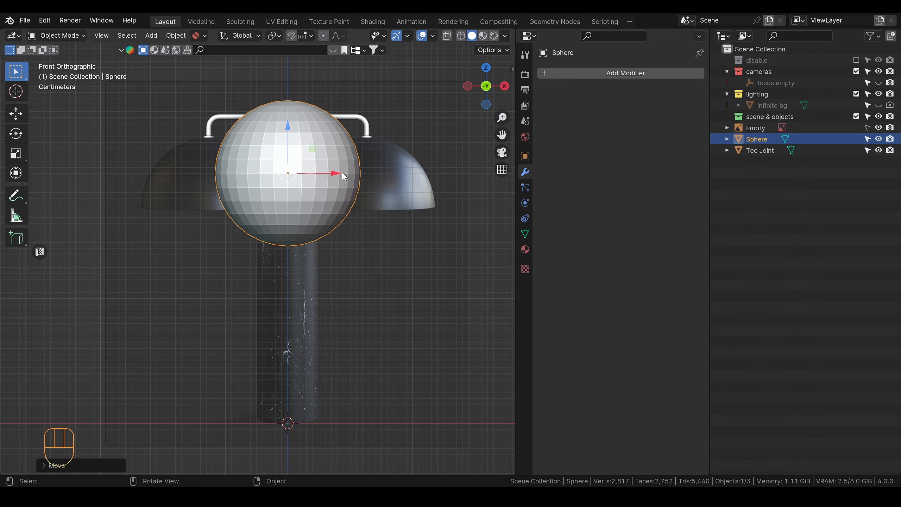
{"action": "key", "text": "Tab"}
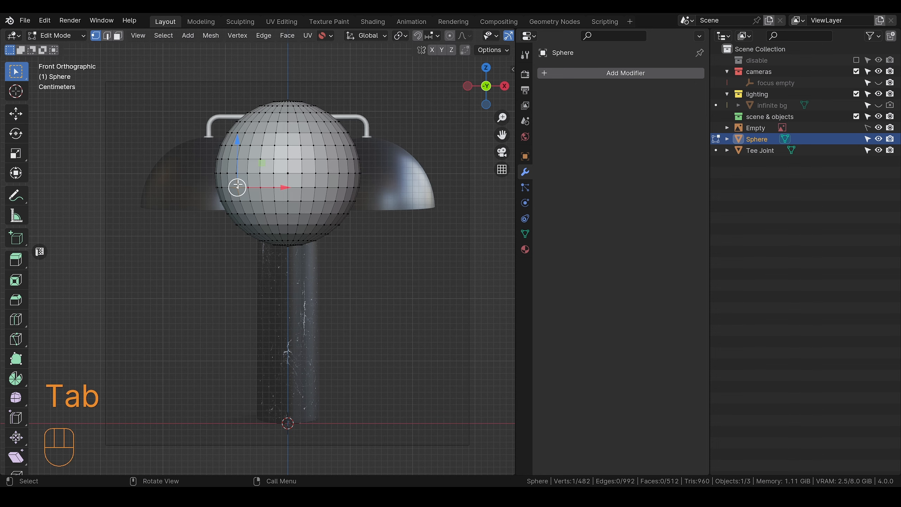
{"action": "key", "text": "alt+z"}
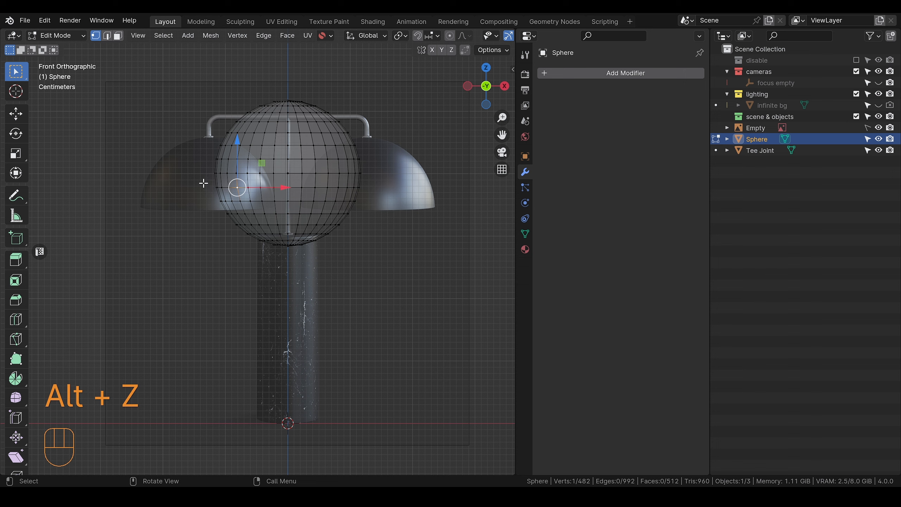
{"action": "left_click_drag", "start_coordinate": [200, 180], "coordinate": [395, 239]}
{"action": "key", "text": "x"}
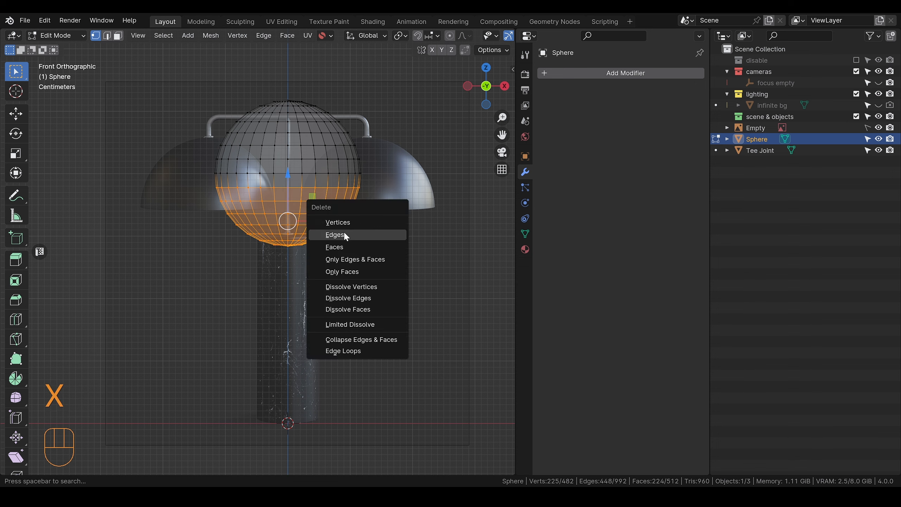
{"action": "left_click", "coordinate": [343, 229]}
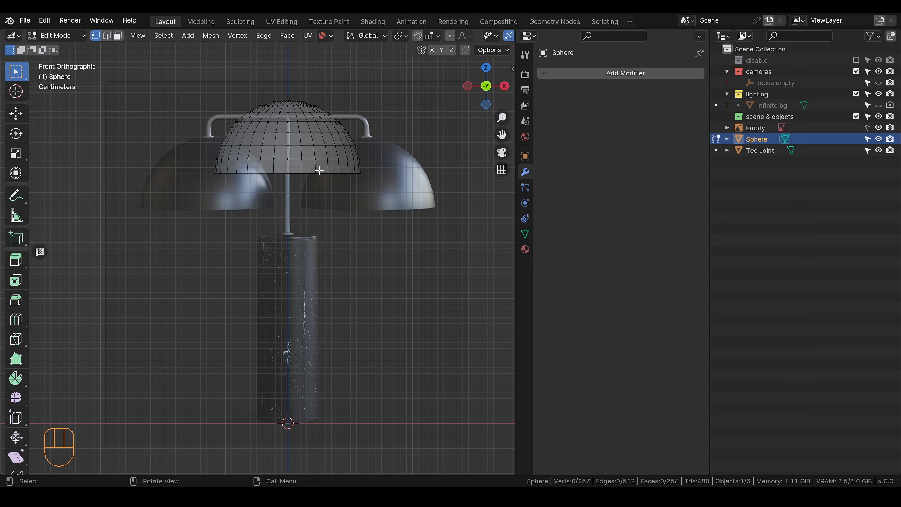
Step: Move the whole hemisphere mesh onto the reference's right dome, about 12.9 cm along X and 5.4 cm down
{"action": "key", "text": "a"}
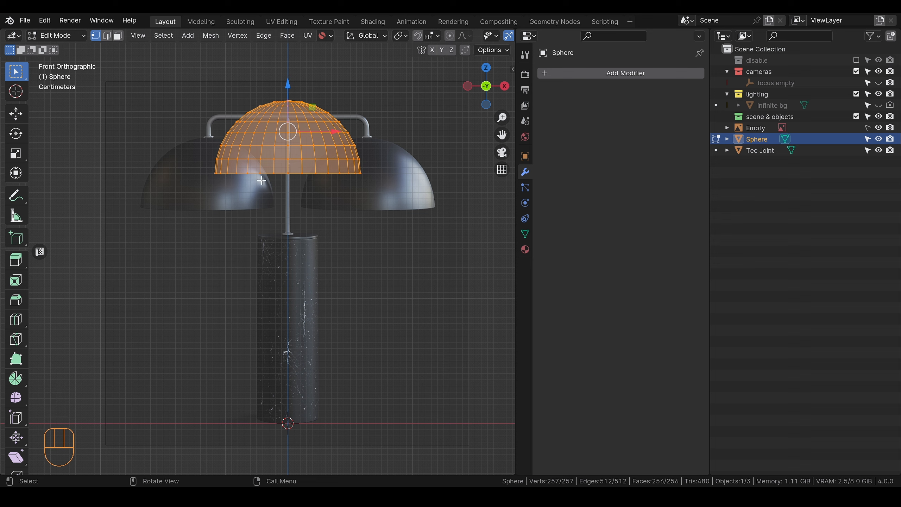
{"action": "key", "text": "g"}
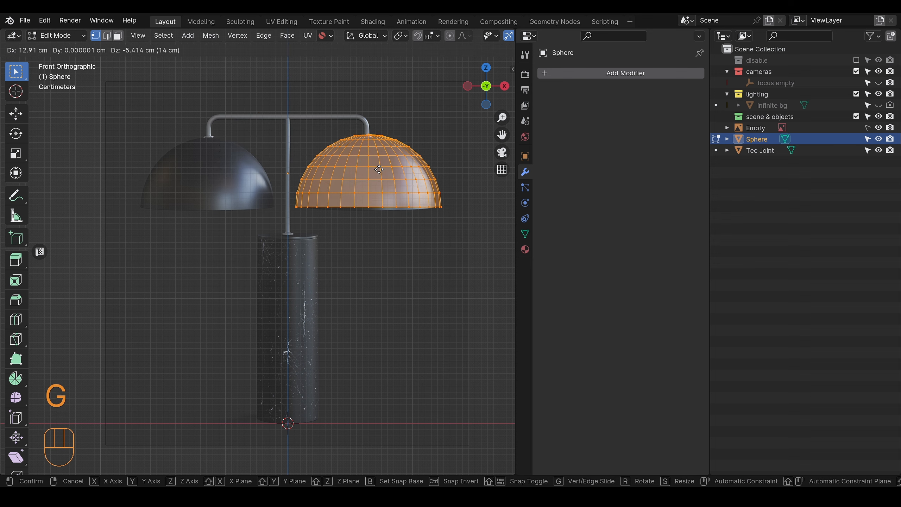
{"action": "left_click", "coordinate": [383, 173]}
{"action": "scroll", "coordinate": [421, 191], "scroll_direction": "up", "scroll_amount": 4}
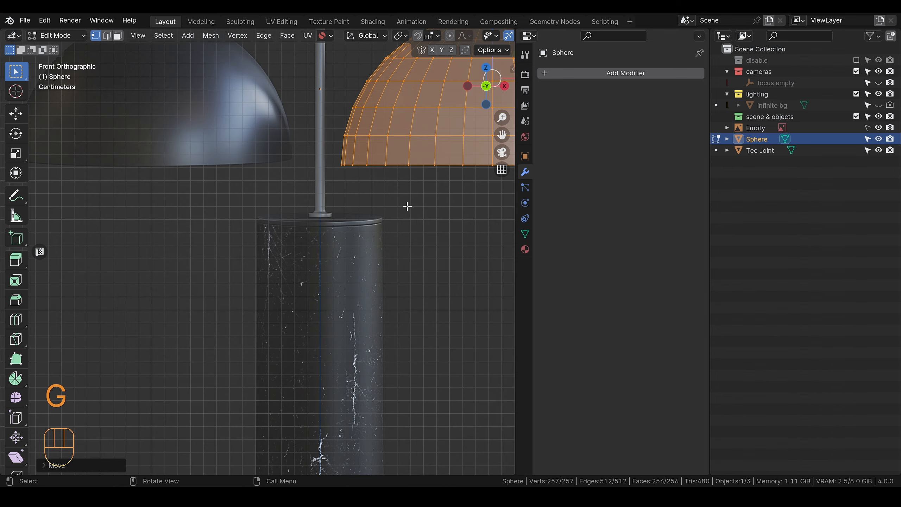
{"action": "middle_click_drag", "start_coordinate": [413, 188], "coordinate": [168, 300], "text": "alt+shift"}
Step: Scale the hemisphere mesh down to about 0.89 and move it about 0.6 cm along negative X and 0.3 cm up under the right arm
{"action": "key", "text": "s"}
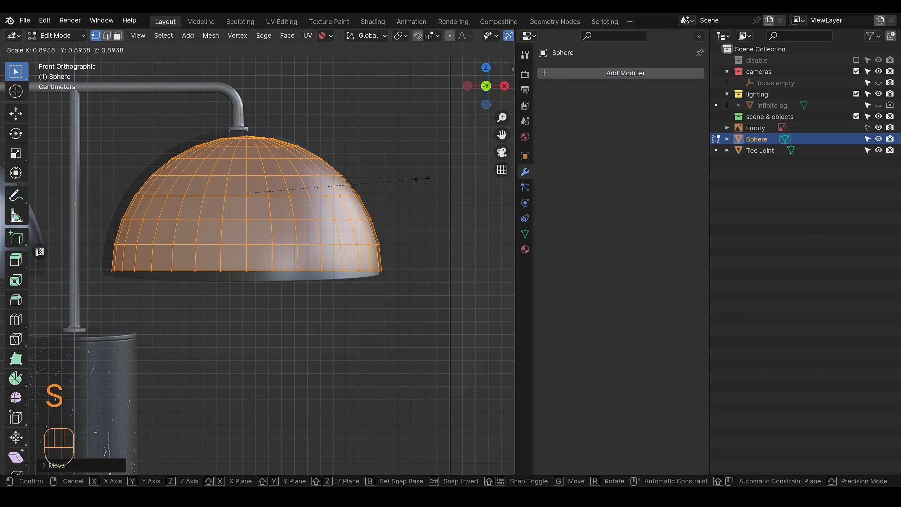
{"action": "left_click", "coordinate": [422, 178]}
{"action": "key", "text": "g"}
{"action": "key", "text": "shift"}
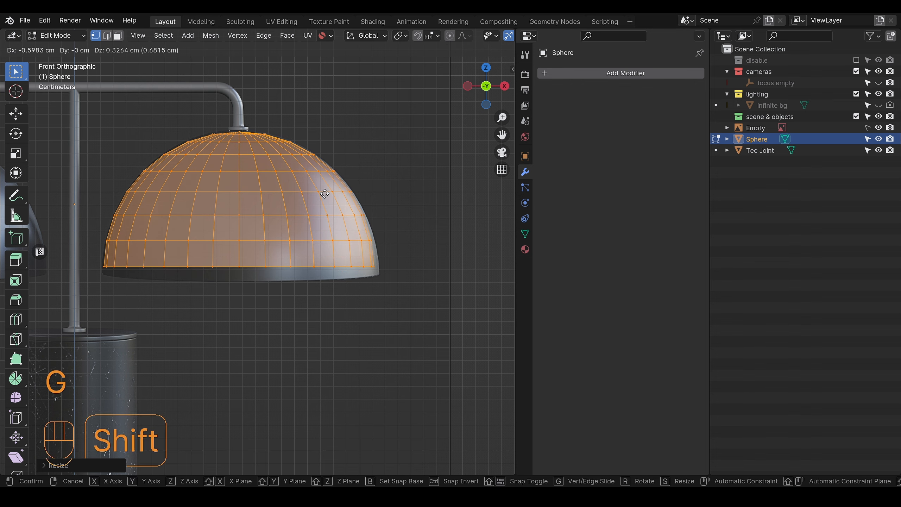
{"action": "left_click", "coordinate": [328, 191]}
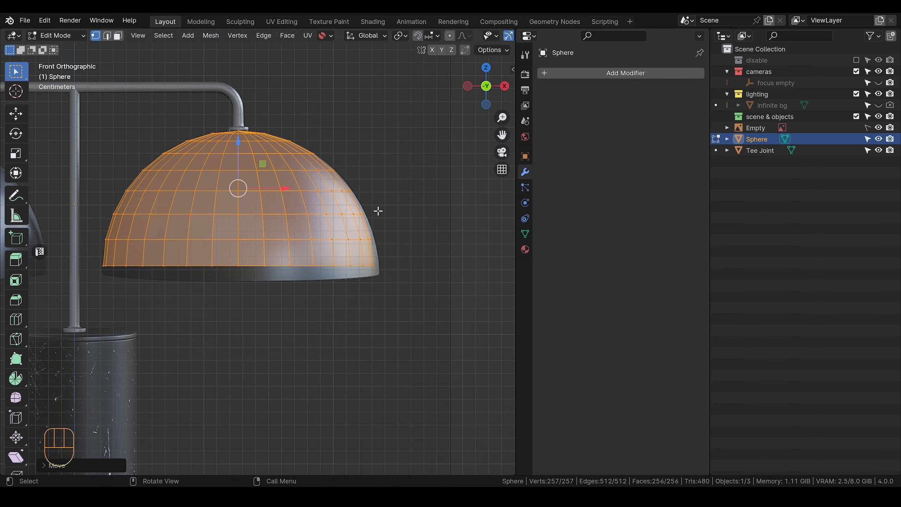
Step: Scale the hemisphere mesh up slightly and shift it about 0.1 cm along X and 0.2 cm down to match the reference dome
{"action": "key", "text": "s"}
{"action": "left_click", "coordinate": [348, 187]}
{"action": "key", "text": "g"}
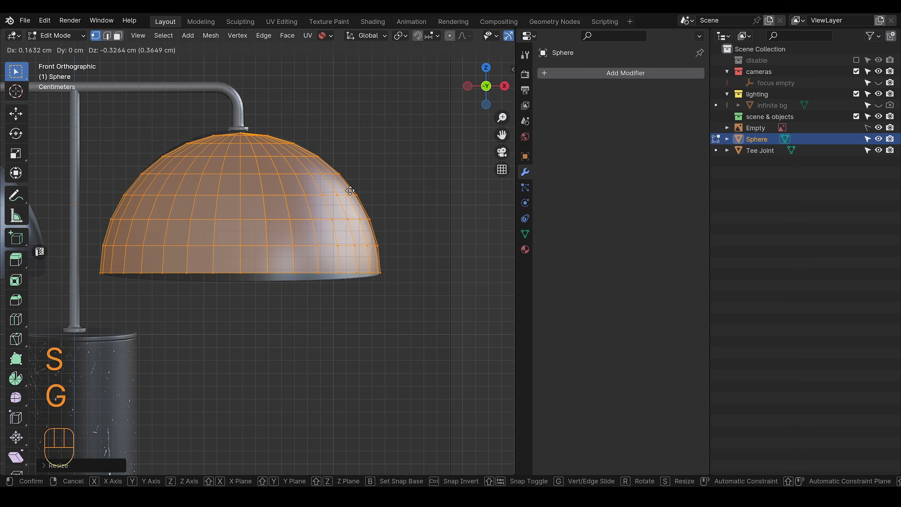
{"action": "key", "text": "shift"}
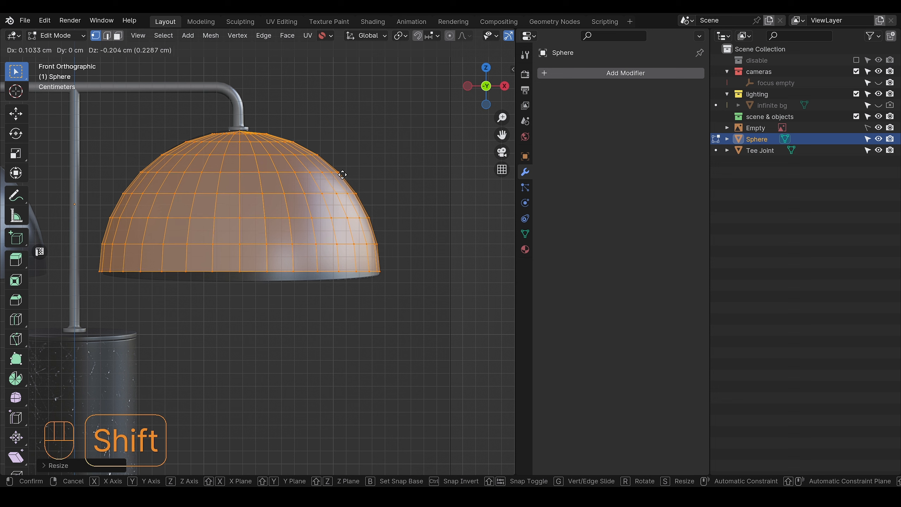
{"action": "left_click", "coordinate": [342, 177]}
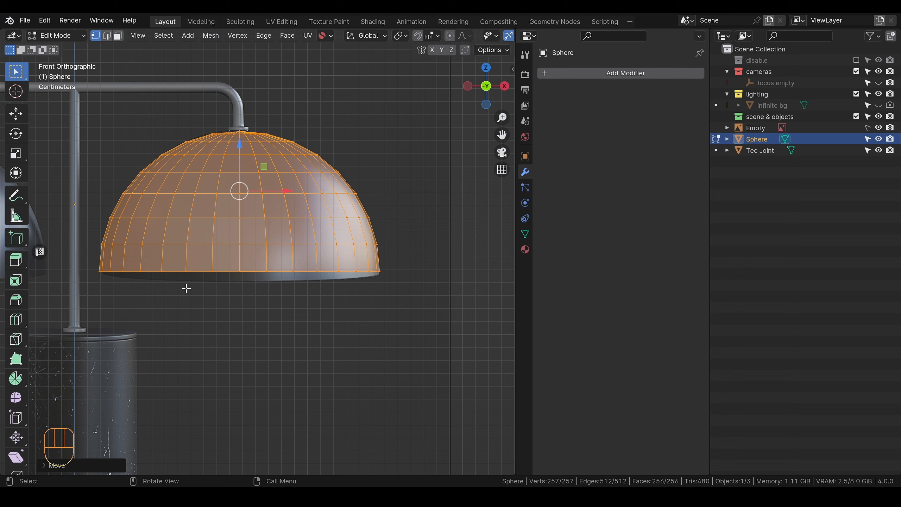
Step: Return to Object Mode and apply Shade Smooth to the dome
{"action": "scroll", "coordinate": [314, 244], "scroll_direction": "down", "scroll_amount": 4}
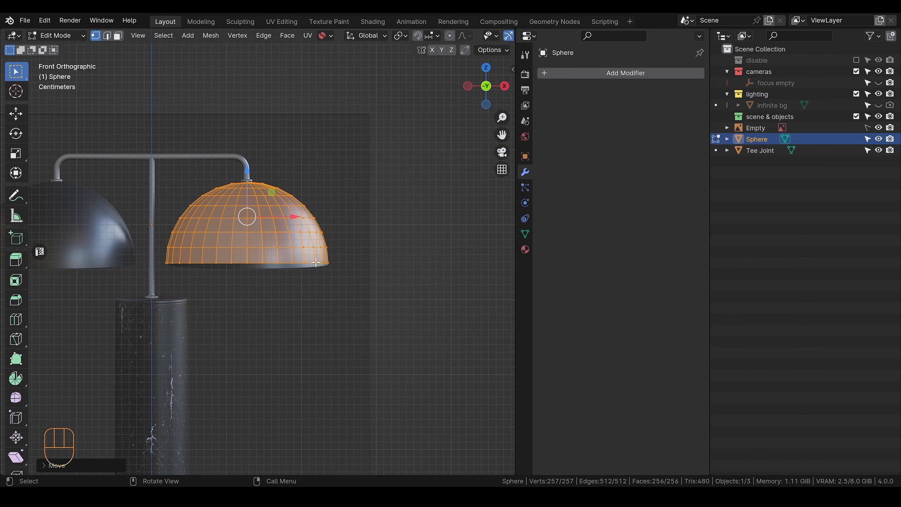
{"action": "key", "text": "Tab"}
{"action": "right_click", "coordinate": [260, 230]}
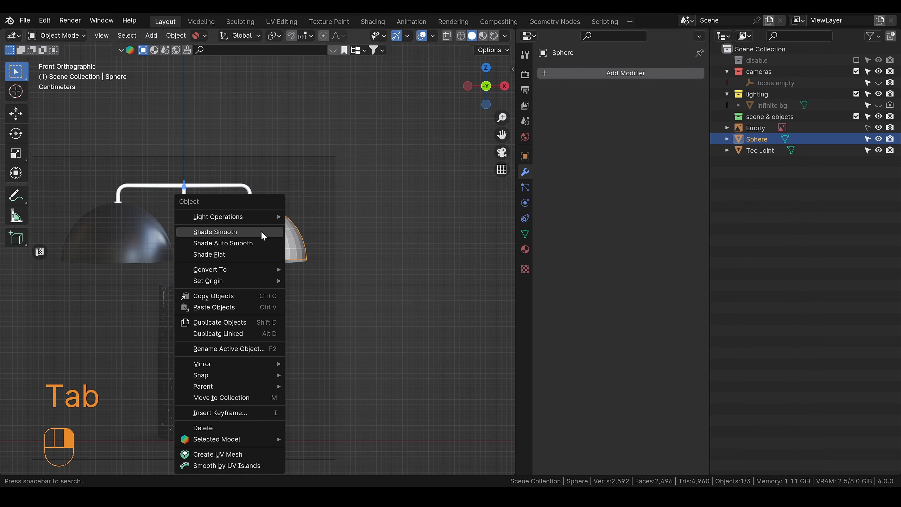
{"action": "left_click", "coordinate": [279, 243]}
Step: Add a Mirror modifier on the X axis to the dome to create the opposite shade
{"action": "left_click", "coordinate": [603, 74]}
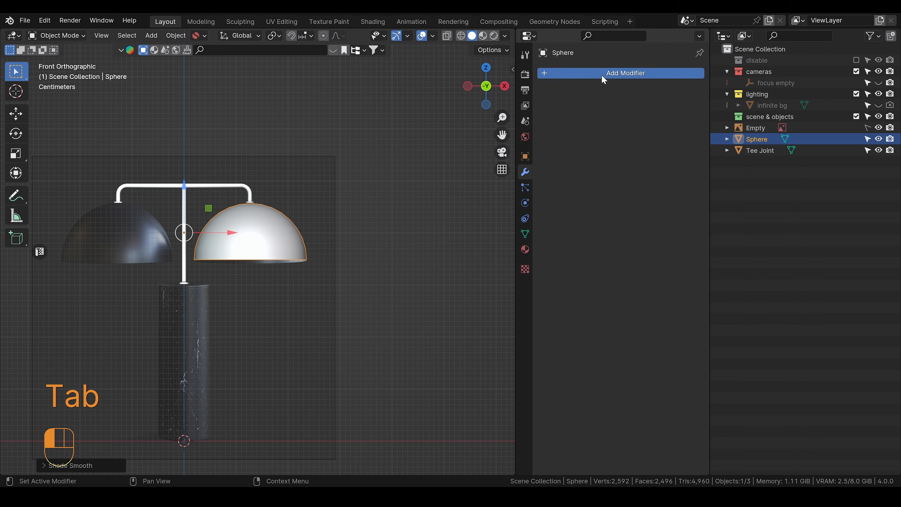
{"action": "left_click", "coordinate": [560, 75]}
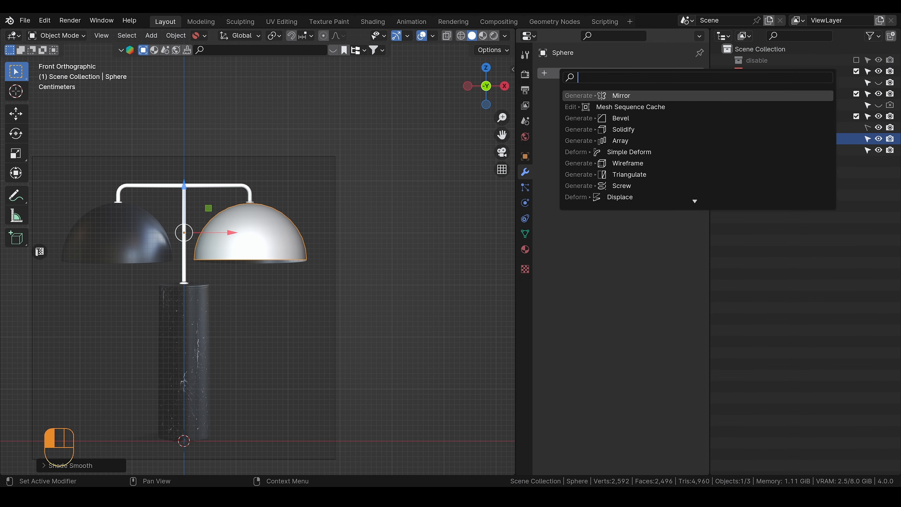
{"action": "key", "text": "Return"}
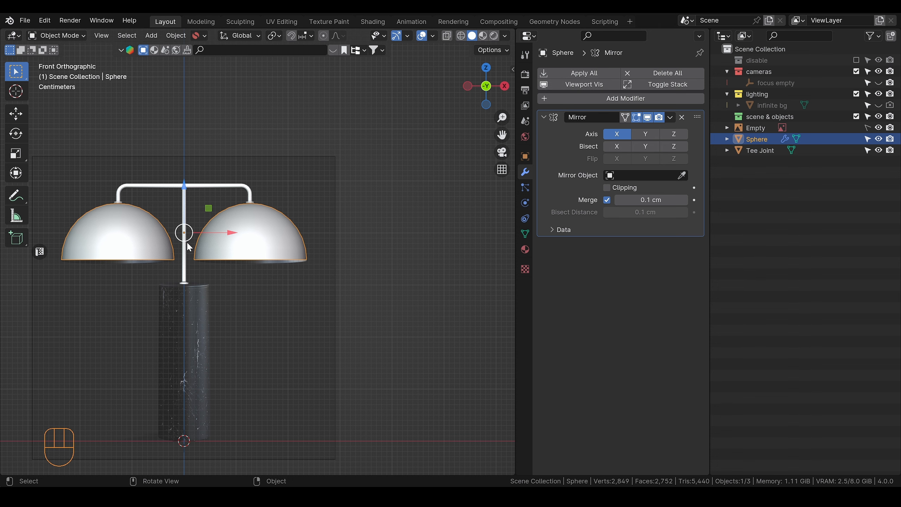
Step: In Edit Mode, move the whole dome mesh about 0.07 cm along negative X and 0.1 cm up against the arm's flange
{"action": "left_click_drag", "start_coordinate": [188, 243], "coordinate": [250, 234], "text": "alt+shift"}
{"action": "scroll", "coordinate": [250, 242], "scroll_direction": "up", "scroll_amount": 3}
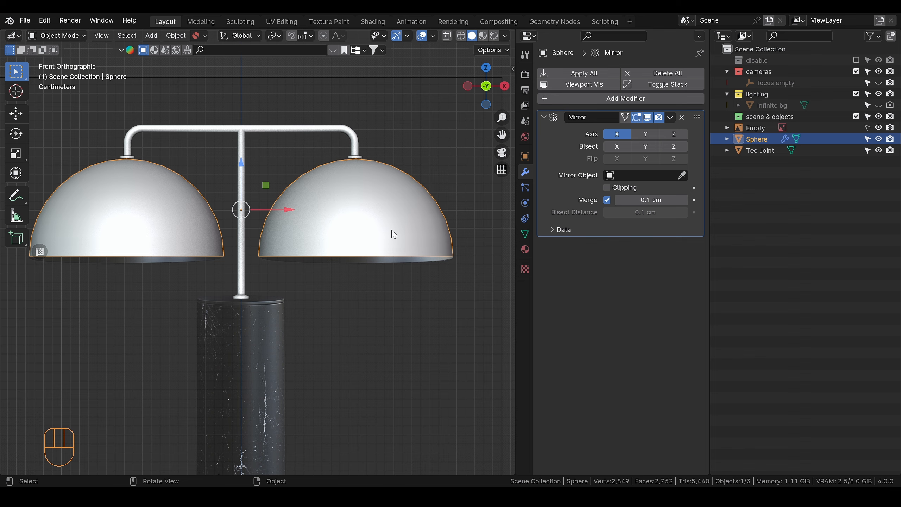
{"action": "scroll", "coordinate": [295, 236], "scroll_direction": "up", "scroll_amount": 6}
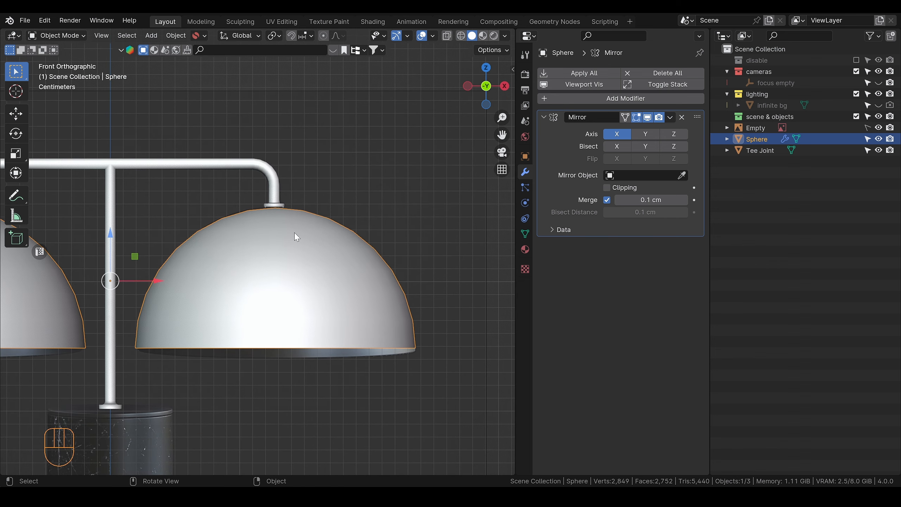
{"action": "scroll", "coordinate": [303, 223], "scroll_direction": "down", "scroll_amount": 3}
{"action": "scroll", "coordinate": [318, 224], "scroll_direction": "up", "scroll_amount": 5}
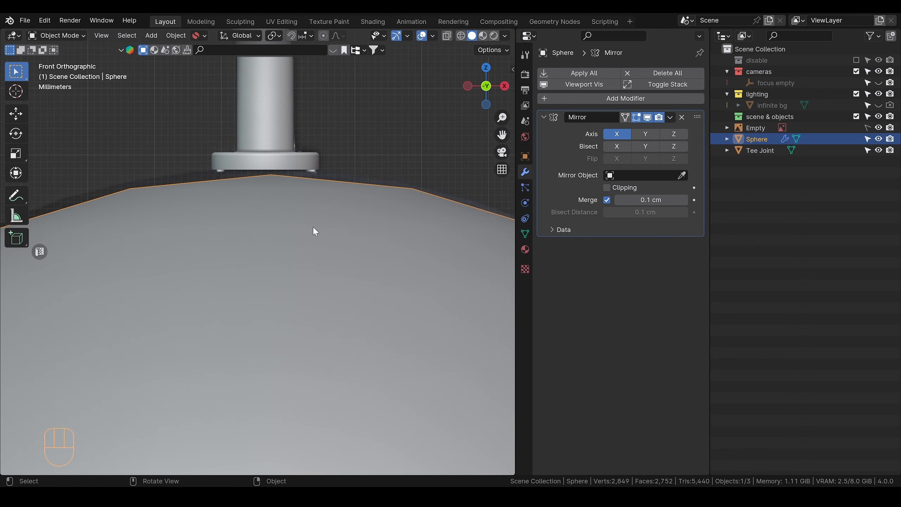
{"action": "key", "text": "Tab"}
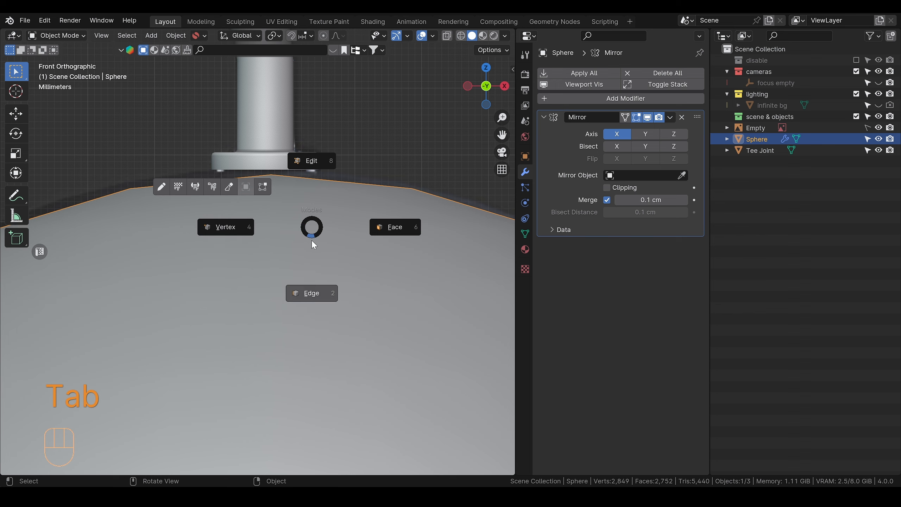
{"action": "scroll", "coordinate": [312, 231], "scroll_direction": "down", "scroll_amount": 3}
{"action": "scroll", "coordinate": [312, 235], "scroll_direction": "up", "scroll_amount": 3}
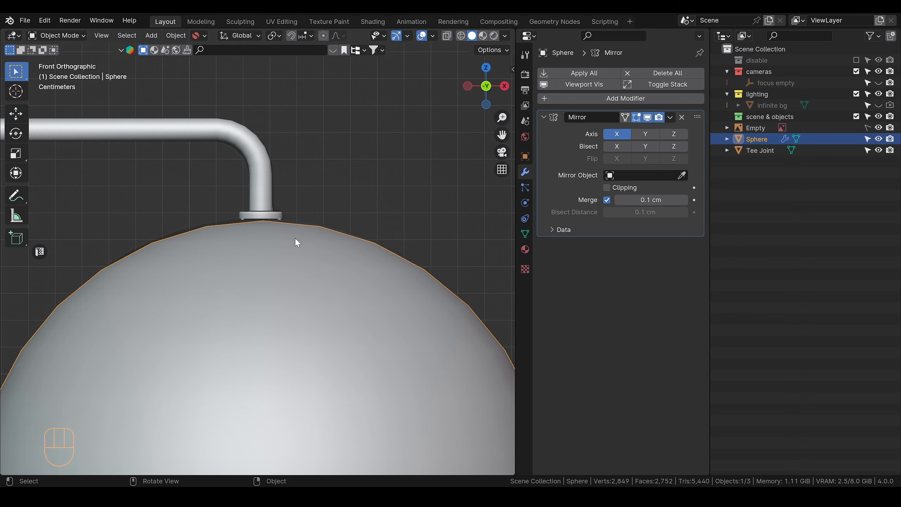
{"action": "key", "text": "Tab"}
{"action": "scroll", "coordinate": [312, 201], "scroll_direction": "up", "scroll_amount": 2}
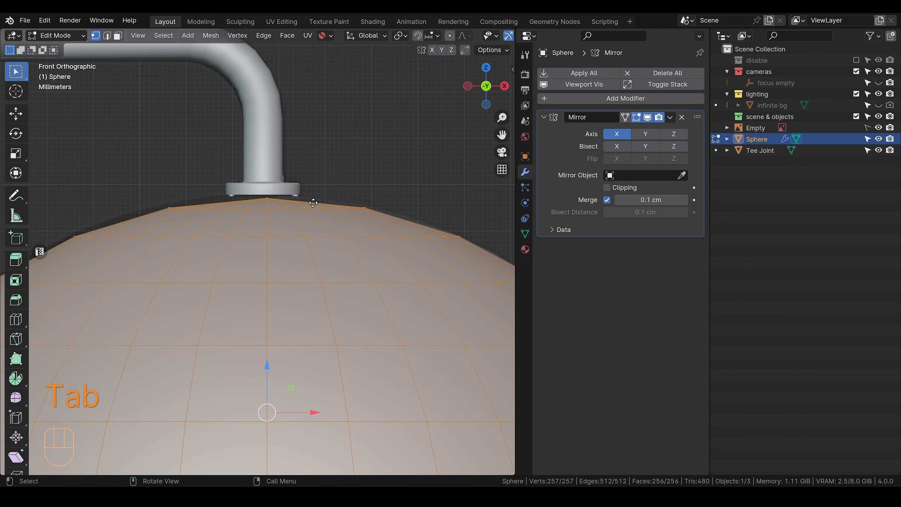
{"action": "key", "text": "g"}
{"action": "key", "text": "shift"}
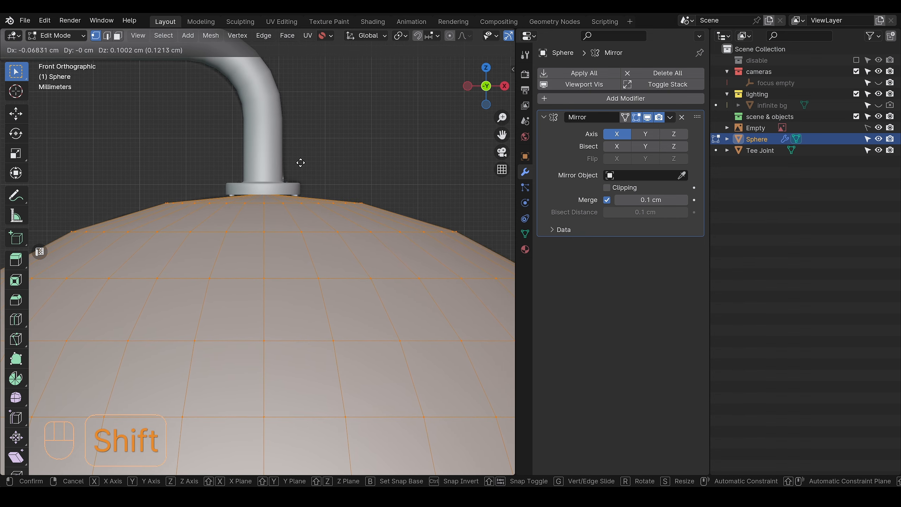
{"action": "left_click", "coordinate": [299, 164]}
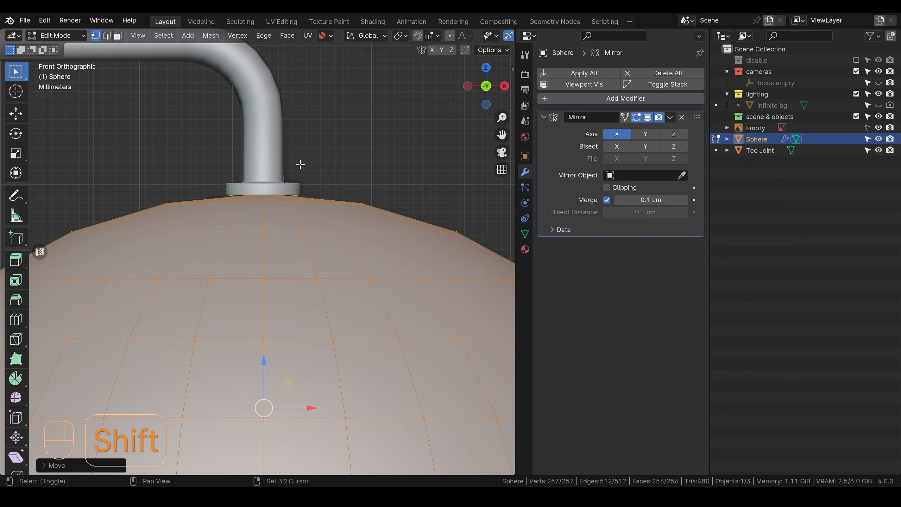
{"action": "scroll", "coordinate": [294, 204], "scroll_direction": "up", "scroll_amount": 1}
{"action": "key", "text": "Tab"}
Step: Hide the reference image and add a Subdivision modifier with one viewport level to the dome
{"action": "scroll", "coordinate": [288, 167], "scroll_direction": "down", "scroll_amount": 3}
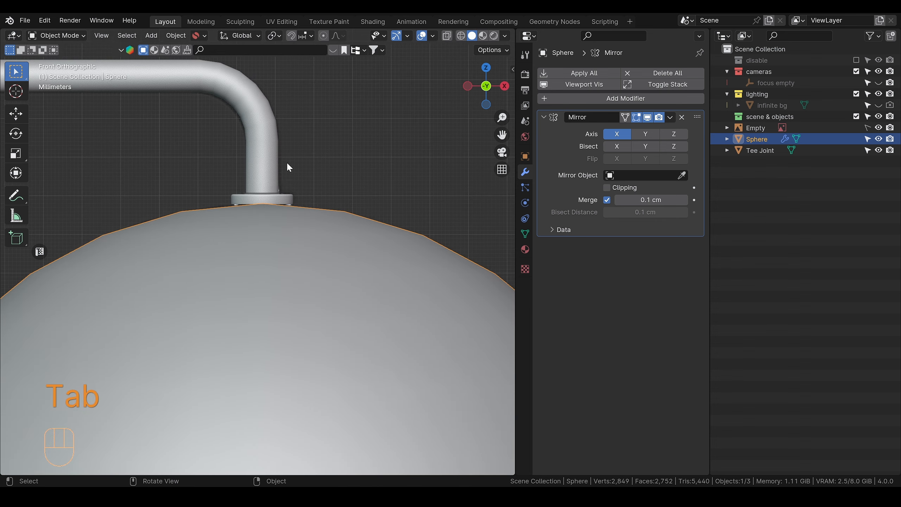
{"action": "middle_click_drag", "start_coordinate": [287, 167], "coordinate": [299, 211], "text": "alt"}
{"action": "scroll", "coordinate": [298, 211], "scroll_direction": "down", "scroll_amount": 6}
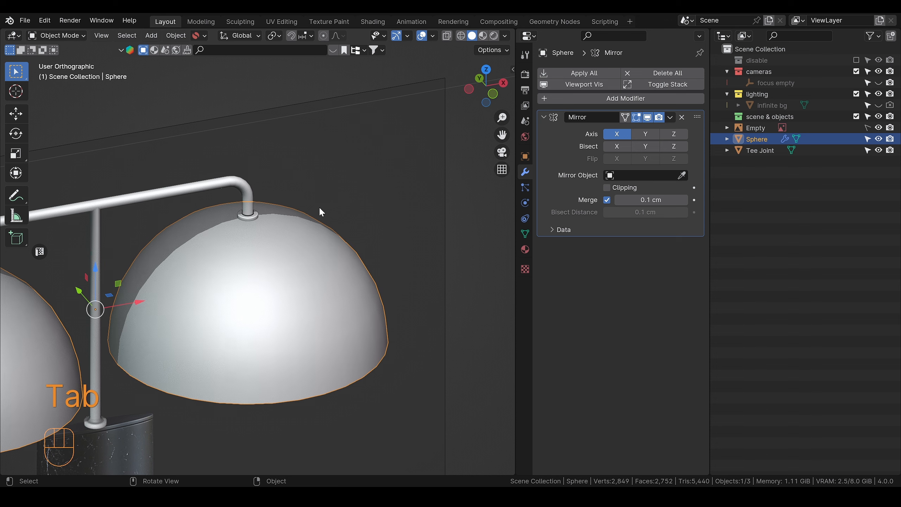
{"action": "scroll", "coordinate": [277, 248], "scroll_direction": "down", "scroll_amount": 4}
{"action": "middle_click_drag", "start_coordinate": [276, 249], "coordinate": [269, 238], "text": "alt"}
{"action": "scroll", "coordinate": [269, 238], "scroll_direction": "up", "scroll_amount": 5}
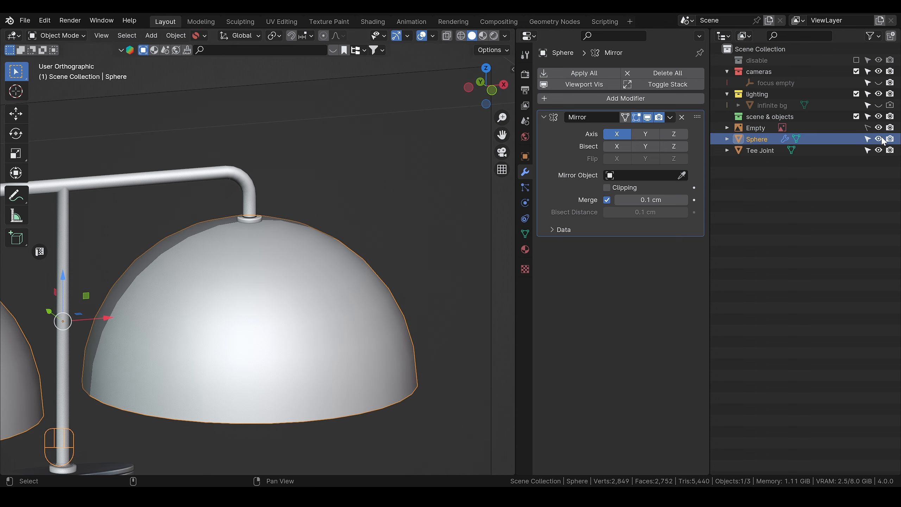
{"action": "left_click", "coordinate": [879, 127]}
{"action": "scroll", "coordinate": [303, 235], "scroll_direction": "up", "scroll_amount": 2}
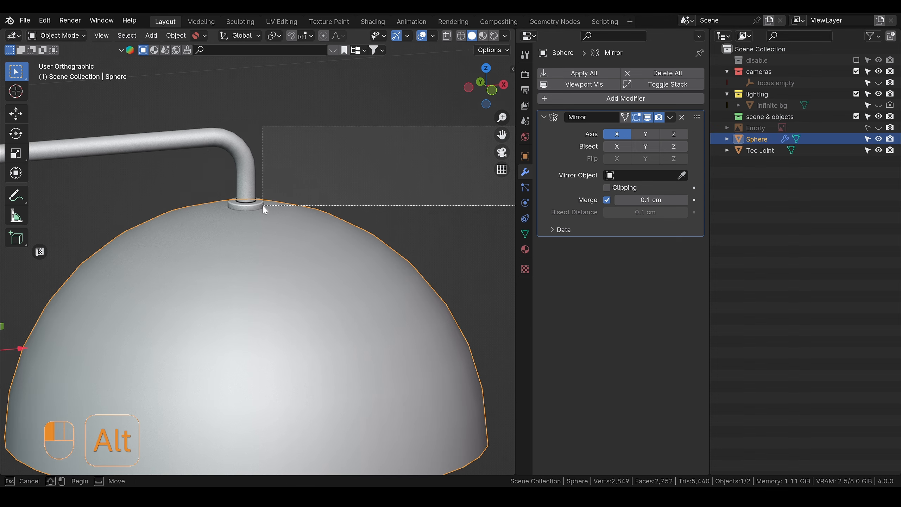
{"action": "key", "text": "ctrl+1"}
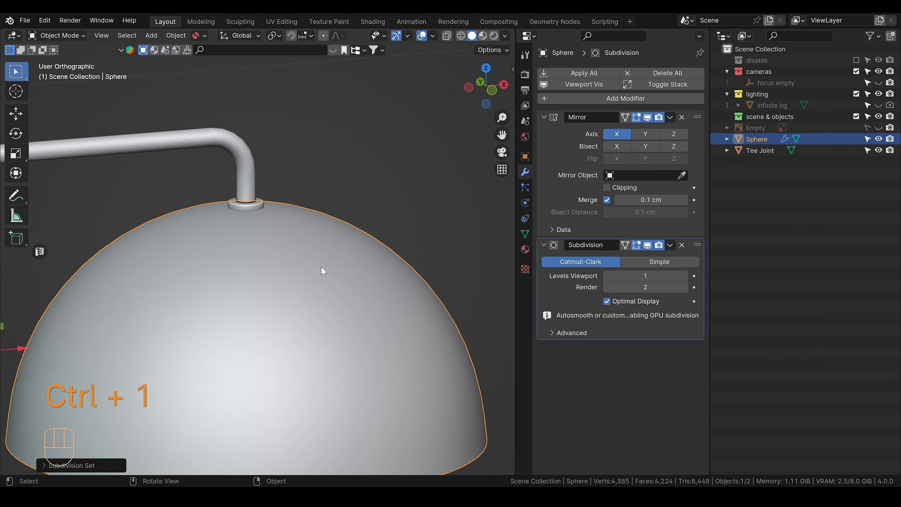
Step: Raise the dome object about 0.07 cm along Z to close the gap beneath the arm's flange
{"action": "scroll", "coordinate": [323, 270], "scroll_direction": "down", "scroll_amount": 3}
{"action": "scroll", "coordinate": [237, 266], "scroll_direction": "down", "scroll_amount": 4}
{"action": "mouse_move", "coordinate": [232, 263]}
{"action": "middle_mouse_down", "text": "alt"}
{"action": "mouse_move", "coordinate": [218, 229]}
{"action": "mouse_move", "coordinate": [225, 274]}
{"action": "middle_mouse_up", "text": "alt"}
{"action": "scroll", "coordinate": [276, 268], "scroll_direction": "up", "scroll_amount": 3}
{"action": "scroll", "coordinate": [282, 263], "scroll_direction": "up", "scroll_amount": 5}
{"action": "middle_click_drag", "start_coordinate": [285, 253], "coordinate": [258, 202], "text": "alt"}
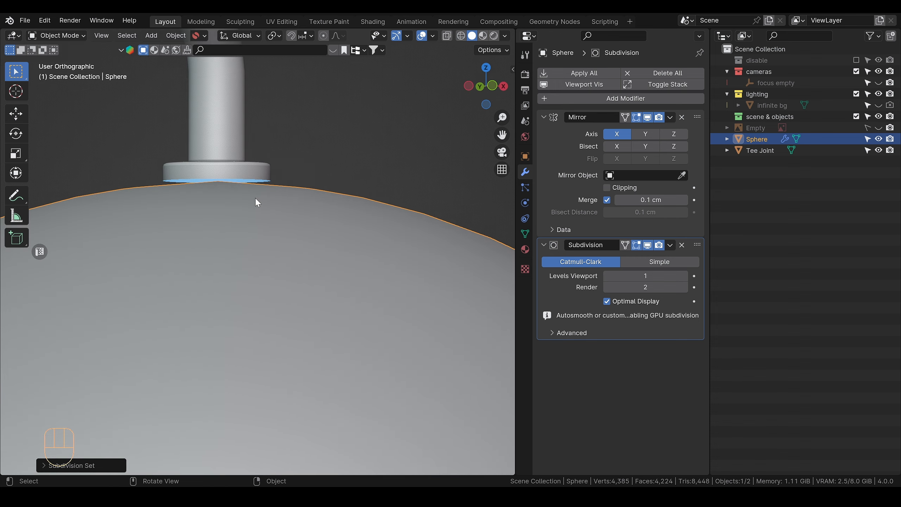
{"action": "left_click", "coordinate": [263, 181]}
{"action": "left_click", "coordinate": [284, 213]}
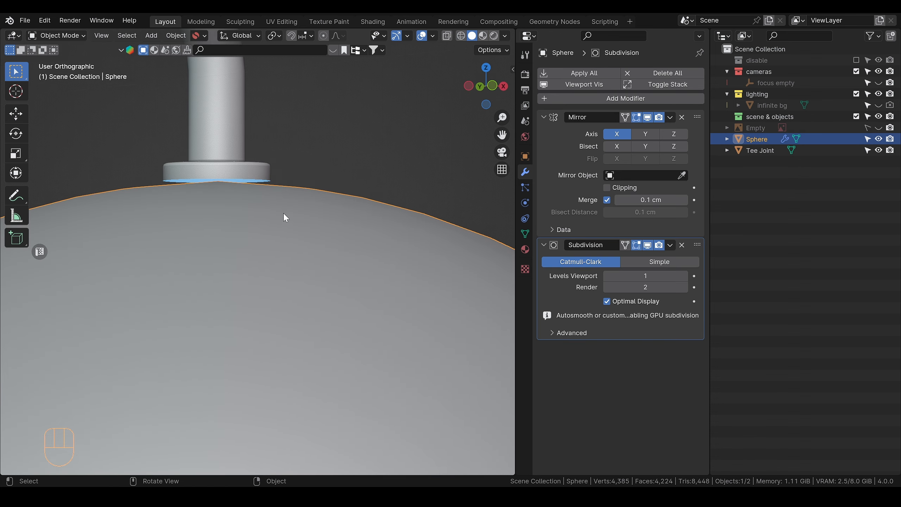
{"action": "key", "text": "g"}
{"action": "key", "text": "z"}
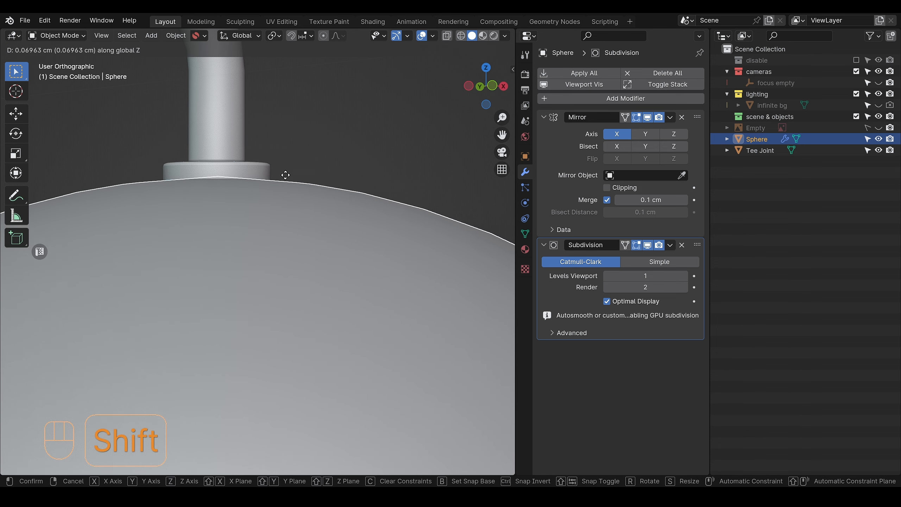
{"action": "left_click", "coordinate": [258, 189]}
Step: Fine-tune the dome's height along Z so its top sits inside the arm's flange
{"action": "scroll", "coordinate": [255, 185], "scroll_direction": "down", "scroll_amount": 2}
{"action": "left_click", "coordinate": [277, 178]}
{"action": "middle_click_drag", "start_coordinate": [278, 178], "coordinate": [283, 201], "text": "alt"}
{"action": "left_click", "coordinate": [266, 198]}
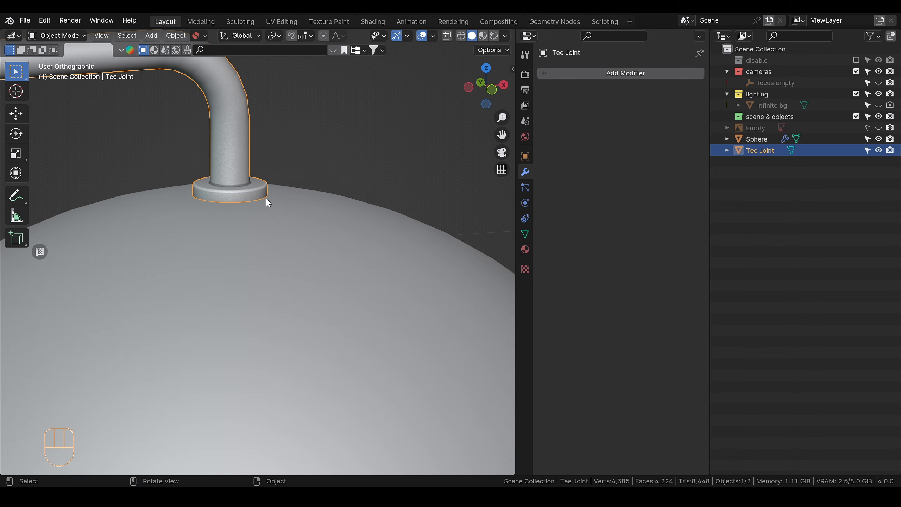
{"action": "left_click", "coordinate": [278, 226]}
{"action": "key", "text": "g"}
{"action": "key", "text": "z"}
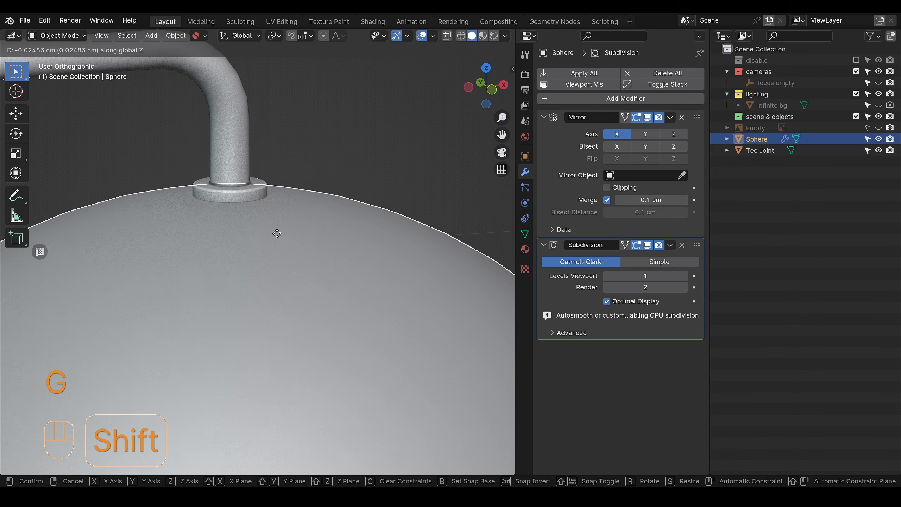
{"action": "left_click", "coordinate": [276, 205]}
Step: Collapse the settings of the dome's Mirror and Subdivision modifiers
{"action": "left_click_drag", "start_coordinate": [276, 205], "coordinate": [277, 210], "text": "alt"}
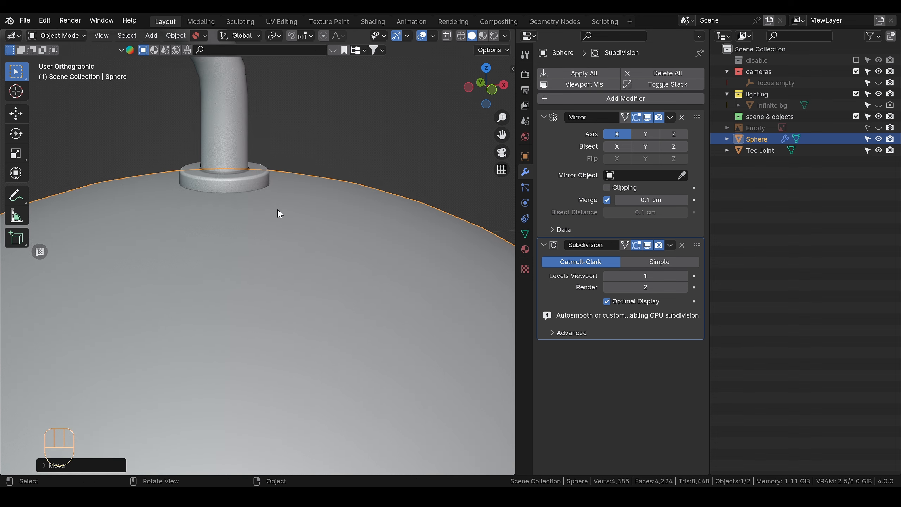
{"action": "scroll", "coordinate": [272, 198], "scroll_direction": "down", "scroll_amount": 10}
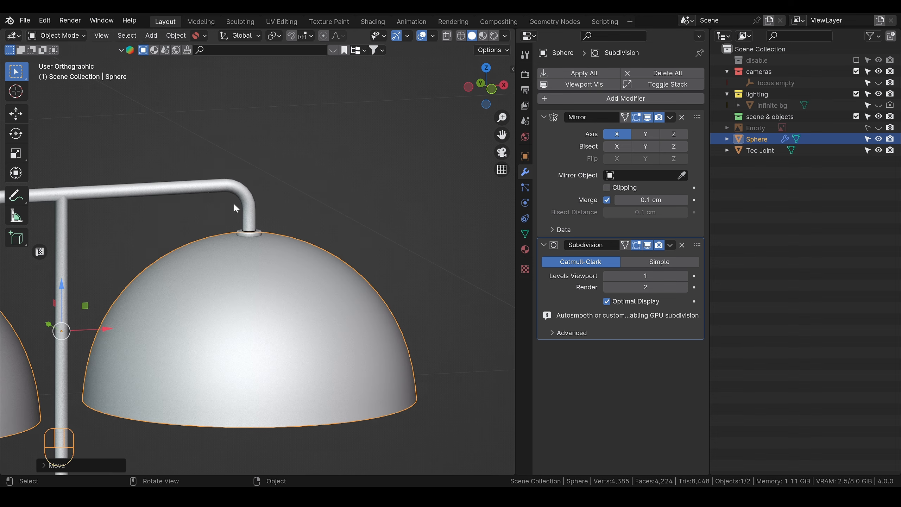
{"action": "left_click_drag", "start_coordinate": [236, 250], "coordinate": [242, 270], "text": "alt"}
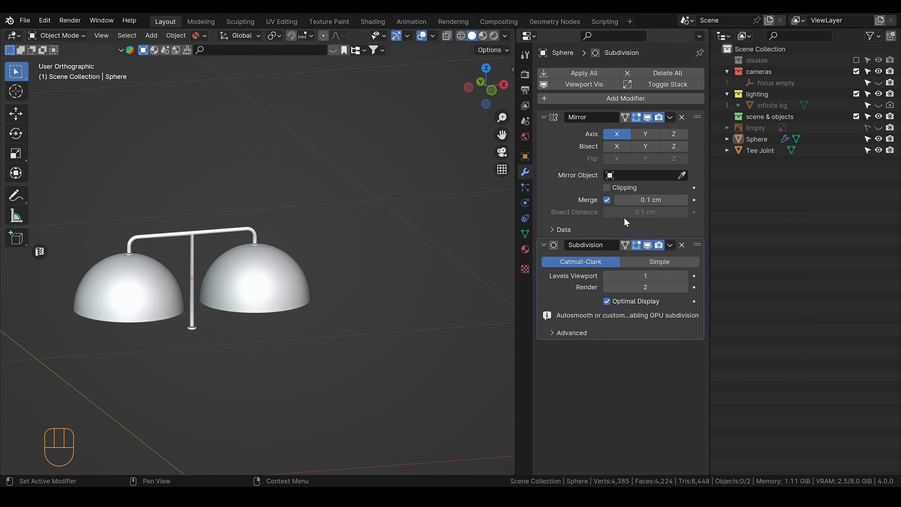
{"action": "left_click", "coordinate": [544, 117]}
{"action": "left_click", "coordinate": [544, 132]}
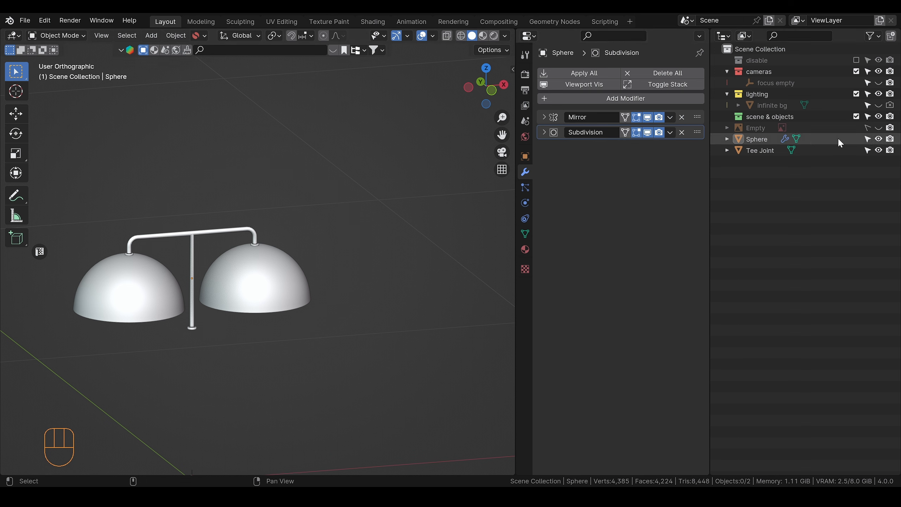
Step: Show the reference image again and add a mesh cylinder, scaled down to roughly the width of the lamp's base column
{"action": "left_click", "coordinate": [880, 128]}
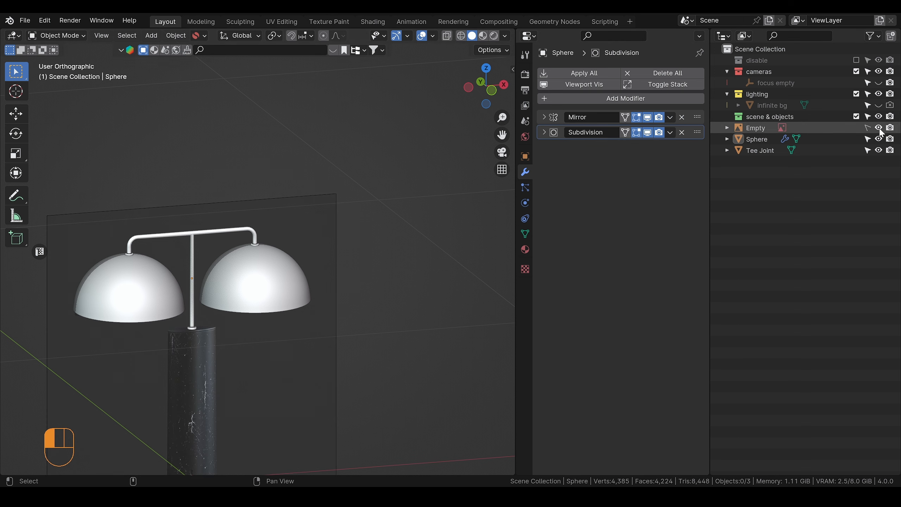
{"action": "left_click", "coordinate": [494, 88]}
{"action": "middle_click_drag", "start_coordinate": [342, 172], "coordinate": [293, 237], "text": "shift"}
{"action": "key", "text": "shift+a"}
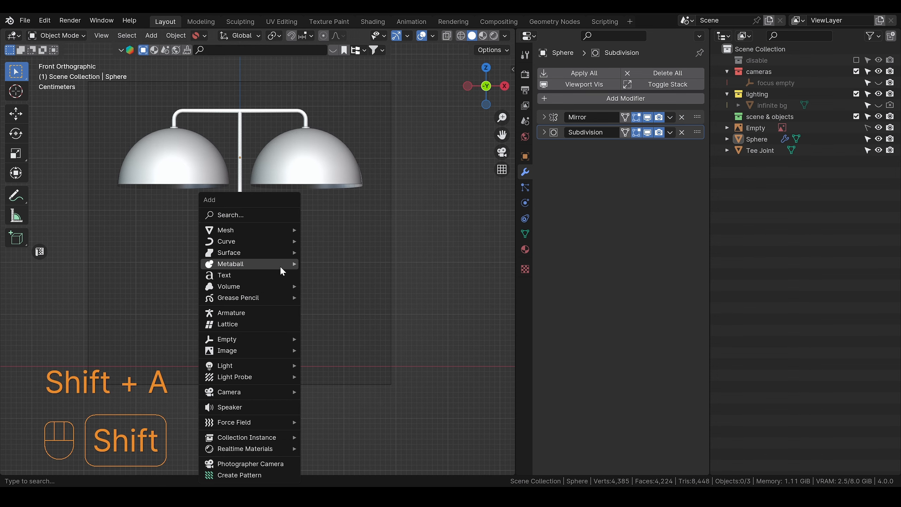
{"action": "mouse_move", "coordinate": [246, 231]}
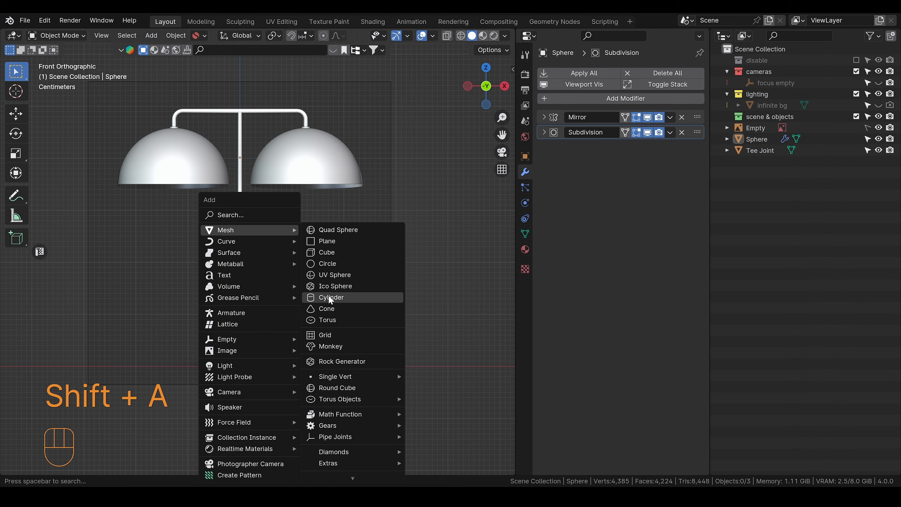
{"action": "left_click", "coordinate": [330, 298]}
{"action": "key", "text": "s"}
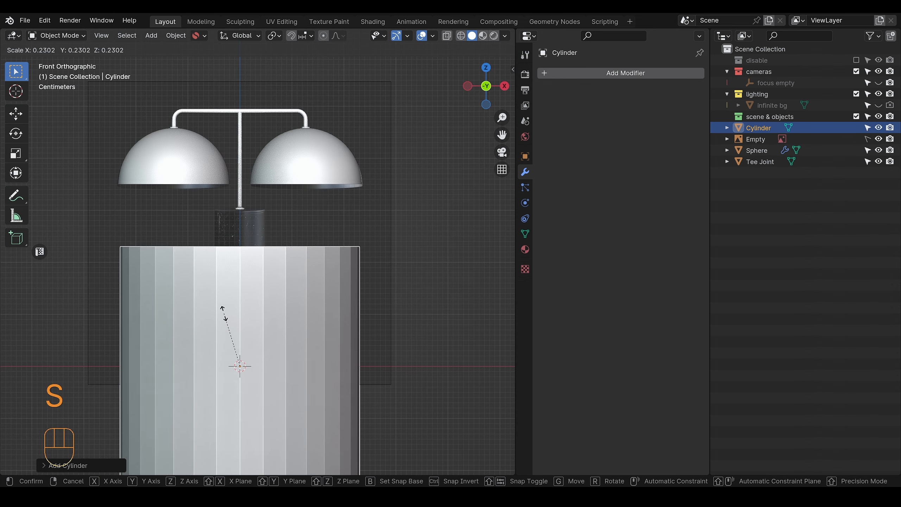
{"action": "left_click", "coordinate": [231, 361]}
Step: Raise the cylinder along Z onto the base column and scale it slightly smaller to match the column's width
{"action": "scroll", "coordinate": [265, 361], "scroll_direction": "up", "scroll_amount": 3}
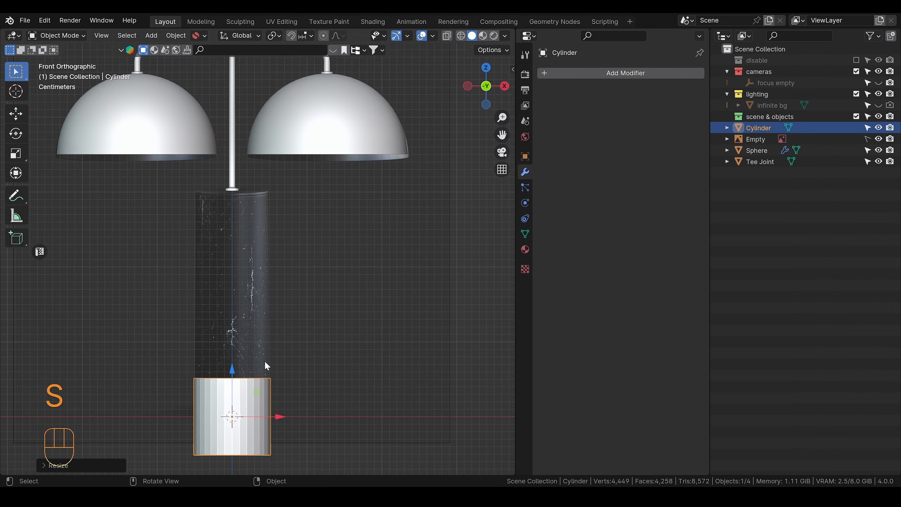
{"action": "key", "text": "g"}
{"action": "key", "text": "z"}
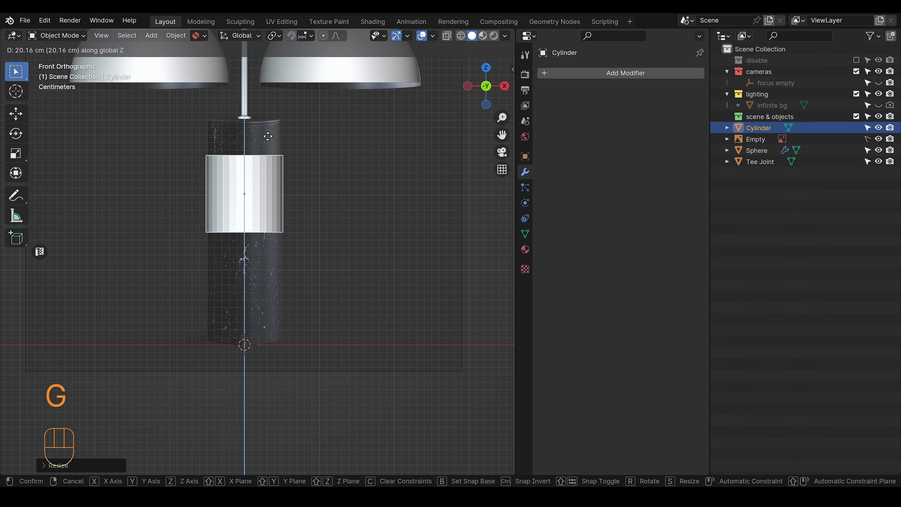
{"action": "left_click", "coordinate": [277, 178]}
{"action": "scroll", "coordinate": [307, 187], "scroll_direction": "up", "scroll_amount": 3}
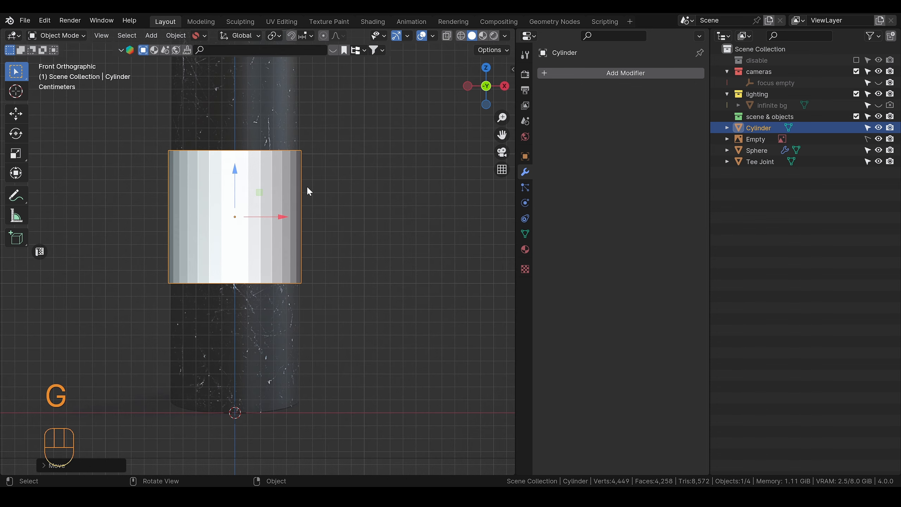
{"action": "left_click_drag", "start_coordinate": [315, 177], "coordinate": [327, 209]}
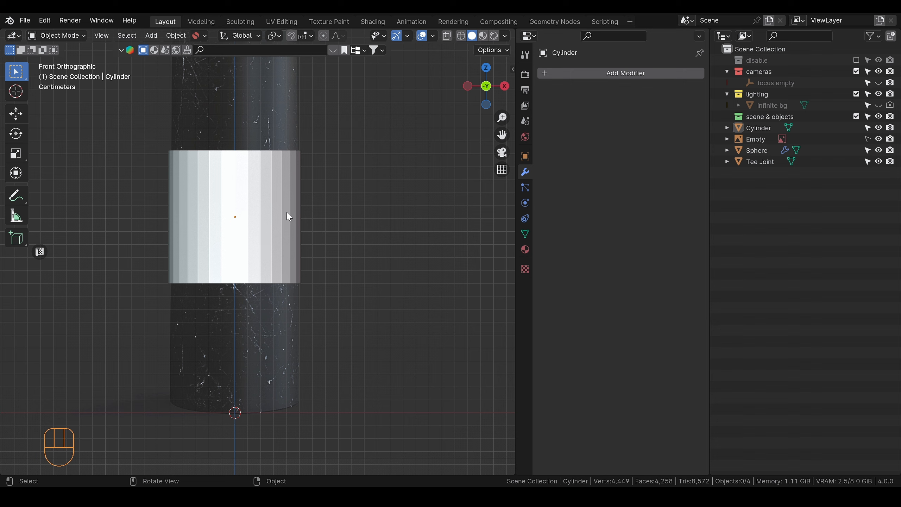
{"action": "key", "text": "a"}
{"action": "left_click", "coordinate": [263, 206]}
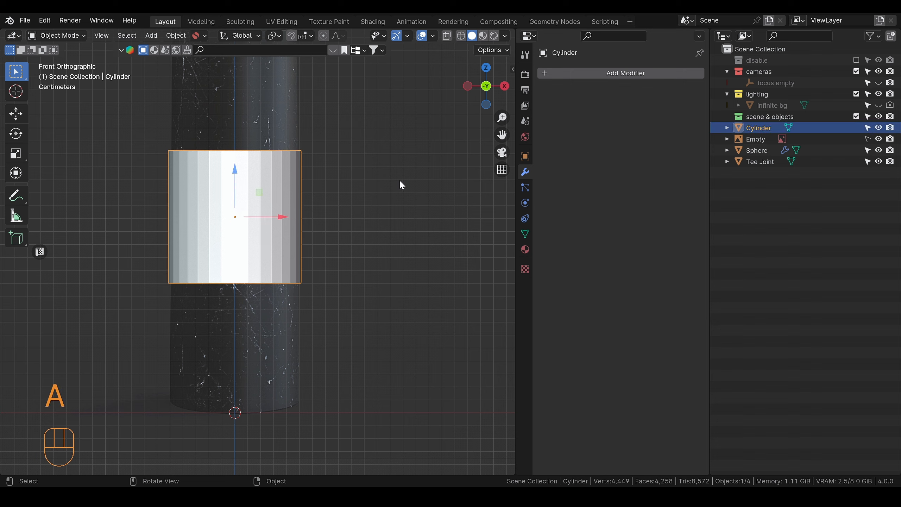
{"action": "key", "text": "s"}
{"action": "left_click", "coordinate": [394, 181]}
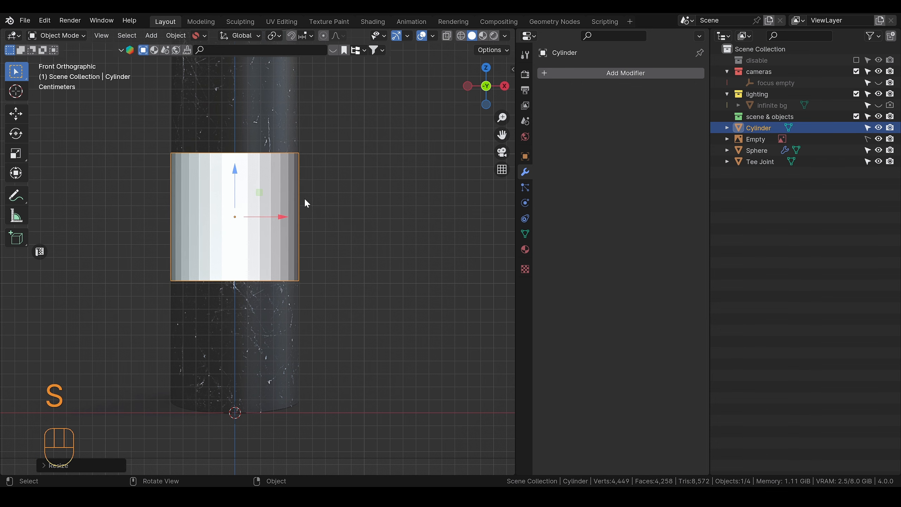
Step: Lower the cylinder's bottom edge loop about 10.1 cm along Z to the foot of the base column
{"action": "key", "text": "Tab"}
{"action": "left_click", "coordinate": [273, 281], "text": "alt"}
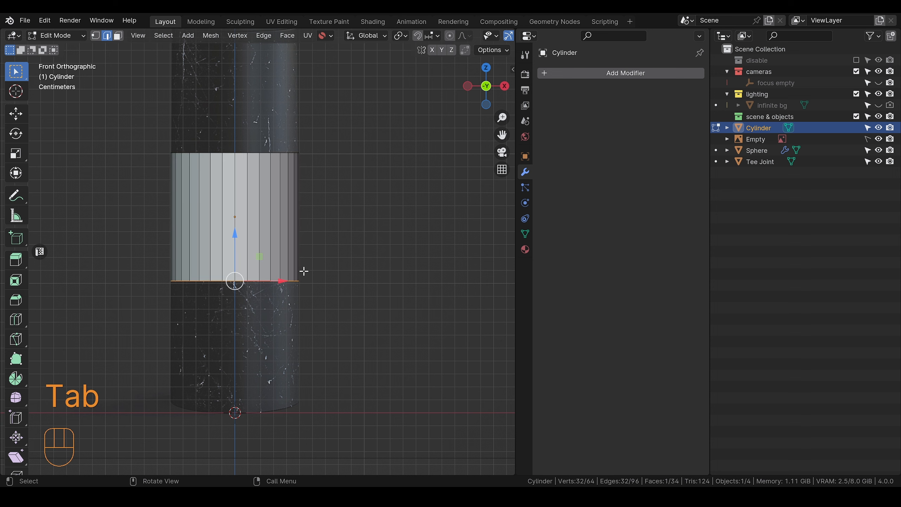
{"action": "key", "text": "g"}
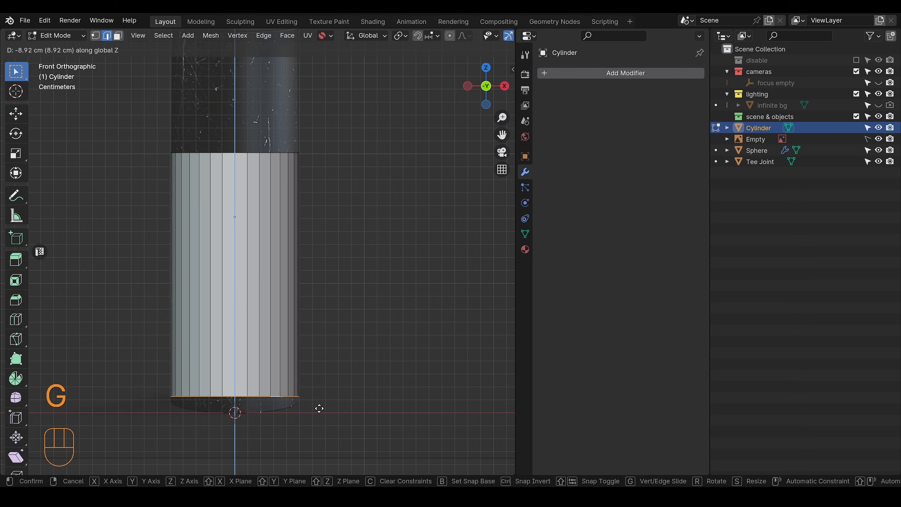
{"action": "key", "text": "shift"}
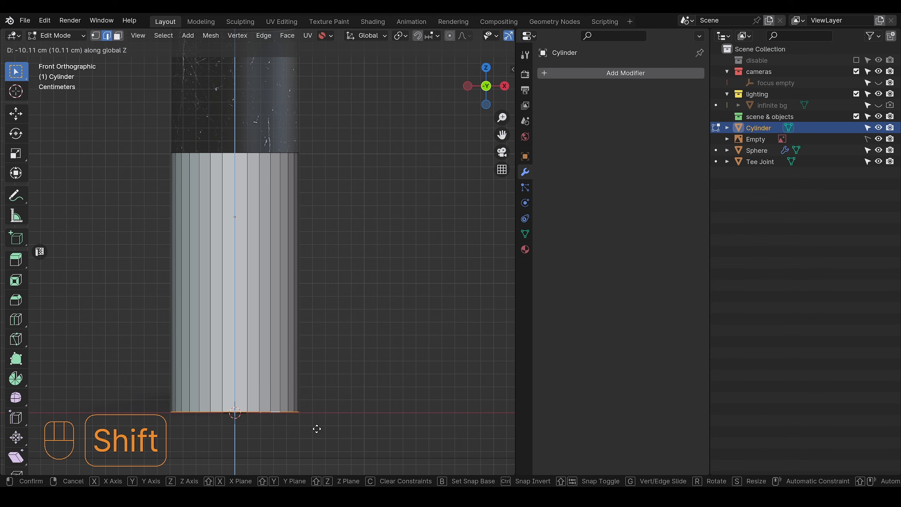
{"action": "left_click", "coordinate": [317, 420]}
Step: Raise the cylinder's top edge loop about 9.5 cm along Z to the lower edge of the column's cap
{"action": "left_click_drag", "start_coordinate": [333, 227], "coordinate": [350, 334], "text": "alt+shift"}
{"action": "double_click", "coordinate": [294, 259]}
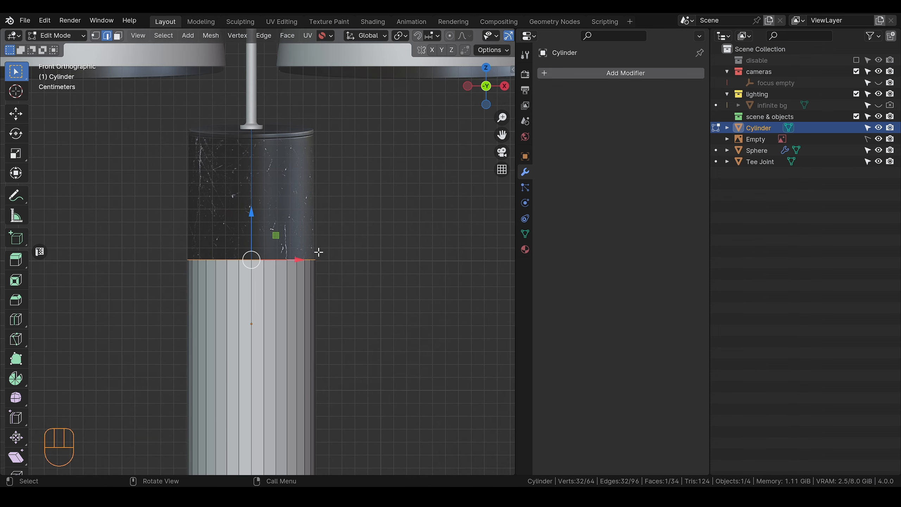
{"action": "key", "text": "g"}
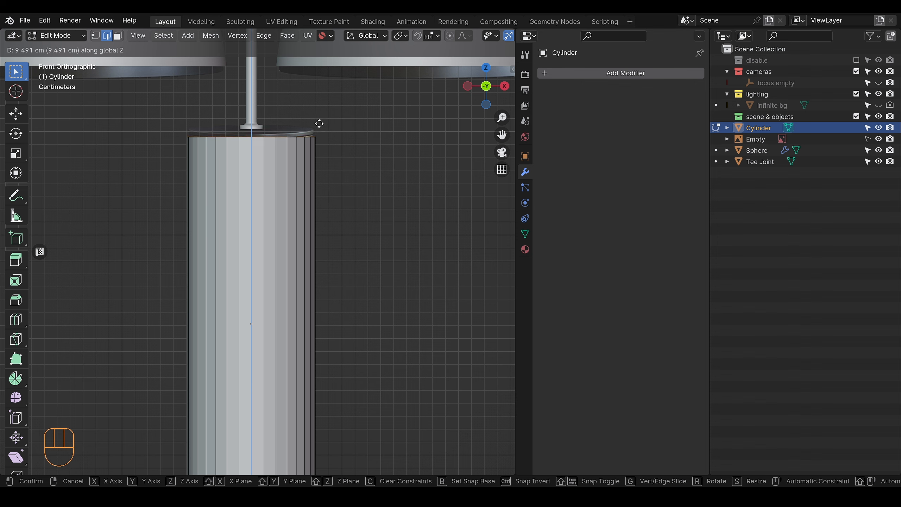
{"action": "left_click", "coordinate": [319, 123]}
Step: Examine the top cap and groove of the lamp's base up close in the reference photo in the image viewer
{"action": "left_click_drag", "start_coordinate": [0, 93], "coordinate": [312, 113]}
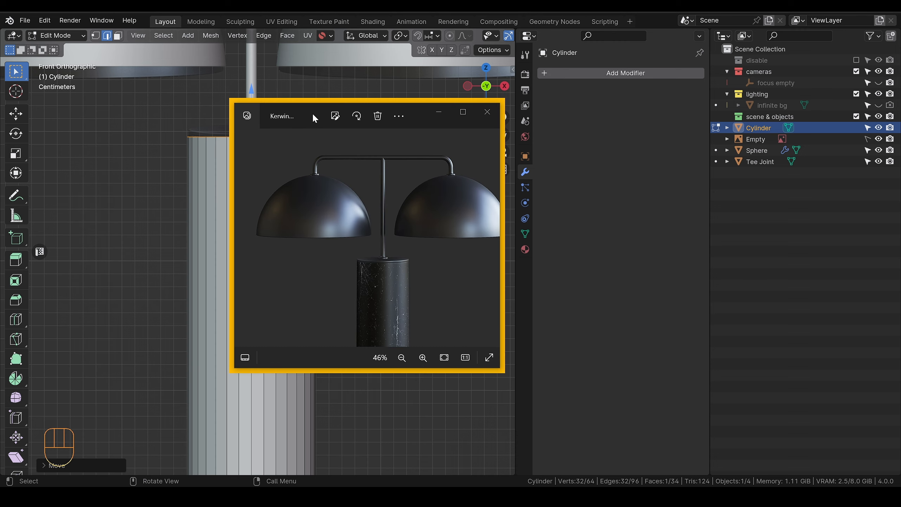
{"action": "scroll", "coordinate": [398, 276], "scroll_direction": "up", "scroll_amount": 5}
{"action": "scroll", "coordinate": [402, 281], "scroll_direction": "up", "scroll_amount": 3}
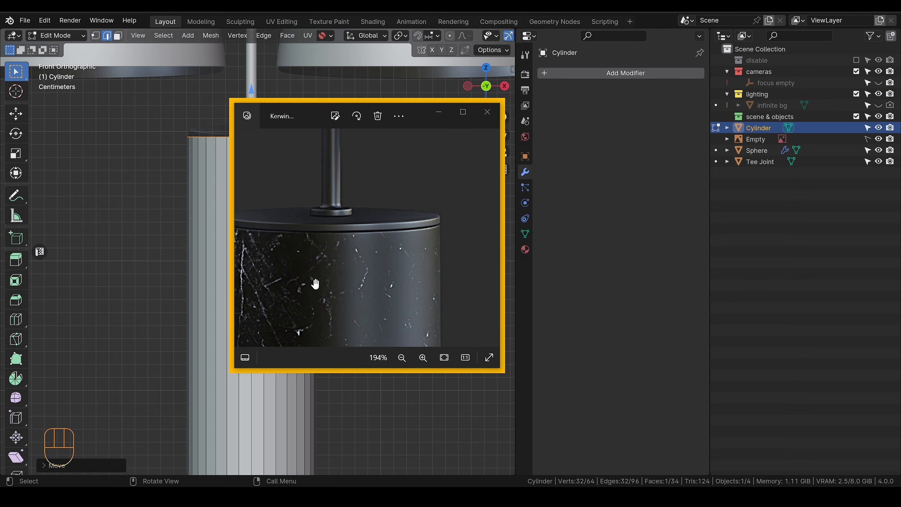
{"action": "left_click_drag", "start_coordinate": [315, 284], "coordinate": [352, 229]}
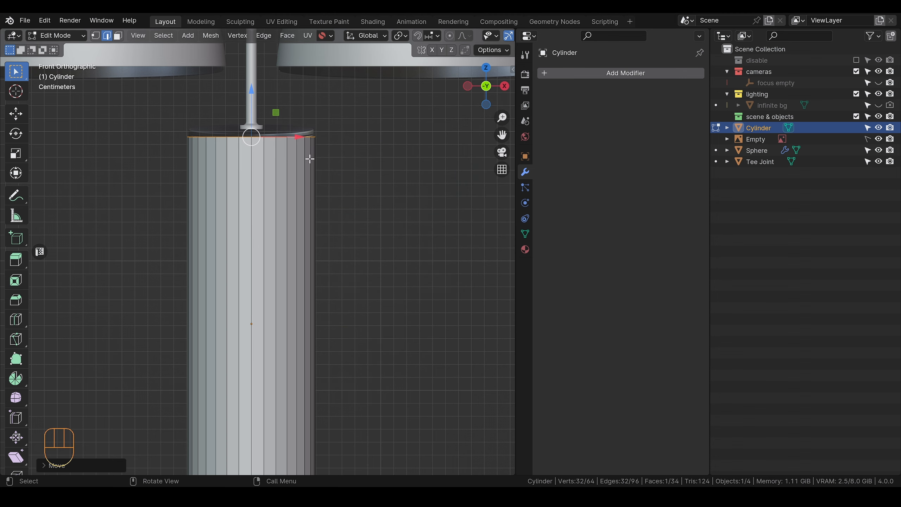
Step: Raise the cylinder's top edge loop about 0.56 cm along Z to meet the underside of the stem's flange
{"action": "middle_click_drag", "start_coordinate": [266, 163], "coordinate": [301, 216], "text": "alt+shift"}
{"action": "scroll", "coordinate": [302, 216], "scroll_direction": "up", "scroll_amount": 3}
{"action": "middle_click_drag", "start_coordinate": [323, 187], "coordinate": [289, 218], "text": "alt+shift"}
{"action": "scroll", "coordinate": [290, 220], "scroll_direction": "up", "scroll_amount": 3}
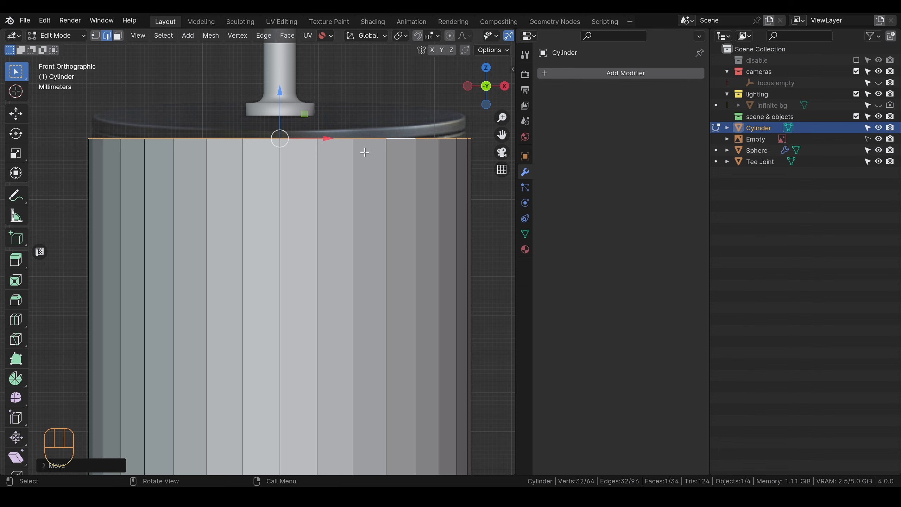
{"action": "key", "text": "g"}
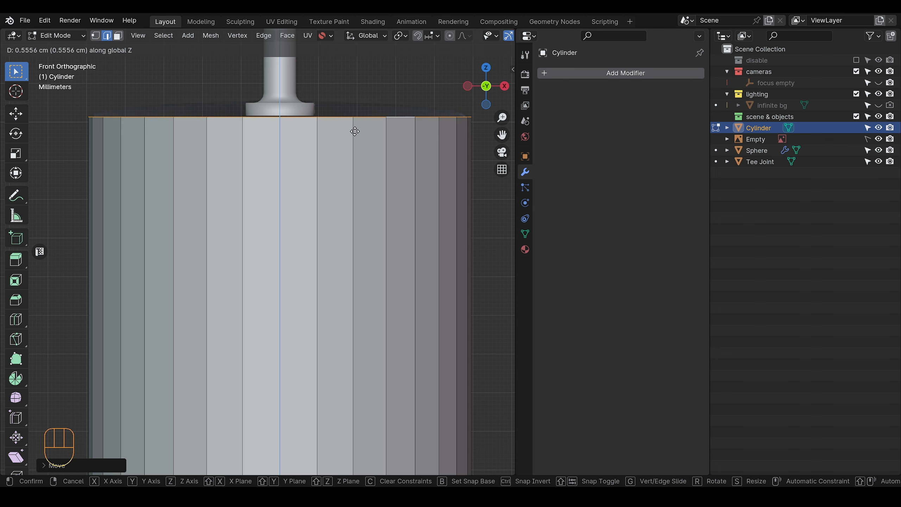
{"action": "left_click", "coordinate": [354, 131]}
{"action": "key", "text": "ctrl+r"}
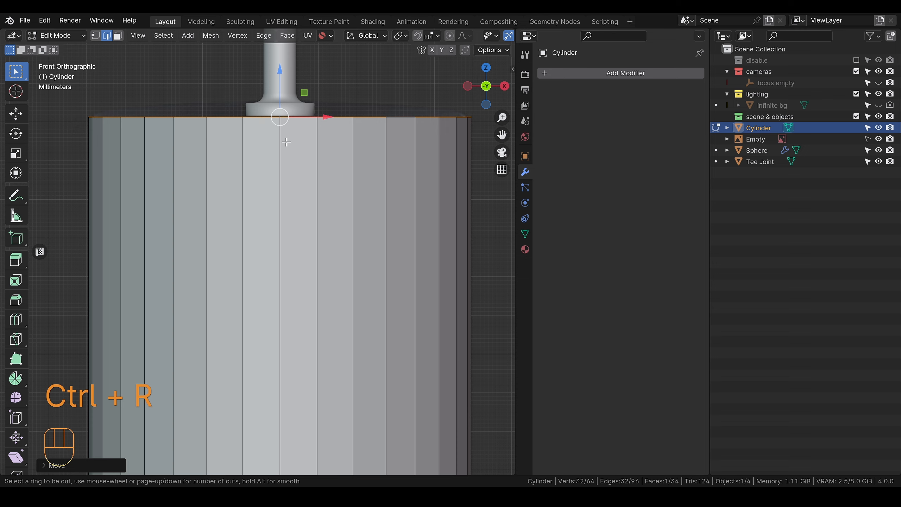
{"action": "right_click", "coordinate": [295, 291]}
{"action": "key", "text": "g"}
Step: Cut an edge loop around the cylinder near its top with a slide of about 0.975, and lower it slightly along Z
{"action": "scroll", "coordinate": [298, 297], "scroll_direction": "down", "scroll_amount": 8}
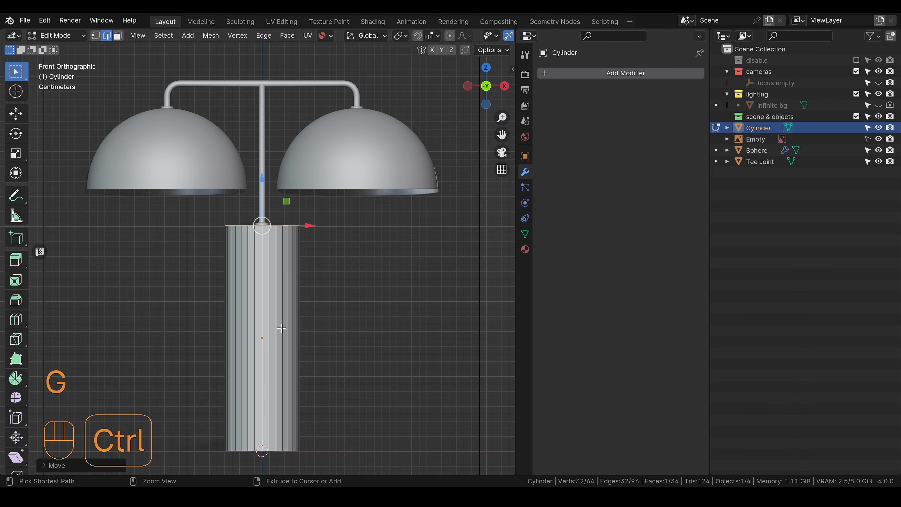
{"action": "key", "text": "ctrl+r"}
{"action": "left_click", "coordinate": [264, 328]}
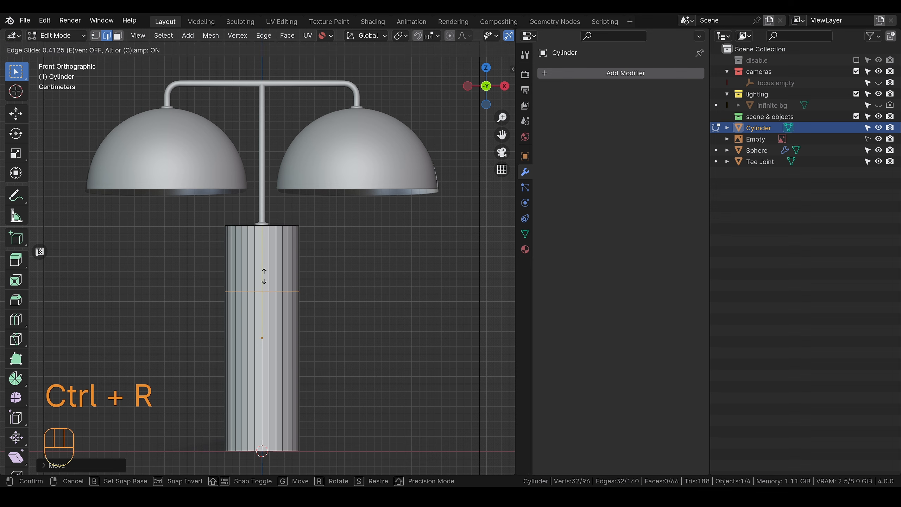
{"action": "left_click", "coordinate": [269, 213]}
{"action": "scroll", "coordinate": [299, 243], "scroll_direction": "up", "scroll_amount": 8}
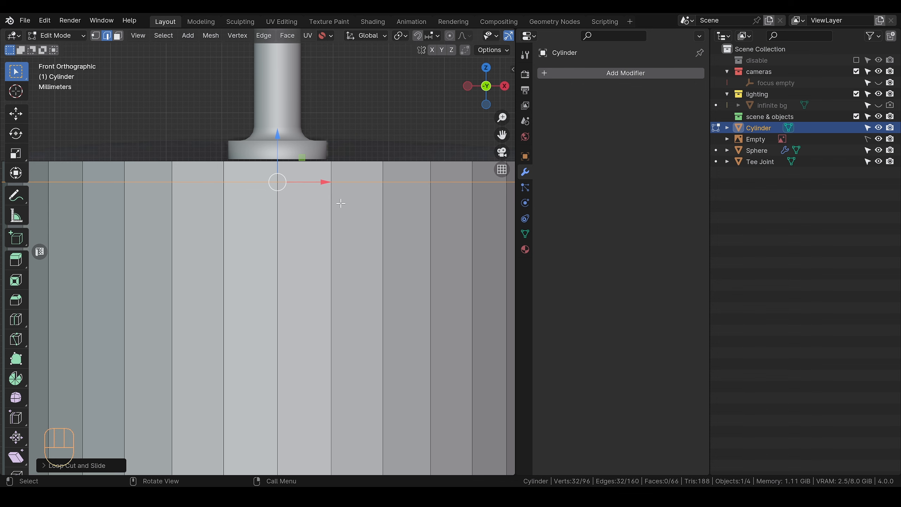
{"action": "key", "text": "g"}
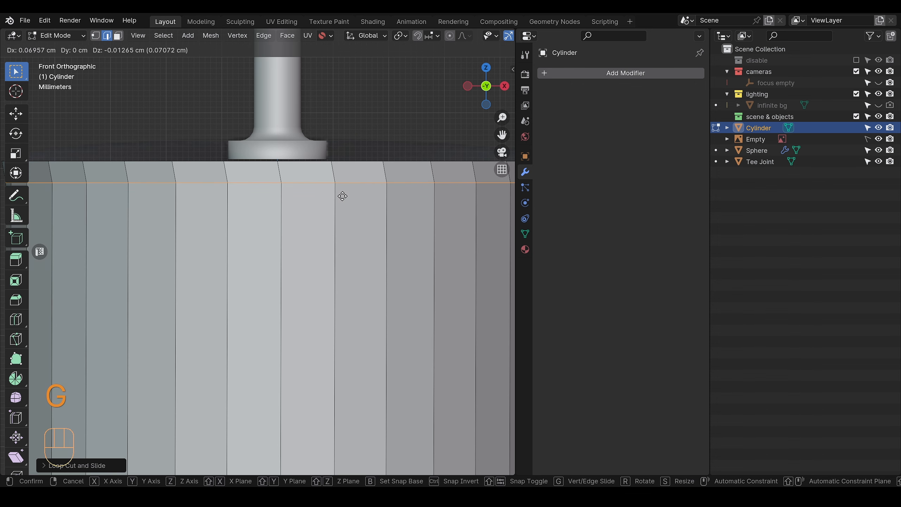
{"action": "key", "text": "z"}
{"action": "left_click", "coordinate": [341, 208]}
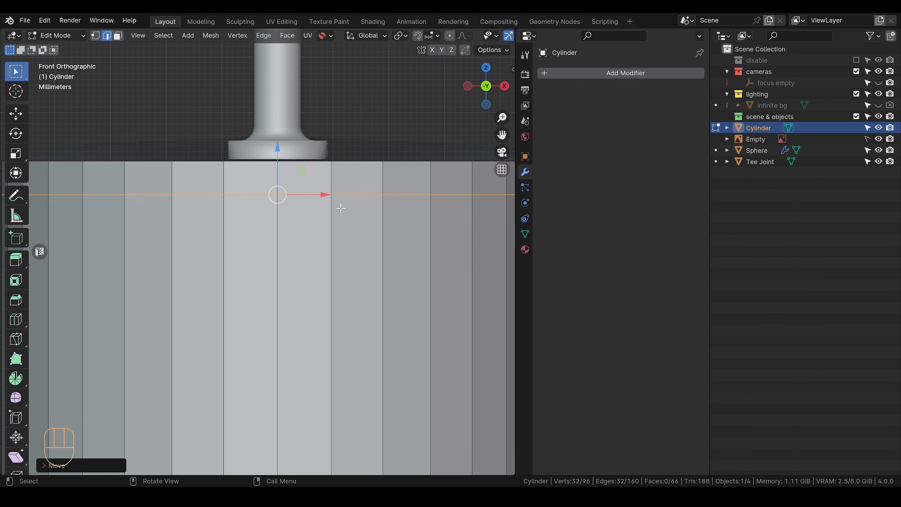
Step: Bevel the new edge loop into a narrow one-segment band and raise that band about 0.15 cm along Z
{"action": "scroll", "coordinate": [347, 237], "scroll_direction": "down", "scroll_amount": 3}
{"action": "left_click_drag", "start_coordinate": [327, 243], "coordinate": [350, 254]}
{"action": "middle_click_drag", "start_coordinate": [332, 245], "coordinate": [349, 257]}
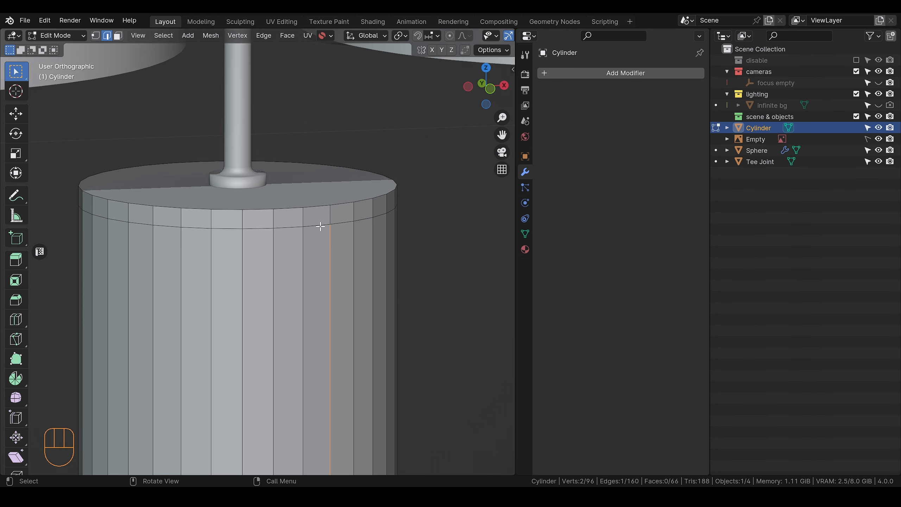
{"action": "left_click", "coordinate": [321, 227], "text": "alt"}
{"action": "key", "text": "ctrl+b"}
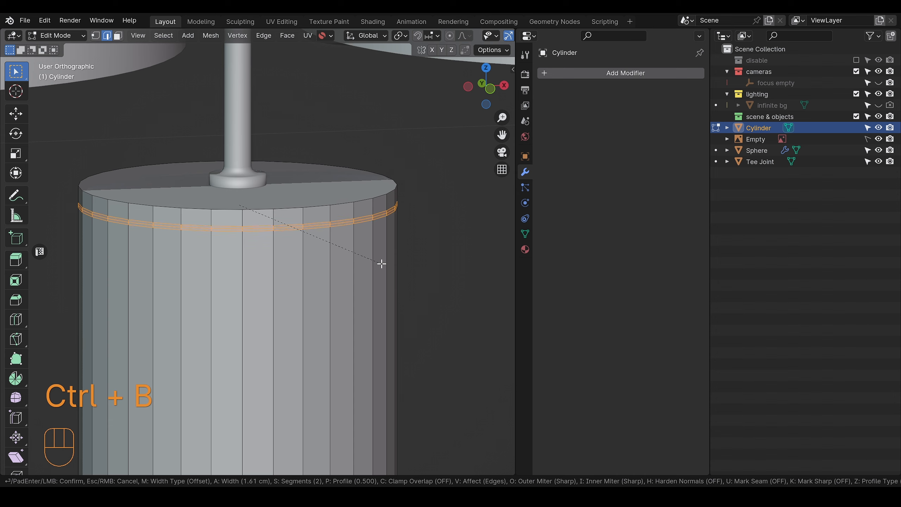
{"action": "scroll", "coordinate": [381, 264], "scroll_direction": "down", "scroll_amount": 1}
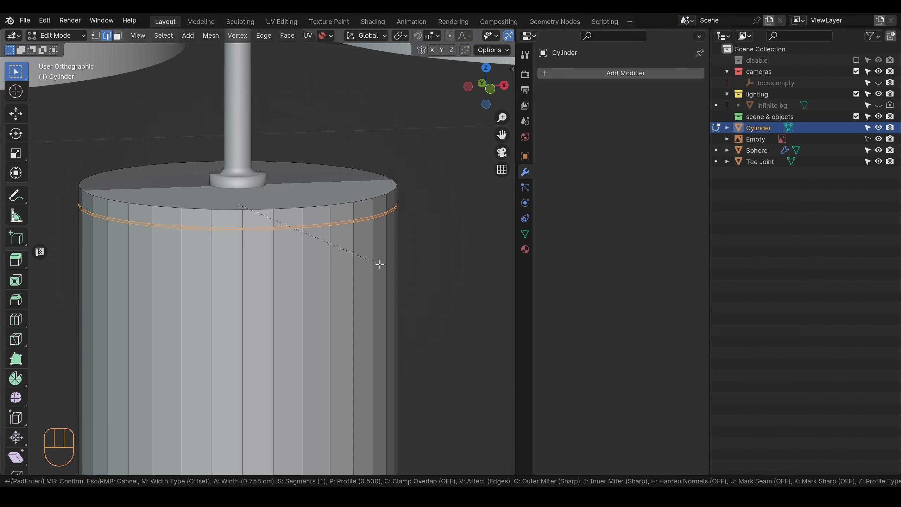
{"action": "left_click", "coordinate": [381, 265]}
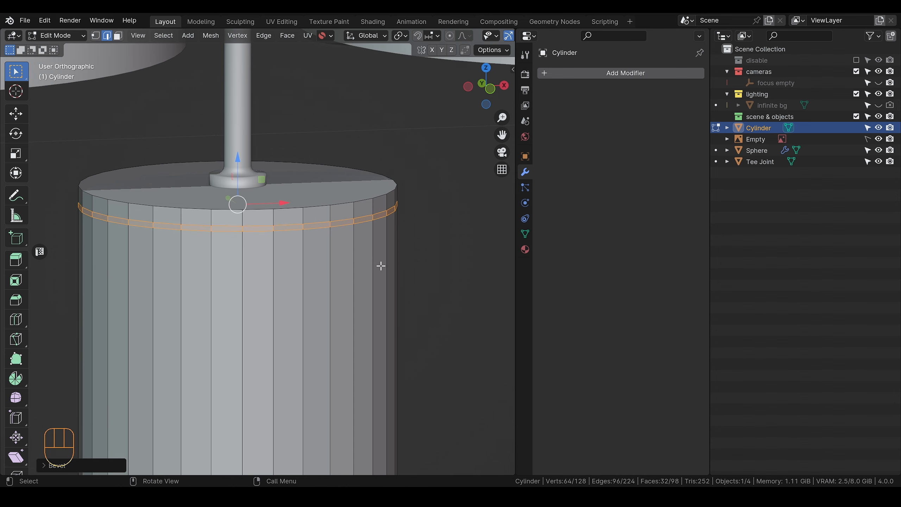
{"action": "key", "text": "g"}
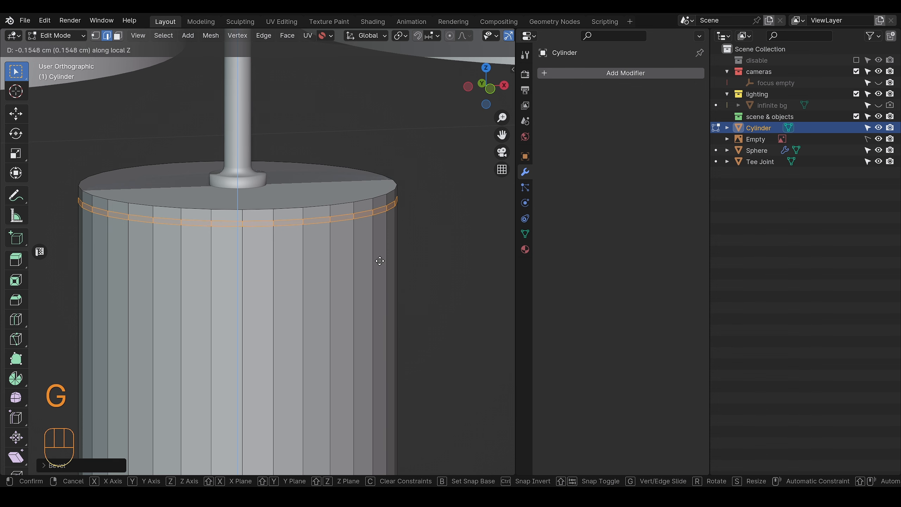
{"action": "left_click", "coordinate": [379, 260]}
Step: Extrude the narrow band of faces below the cylinder's top rim inward along normals to form a recessed groove
{"action": "scroll", "coordinate": [378, 257], "scroll_direction": "up", "scroll_amount": 3}
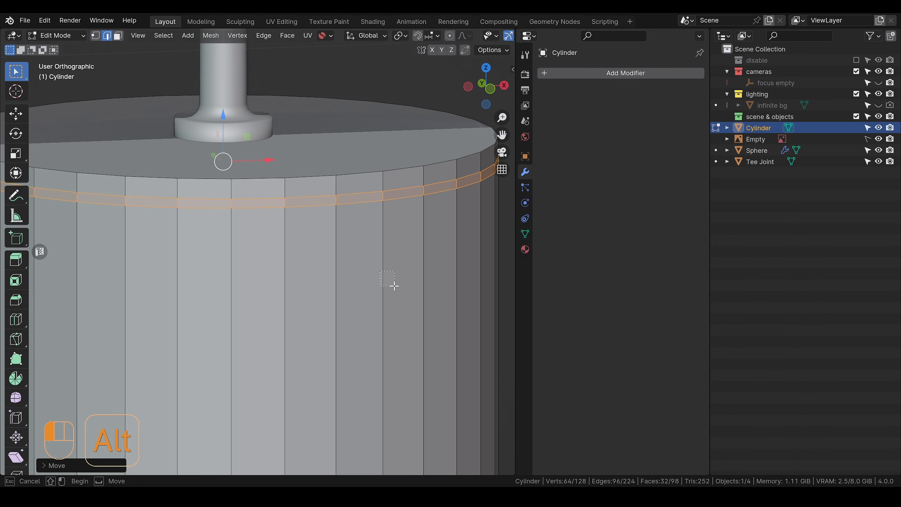
{"action": "left_click", "coordinate": [384, 266], "text": "alt"}
{"action": "key", "text": "Tab"}
{"action": "left_click", "coordinate": [374, 208]}
{"action": "left_click", "coordinate": [336, 201], "text": "alt"}
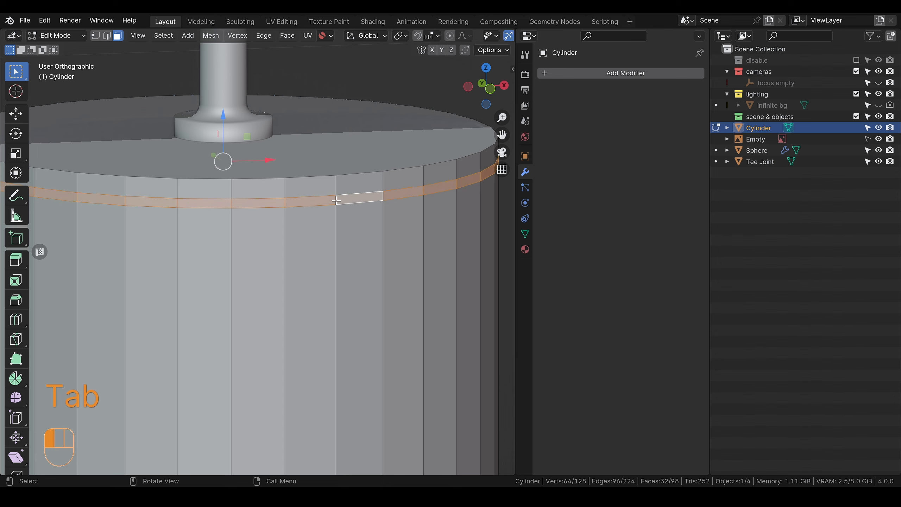
{"action": "scroll", "coordinate": [350, 226], "scroll_direction": "down", "scroll_amount": 3}
{"action": "middle_click_drag", "start_coordinate": [350, 228], "coordinate": [360, 248]}
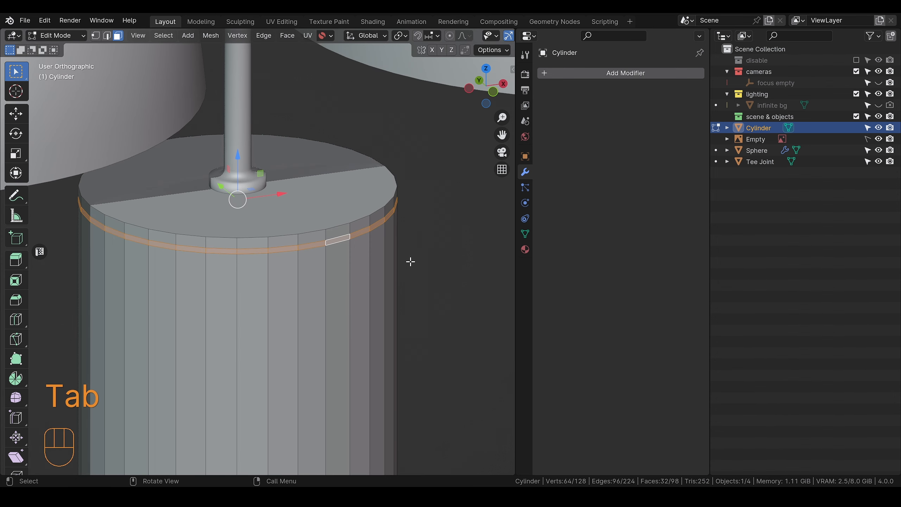
{"action": "key", "text": "alt+e"}
{"action": "left_click", "coordinate": [384, 276]}
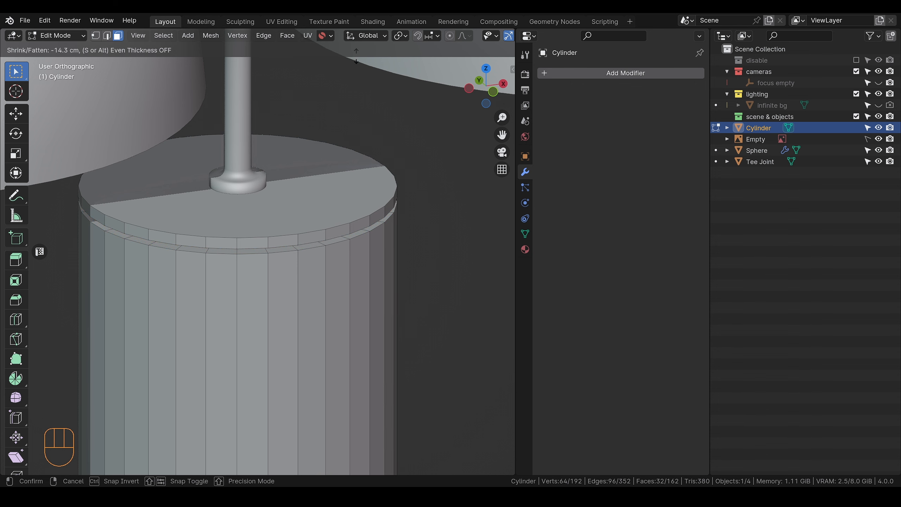
{"action": "left_click", "coordinate": [354, 412]}
Step: Bevel the cylinder's top rim and the groove's upper and lower outer edge loops with two segments, about 0.9 cm wide
{"action": "scroll", "coordinate": [323, 292], "scroll_direction": "up", "scroll_amount": 6}
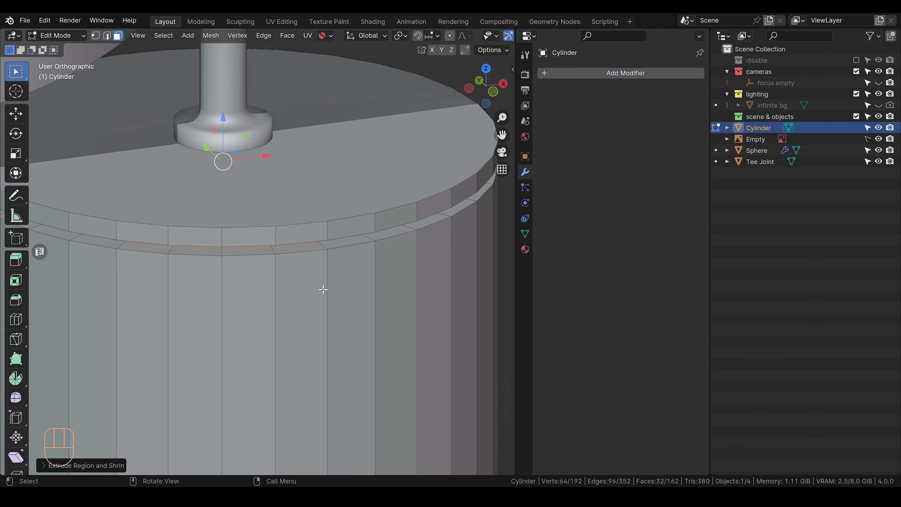
{"action": "key", "text": "Tab"}
{"action": "scroll", "coordinate": [319, 210], "scroll_direction": "down", "scroll_amount": 1}
{"action": "middle_click_drag", "start_coordinate": [321, 215], "coordinate": [314, 191]}
{"action": "left_click", "coordinate": [313, 147]}
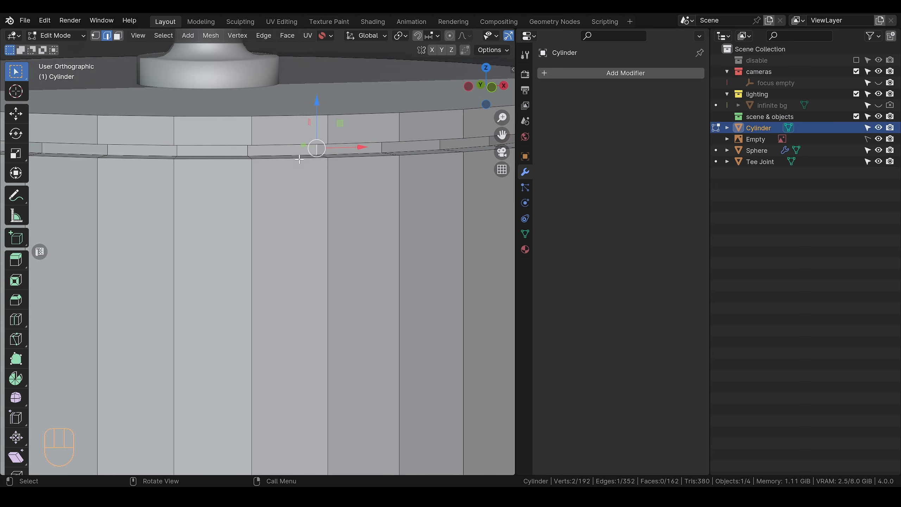
{"action": "middle_click_drag", "start_coordinate": [316, 135], "coordinate": [314, 143]}
{"action": "left_click", "coordinate": [285, 125]}
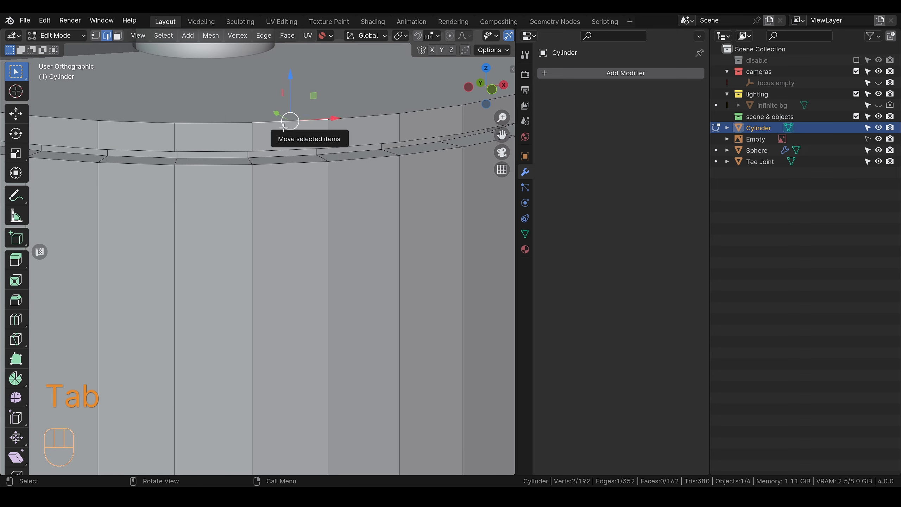
{"action": "left_click", "coordinate": [277, 122], "text": "alt"}
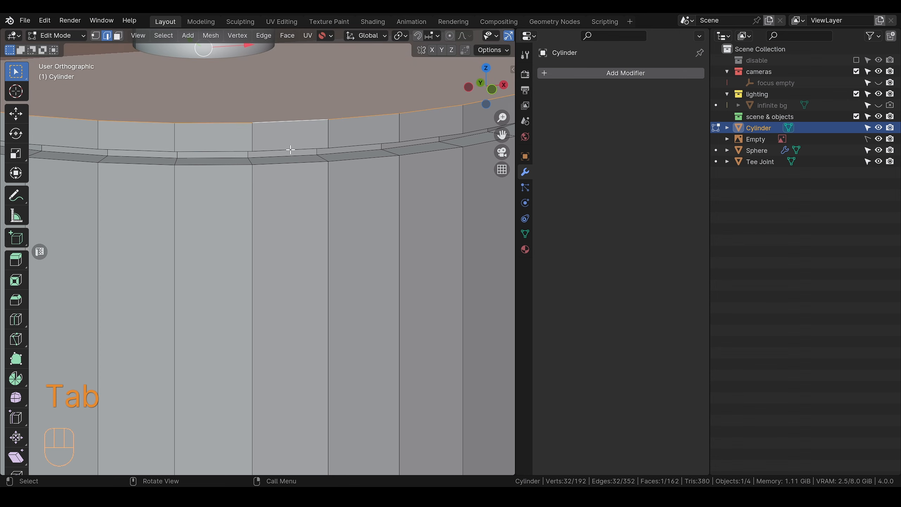
{"action": "left_click", "coordinate": [290, 150], "text": "alt+shift"}
{"action": "middle_click_drag", "start_coordinate": [291, 150], "coordinate": [296, 135]}
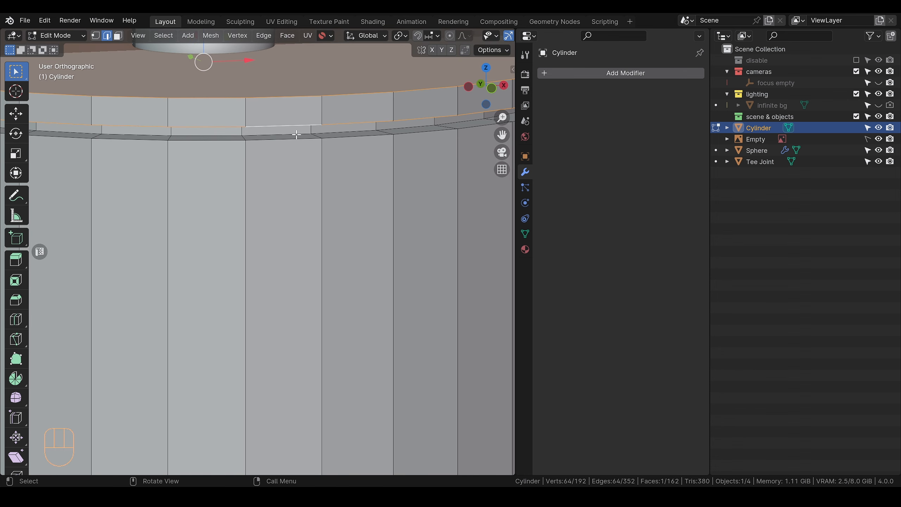
{"action": "left_click", "coordinate": [295, 138], "text": "alt+shift"}
{"action": "scroll", "coordinate": [298, 144], "scroll_direction": "down", "scroll_amount": 3}
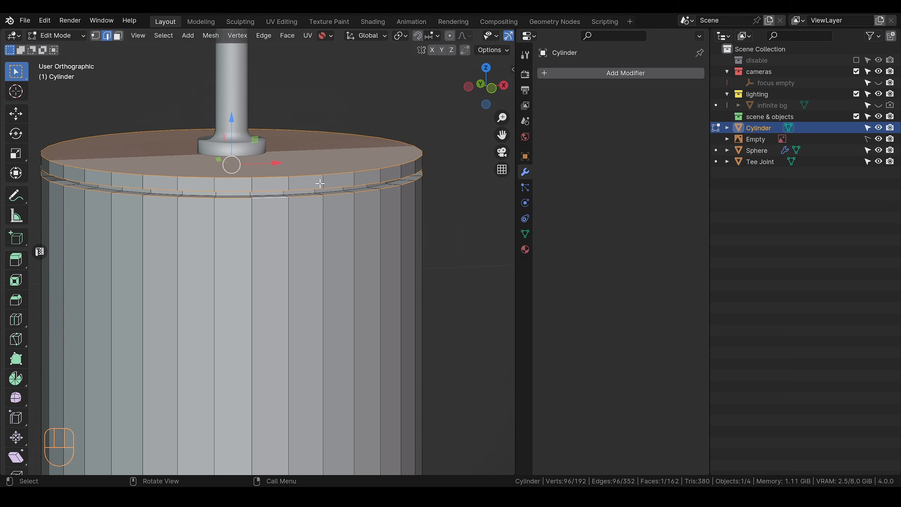
{"action": "scroll", "coordinate": [301, 239], "scroll_direction": "up", "scroll_amount": 3}
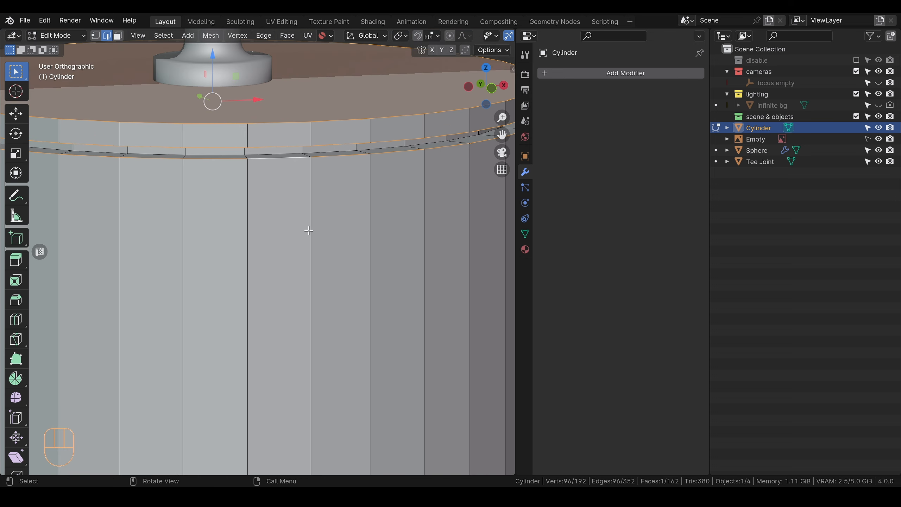
{"action": "key", "text": "ctrl+b"}
{"action": "scroll", "coordinate": [330, 221], "scroll_direction": "up", "scroll_amount": 1}
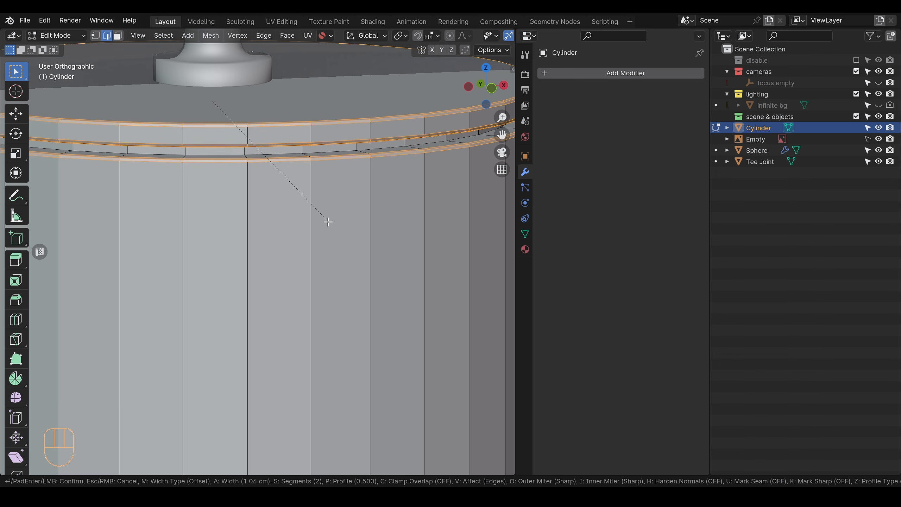
{"action": "scroll", "coordinate": [330, 221], "scroll_direction": "down", "scroll_amount": 1}
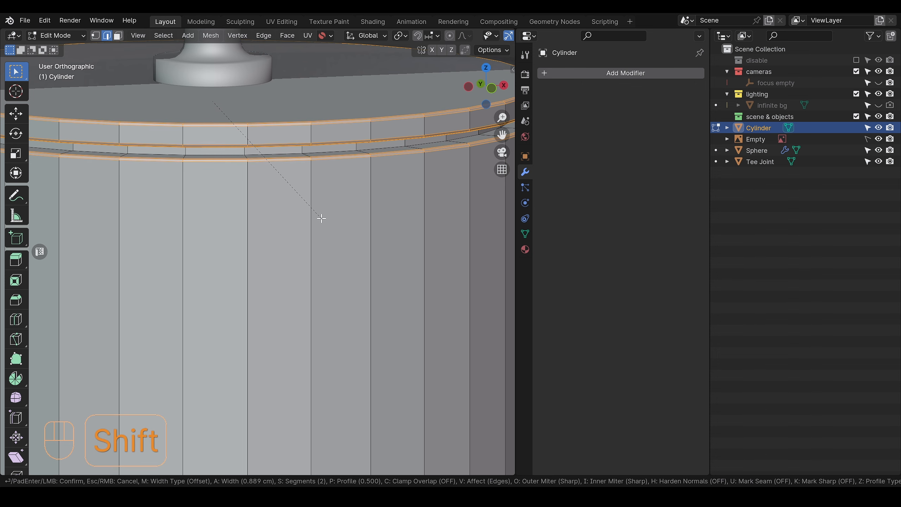
{"action": "left_click", "coordinate": [317, 216]}
{"action": "scroll", "coordinate": [320, 245], "scroll_direction": "down", "scroll_amount": 5}
{"action": "key", "text": "Tab"}
Step: Bevel the cylinder's bottom edge loop with two segments, about 1.2 cm wide
{"action": "scroll", "coordinate": [302, 267], "scroll_direction": "down", "scroll_amount": 6}
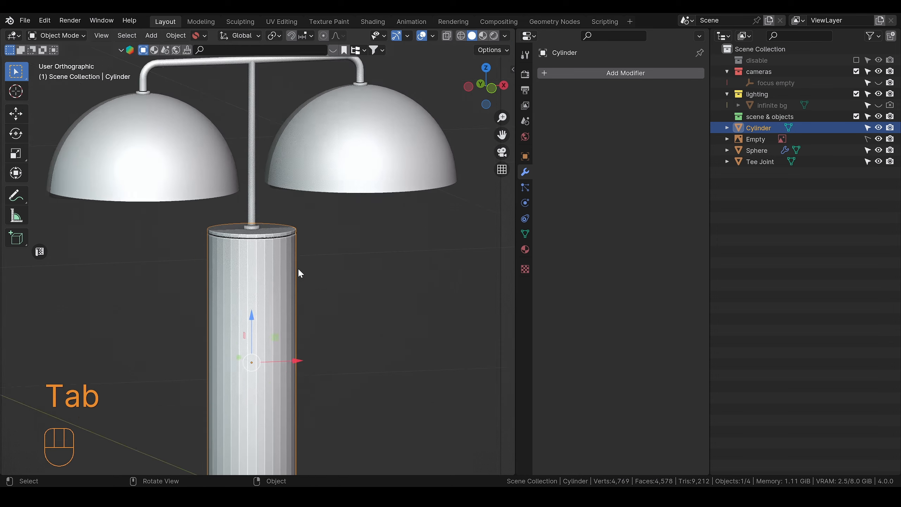
{"action": "middle_click_drag", "start_coordinate": [298, 298], "coordinate": [300, 245], "text": "alt"}
{"action": "scroll", "coordinate": [286, 353], "scroll_direction": "up", "scroll_amount": 4}
{"action": "middle_click_drag", "start_coordinate": [286, 355], "coordinate": [281, 206], "text": "alt+shift"}
{"action": "scroll", "coordinate": [278, 291], "scroll_direction": "up", "scroll_amount": 3}
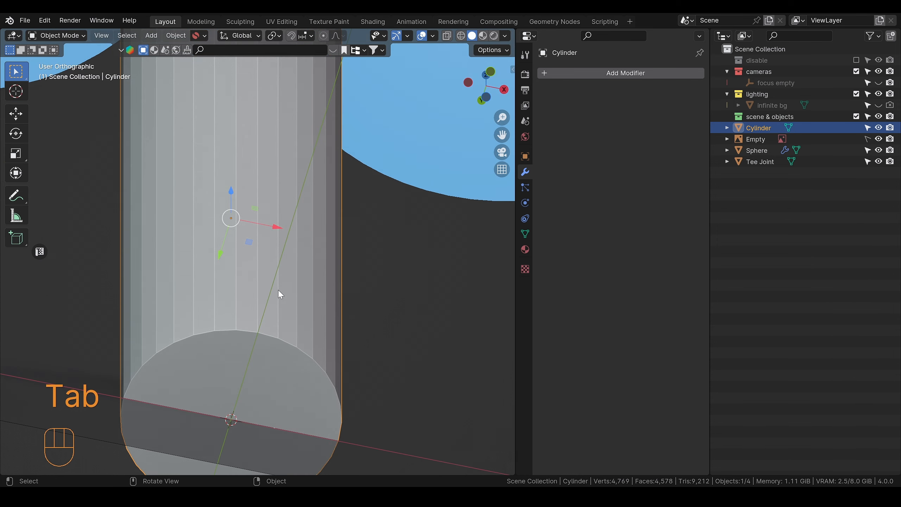
{"action": "key", "text": "Tab"}
{"action": "left_click", "coordinate": [256, 357]}
{"action": "double_click", "coordinate": [242, 331]}
{"action": "key", "text": "ctrl+b"}
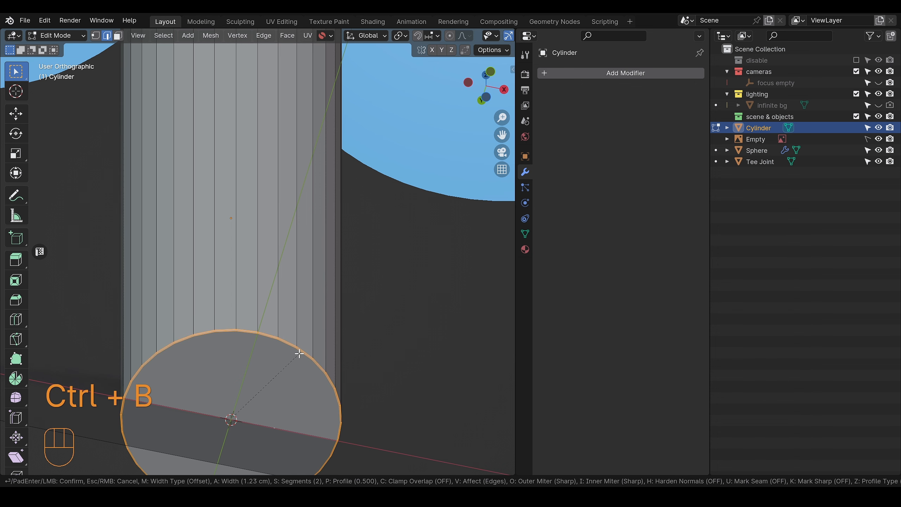
{"action": "left_click", "coordinate": [301, 354]}
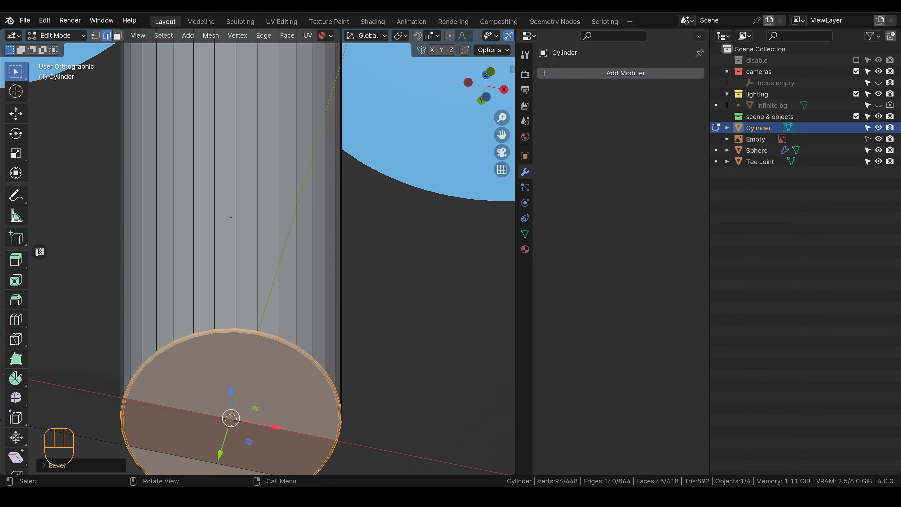
Step: Examine the bottom edge and marble body of the lamp's base in the reference photo in the image viewer
{"action": "left_click_drag", "start_coordinate": [0, 61], "coordinate": [312, 83]}
{"action": "scroll", "coordinate": [310, 197], "scroll_direction": "down", "scroll_amount": 3}
{"action": "left_click_drag", "start_coordinate": [340, 247], "coordinate": [357, 157]}
{"action": "scroll", "coordinate": [346, 277], "scroll_direction": "up", "scroll_amount": 5}
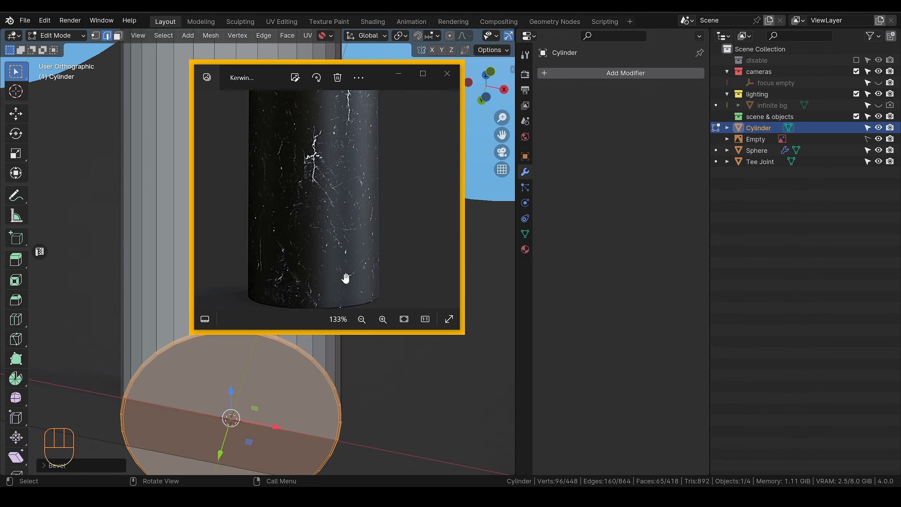
{"action": "scroll", "coordinate": [341, 213], "scroll_direction": "down", "scroll_amount": 4}
{"action": "mouse_move", "coordinate": [354, 146]}
{"action": "left_mouse_down"}
{"action": "mouse_move", "coordinate": [352, 187]}
{"action": "mouse_move", "coordinate": [342, 154]}
{"action": "left_mouse_up"}
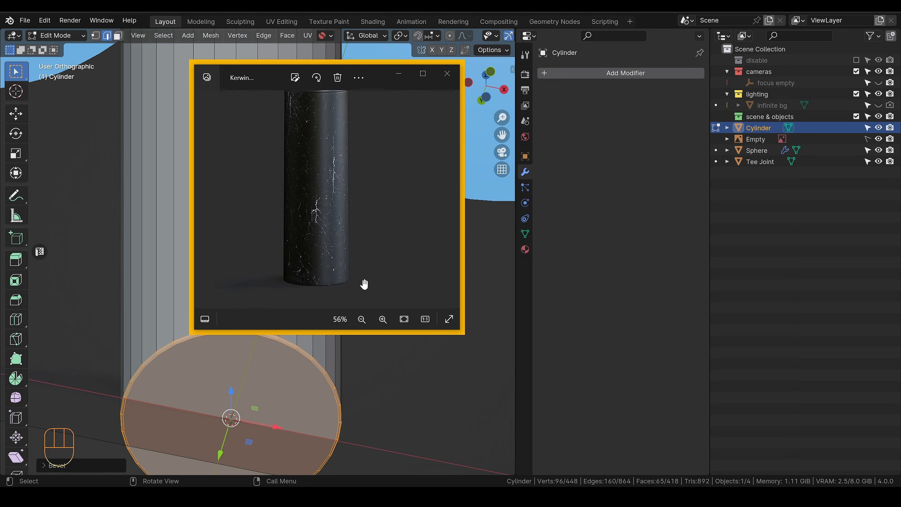
{"action": "scroll", "coordinate": [341, 276], "scroll_direction": "up", "scroll_amount": 2}
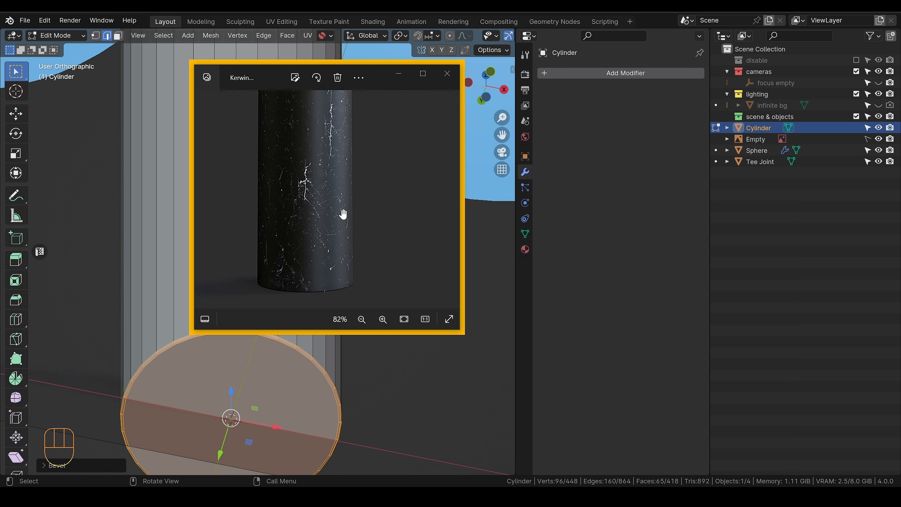
{"action": "scroll", "coordinate": [343, 214], "scroll_direction": "up", "scroll_amount": 2}
{"action": "left_click", "coordinate": [399, 73]}
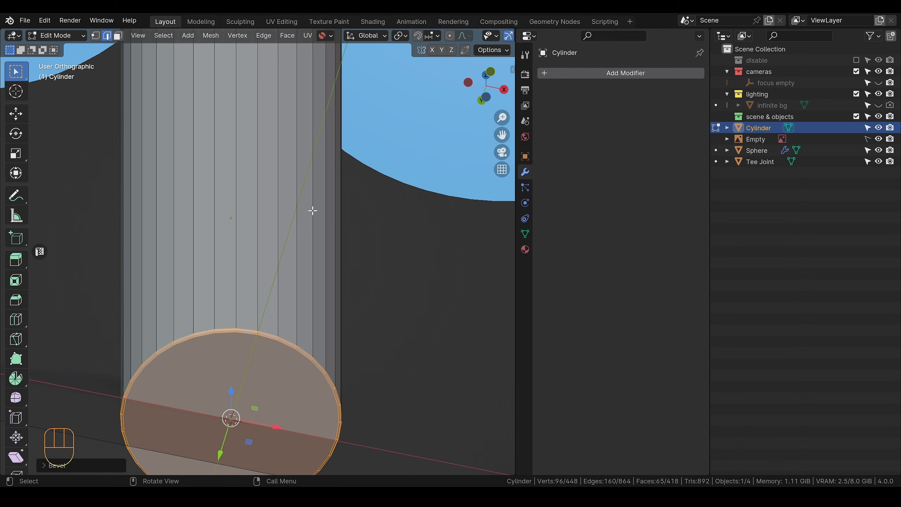
Step: Leave mesh editing and apply auto smooth shading to the cylinder
{"action": "left_click_drag", "start_coordinate": [313, 211], "coordinate": [296, 258], "text": "alt"}
{"action": "scroll", "coordinate": [324, 236], "scroll_direction": "down", "scroll_amount": 4}
{"action": "key", "text": "Tab"}
{"action": "mouse_move", "coordinate": [306, 211]}
{"action": "left_mouse_down", "text": "alt"}
{"action": "mouse_move", "coordinate": [266, 200]}
{"action": "mouse_move", "coordinate": [328, 202]}
{"action": "left_mouse_up", "text": "alt"}
{"action": "right_click", "coordinate": [267, 205]}
{"action": "left_click", "coordinate": [229, 192]}
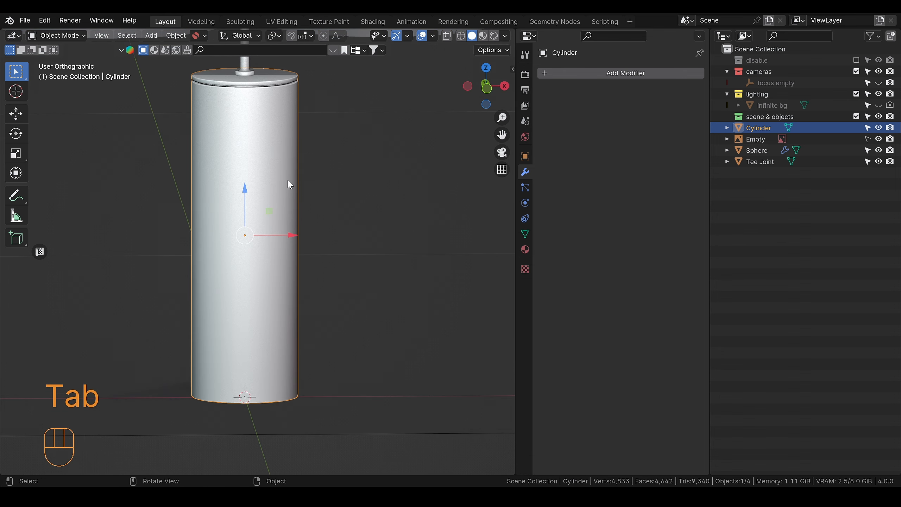
Step: Add a Subdivision modifier with viewport level 1 to the cylinder
{"action": "key", "text": "ctrl+1"}
{"action": "scroll", "coordinate": [298, 164], "scroll_direction": "up", "scroll_amount": 2}
{"action": "middle_click_drag", "start_coordinate": [299, 151], "coordinate": [319, 312], "text": "shift"}
{"action": "scroll", "coordinate": [312, 182], "scroll_direction": "up", "scroll_amount": 4}
{"action": "scroll", "coordinate": [378, 120], "scroll_direction": "down", "scroll_amount": 5}
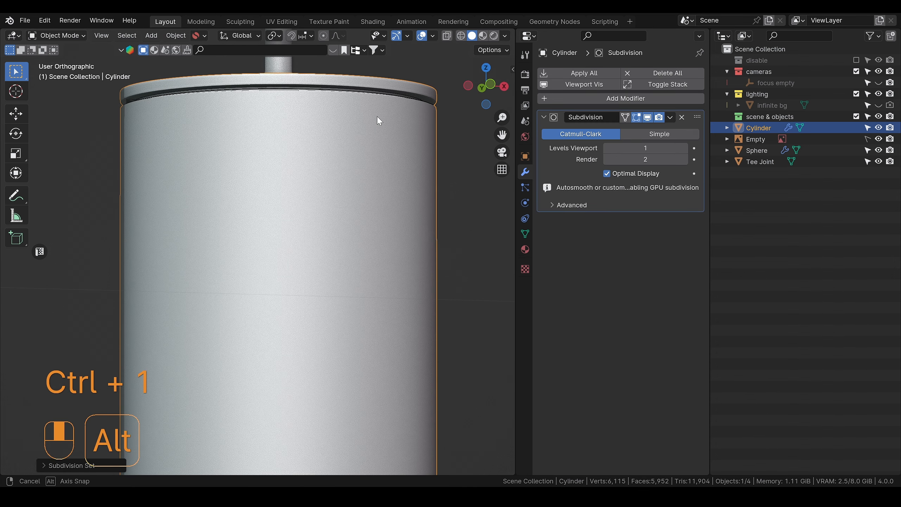
{"action": "mouse_move", "coordinate": [346, 149]}
{"action": "middle_mouse_down"}
{"action": "mouse_move", "coordinate": [317, 186]}
{"action": "mouse_move", "coordinate": [334, 193]}
{"action": "mouse_move", "coordinate": [331, 183]}
{"action": "mouse_move", "coordinate": [325, 202]}
{"action": "middle_mouse_up"}
{"action": "scroll", "coordinate": [288, 243], "scroll_direction": "down", "scroll_amount": 5}
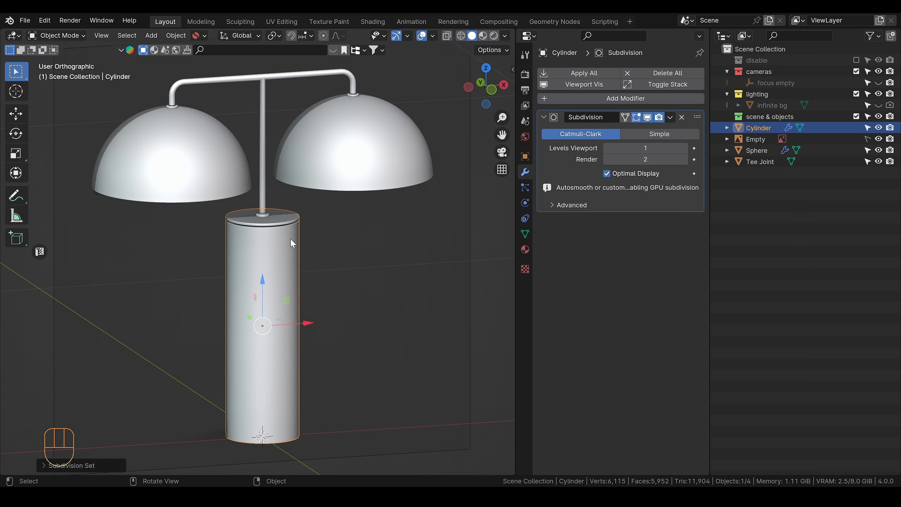
Step: Inspect the whole lamp from several angles and compare the domes and arms with the reference photo in the image viewer
{"action": "key", "text": "alt"}
{"action": "mouse_move", "coordinate": [302, 264]}
{"action": "left_mouse_down", "text": "alt"}
{"action": "mouse_move", "coordinate": [291, 247]}
{"action": "mouse_move", "coordinate": [281, 274]}
{"action": "mouse_move", "coordinate": [287, 267]}
{"action": "left_mouse_up", "text": "alt"}
{"action": "left_click_drag", "start_coordinate": [271, 220], "coordinate": [269, 163], "text": "alt"}
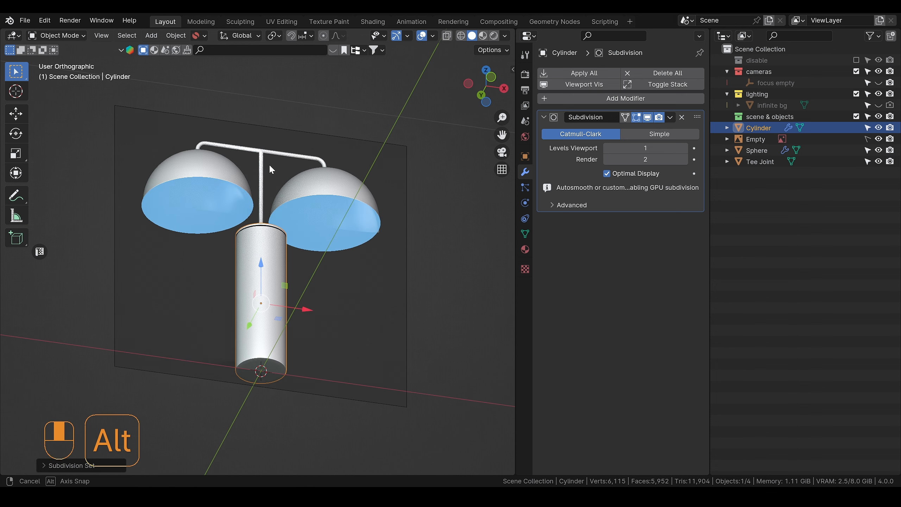
{"action": "left_click", "coordinate": [211, 180]}
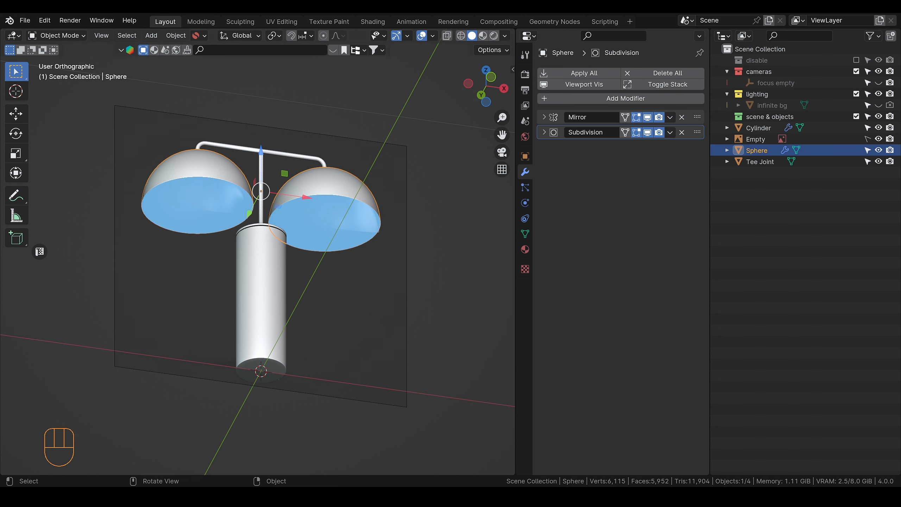
{"action": "key", "text": "alt+Tab"}
{"action": "scroll", "coordinate": [348, 168], "scroll_direction": "up", "scroll_amount": 3}
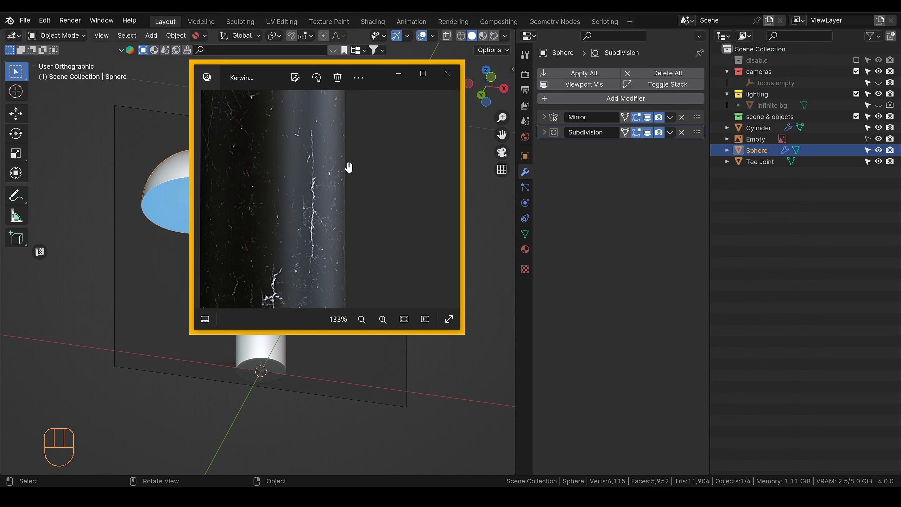
{"action": "scroll", "coordinate": [344, 171], "scroll_direction": "down", "scroll_amount": 2}
{"action": "scroll", "coordinate": [345, 243], "scroll_direction": "down", "scroll_amount": 3}
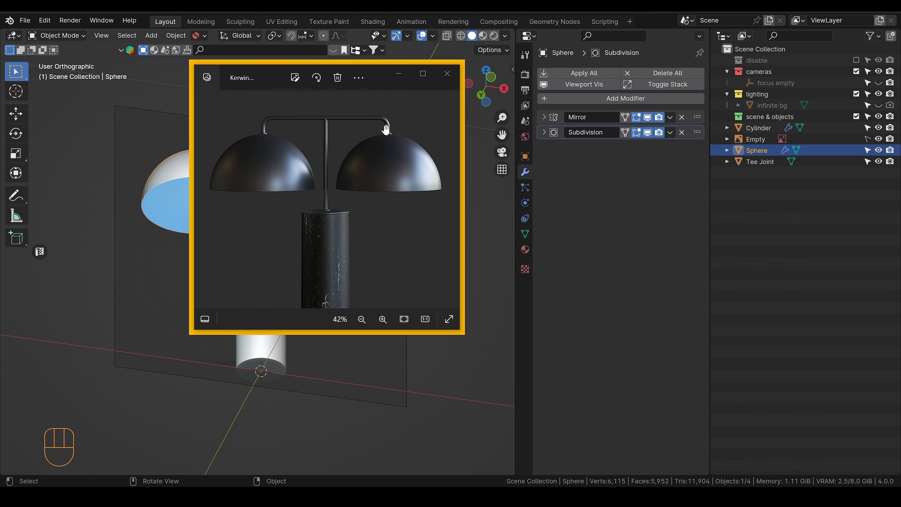
{"action": "left_click", "coordinate": [400, 73]}
{"action": "left_click_drag", "start_coordinate": [331, 165], "coordinate": [210, 195], "text": "alt"}
{"action": "scroll", "coordinate": [317, 244], "scroll_direction": "down", "scroll_amount": 1}
{"action": "scroll", "coordinate": [319, 241], "scroll_direction": "up", "scroll_amount": 4}
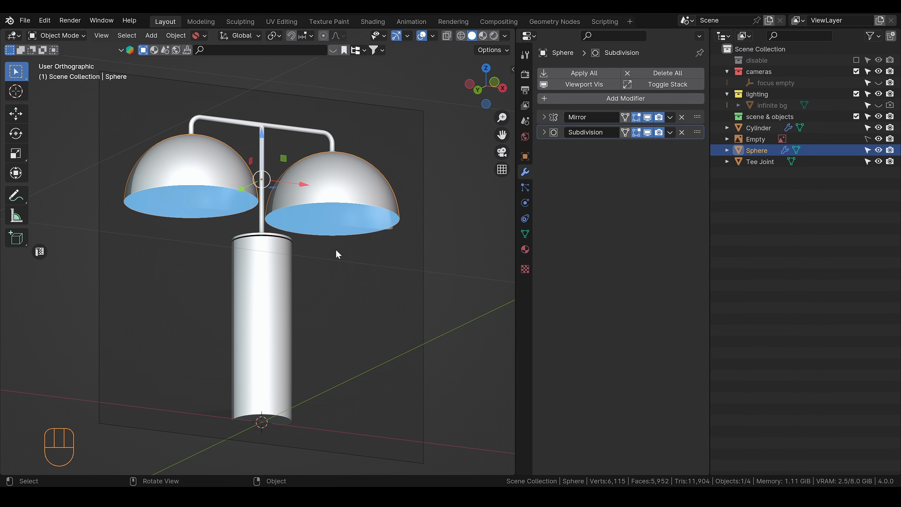
{"action": "left_click_drag", "start_coordinate": [334, 254], "coordinate": [412, 322], "text": "alt"}
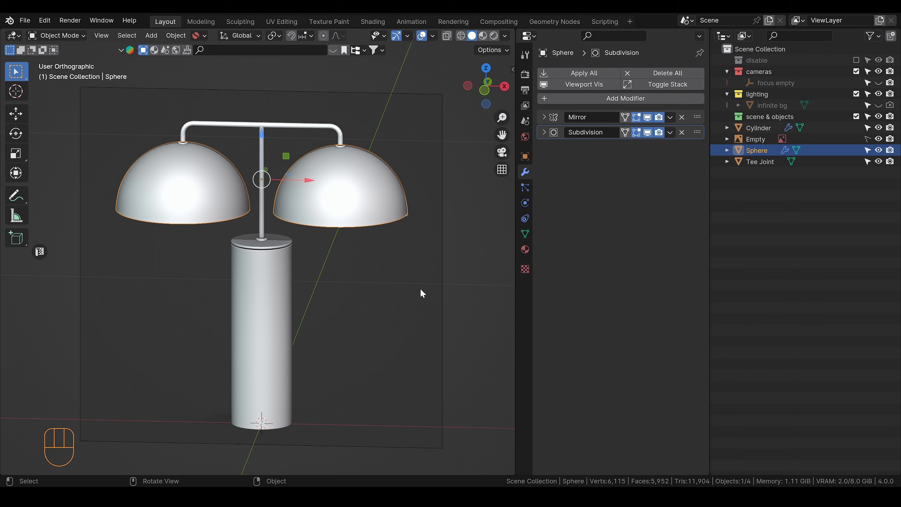
Step: Set the render level of the cylinder's Subdivision modifier to 1
{"action": "left_click", "coordinate": [260, 289]}
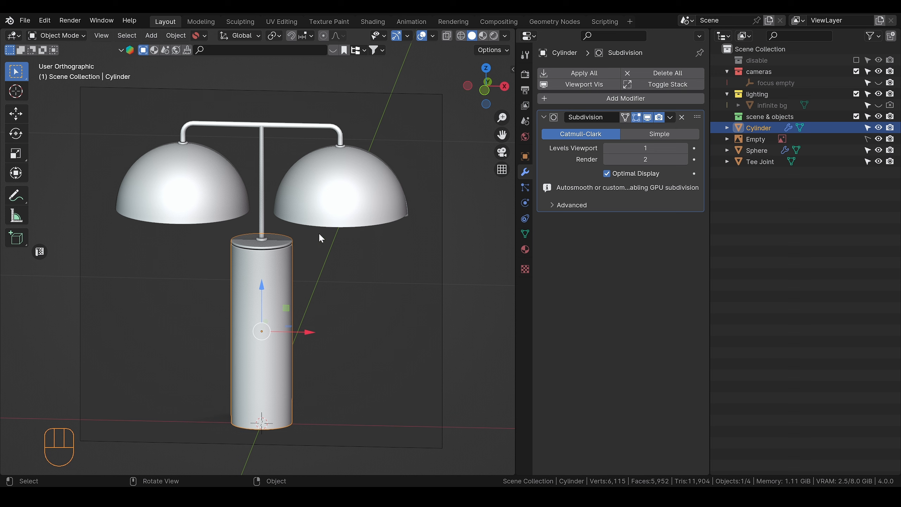
{"action": "left_click", "coordinate": [607, 159]}
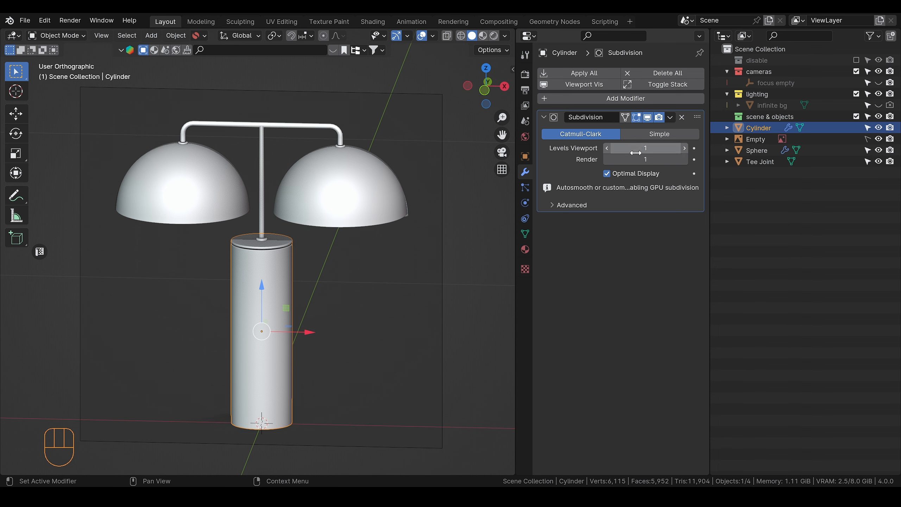
{"action": "scroll", "coordinate": [313, 270], "scroll_direction": "down", "scroll_amount": 2}
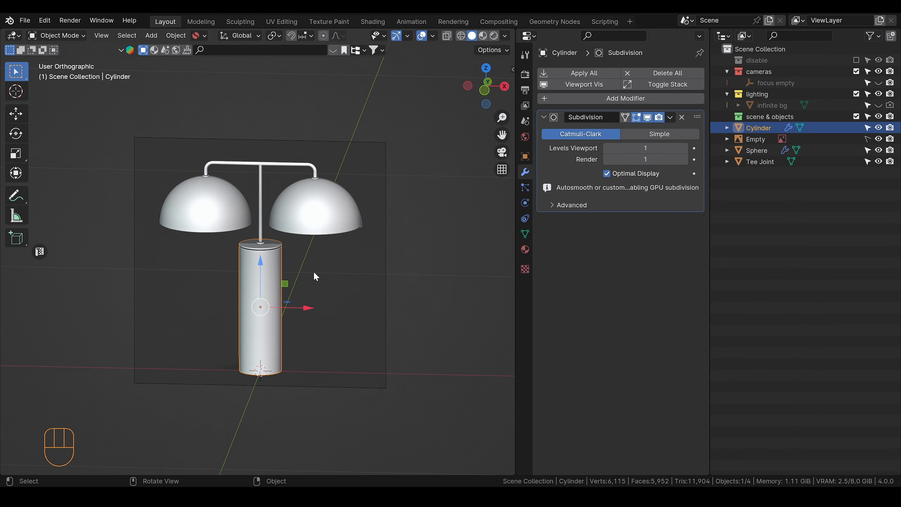
Step: Hide the reference image empty from the viewport
{"action": "scroll", "coordinate": [390, 236], "scroll_direction": "up", "scroll_amount": 1}
{"action": "left_click", "coordinate": [879, 138]}
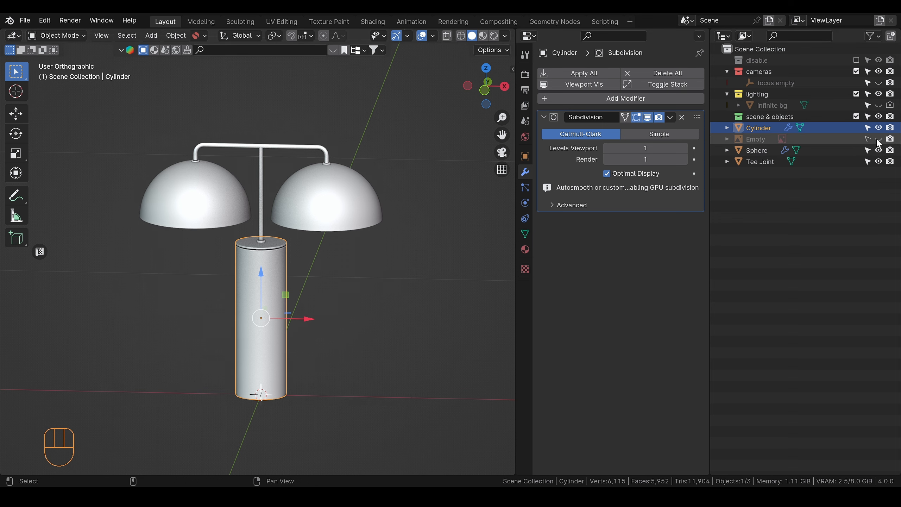
{"action": "scroll", "coordinate": [306, 286], "scroll_direction": "down", "scroll_amount": 2}
Step: Add a mesh plane beneath the lamp as a ground surface
{"action": "key", "text": "shift+a"}
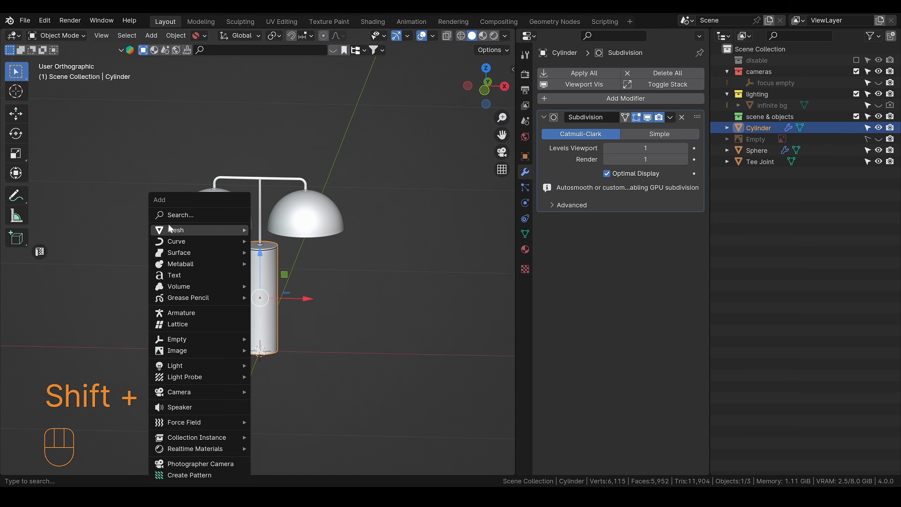
{"action": "mouse_move", "coordinate": [187, 230]}
{"action": "left_click", "coordinate": [275, 241]}
{"action": "middle_click_drag", "start_coordinate": [290, 350], "coordinate": [273, 351]}
Step: Switch the viewport to rendered shading with the lamp and its shadow in view
{"action": "left_click", "coordinate": [494, 36]}
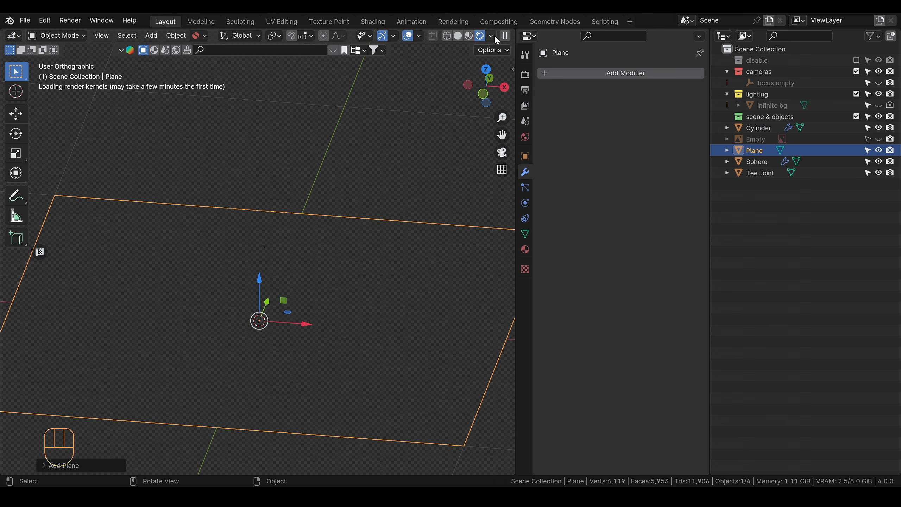
{"action": "scroll", "coordinate": [251, 341], "scroll_direction": "up", "scroll_amount": 2}
{"action": "scroll", "coordinate": [252, 341], "scroll_direction": "up", "scroll_amount": 1}
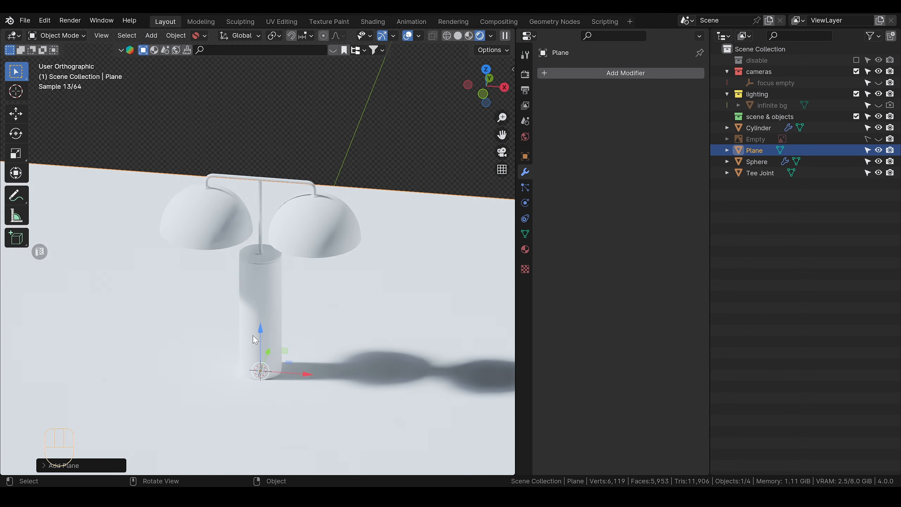
Step: Split the 3D viewport horizontally and turn the lower area into a Shader Editor
{"action": "left_click_drag", "start_coordinate": [3, 474], "coordinate": [7, 295]}
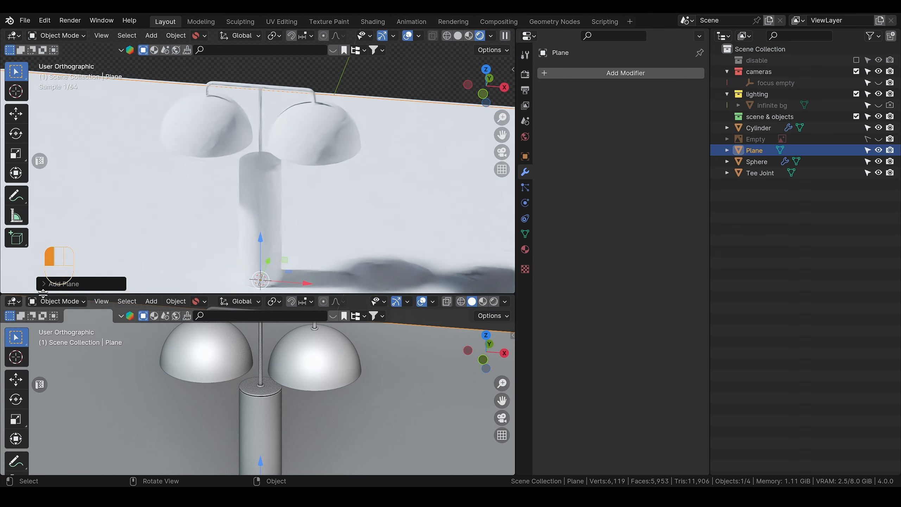
{"action": "left_click", "coordinate": [14, 301]}
{"action": "left_click", "coordinate": [25, 408]}
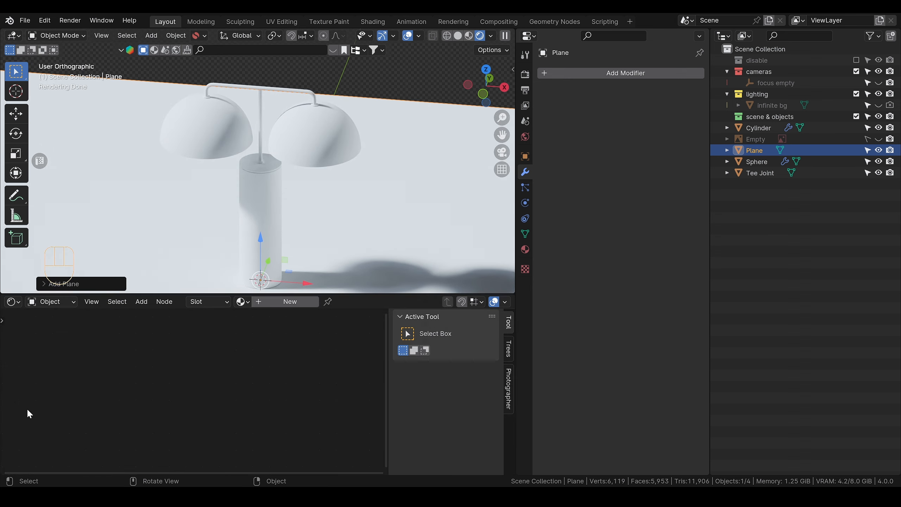
Step: Create a new material on the lamp domes and name it "basic metal"
{"action": "left_click", "coordinate": [271, 204]}
{"action": "left_click", "coordinate": [326, 150]}
{"action": "left_click", "coordinate": [283, 301]}
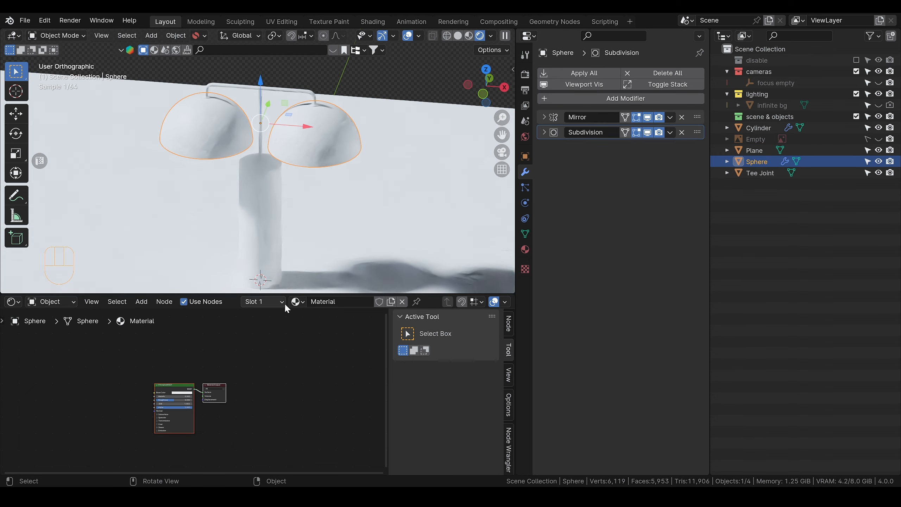
{"action": "double_click", "coordinate": [322, 301]}
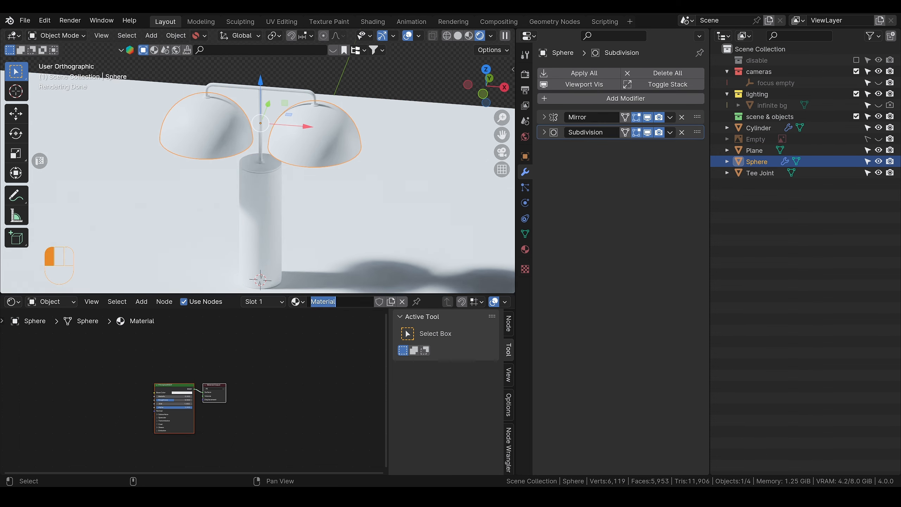
{"action": "type", "text": "basic metal"}
{"action": "key", "text": "Return"}
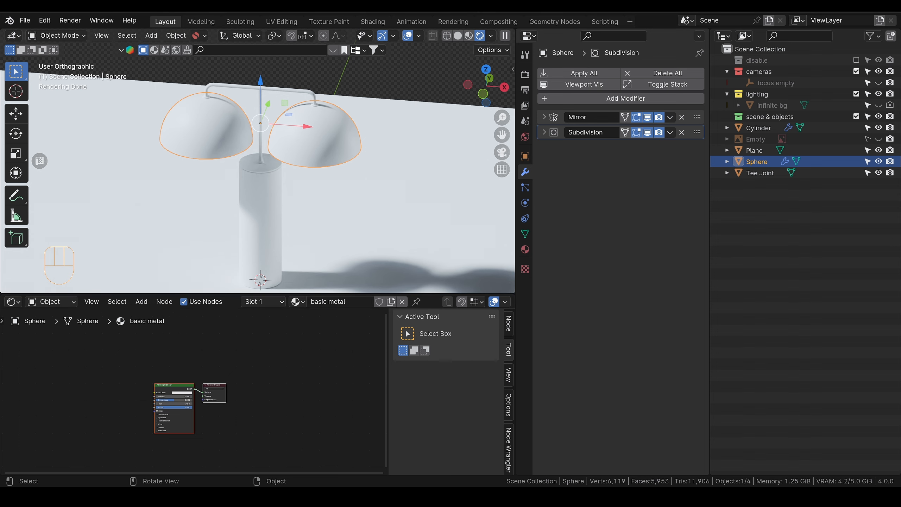
Step: Switch to the image viewer with the lamp reference photo, shrink its window beside the shader nodes, and zoom in on the domes
{"action": "key", "text": "alt+Tab"}
{"action": "left_click_drag", "start_coordinate": [728, 109], "coordinate": [799, 116]}
{"action": "scroll", "coordinate": [746, 213], "scroll_direction": "down", "scroll_amount": 2}
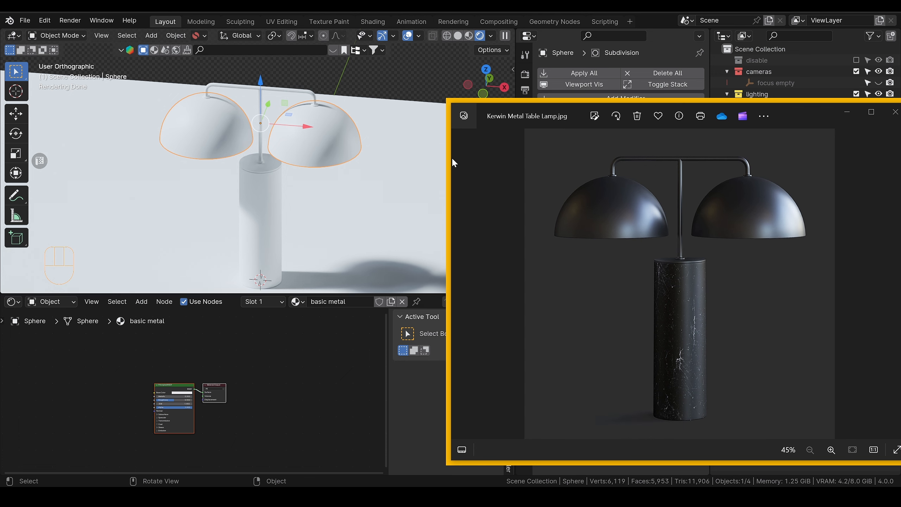
{"action": "left_click_drag", "start_coordinate": [449, 160], "coordinate": [641, 189]}
{"action": "scroll", "coordinate": [665, 192], "scroll_direction": "up", "scroll_amount": 2}
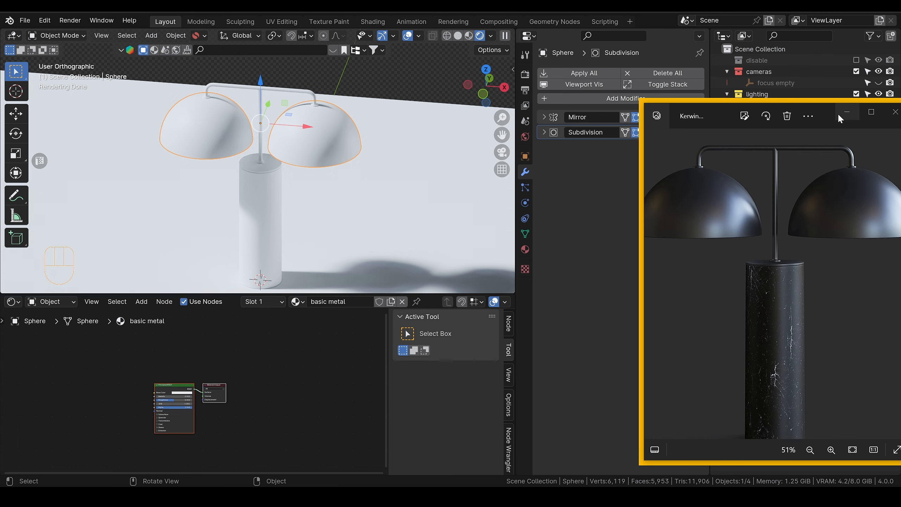
{"action": "left_click_drag", "start_coordinate": [829, 99], "coordinate": [795, 219]}
{"action": "scroll", "coordinate": [812, 278], "scroll_direction": "down", "scroll_amount": 1}
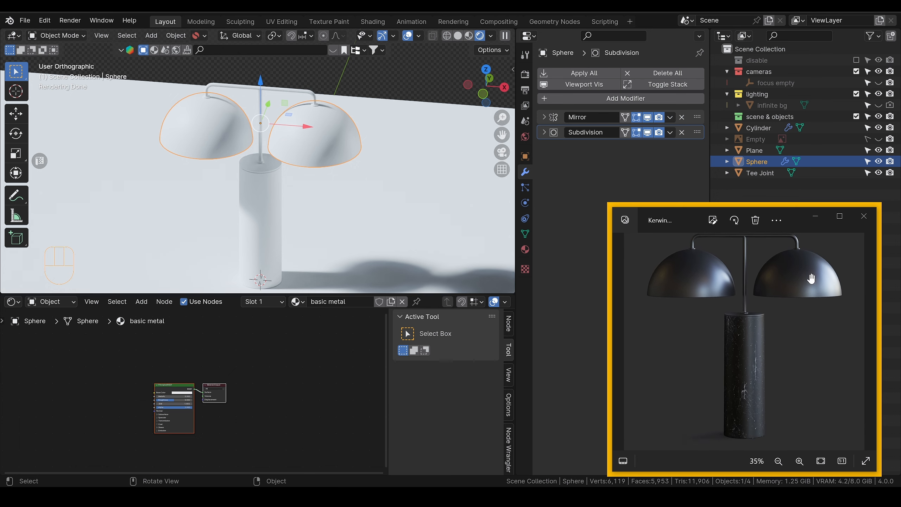
{"action": "scroll", "coordinate": [809, 284], "scroll_direction": "up", "scroll_amount": 4}
{"action": "left_click_drag", "start_coordinate": [800, 307], "coordinate": [835, 365]}
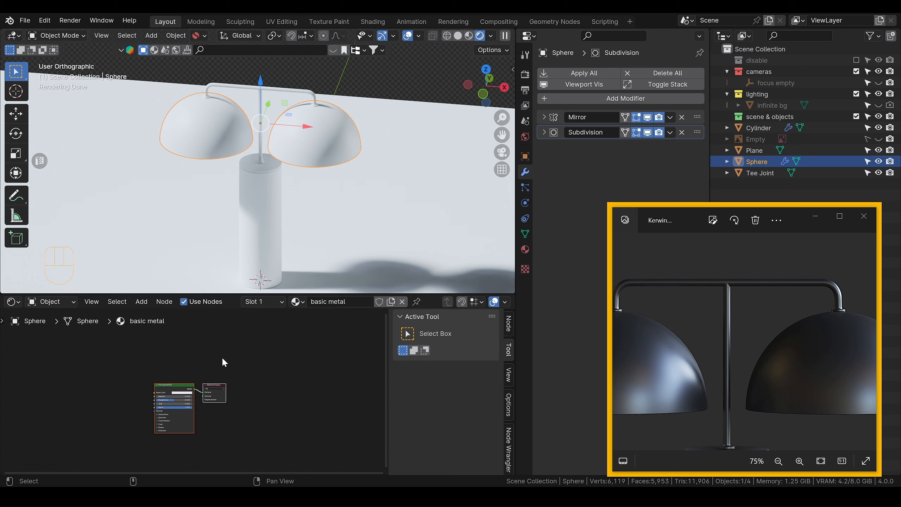
Step: Set the Principled BSDF's Metallic value to 1.000 for the basic metal material
{"action": "scroll", "coordinate": [194, 392], "scroll_direction": "up", "scroll_amount": 6}
{"action": "left_click", "coordinate": [226, 448]}
{"action": "left_click_drag", "start_coordinate": [224, 444], "coordinate": [229, 421]}
{"action": "left_click_drag", "start_coordinate": [115, 408], "coordinate": [187, 406]}
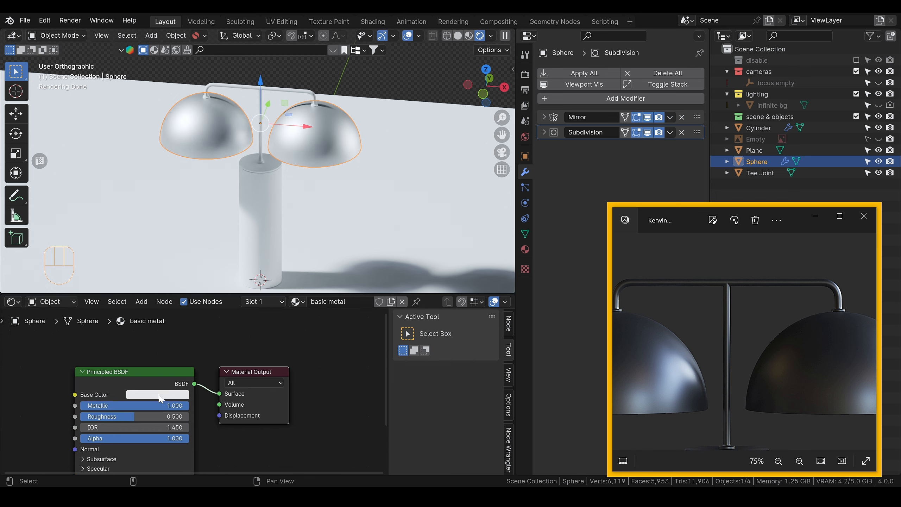
Step: Sample the basic metal material's Base Color from the dark dome in the reference photo
{"action": "left_click", "coordinate": [161, 397]}
{"action": "left_click", "coordinate": [223, 351]}
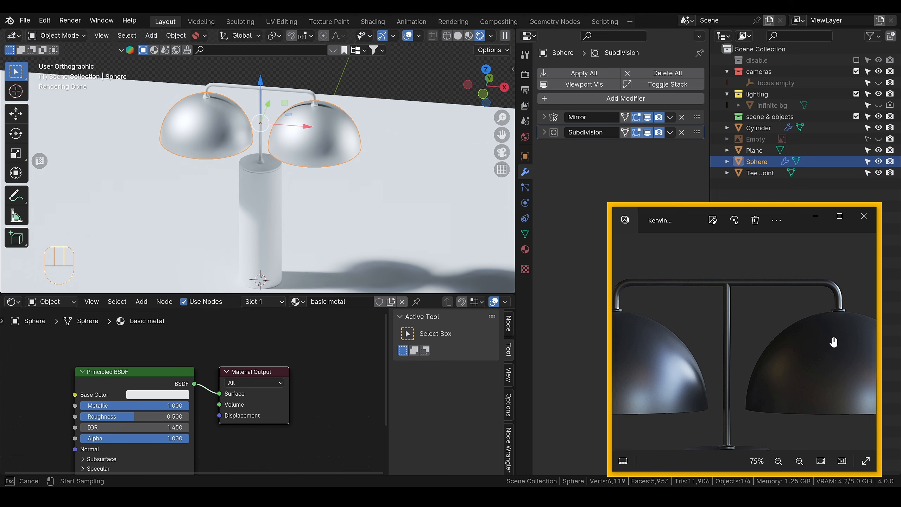
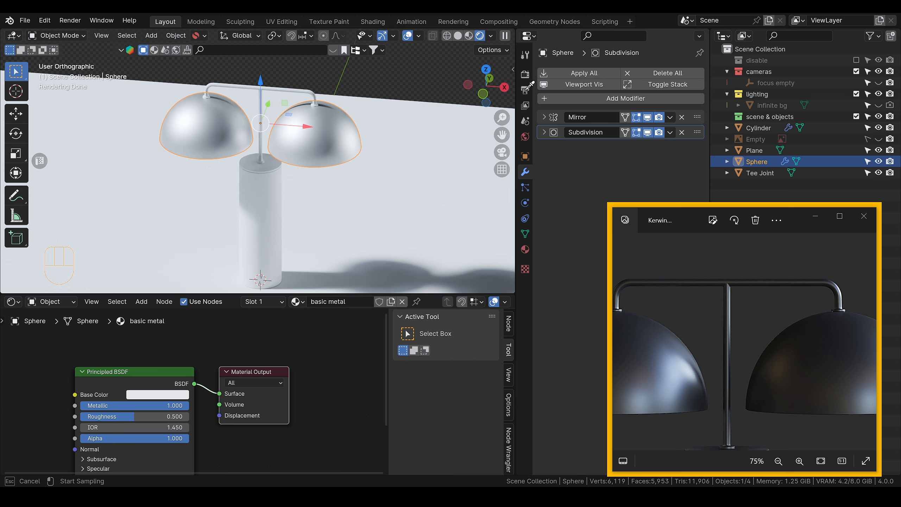
Step: Change the basic metal material's Base Color to a very dark neutral grey with Saturation 0.000 and Value 0.067
{"action": "left_click", "coordinate": [505, 85]}
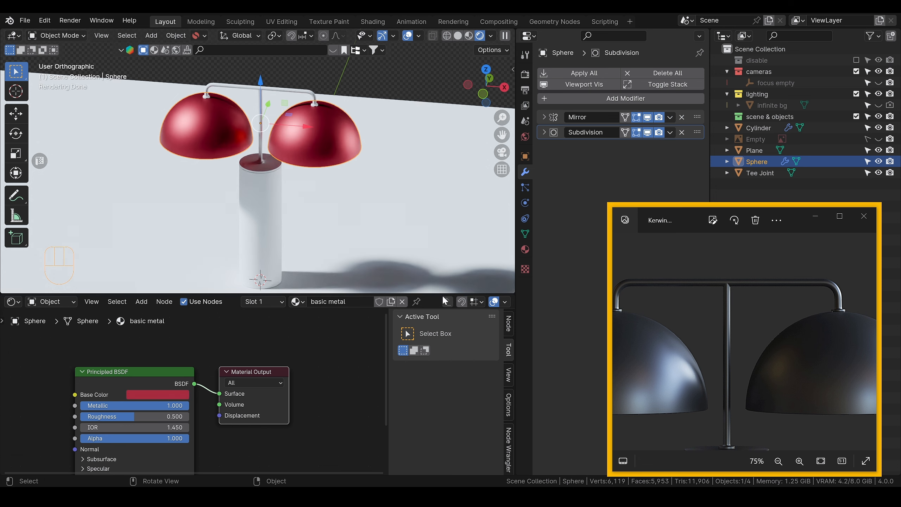
{"action": "left_click", "coordinate": [180, 396]}
{"action": "left_click_drag", "start_coordinate": [262, 375], "coordinate": [336, 366]}
{"action": "left_click_drag", "start_coordinate": [143, 375], "coordinate": [169, 363]}
{"action": "left_click", "coordinate": [180, 386]}
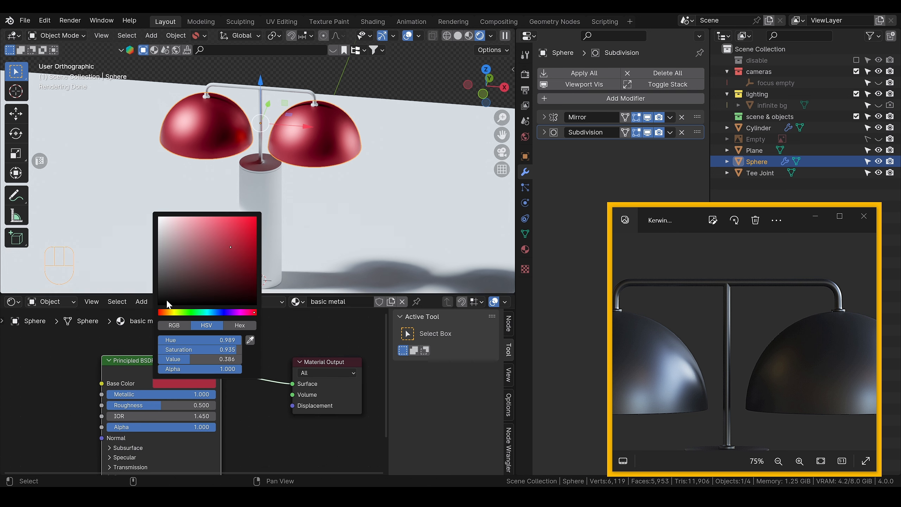
{"action": "left_click_drag", "start_coordinate": [230, 247], "coordinate": [158, 282]}
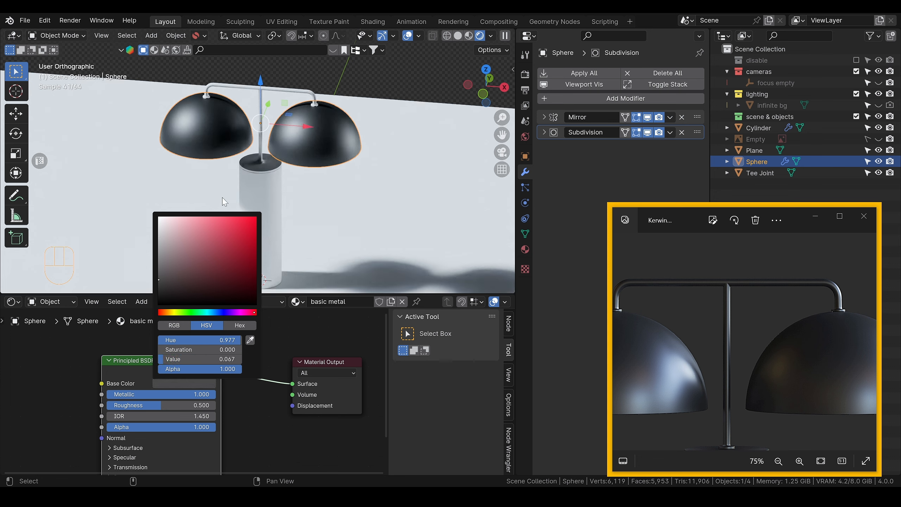
Step: Rotate the studio_small_03 world environment lighting to a Rotation of 14.200
{"action": "left_click_drag", "start_coordinate": [261, 201], "coordinate": [314, 191]}
{"action": "middle_click_drag", "start_coordinate": [296, 198], "coordinate": [325, 197], "text": "alt"}
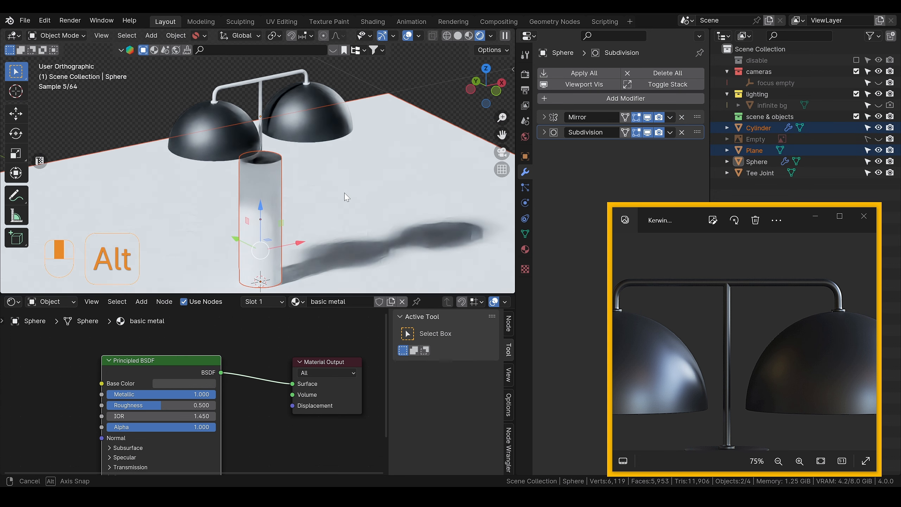
{"action": "left_click", "coordinate": [526, 137]}
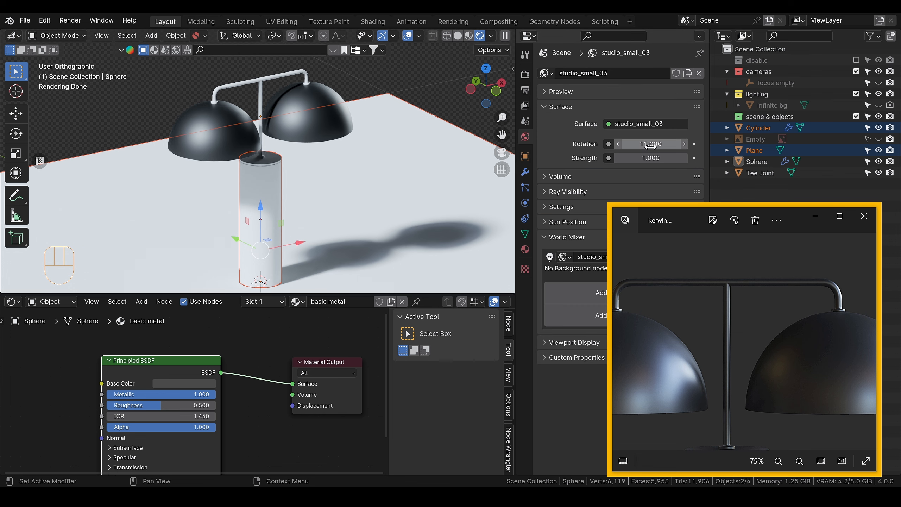
{"action": "mouse_move", "coordinate": [658, 146]}
{"action": "left_mouse_down"}
{"action": "mouse_move", "coordinate": [677, 145]}
{"action": "mouse_move", "coordinate": [670, 145]}
{"action": "left_mouse_up"}
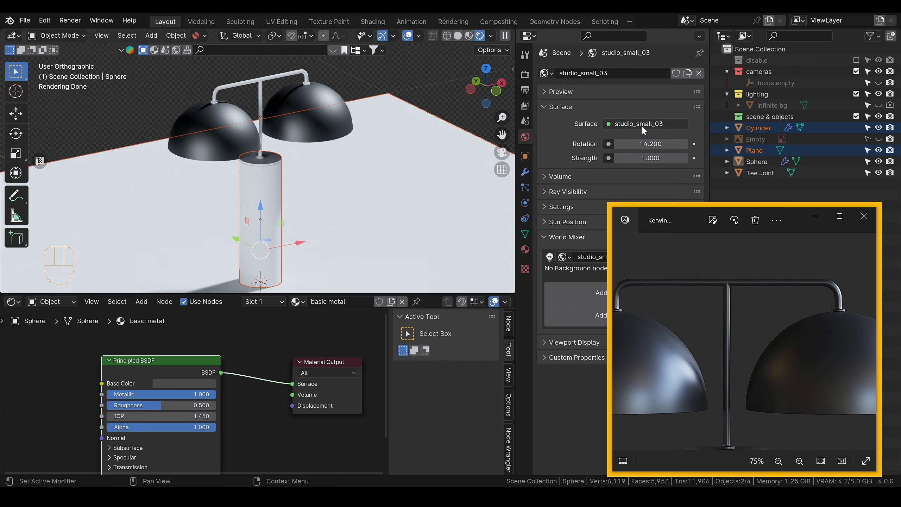
Step: Adjust the dome's basic metal material against the reference photo and set its Roughness to 0.414
{"action": "scroll", "coordinate": [291, 176], "scroll_direction": "up", "scroll_amount": 2}
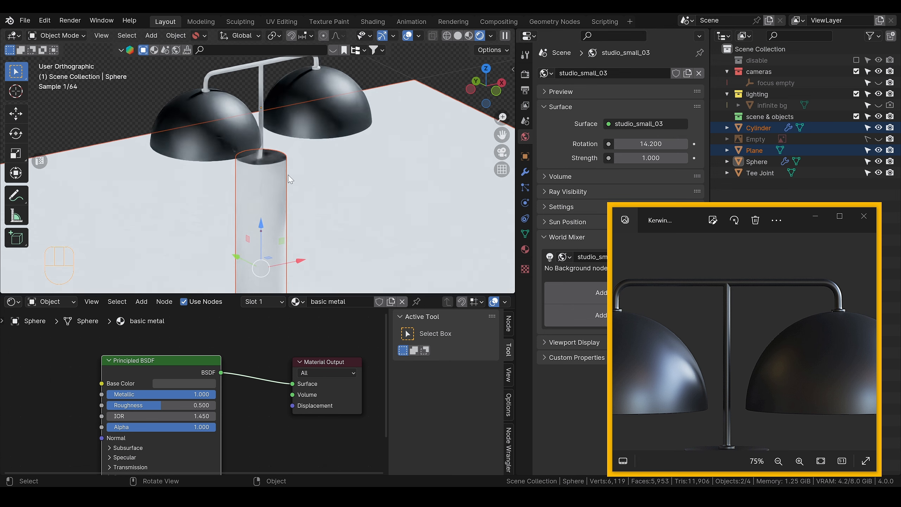
{"action": "middle_click_drag", "start_coordinate": [359, 115], "coordinate": [296, 184], "text": "shift"}
{"action": "scroll", "coordinate": [296, 183], "scroll_direction": "up", "scroll_amount": 3}
{"action": "scroll", "coordinate": [298, 188], "scroll_direction": "up", "scroll_amount": 1}
{"action": "left_click", "coordinate": [302, 198]}
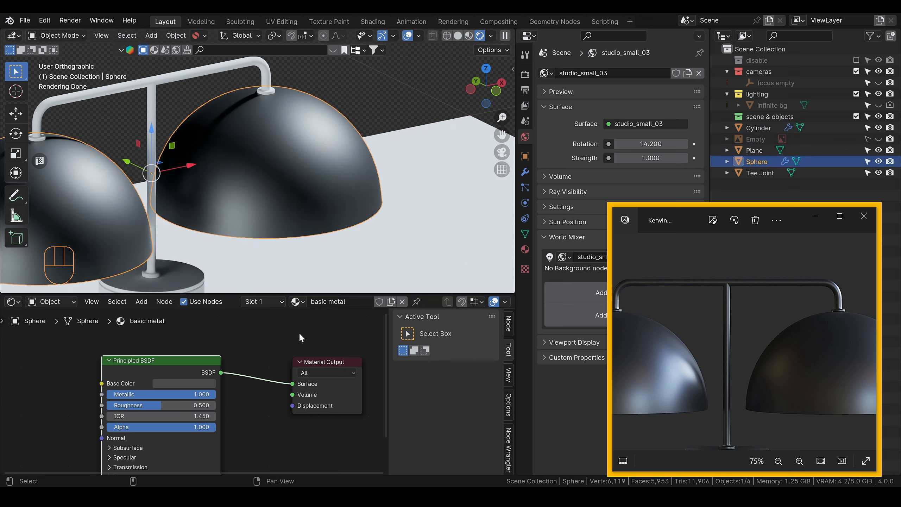
{"action": "left_click_drag", "start_coordinate": [161, 405], "coordinate": [147, 405]}
{"action": "scroll", "coordinate": [782, 383], "scroll_direction": "down", "scroll_amount": 2}
{"action": "scroll", "coordinate": [782, 382], "scroll_direction": "up", "scroll_amount": 2}
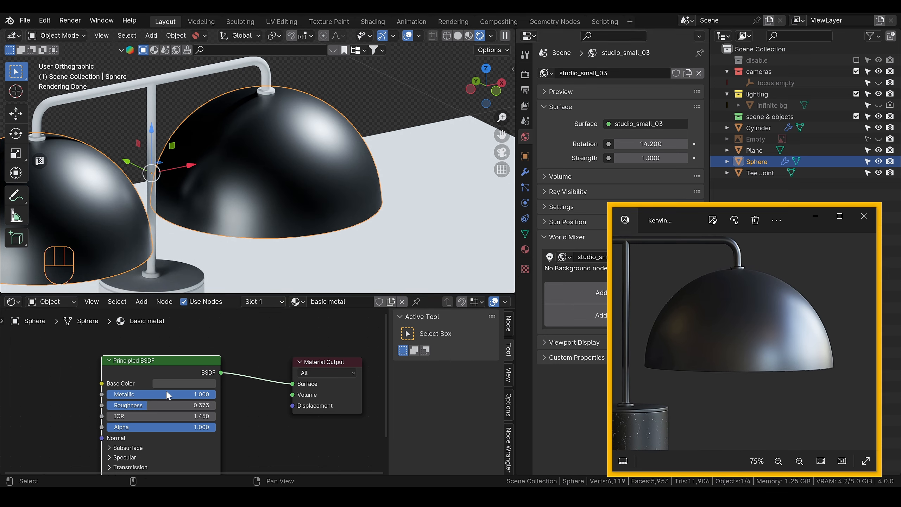
{"action": "left_click_drag", "start_coordinate": [136, 406], "coordinate": [127, 405]}
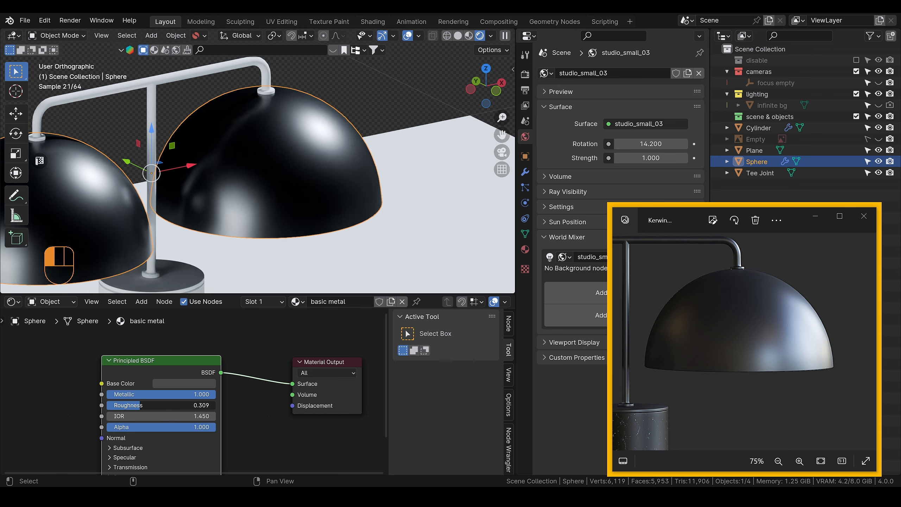
{"action": "left_click", "coordinate": [177, 383]}
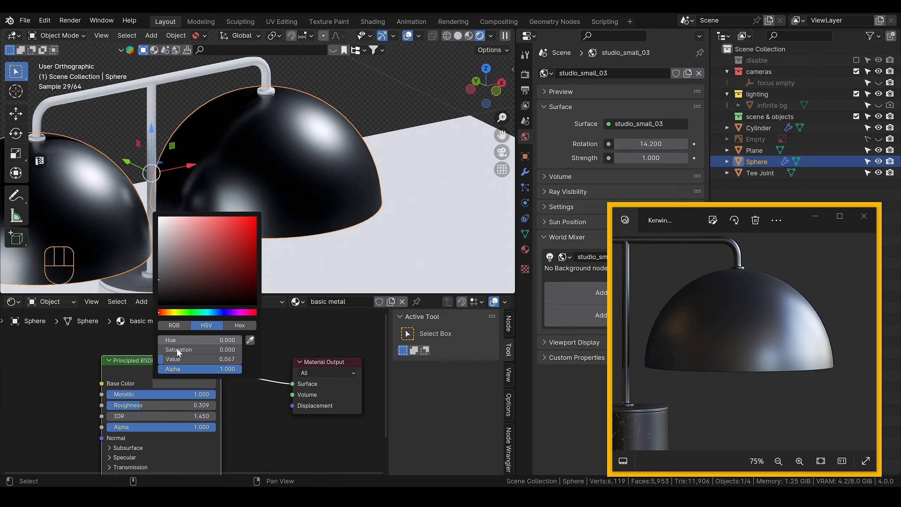
{"action": "left_click_drag", "start_coordinate": [132, 405], "coordinate": [143, 405]}
Step: Move the Principled BSDF node a little higher in the domes' node setup
{"action": "scroll", "coordinate": [159, 405], "scroll_direction": "down", "scroll_amount": 2}
{"action": "scroll", "coordinate": [243, 245], "scroll_direction": "down", "scroll_amount": 3}
{"action": "middle_click_drag", "start_coordinate": [237, 228], "coordinate": [339, 185], "text": "alt"}
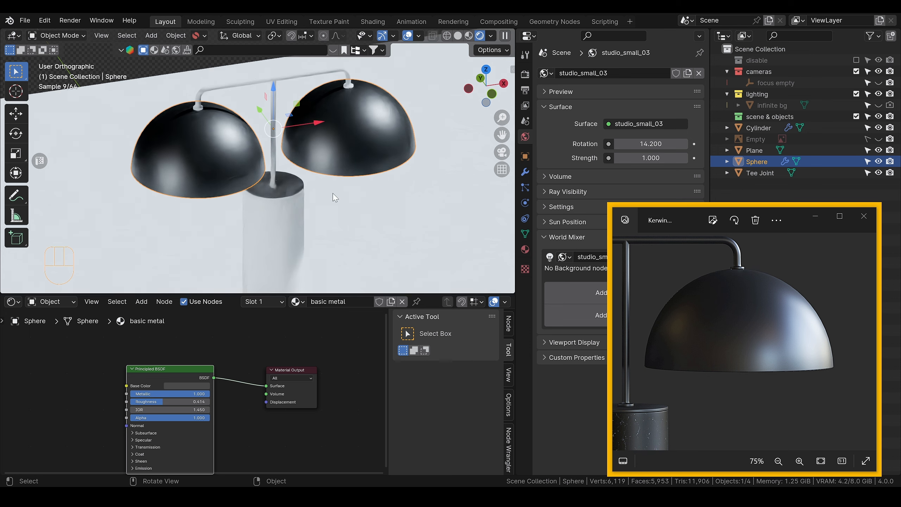
{"action": "left_click_drag", "start_coordinate": [153, 372], "coordinate": [153, 345]}
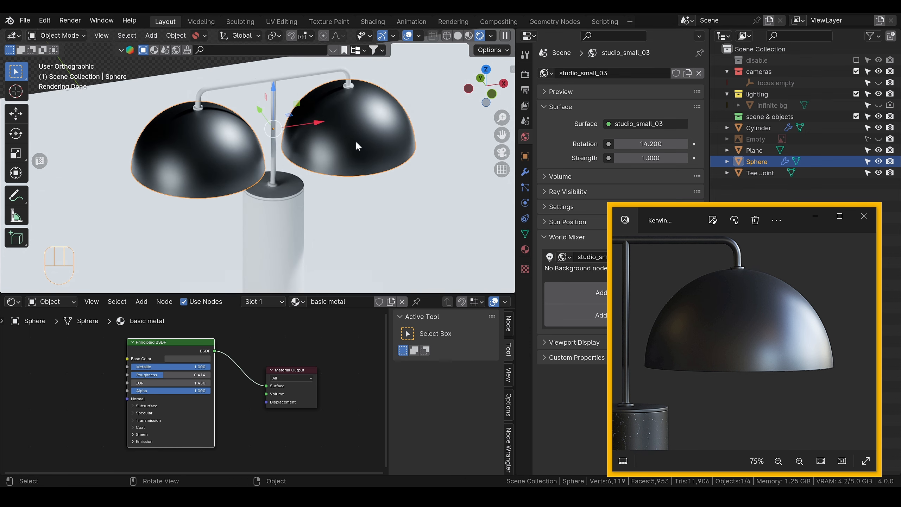
Step: Assign the basic metal material to the Tee Joint tubing and make it an independent copy for that object
{"action": "scroll", "coordinate": [356, 141], "scroll_direction": "up", "scroll_amount": 3}
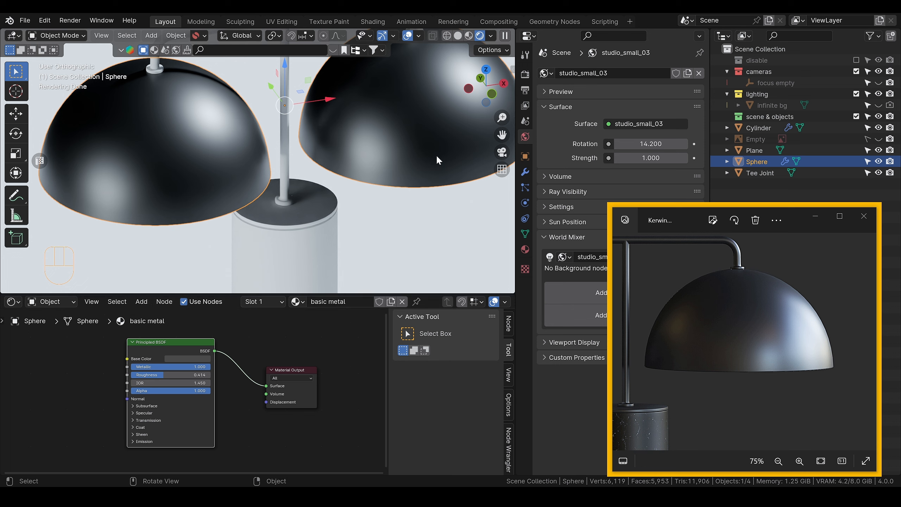
{"action": "left_click_drag", "start_coordinate": [148, 247], "coordinate": [415, 149]}
{"action": "left_click", "coordinate": [415, 153]}
{"action": "scroll", "coordinate": [415, 153], "scroll_direction": "down", "scroll_amount": 3}
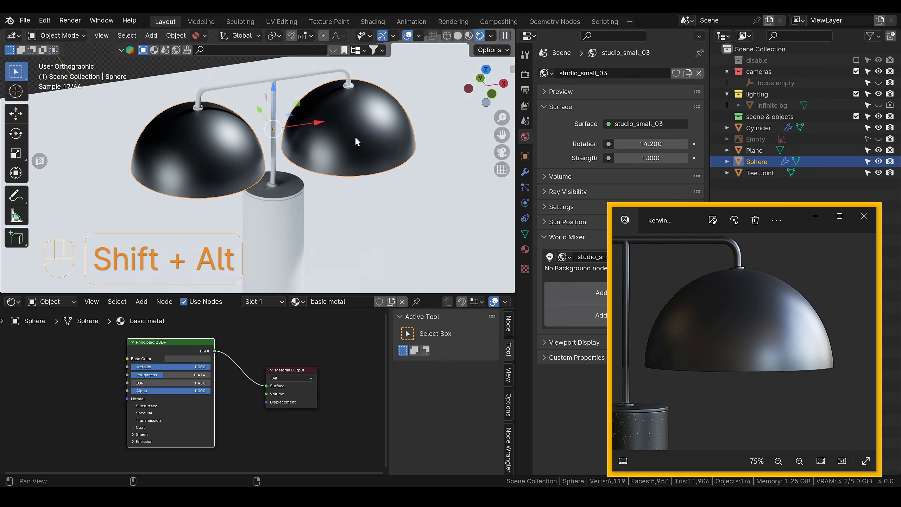
{"action": "middle_click_drag", "start_coordinate": [356, 141], "coordinate": [334, 140], "text": "shift"}
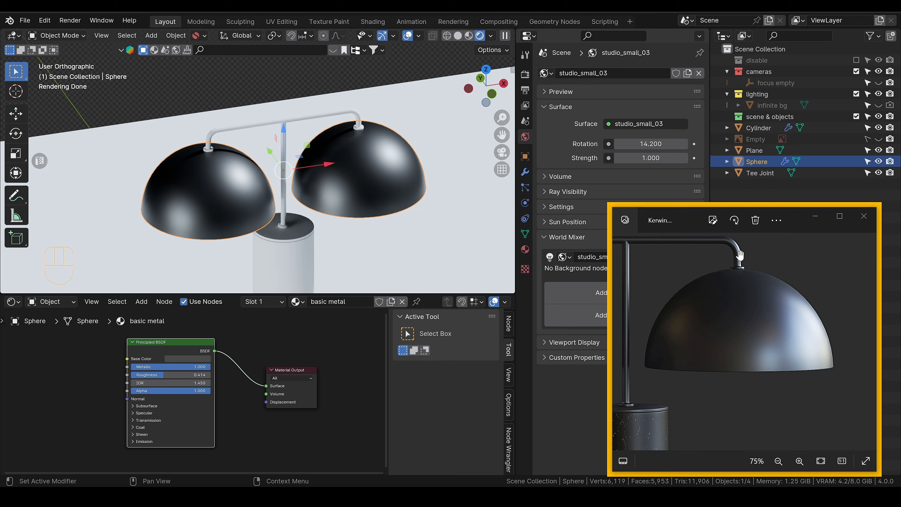
{"action": "left_click", "coordinate": [302, 121]}
{"action": "left_click", "coordinate": [242, 301]}
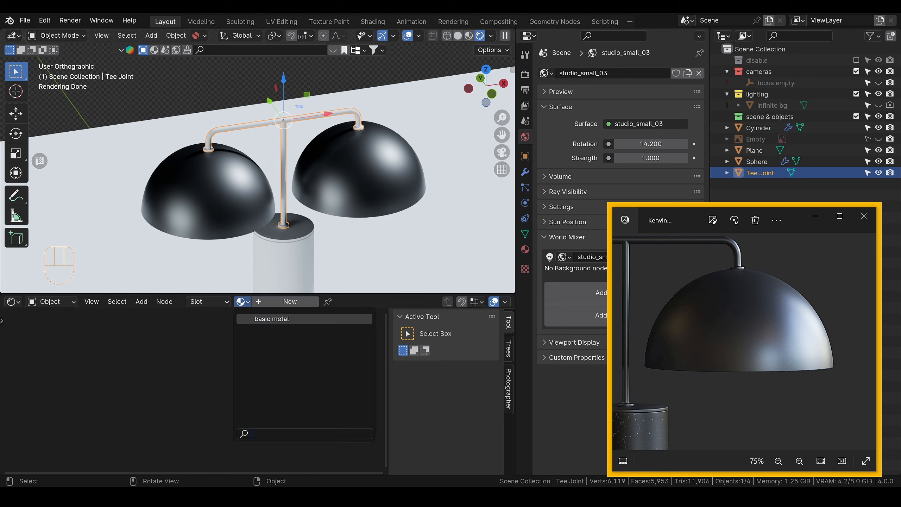
{"action": "left_click", "coordinate": [271, 319]}
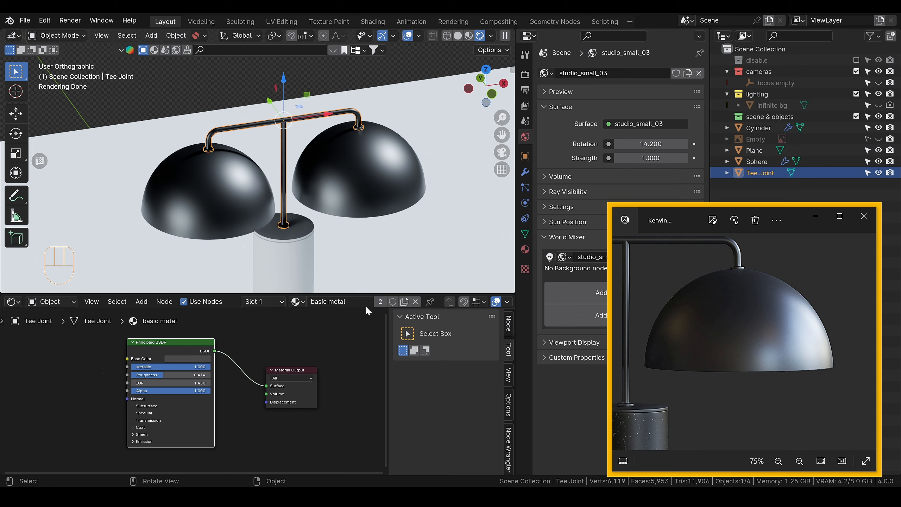
{"action": "left_click", "coordinate": [385, 303]}
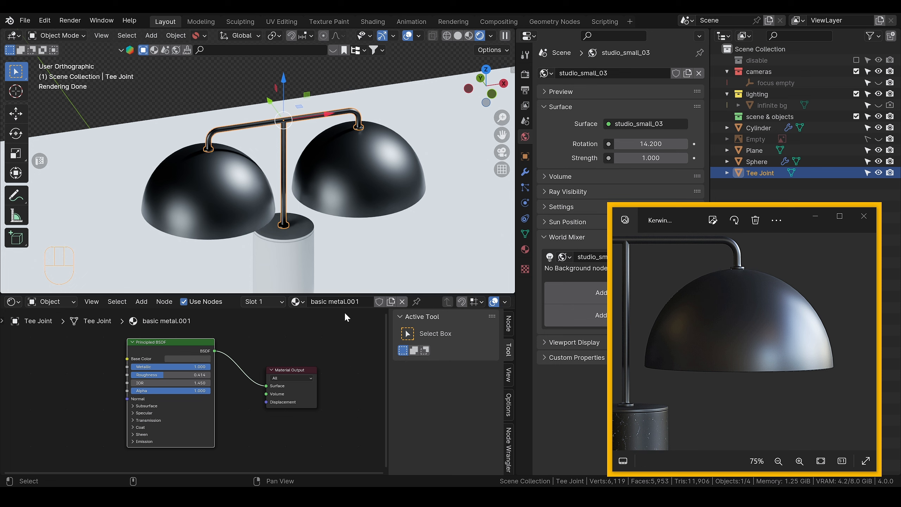
Step: Set the Roughness of the Tee Joint's copied metal material to 0.337
{"action": "scroll", "coordinate": [389, 153], "scroll_direction": "up", "scroll_amount": 7}
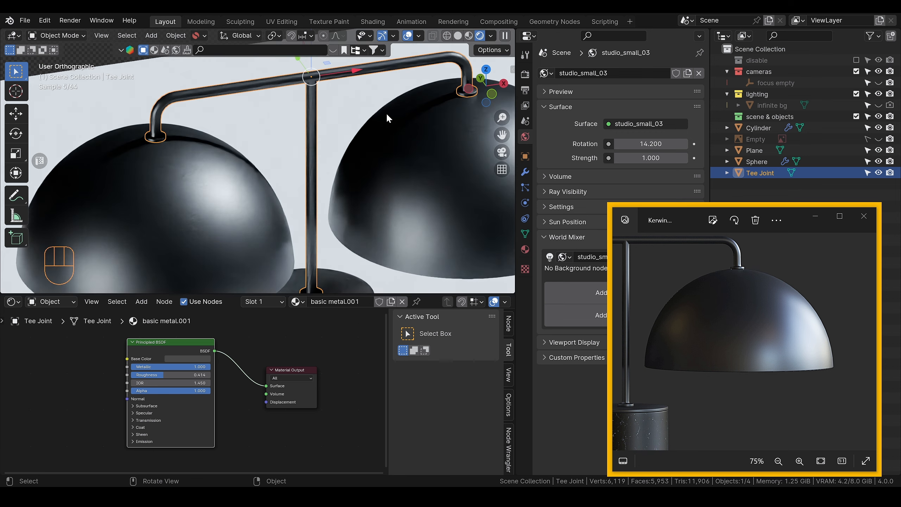
{"action": "left_click_drag", "start_coordinate": [159, 379], "coordinate": [144, 378]}
{"action": "scroll", "coordinate": [308, 240], "scroll_direction": "down", "scroll_amount": 4}
{"action": "middle_click_drag", "start_coordinate": [431, 194], "coordinate": [340, 185]}
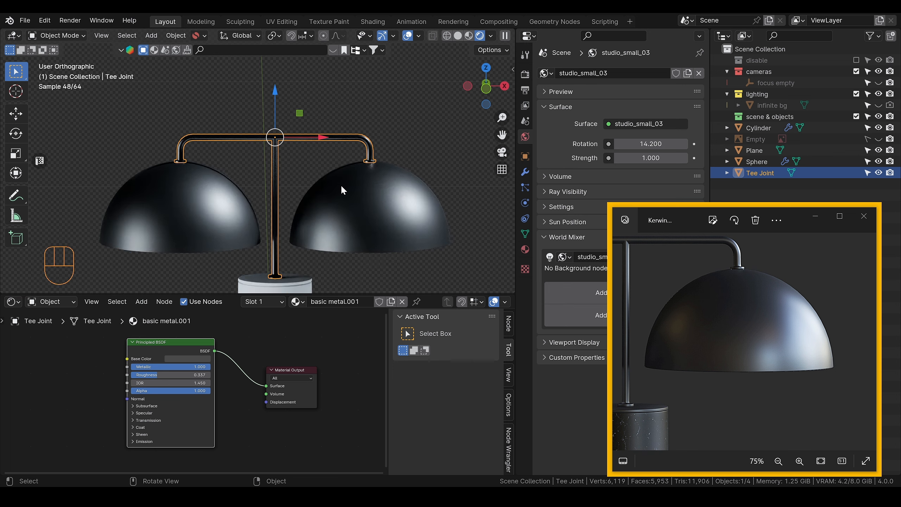
Step: Switch to the web browser and open the ambientCG website in a new tab
{"action": "scroll", "coordinate": [356, 211], "scroll_direction": "down", "scroll_amount": 2}
{"action": "middle_click_drag", "start_coordinate": [326, 222], "coordinate": [312, 104], "text": "shift"}
{"action": "scroll", "coordinate": [307, 220], "scroll_direction": "up", "scroll_amount": 3}
{"action": "scroll", "coordinate": [319, 164], "scroll_direction": "down", "scroll_amount": 3}
{"action": "middle_click_drag", "start_coordinate": [321, 170], "coordinate": [329, 186], "text": "alt"}
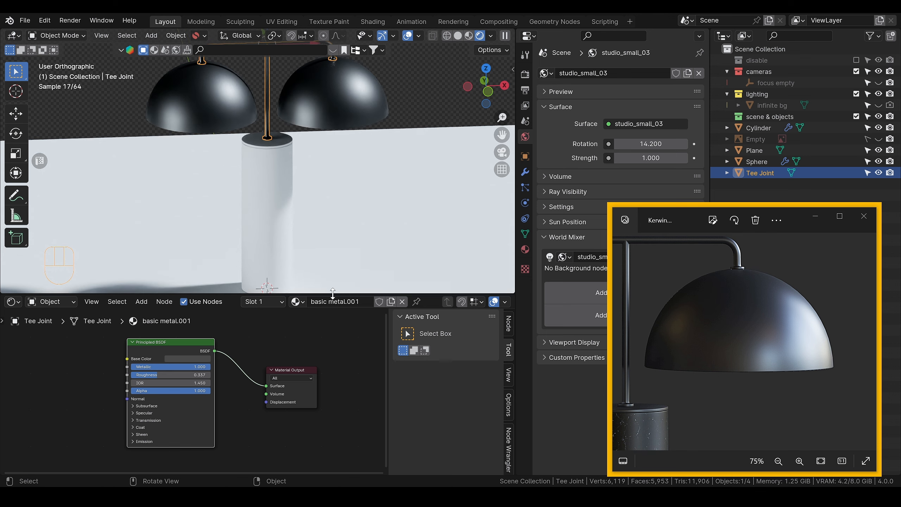
{"action": "key", "text": "alt+Tab"}
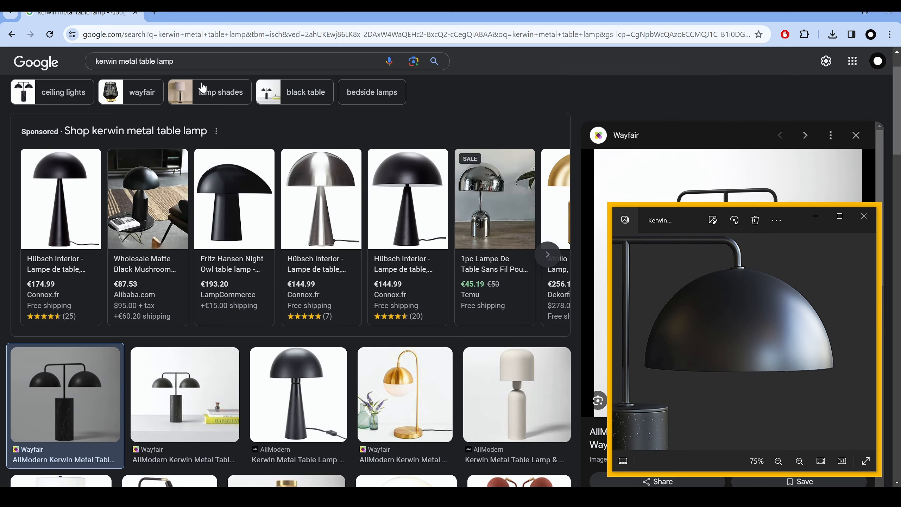
{"action": "left_click", "coordinate": [162, 18]}
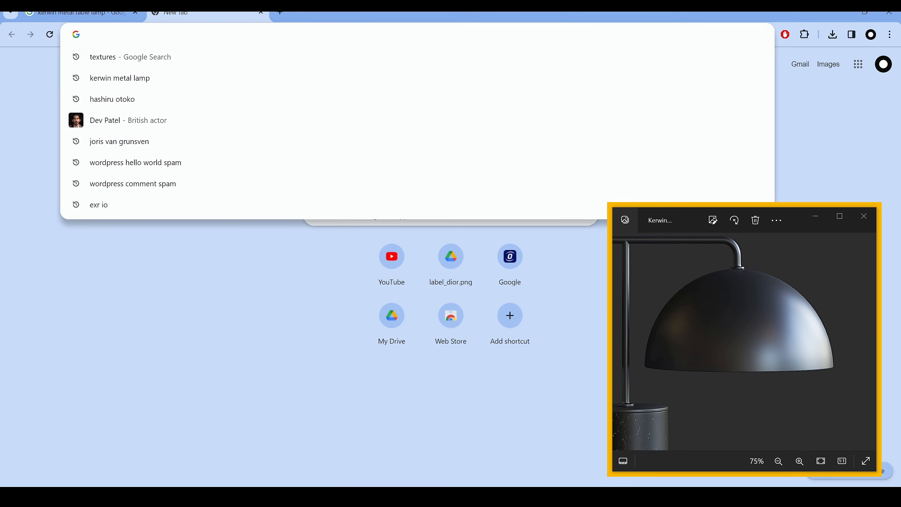
{"action": "type", "text": "ambientcg.com"}
{"action": "key", "text": "Return"}
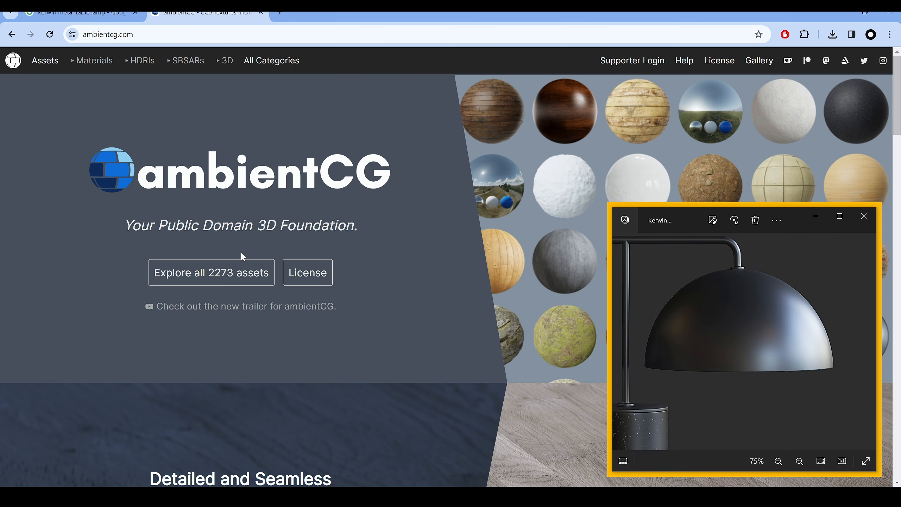
Step: Search the ambientCG assets for marble and open the Marble 020 texture page
{"action": "left_click", "coordinate": [239, 266]}
{"action": "type", "text": "marble"}
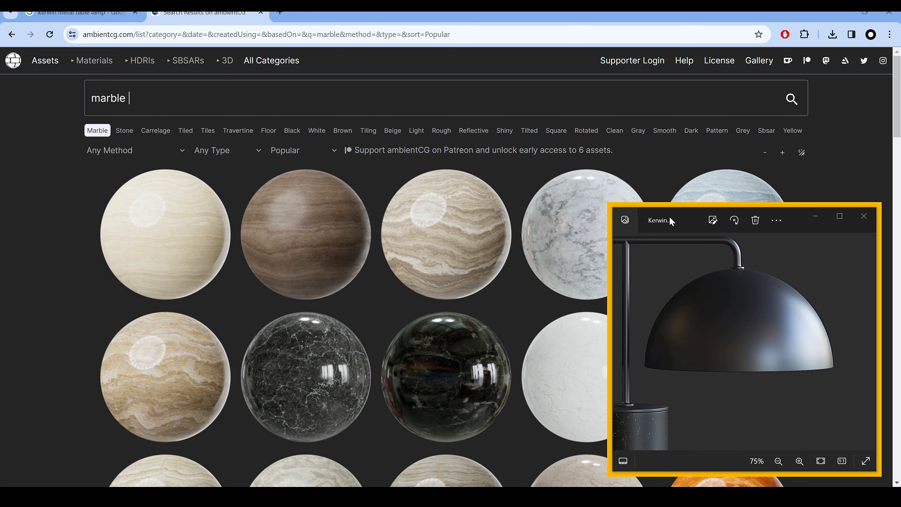
{"action": "scroll", "coordinate": [483, 256], "scroll_direction": "down", "scroll_amount": 4}
{"action": "scroll", "coordinate": [488, 254], "scroll_direction": "down", "scroll_amount": 6}
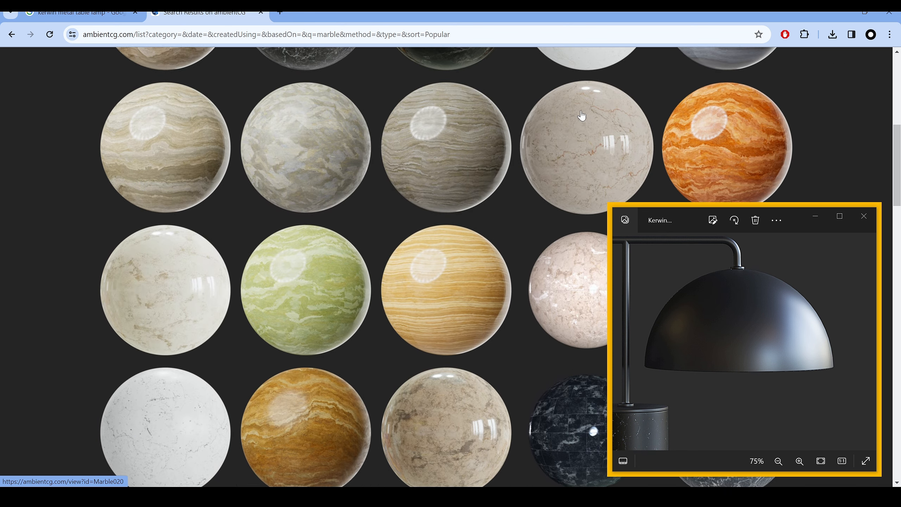
{"action": "left_click", "coordinate": [581, 115]}
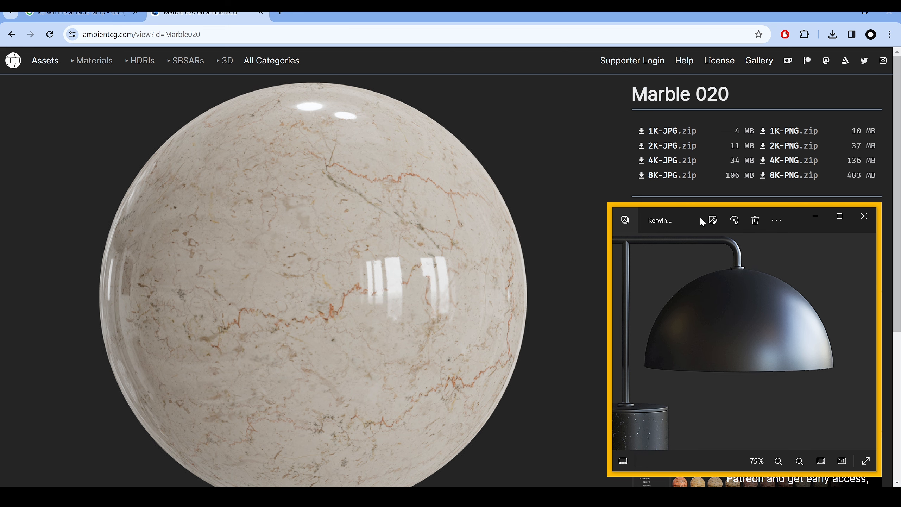
{"action": "left_click_drag", "start_coordinate": [700, 217], "coordinate": [0, 108]}
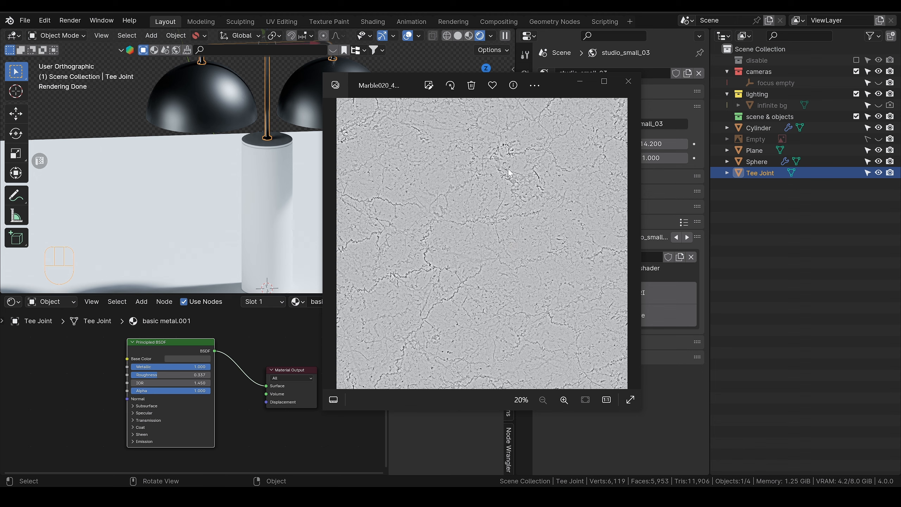
Step: Inspect the Marble 020 displacement map and add Marble020_4K-JPG_Displacement.jpg as an image texture node beside the Principled BSDF
{"action": "scroll", "coordinate": [519, 259], "scroll_direction": "up", "scroll_amount": 5}
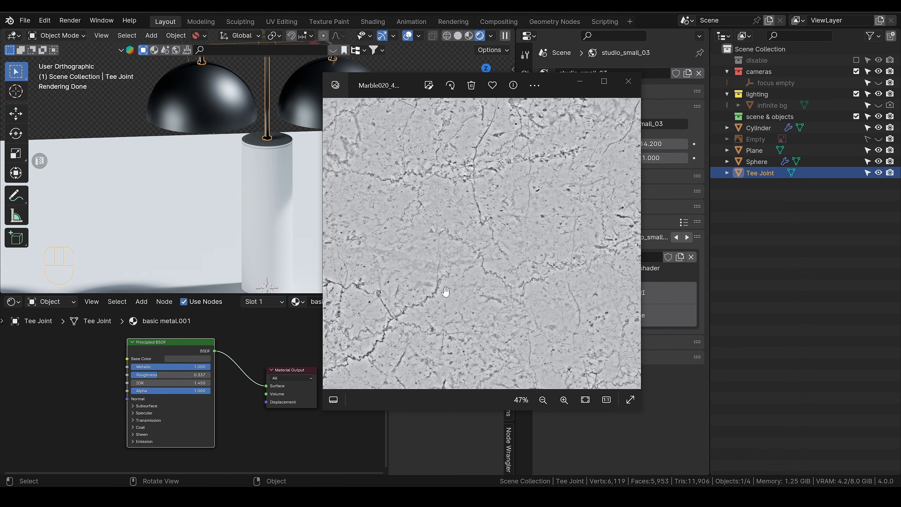
{"action": "left_click_drag", "start_coordinate": [411, 309], "coordinate": [498, 272]}
{"action": "scroll", "coordinate": [498, 272], "scroll_direction": "down", "scroll_amount": 2}
{"action": "scroll", "coordinate": [495, 263], "scroll_direction": "down", "scroll_amount": 2}
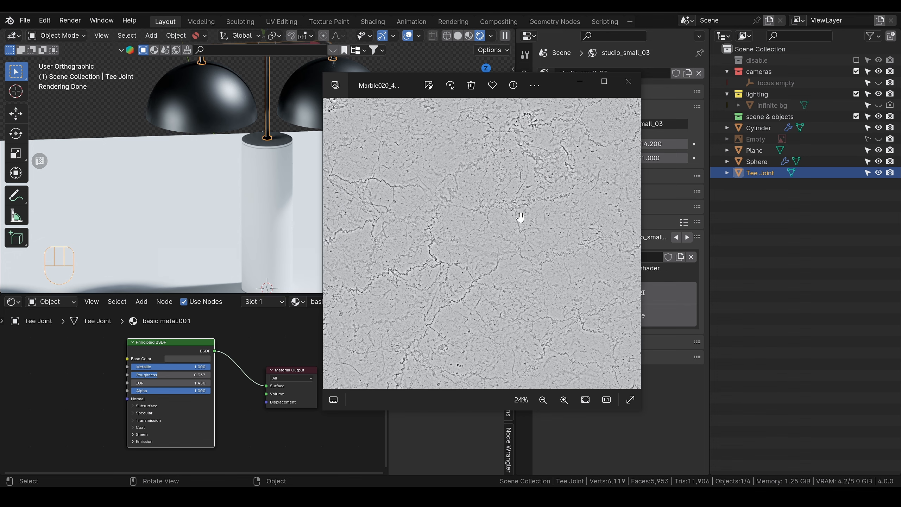
{"action": "left_click", "coordinate": [274, 184]}
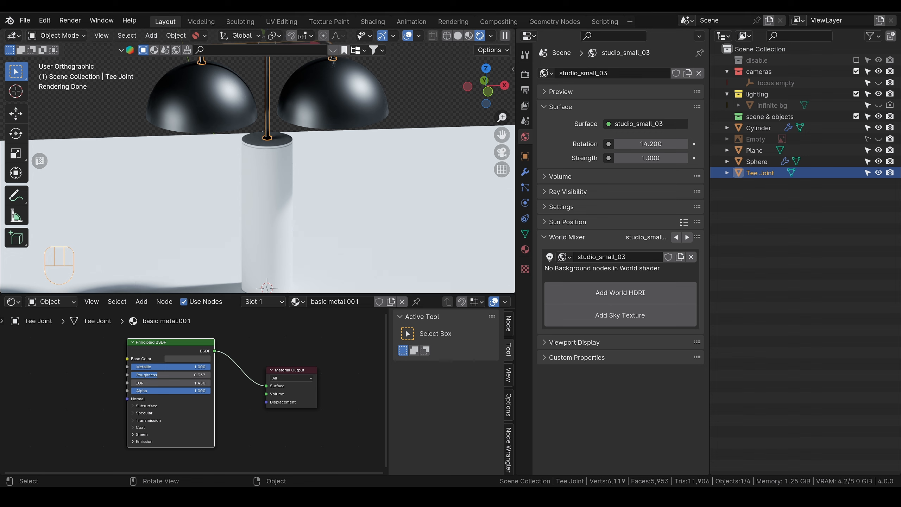
{"action": "left_click_drag", "start_coordinate": [131, 373], "coordinate": [58, 366]}
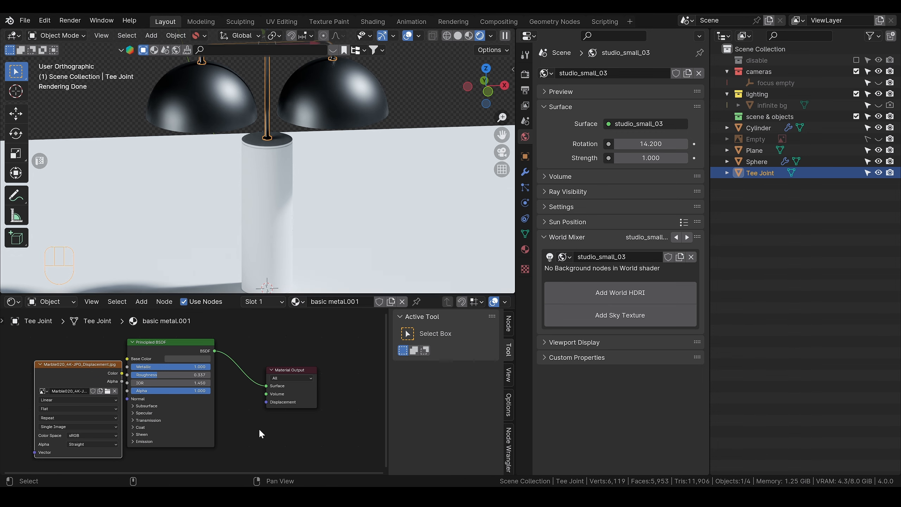
{"action": "scroll", "coordinate": [262, 434], "scroll_direction": "down", "scroll_amount": 2}
{"action": "middle_click_drag", "start_coordinate": [273, 429], "coordinate": [350, 390]}
{"action": "left_click_drag", "start_coordinate": [161, 337], "coordinate": [112, 382]}
{"action": "key", "text": "shift+a"}
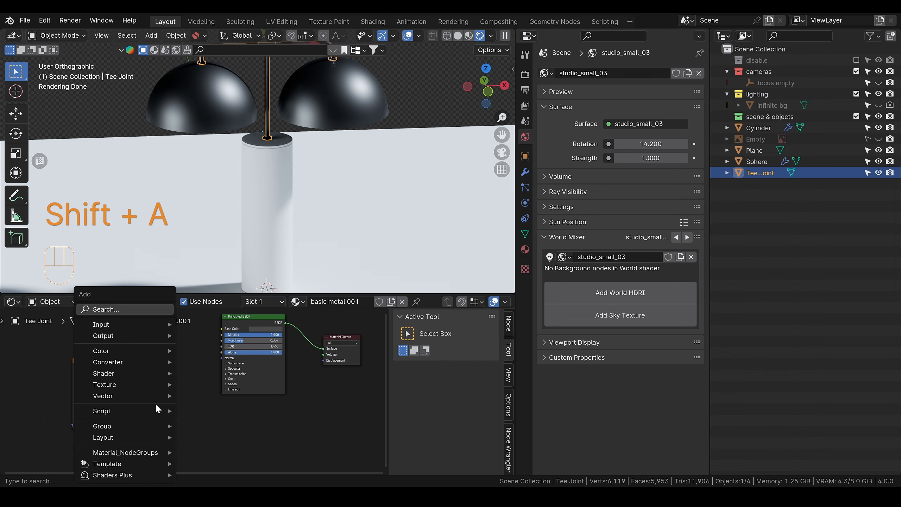
{"action": "type", "text": "mix"}
{"action": "key", "text": "Return"}
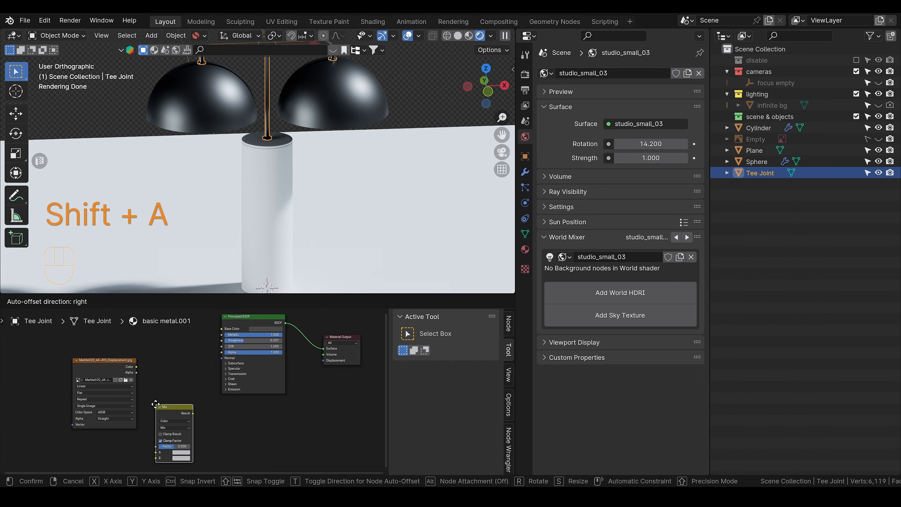
{"action": "left_click", "coordinate": [155, 404]}
Step: Add a Color Ramp node beside the marble displacement image and connect the image's Color output to the ramp's Fac input
{"action": "key", "text": "shift+a"}
{"action": "type", "text": "ram"}
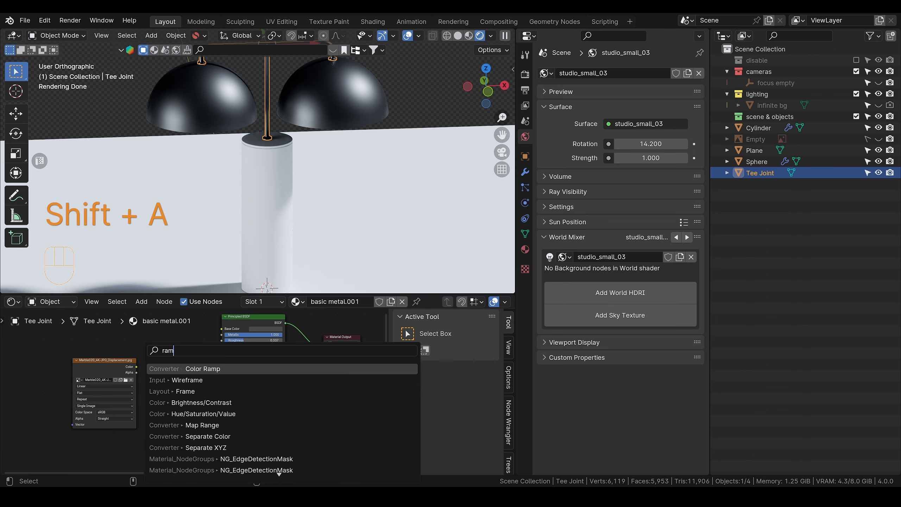
{"action": "type", "text": "p"}
{"action": "key", "text": "BackSpace"}
{"action": "key", "text": "Return"}
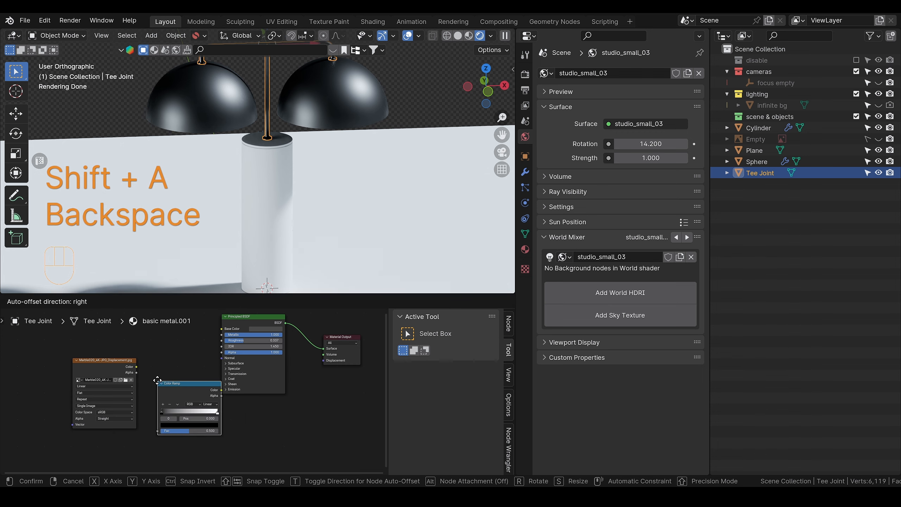
{"action": "left_click", "coordinate": [145, 351]}
{"action": "left_click_drag", "start_coordinate": [116, 361], "coordinate": [145, 400]}
{"action": "left_click_drag", "start_coordinate": [178, 367], "coordinate": [167, 364]}
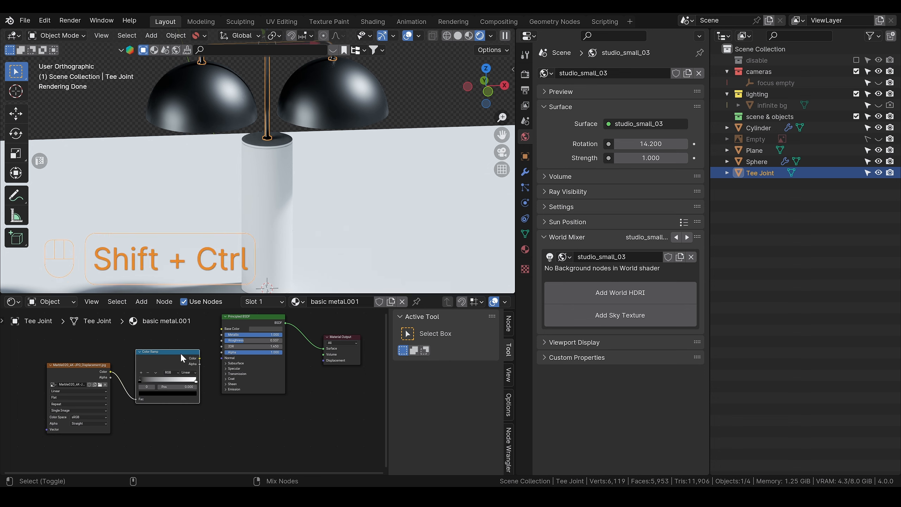
Step: Add Texture Coordinate and Mapping nodes feeding the Vector input of the marble displacement image texture
{"action": "left_click", "coordinate": [86, 369]}
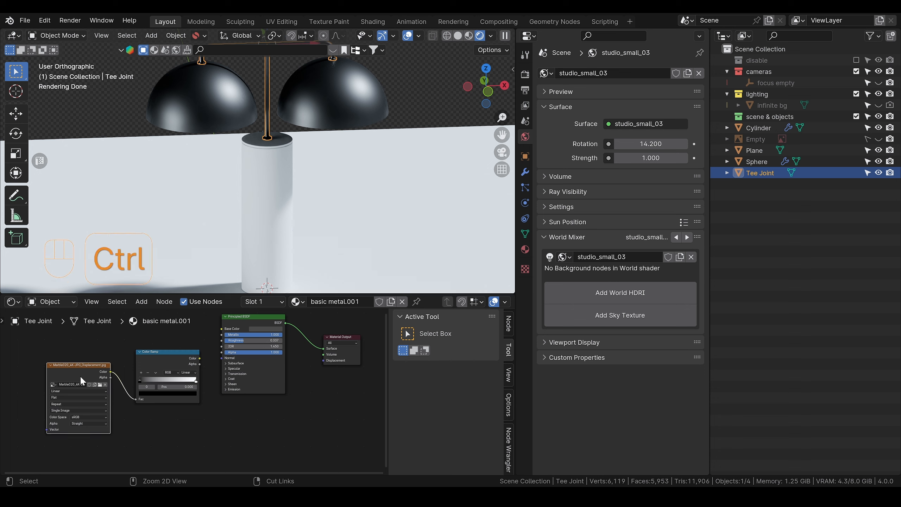
{"action": "key", "text": "ctrl+t"}
{"action": "middle_click_drag", "start_coordinate": [114, 431], "coordinate": [205, 417], "text": "alt+shift"}
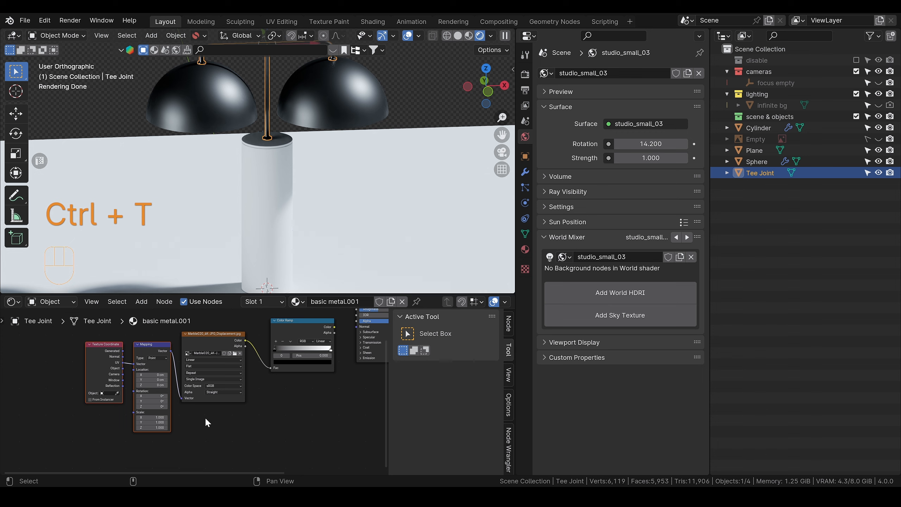
{"action": "scroll", "coordinate": [188, 430], "scroll_direction": "up", "scroll_amount": 2}
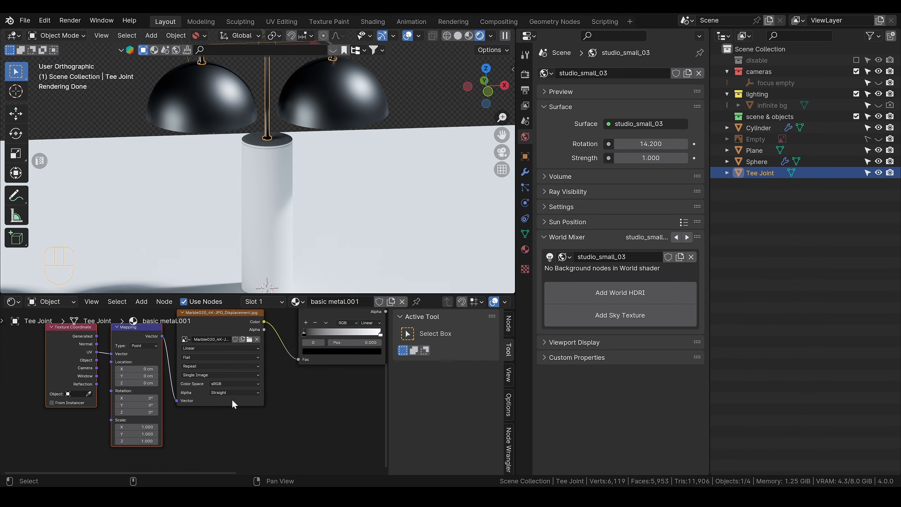
Step: Open the lamp's base cylinder in Edit Mode and show the viewport in solid shading
{"action": "left_click", "coordinate": [285, 186]}
{"action": "scroll", "coordinate": [291, 205], "scroll_direction": "up", "scroll_amount": 3}
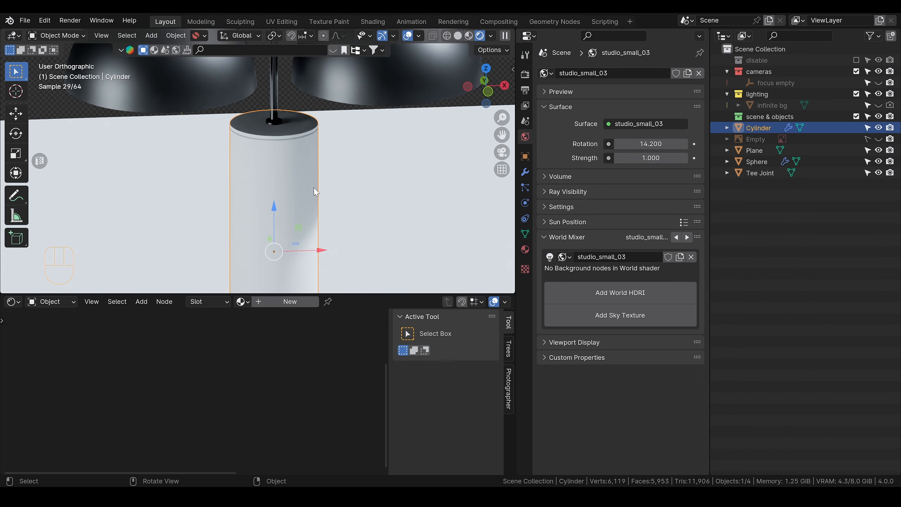
{"action": "scroll", "coordinate": [316, 192], "scroll_direction": "up", "scroll_amount": 1}
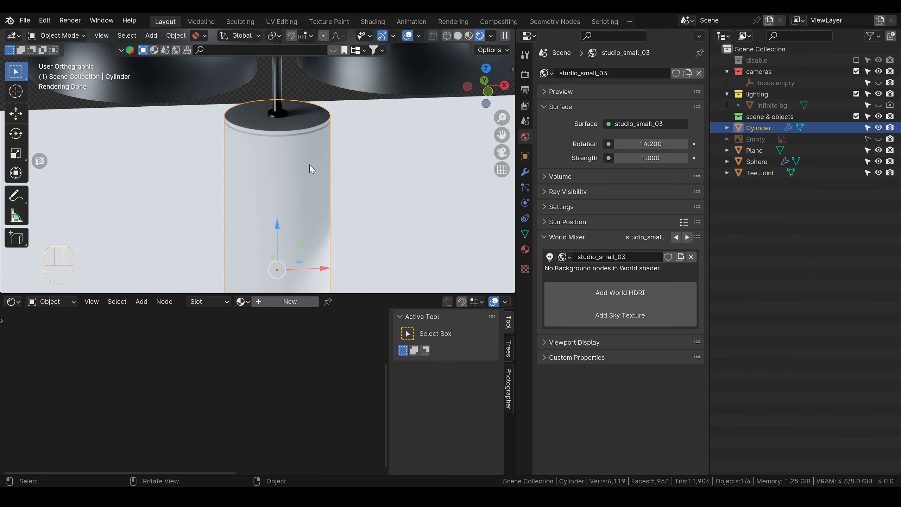
{"action": "key", "text": "Tab"}
{"action": "scroll", "coordinate": [315, 133], "scroll_direction": "up", "scroll_amount": 4}
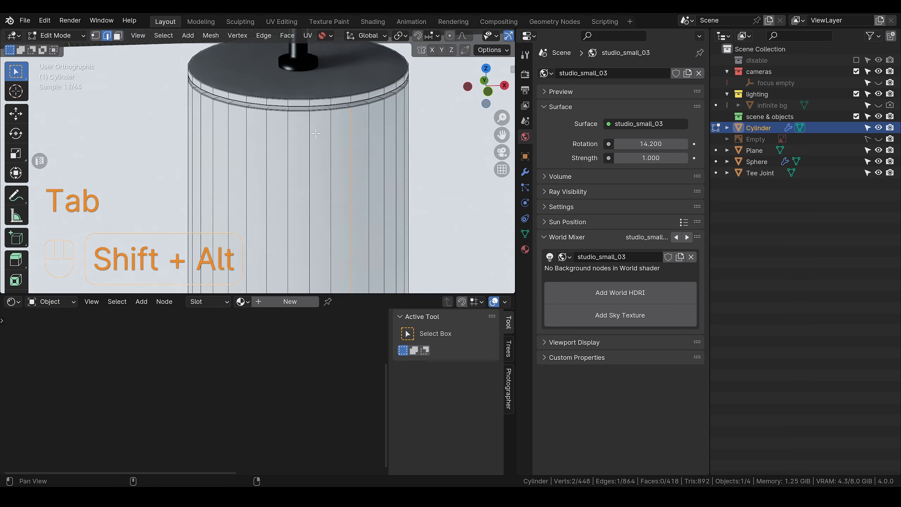
{"action": "left_click_drag", "start_coordinate": [316, 133], "coordinate": [285, 208], "text": "alt+shift"}
{"action": "scroll", "coordinate": [286, 209], "scroll_direction": "up", "scroll_amount": 2}
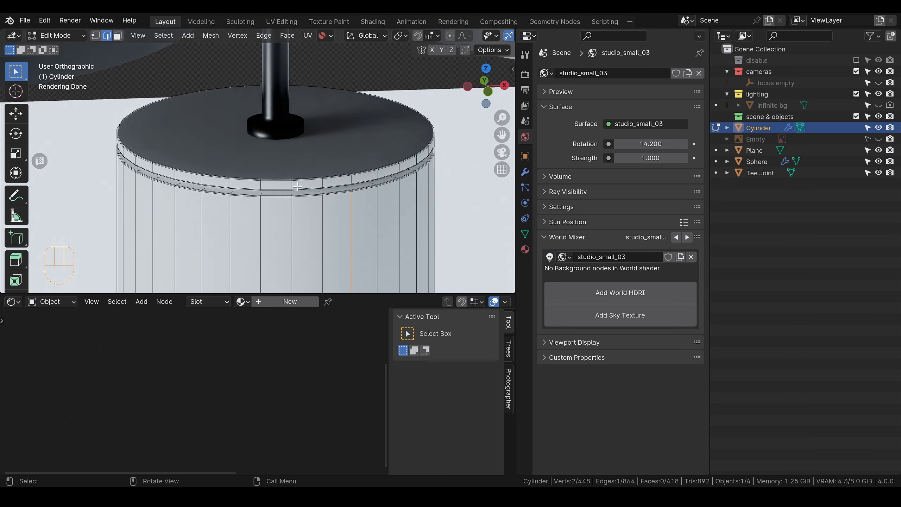
{"action": "scroll", "coordinate": [470, 38], "scroll_direction": "down", "scroll_amount": 5}
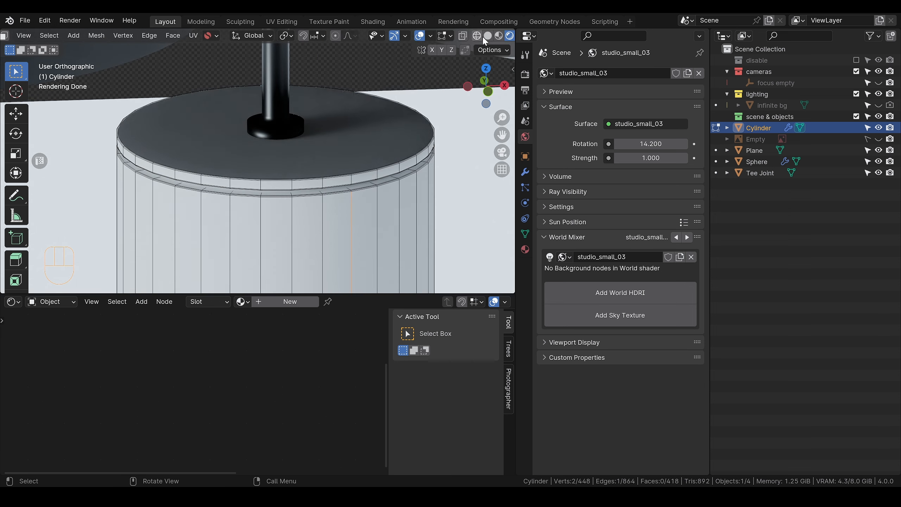
{"action": "left_click", "coordinate": [488, 36]}
{"action": "scroll", "coordinate": [337, 203], "scroll_direction": "up", "scroll_amount": 2}
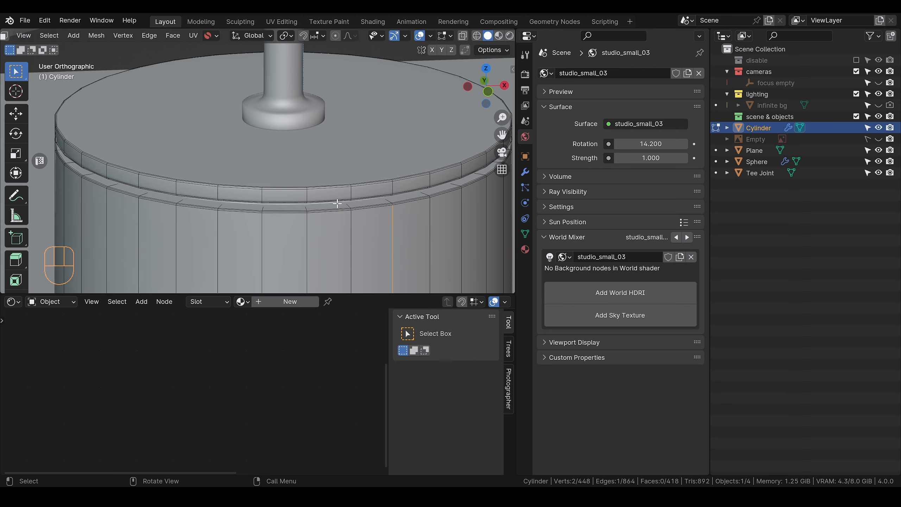
Step: Select three edge loops near the cylinder's upper end: the top rim, the groove's upper edge and the loop below the groove
{"action": "left_click", "coordinate": [303, 188], "text": "alt"}
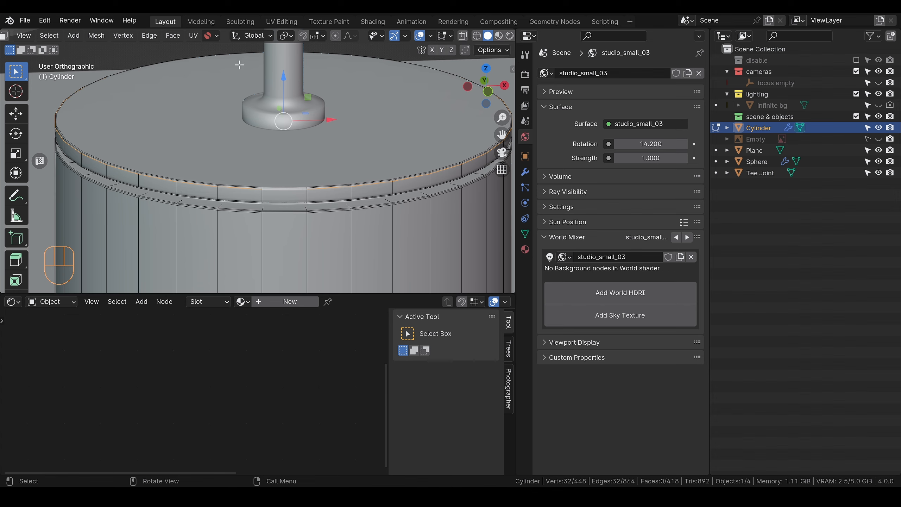
{"action": "scroll", "coordinate": [314, 197], "scroll_direction": "up", "scroll_amount": 2}
{"action": "scroll", "coordinate": [283, 217], "scroll_direction": "up", "scroll_amount": 2}
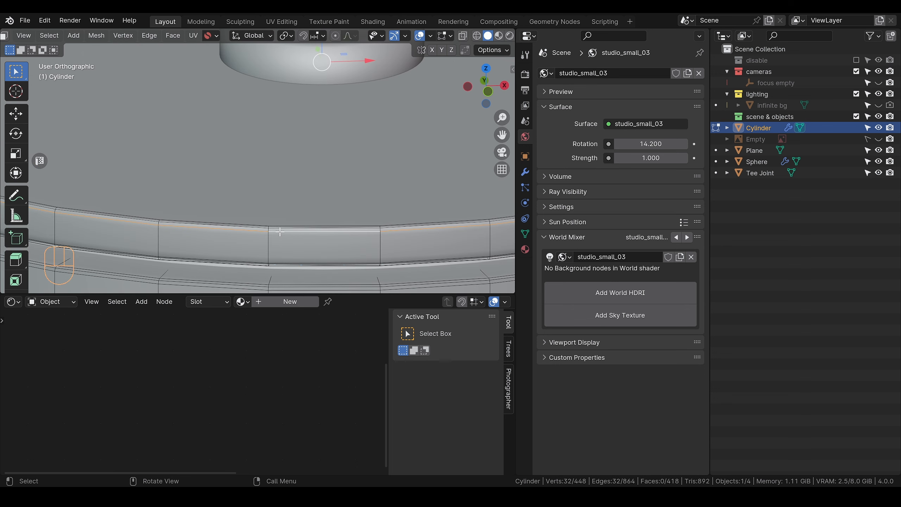
{"action": "middle_click_drag", "start_coordinate": [274, 227], "coordinate": [272, 195]}
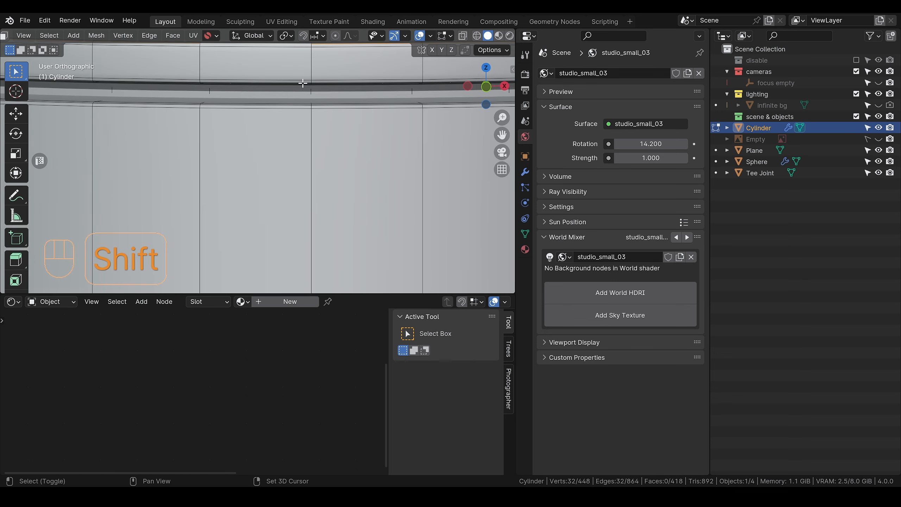
{"action": "left_click", "coordinate": [303, 82], "text": "alt+shift"}
{"action": "scroll", "coordinate": [318, 101], "scroll_direction": "up", "scroll_amount": 2}
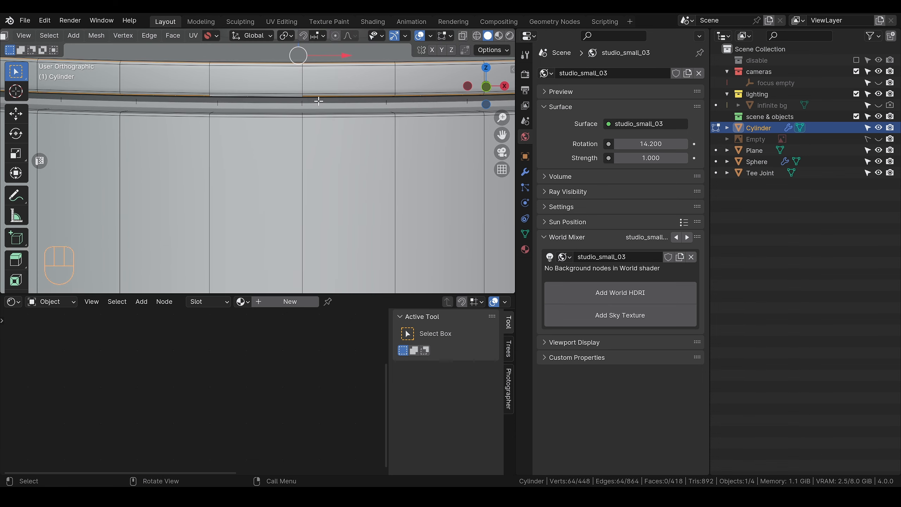
{"action": "left_click", "coordinate": [316, 82], "text": "alt+shift"}
Step: Add the edge loop around the cylinder's bottom rim to the selection
{"action": "scroll", "coordinate": [343, 122], "scroll_direction": "down", "scroll_amount": 13}
{"action": "middle_click_drag", "start_coordinate": [329, 202], "coordinate": [323, 73], "text": "shift"}
{"action": "middle_click_drag", "start_coordinate": [322, 251], "coordinate": [319, 217], "text": "shift"}
{"action": "scroll", "coordinate": [316, 227], "scroll_direction": "up", "scroll_amount": 6}
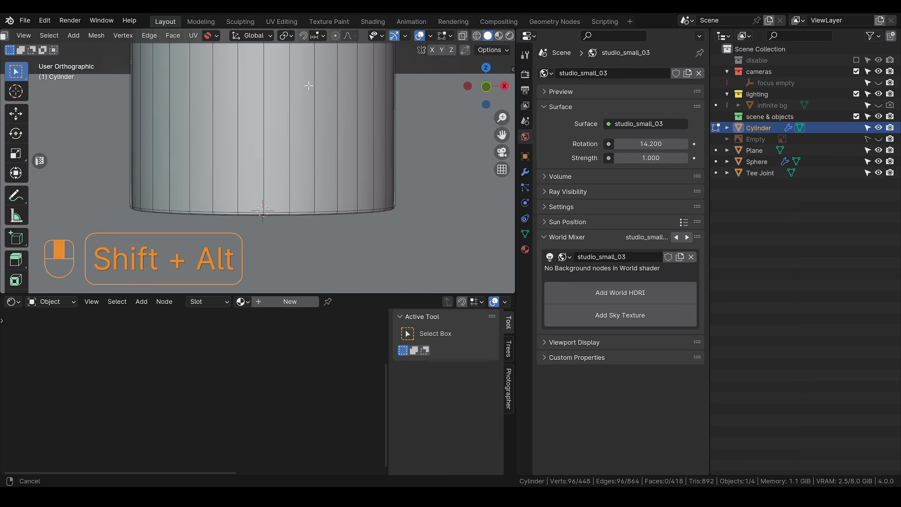
{"action": "scroll", "coordinate": [309, 237], "scroll_direction": "up", "scroll_amount": 4}
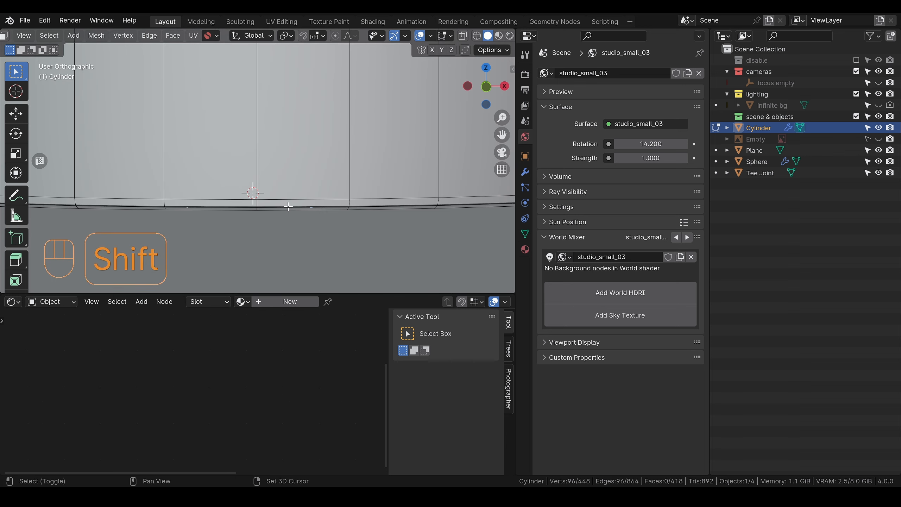
{"action": "left_click", "coordinate": [288, 207], "text": "alt+shift"}
{"action": "scroll", "coordinate": [305, 202], "scroll_direction": "down", "scroll_amount": 10}
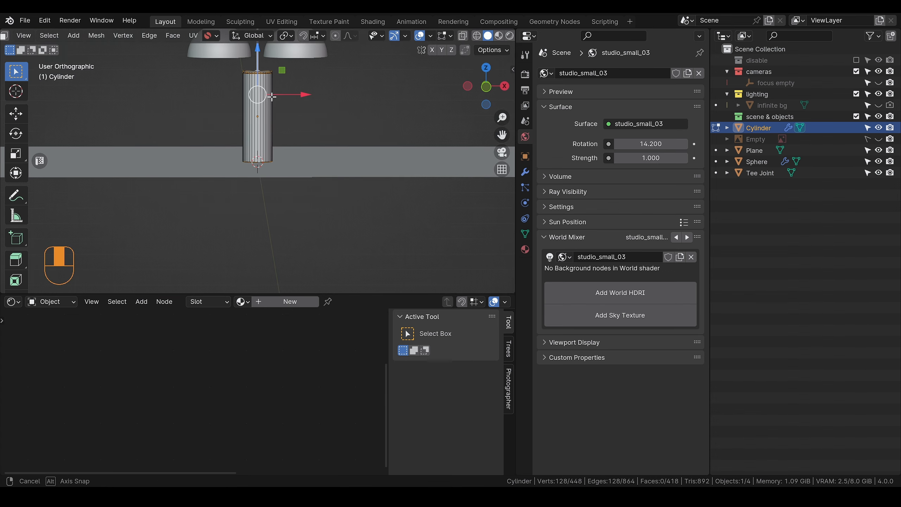
Step: Add a vertical edge line along the cylinder's back to the selection and mark all selected edges as UV seams
{"action": "middle_click_drag", "start_coordinate": [272, 97], "coordinate": [293, 233]}
{"action": "scroll", "coordinate": [284, 103], "scroll_direction": "up", "scroll_amount": 3}
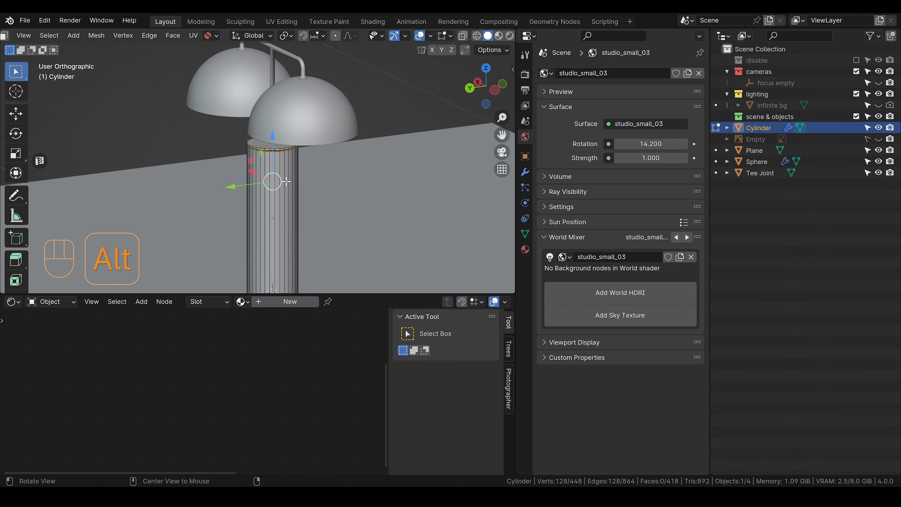
{"action": "left_click_drag", "start_coordinate": [286, 181], "coordinate": [328, 182], "text": "alt"}
{"action": "scroll", "coordinate": [280, 169], "scroll_direction": "up", "scroll_amount": 4}
{"action": "scroll", "coordinate": [273, 142], "scroll_direction": "up", "scroll_amount": 4}
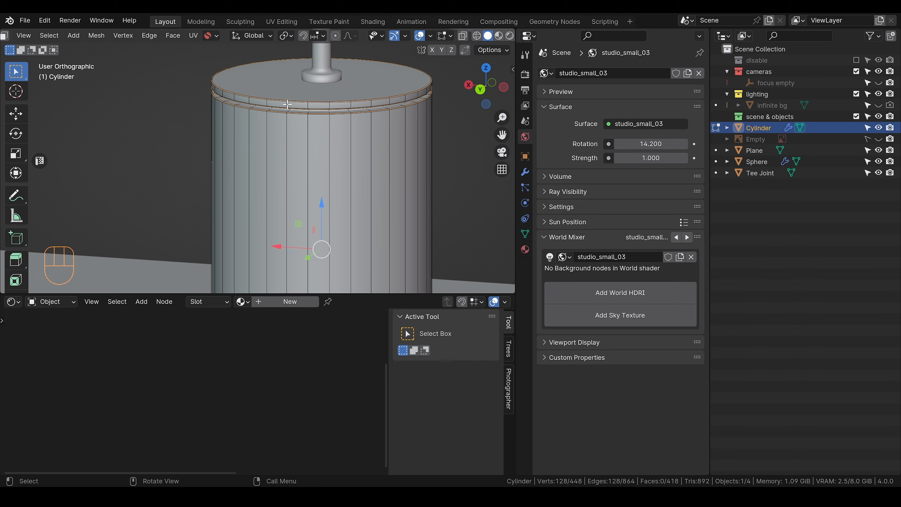
{"action": "scroll", "coordinate": [288, 103], "scroll_direction": "up", "scroll_amount": 3}
{"action": "key", "text": "shift"}
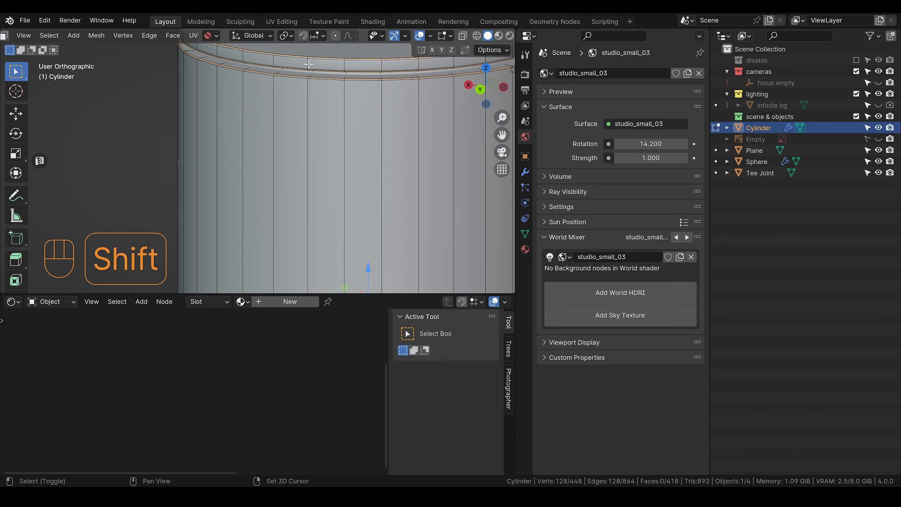
{"action": "double_click", "coordinate": [308, 62], "text": "shift"}
{"action": "scroll", "coordinate": [326, 167], "scroll_direction": "down", "scroll_amount": 10}
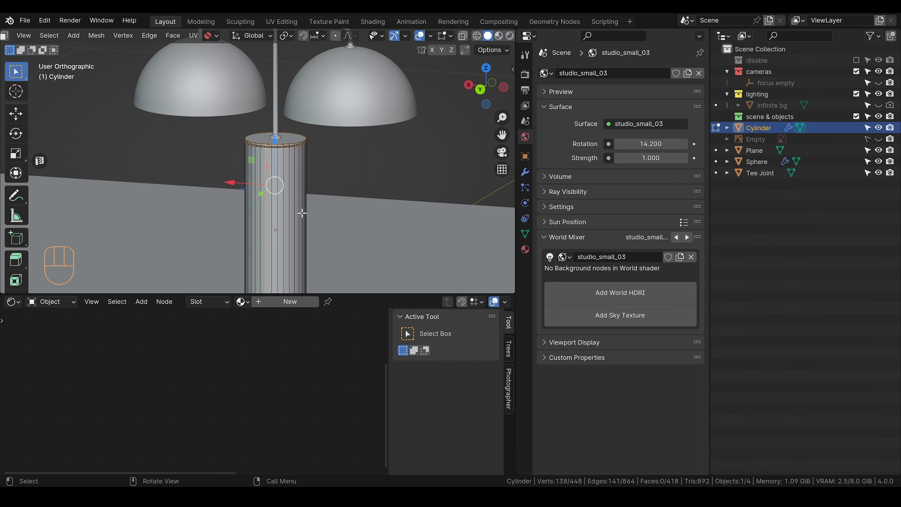
{"action": "key", "text": "u"}
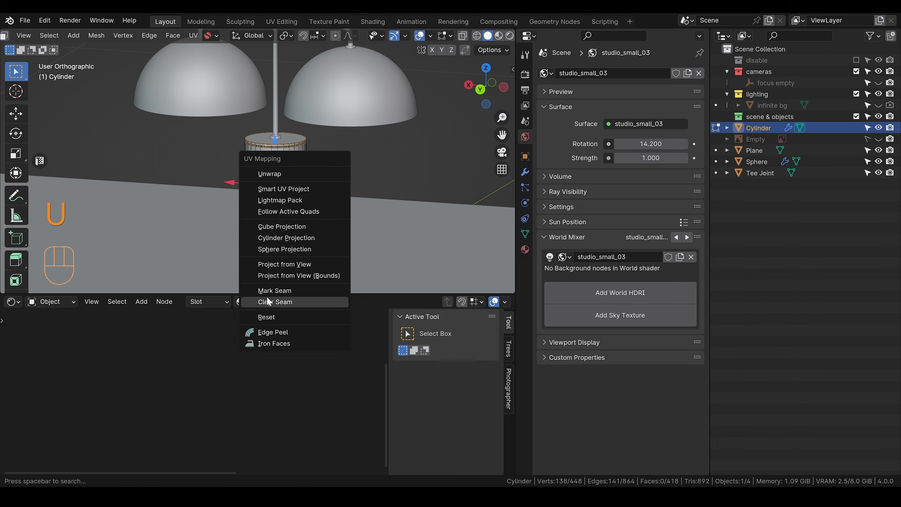
{"action": "left_click", "coordinate": [304, 291]}
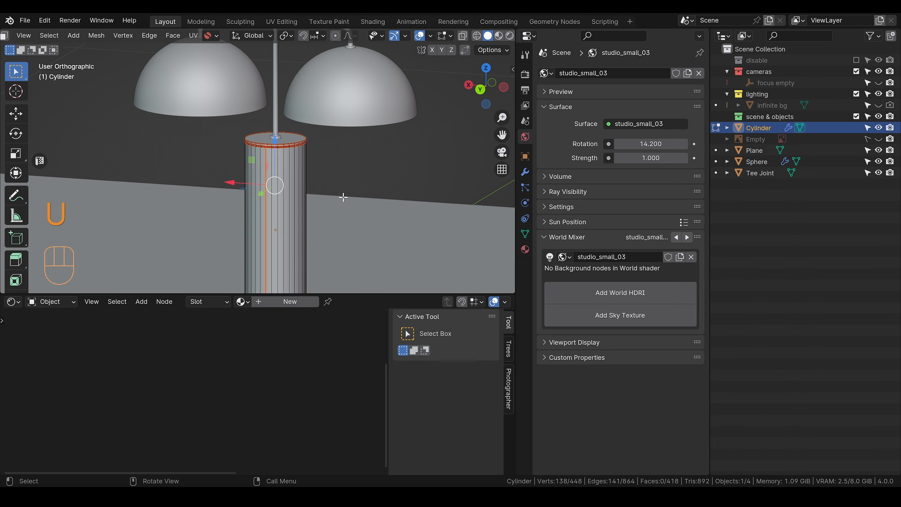
Step: Unwrap the whole cylinder mesh, then return to Object Mode with rendered viewport shading
{"action": "key", "text": "a"}
{"action": "key", "text": "u"}
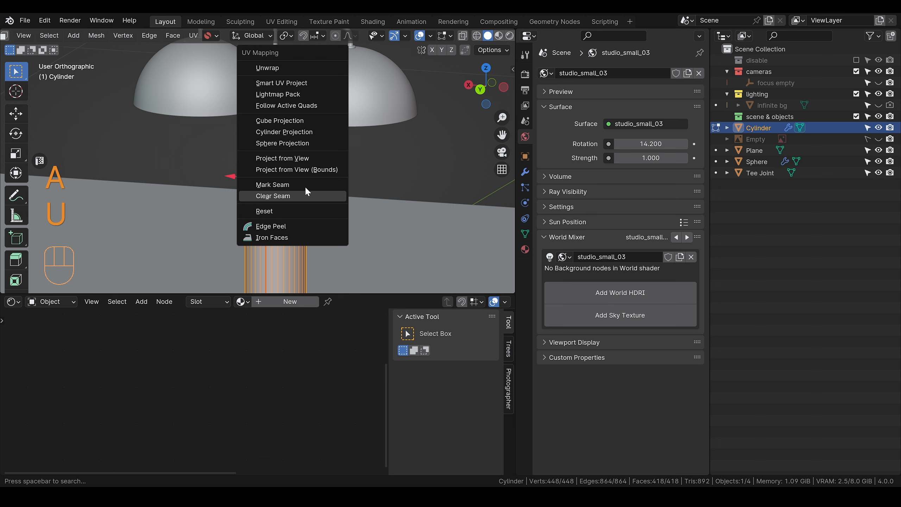
{"action": "left_click", "coordinate": [279, 70]}
{"action": "scroll", "coordinate": [376, 199], "scroll_direction": "down", "scroll_amount": 2}
{"action": "left_click_drag", "start_coordinate": [376, 199], "coordinate": [201, 212]}
{"action": "key", "text": "Tab"}
{"action": "scroll", "coordinate": [491, 34], "scroll_direction": "down", "scroll_amount": 5}
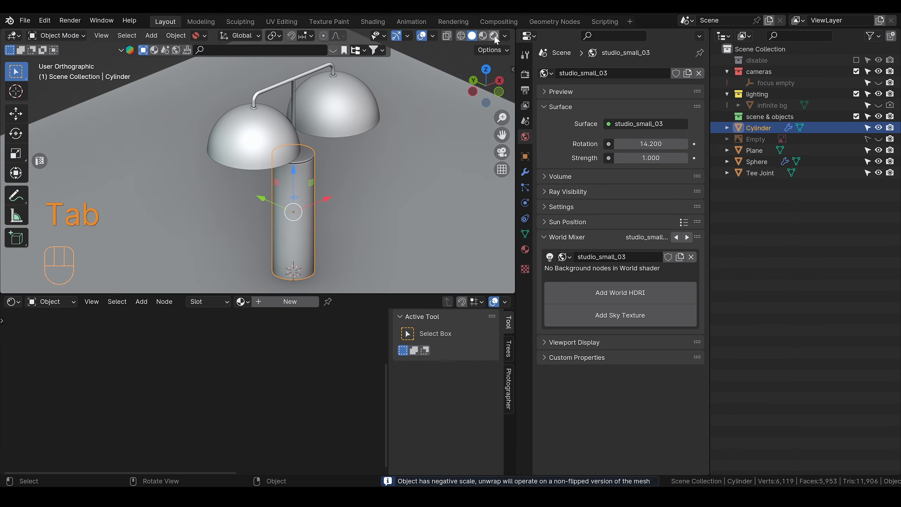
{"action": "left_click", "coordinate": [480, 36]}
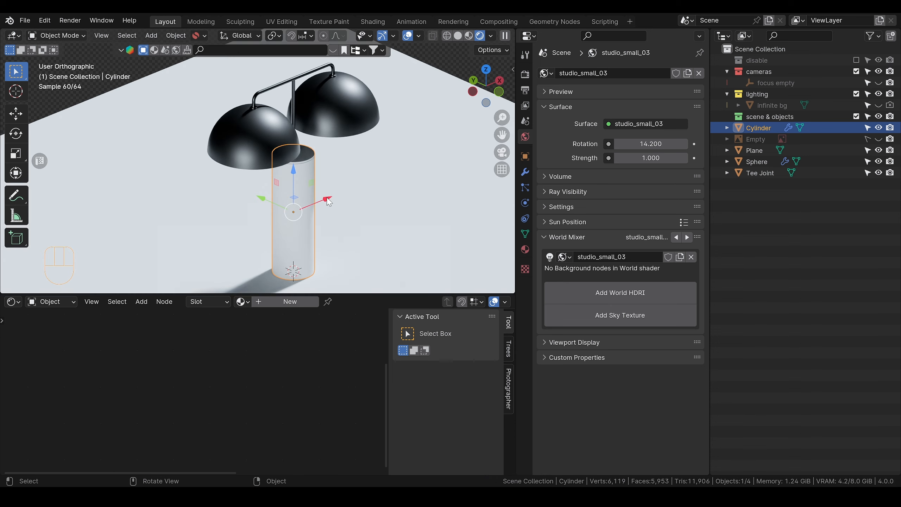
{"action": "scroll", "coordinate": [278, 166], "scroll_direction": "up", "scroll_amount": 3}
{"action": "left_click", "coordinate": [277, 165], "text": "alt+shift"}
{"action": "middle_click_drag", "start_coordinate": [275, 162], "coordinate": [251, 134], "text": "alt+shift"}
{"action": "left_click", "coordinate": [270, 158]}
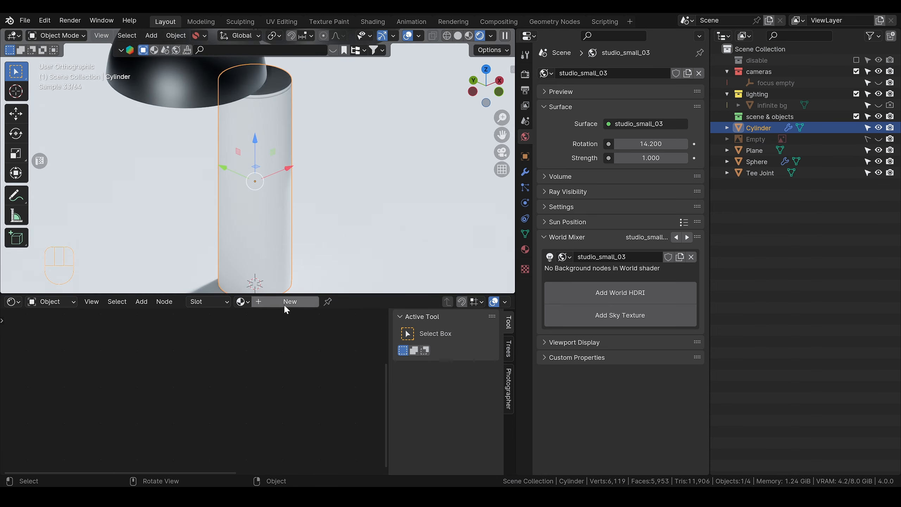
{"action": "scroll", "coordinate": [297, 350], "scroll_direction": "down", "scroll_amount": 2}
{"action": "scroll", "coordinate": [299, 358], "scroll_direction": "up", "scroll_amount": 3}
{"action": "scroll", "coordinate": [299, 365], "scroll_direction": "down", "scroll_amount": 3}
{"action": "scroll", "coordinate": [300, 363], "scroll_direction": "down", "scroll_amount": 2}
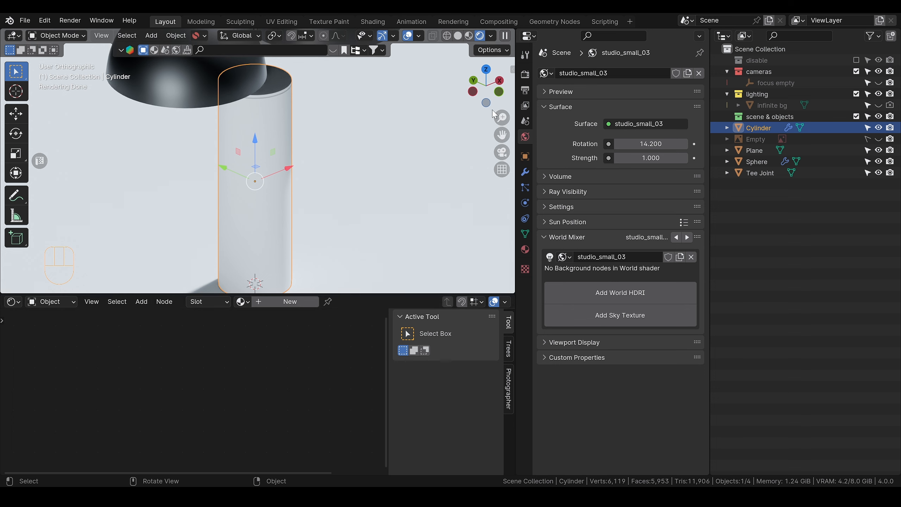
{"action": "scroll", "coordinate": [308, 134], "scroll_direction": "down", "scroll_amount": 3}
{"action": "middle_click_drag", "start_coordinate": [307, 135], "coordinate": [290, 170], "text": "alt+shift"}
Step: Check the material node trees of the domes and the Tee Joint, and reselect the base cylinder
{"action": "left_click", "coordinate": [222, 133]}
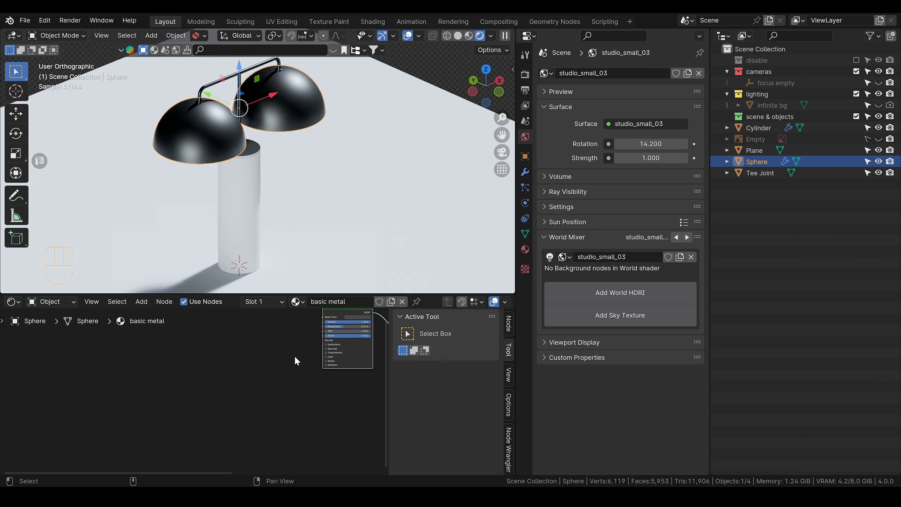
{"action": "scroll", "coordinate": [296, 362], "scroll_direction": "down", "scroll_amount": 2}
{"action": "left_click", "coordinate": [243, 83]}
{"action": "scroll", "coordinate": [302, 398], "scroll_direction": "up", "scroll_amount": 4}
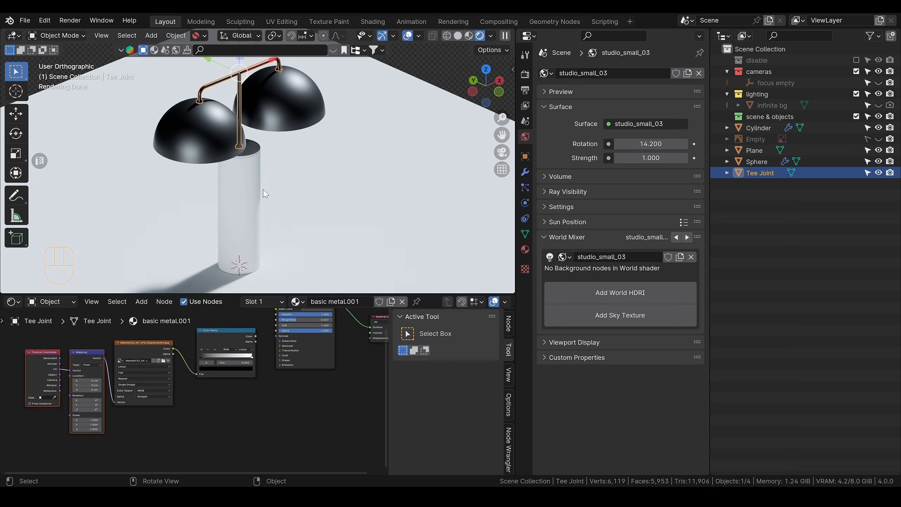
{"action": "left_click", "coordinate": [257, 208]}
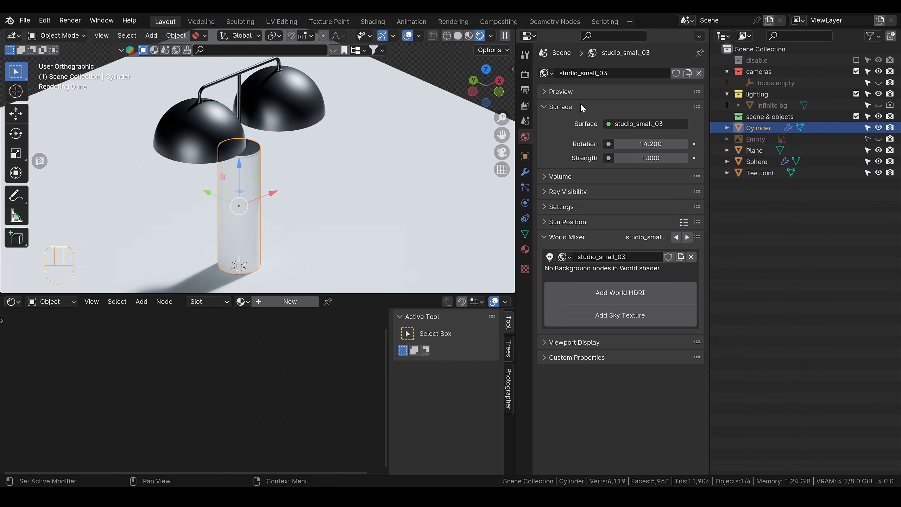
Step: Create a new material on the base cylinder and name it "base"
{"action": "left_click", "coordinate": [525, 249]}
{"action": "left_click", "coordinate": [625, 121]}
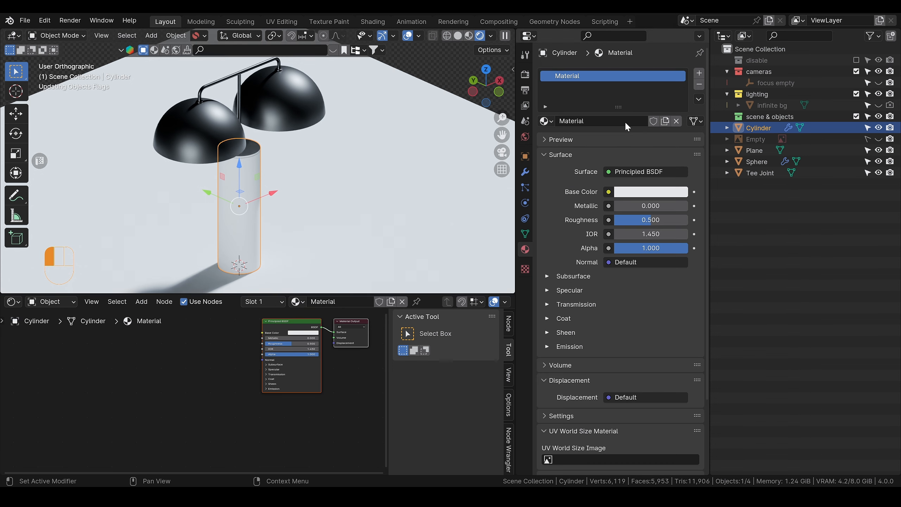
{"action": "double_click", "coordinate": [594, 121]}
{"action": "type", "text": "base"}
{"action": "key", "text": "Return"}
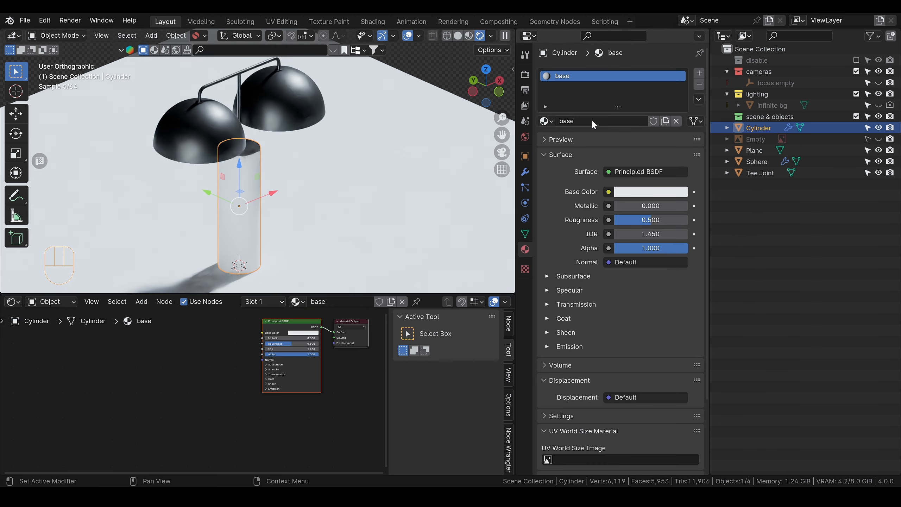
Step: Copy the Texture Coordinate, Mapping, marble image and Color Ramp nodes from the Tee Joint's material into the cylinder's base material
{"action": "left_click", "coordinate": [240, 78]}
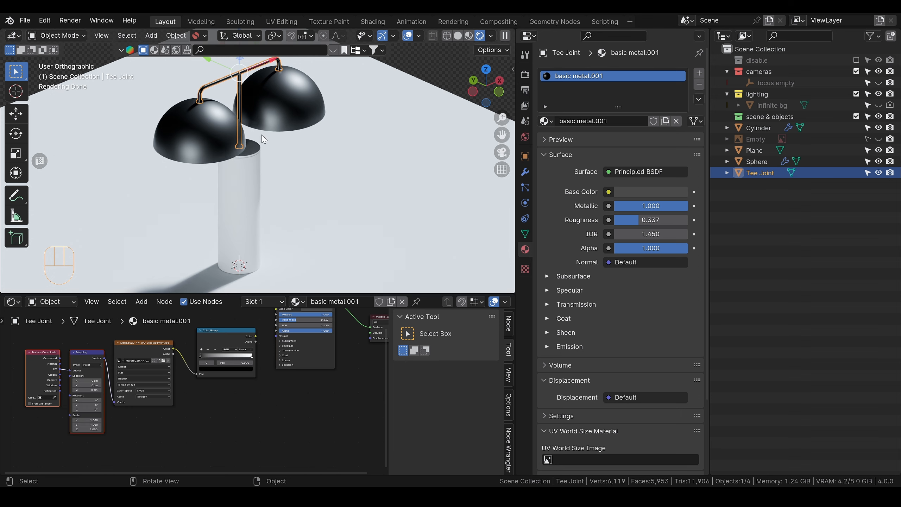
{"action": "left_click_drag", "start_coordinate": [43, 355], "coordinate": [227, 433]}
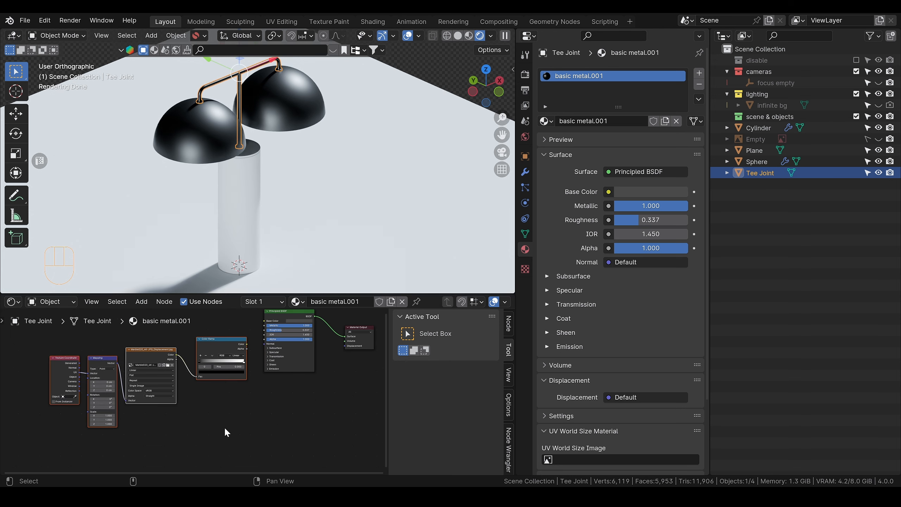
{"action": "key", "text": "ctrl+c"}
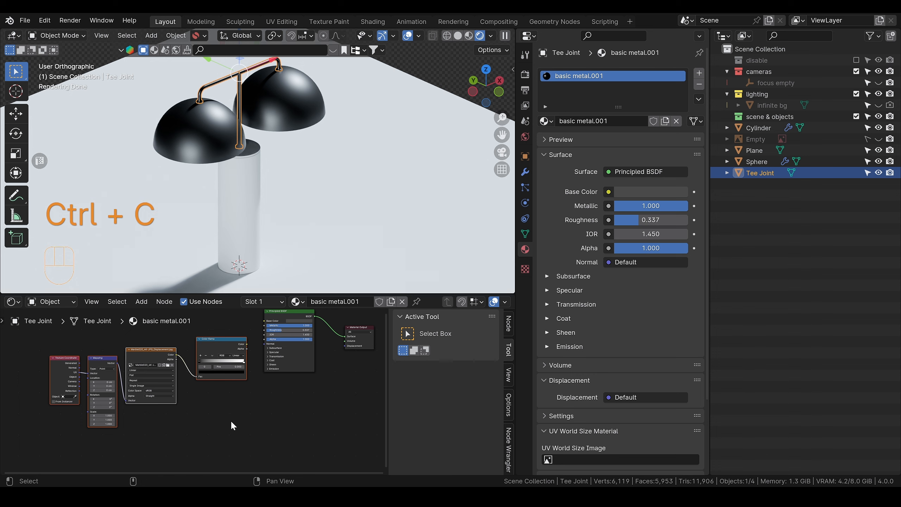
{"action": "left_click", "coordinate": [245, 220]}
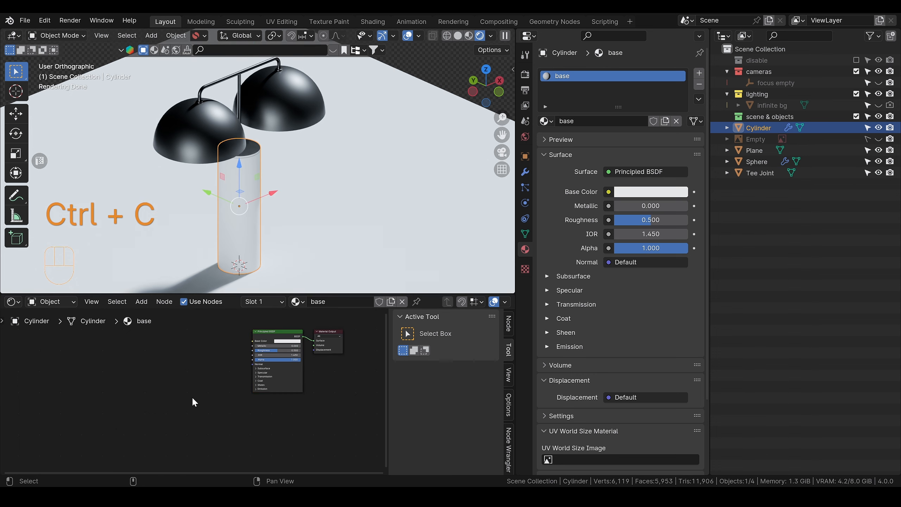
{"action": "key", "text": "ctrl+v"}
{"action": "left_click_drag", "start_coordinate": [211, 373], "coordinate": [144, 369]}
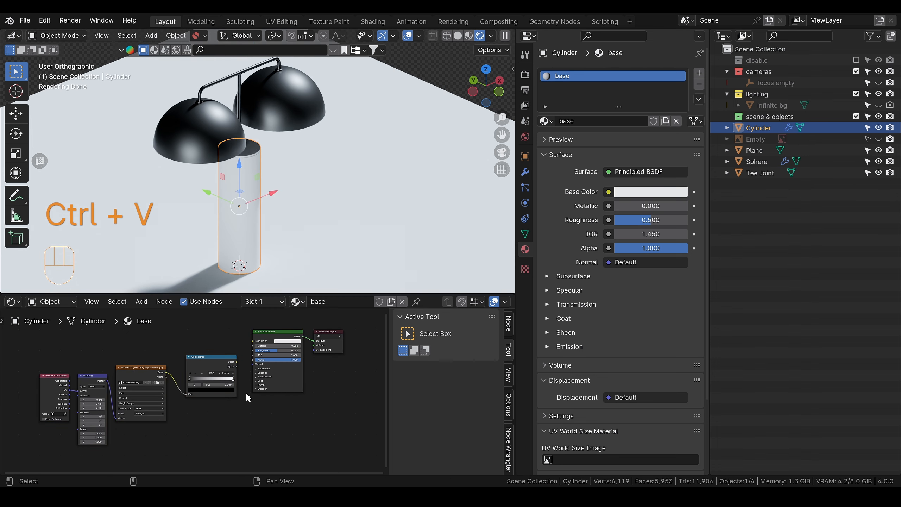
Step: Delete the unused marble texture, mapping and Color Ramp nodes from the Tee Joint's material
{"action": "left_click", "coordinate": [237, 85]}
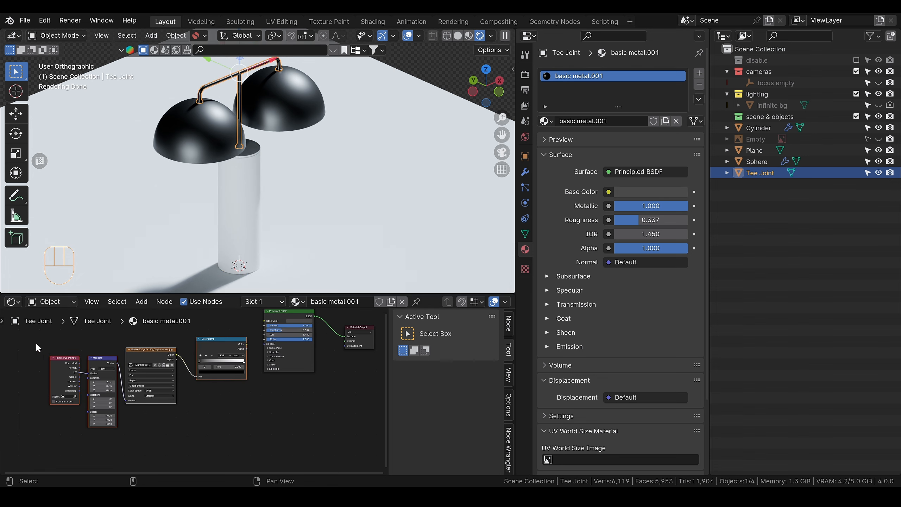
{"action": "left_click_drag", "start_coordinate": [35, 343], "coordinate": [234, 405]}
{"action": "key", "text": "ctrl+x"}
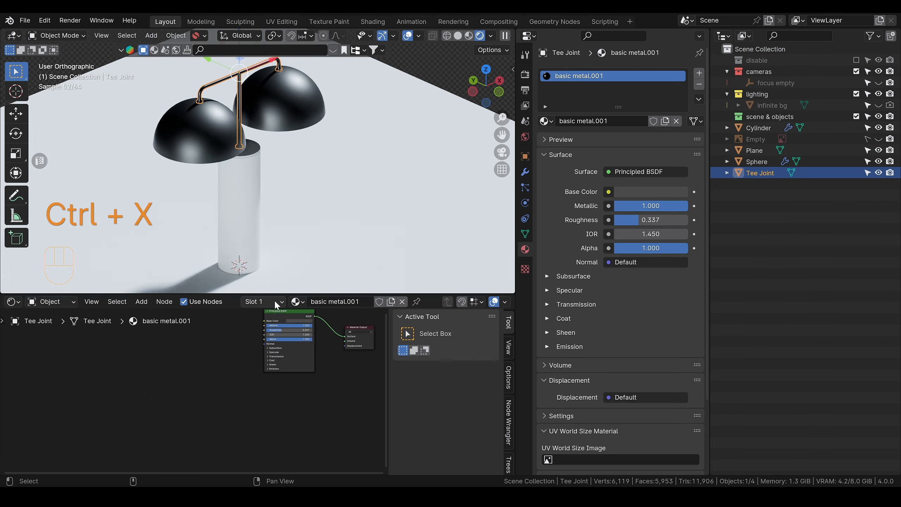
Step: Connect the Color Ramp's colour output to the Principled BSDF's Base Color in the cylinder's base material and tidy the ramp's placement
{"action": "left_click", "coordinate": [253, 195]}
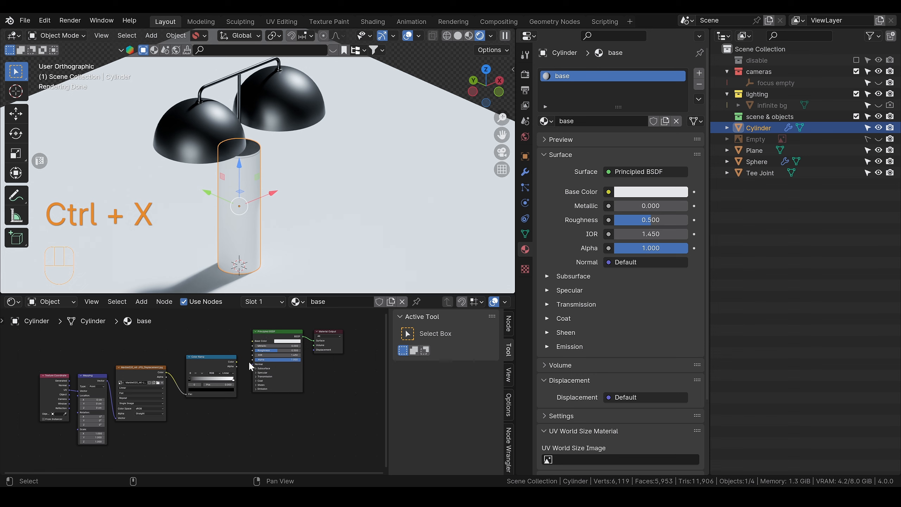
{"action": "scroll", "coordinate": [251, 366], "scroll_direction": "up", "scroll_amount": 3}
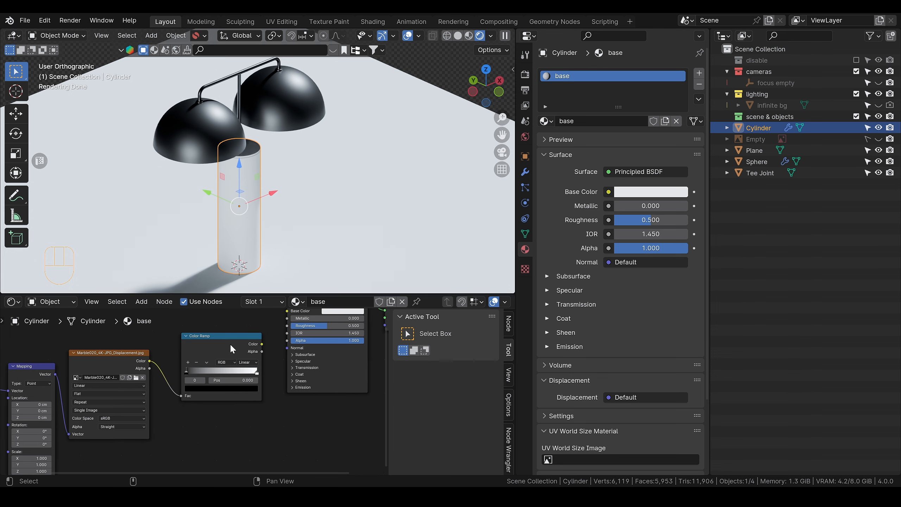
{"action": "middle_click_drag", "start_coordinate": [225, 331], "coordinate": [168, 388], "text": "alt+shift"}
{"action": "left_click_drag", "start_coordinate": [205, 400], "coordinate": [230, 367]}
{"action": "scroll", "coordinate": [274, 259], "scroll_direction": "up", "scroll_amount": 4}
{"action": "middle_click_drag", "start_coordinate": [266, 241], "coordinate": [274, 162], "text": "alt"}
{"action": "left_click_drag", "start_coordinate": [168, 393], "coordinate": [170, 375]}
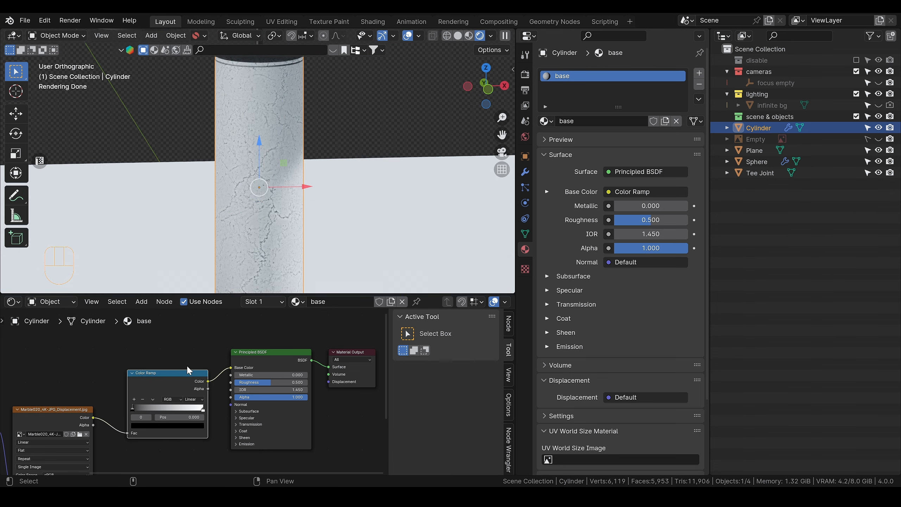
Step: Preview the Color Ramp output directly on the cylinder and narrow its stops, moving the white stop to 0.734
{"action": "left_click", "coordinate": [174, 374], "text": "ctrl+shift"}
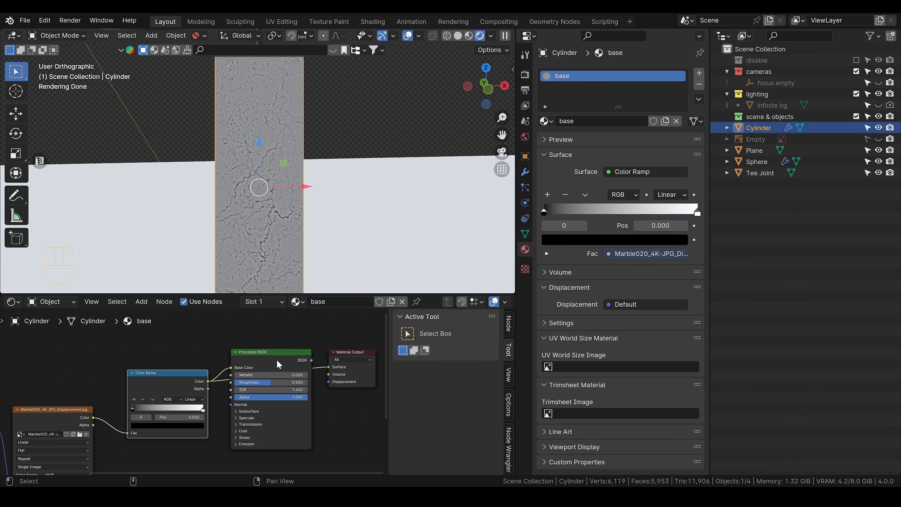
{"action": "scroll", "coordinate": [171, 379], "scroll_direction": "up", "scroll_amount": 3}
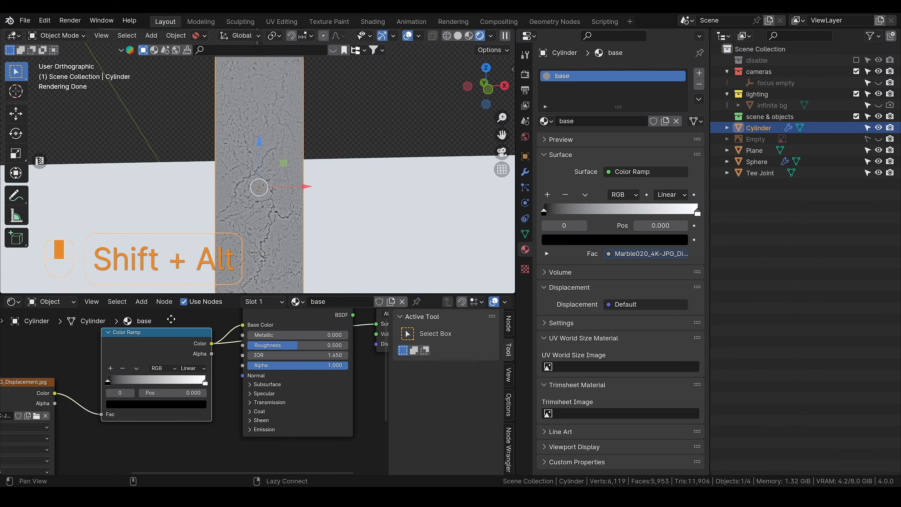
{"action": "left_click_drag", "start_coordinate": [87, 382], "coordinate": [143, 379]}
{"action": "left_click_drag", "start_coordinate": [208, 381], "coordinate": [174, 384]}
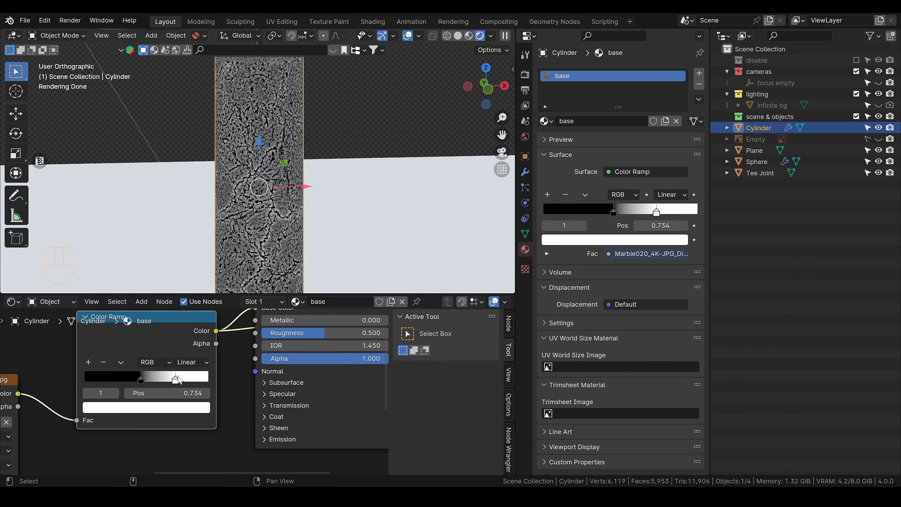
Step: Flip the Color Ramp, set its white stop to 0.211 and black stop to 0.798, and restore the Principled BSDF output
{"action": "mouse_move", "coordinate": [170, 382]}
{"action": "left_mouse_down"}
{"action": "mouse_move", "coordinate": [127, 381]}
{"action": "mouse_move", "coordinate": [177, 379]}
{"action": "mouse_move", "coordinate": [167, 380]}
{"action": "left_mouse_up"}
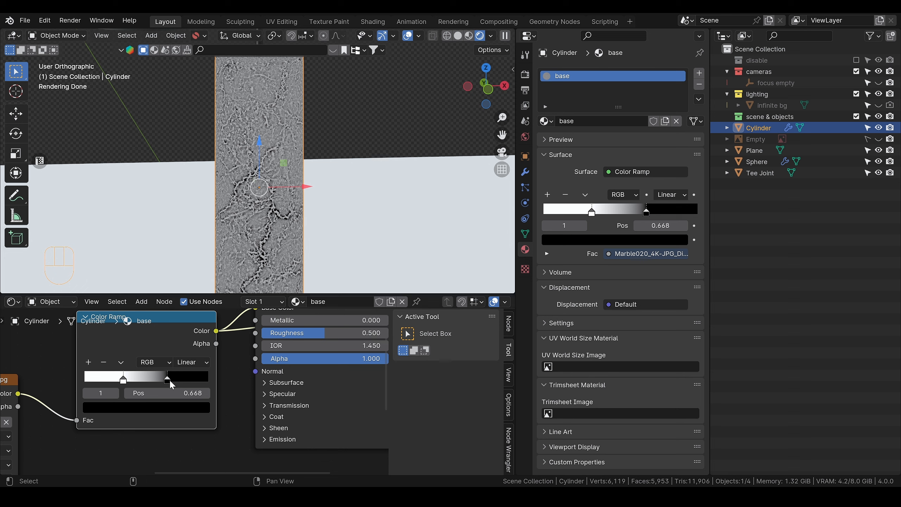
{"action": "mouse_move", "coordinate": [169, 380]}
{"action": "left_mouse_down"}
{"action": "mouse_move", "coordinate": [194, 380]}
{"action": "mouse_move", "coordinate": [186, 379]}
{"action": "left_mouse_up"}
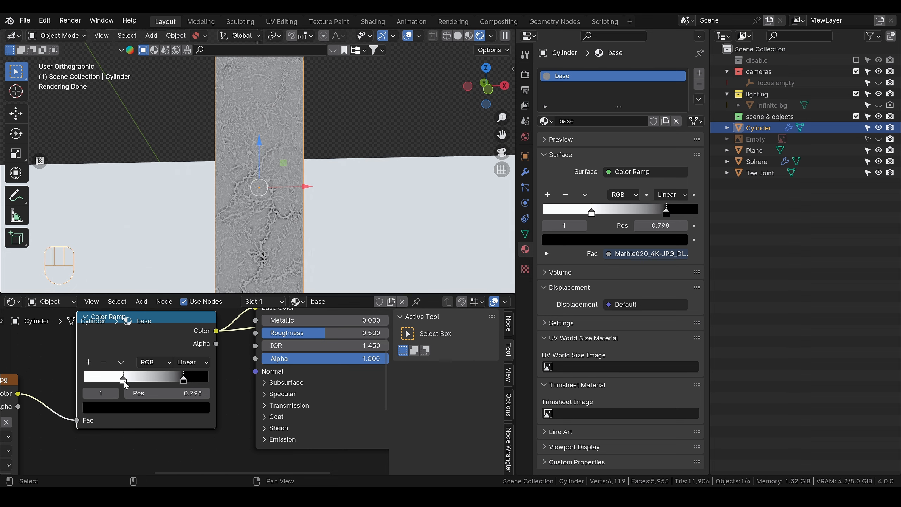
{"action": "mouse_move", "coordinate": [123, 379]}
{"action": "left_mouse_down"}
{"action": "mouse_move", "coordinate": [178, 379]}
{"action": "mouse_move", "coordinate": [111, 383]}
{"action": "left_mouse_up"}
{"action": "scroll", "coordinate": [241, 332], "scroll_direction": "down", "scroll_amount": 4}
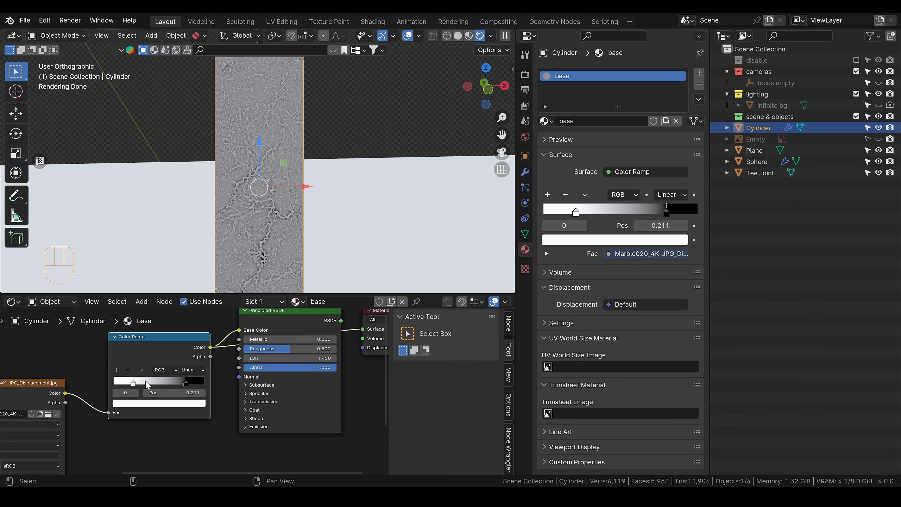
{"action": "left_click", "coordinate": [246, 330], "text": "ctrl+shift"}
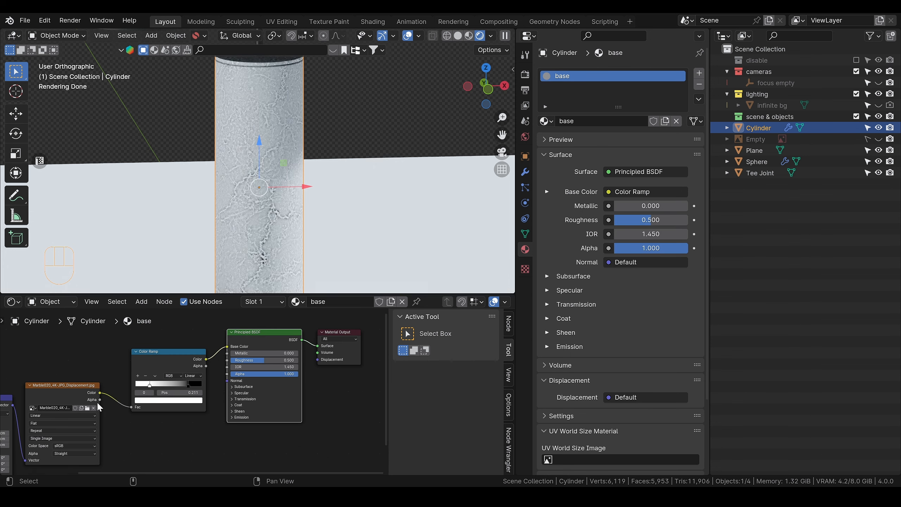
Step: Reposition the marble texture nodes and tighten the Color Ramp, with the white stop near the start and the black stop at 0.180
{"action": "middle_click_drag", "start_coordinate": [49, 369], "coordinate": [143, 333], "text": "alt+shift"}
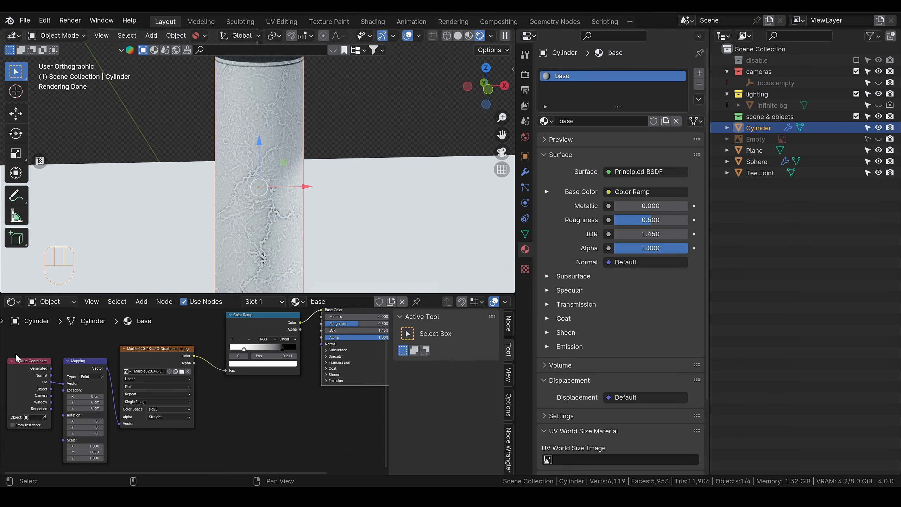
{"action": "left_click_drag", "start_coordinate": [12, 351], "coordinate": [143, 437]}
{"action": "left_click_drag", "start_coordinate": [157, 357], "coordinate": [149, 340]}
{"action": "scroll", "coordinate": [206, 387], "scroll_direction": "up", "scroll_amount": 3}
{"action": "middle_click_drag", "start_coordinate": [370, 387], "coordinate": [243, 440], "text": "alt+shift"}
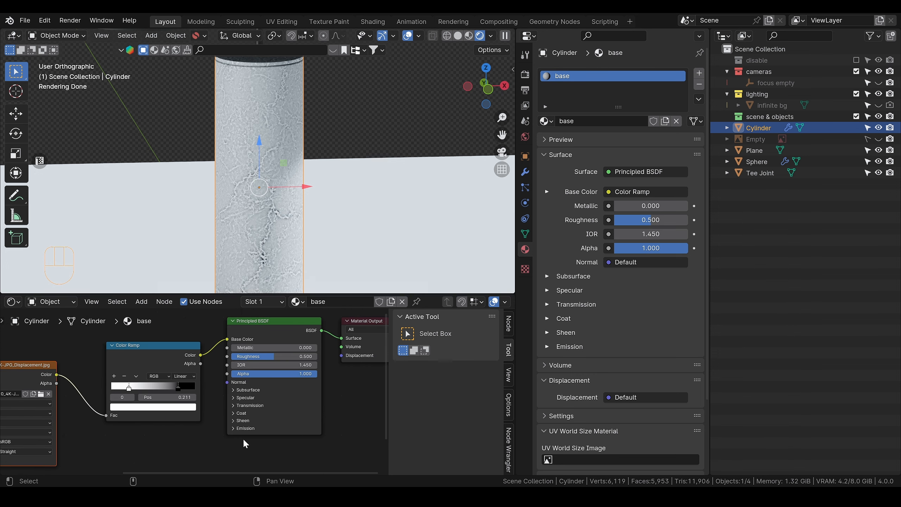
{"action": "scroll", "coordinate": [201, 384], "scroll_direction": "up", "scroll_amount": 1}
{"action": "left_click_drag", "start_coordinate": [120, 388], "coordinate": [95, 388]}
{"action": "left_click_drag", "start_coordinate": [173, 383], "coordinate": [114, 387]}
Step: Bring up the lamp reference photo and compare its marble veining with the cylinder's
{"action": "left_click_drag", "start_coordinate": [0, 116], "coordinate": [645, 124]}
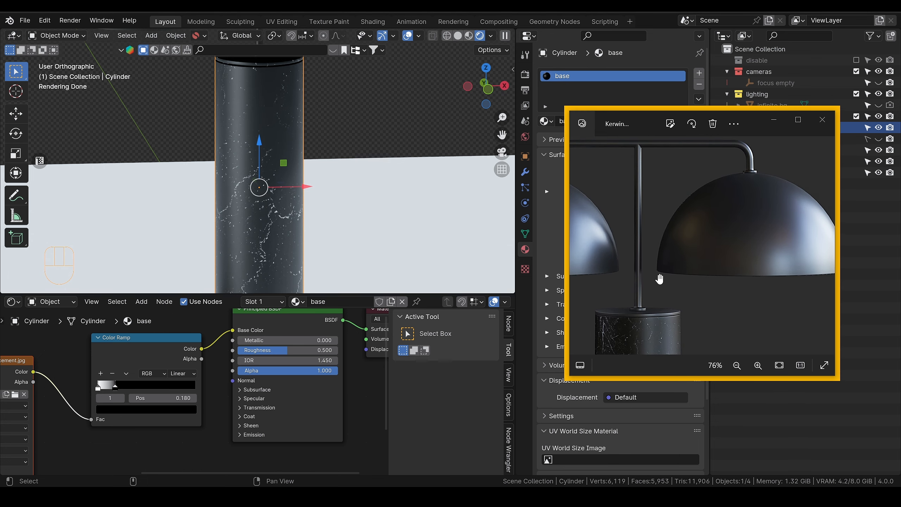
{"action": "scroll", "coordinate": [658, 278], "scroll_direction": "down", "scroll_amount": 2}
{"action": "scroll", "coordinate": [691, 328], "scroll_direction": "up", "scroll_amount": 2}
{"action": "left_click_drag", "start_coordinate": [694, 310], "coordinate": [764, 199]}
{"action": "scroll", "coordinate": [764, 201], "scroll_direction": "down", "scroll_amount": 1}
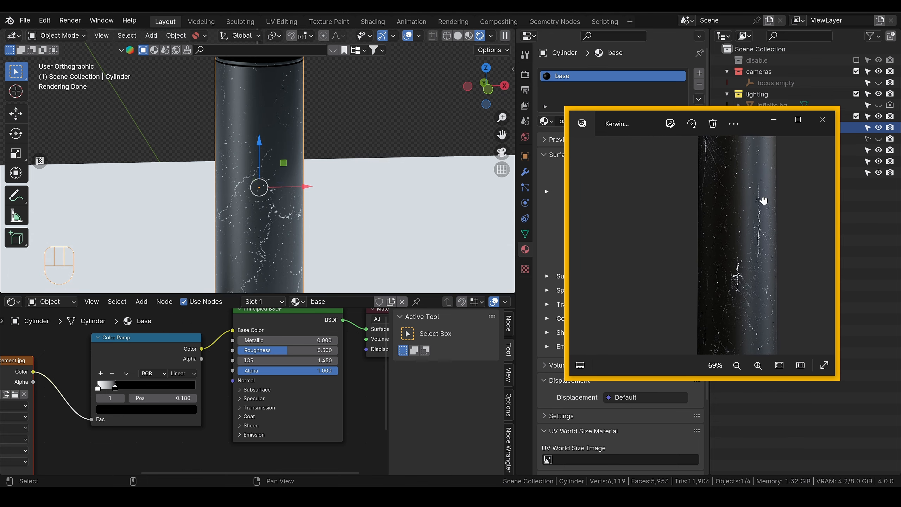
{"action": "scroll", "coordinate": [778, 245], "scroll_direction": "up", "scroll_amount": 2}
{"action": "scroll", "coordinate": [266, 222], "scroll_direction": "down", "scroll_amount": 2}
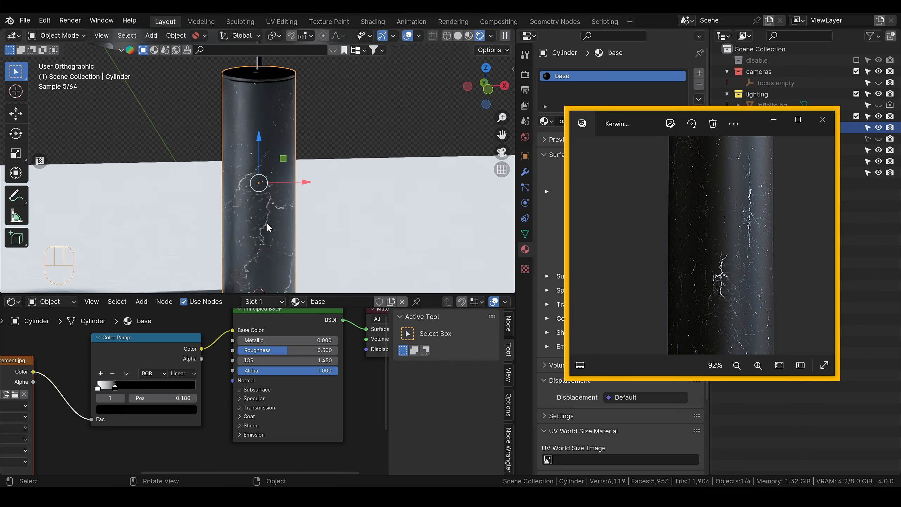
Step: Set the Mapping node's Y scale to 2 for the cylinder's marble texture
{"action": "middle_click_drag", "start_coordinate": [65, 438], "coordinate": [77, 431]}
{"action": "right_click_drag", "start_coordinate": [77, 432], "coordinate": [161, 389]}
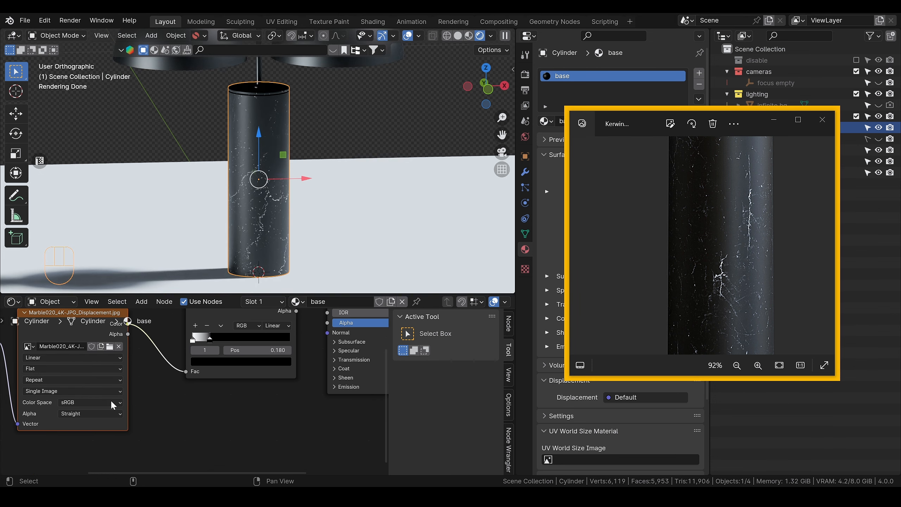
{"action": "right_click_drag", "start_coordinate": [69, 406], "coordinate": [179, 388]}
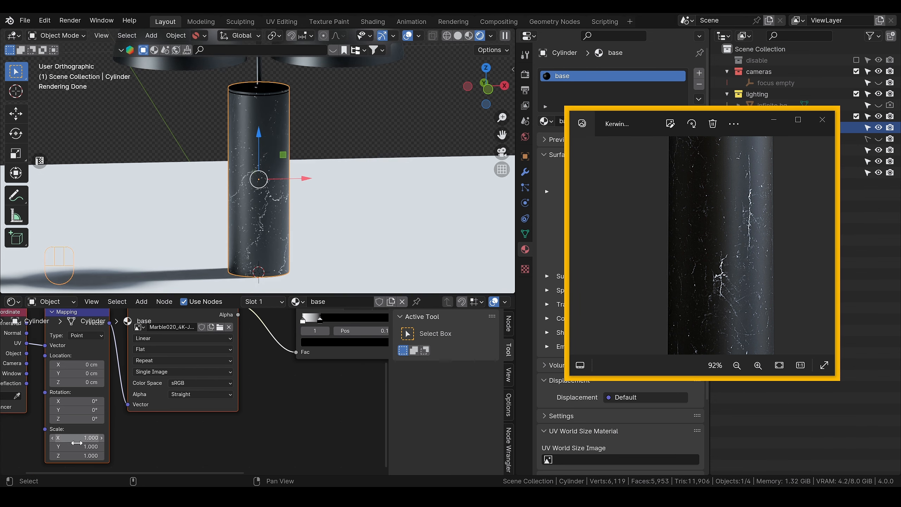
{"action": "left_click_drag", "start_coordinate": [70, 447], "coordinate": [115, 447]}
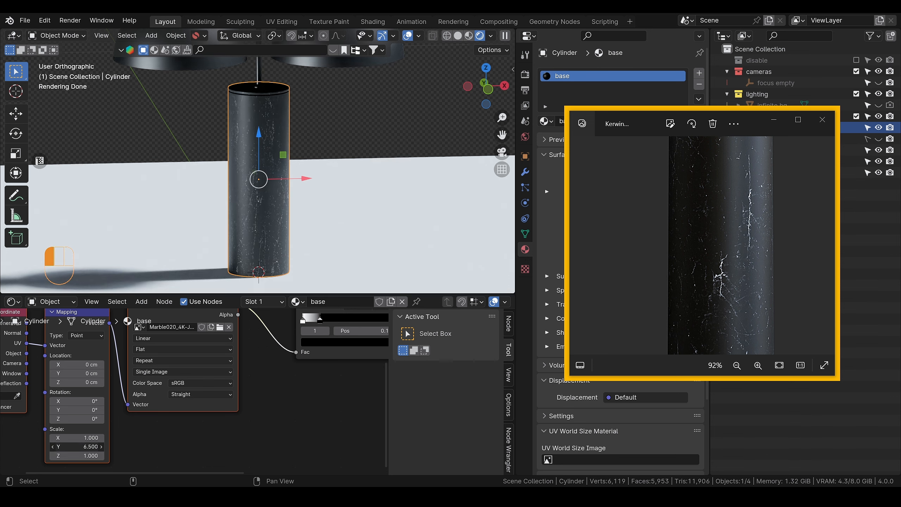
{"action": "left_click", "coordinate": [74, 448]}
{"action": "type", "text": "2"}
{"action": "key", "text": "Return"}
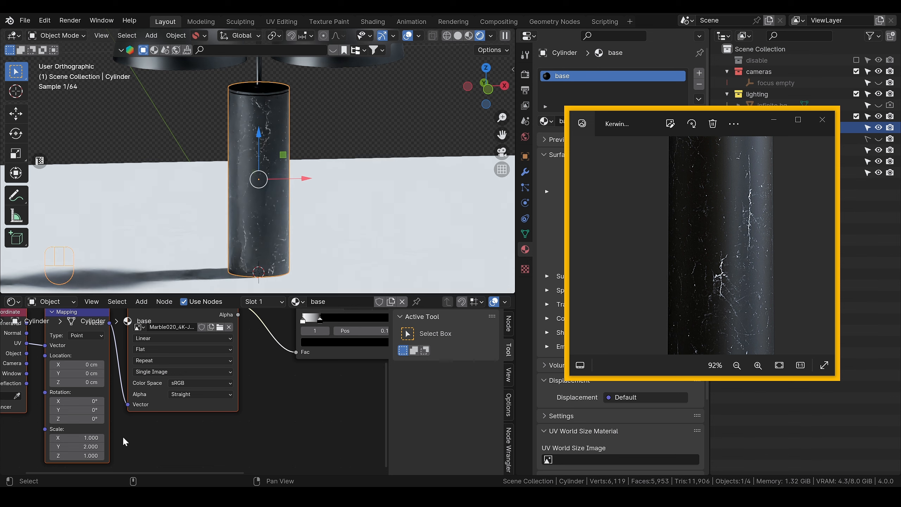
Step: Try the Non-Color colour space on the marble displacement image, and return it to sRGB
{"action": "scroll", "coordinate": [253, 375], "scroll_direction": "up", "scroll_amount": 2}
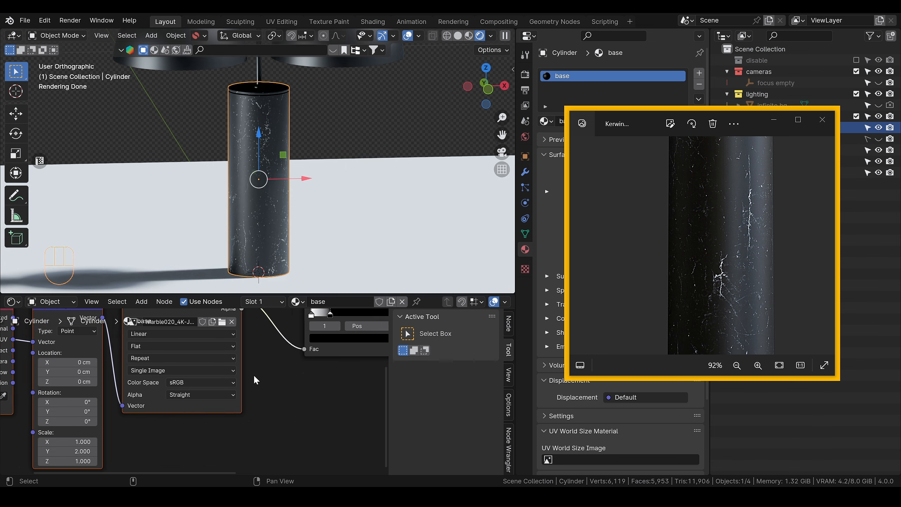
{"action": "left_click", "coordinate": [190, 379]}
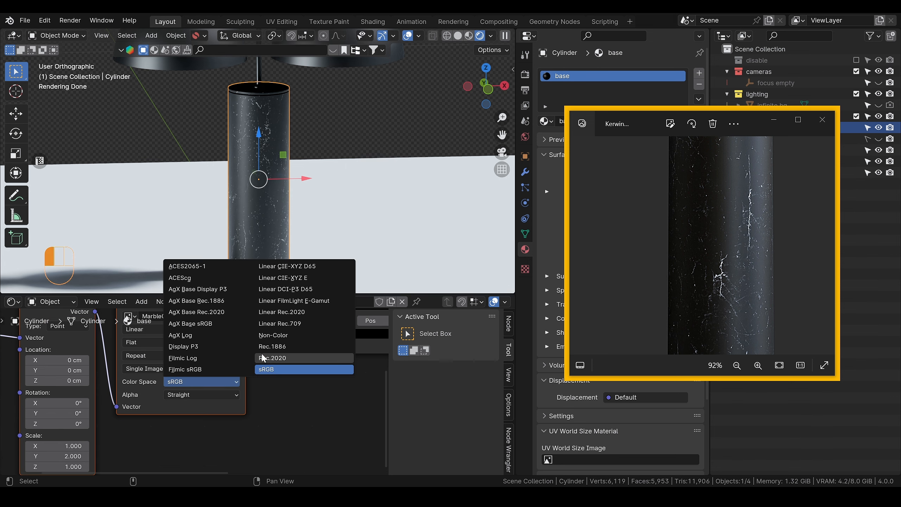
{"action": "left_click", "coordinate": [260, 337]}
{"action": "left_click", "coordinate": [202, 380]}
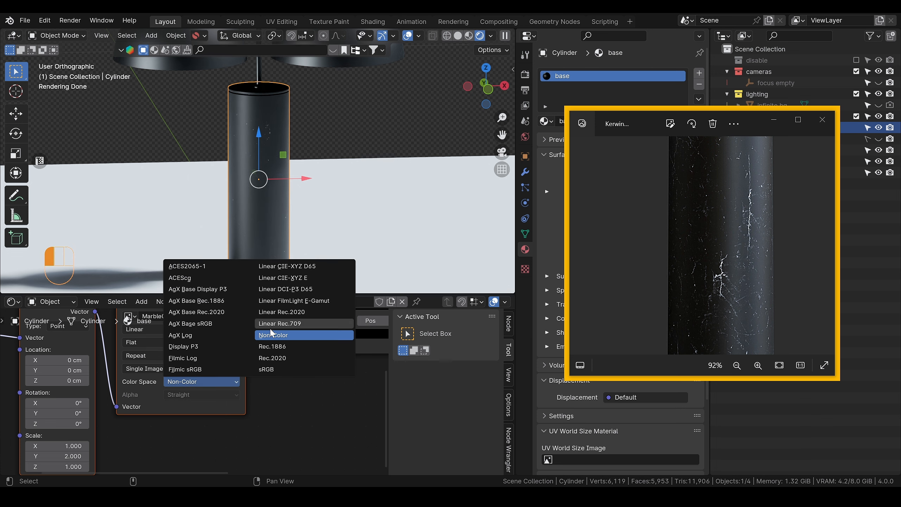
{"action": "left_click", "coordinate": [263, 370]}
Step: Move the Color Ramp's black stop to 0.147 to thin out the white veins
{"action": "middle_click_drag", "start_coordinate": [293, 390], "coordinate": [244, 444]}
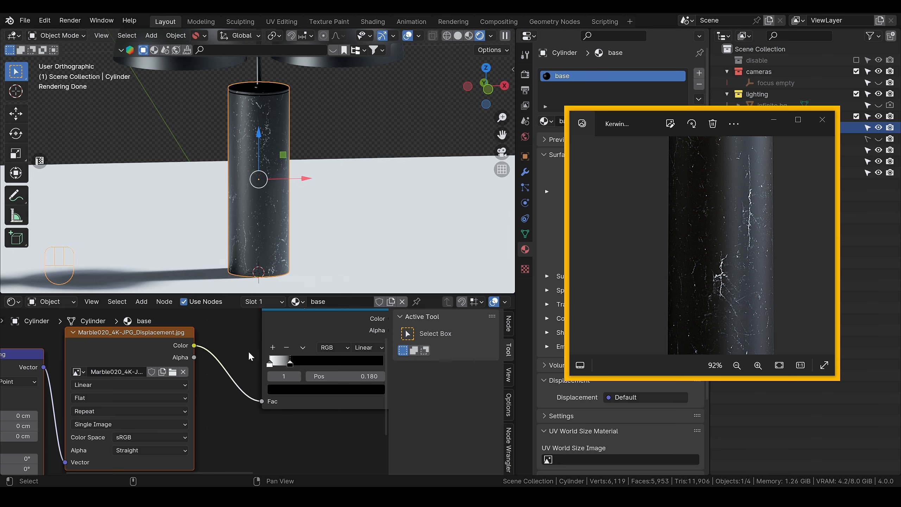
{"action": "scroll", "coordinate": [249, 338], "scroll_direction": "down", "scroll_amount": 1}
{"action": "middle_click_drag", "start_coordinate": [360, 347], "coordinate": [262, 388]}
{"action": "scroll", "coordinate": [250, 390], "scroll_direction": "up", "scroll_amount": 3}
{"action": "left_click_drag", "start_coordinate": [205, 368], "coordinate": [201, 373]}
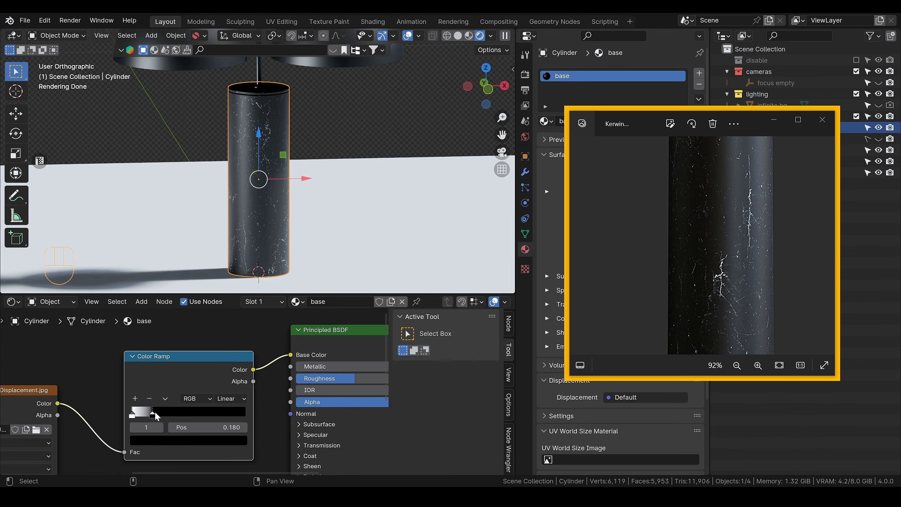
{"action": "mouse_move", "coordinate": [156, 416]}
{"action": "left_mouse_down"}
{"action": "mouse_move", "coordinate": [173, 413]}
{"action": "mouse_move", "coordinate": [150, 415]}
{"action": "left_mouse_up"}
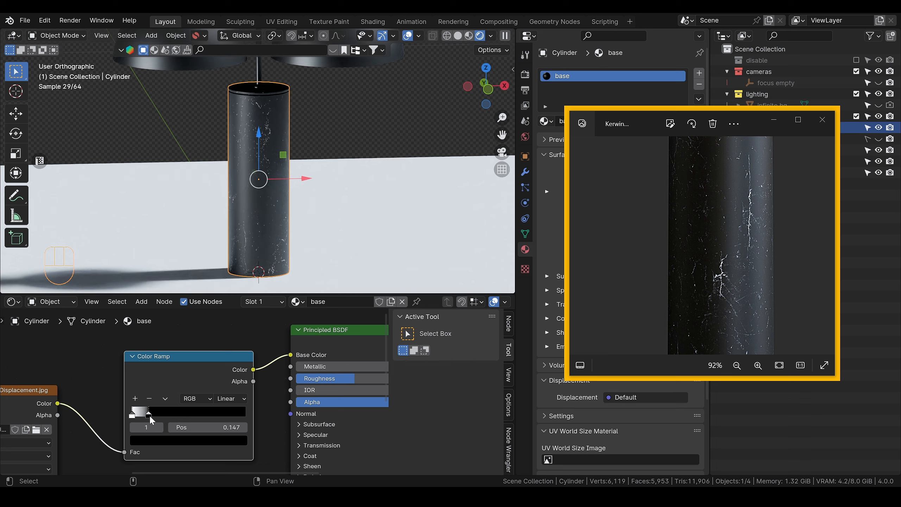
Step: Lighten the Color Ramp's black stop to a very dark grey and inspect the cylinder's surface up close
{"action": "left_click", "coordinate": [179, 440]}
{"action": "scroll", "coordinate": [179, 327], "scroll_direction": "up", "scroll_amount": 3}
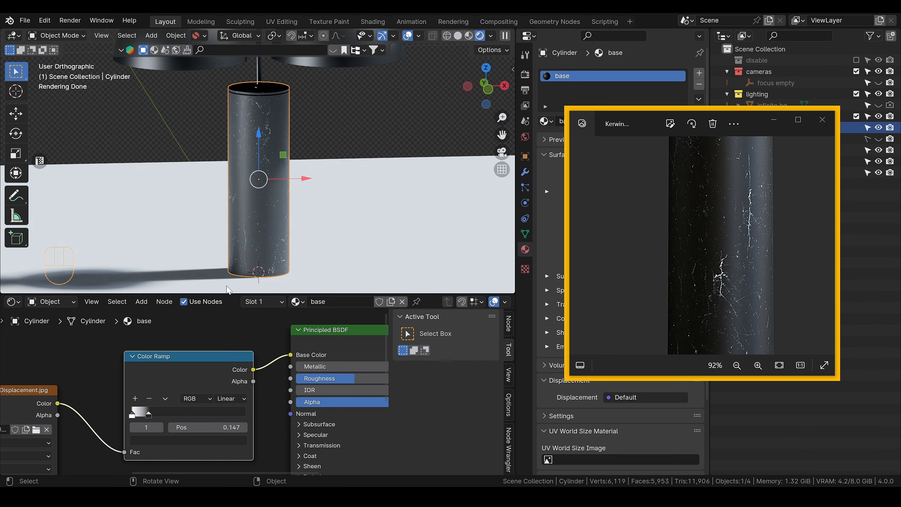
{"action": "scroll", "coordinate": [283, 199], "scroll_direction": "up", "scroll_amount": 3}
{"action": "left_click_drag", "start_coordinate": [290, 208], "coordinate": [283, 185], "text": "alt"}
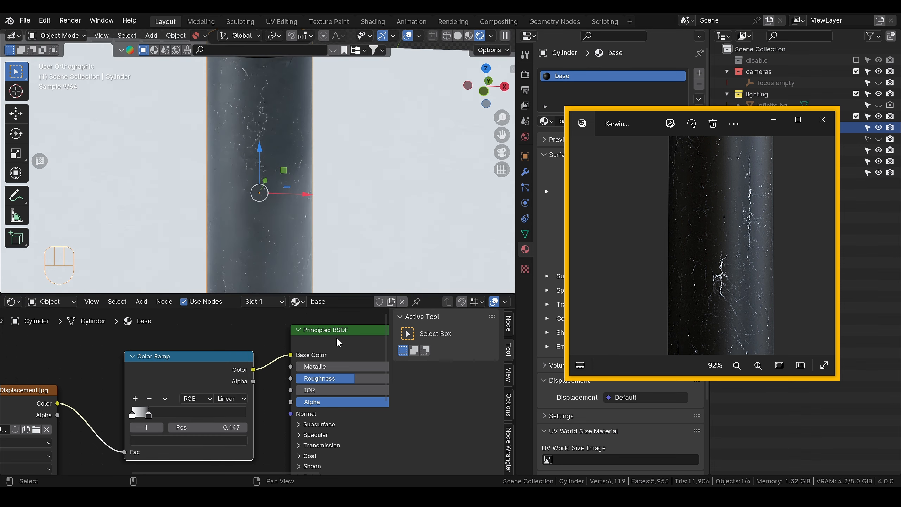
Step: Switch the marble Color Ramp to Ease interpolation and place its white stop at about 0.058 and its dark stop at 0.177
{"action": "left_click_drag", "start_coordinate": [150, 415], "coordinate": [173, 414]}
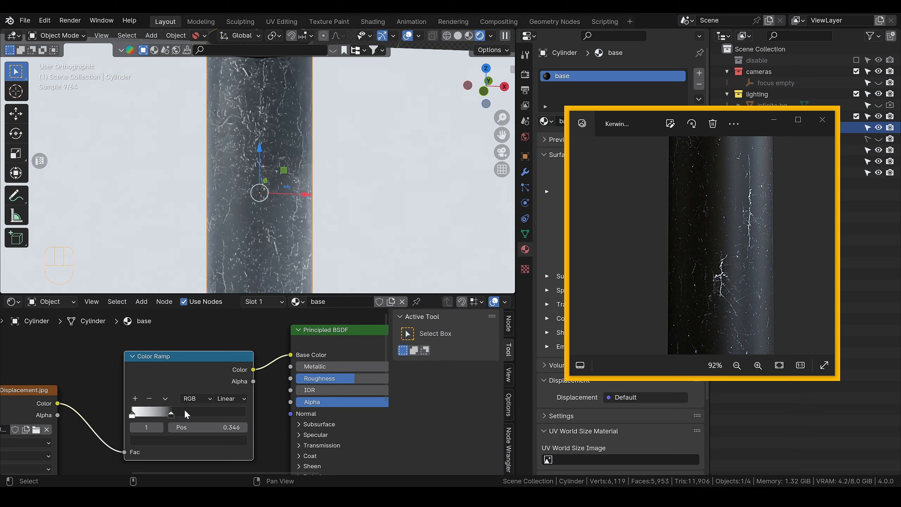
{"action": "left_click", "coordinate": [230, 398]}
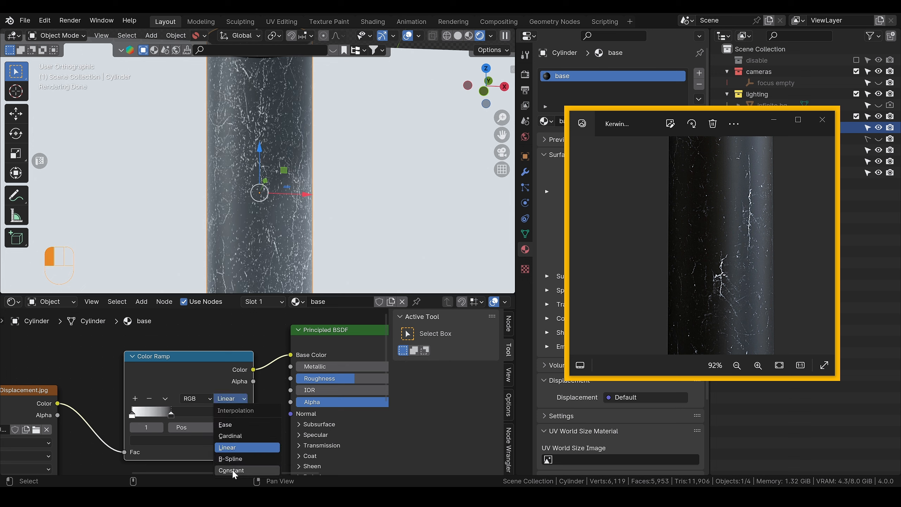
{"action": "left_click", "coordinate": [234, 424]}
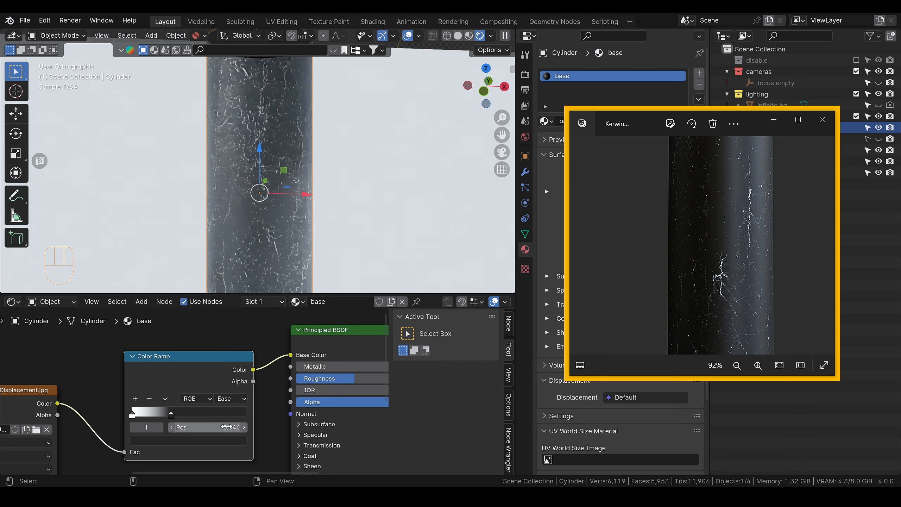
{"action": "left_click_drag", "start_coordinate": [171, 415], "coordinate": [136, 415]}
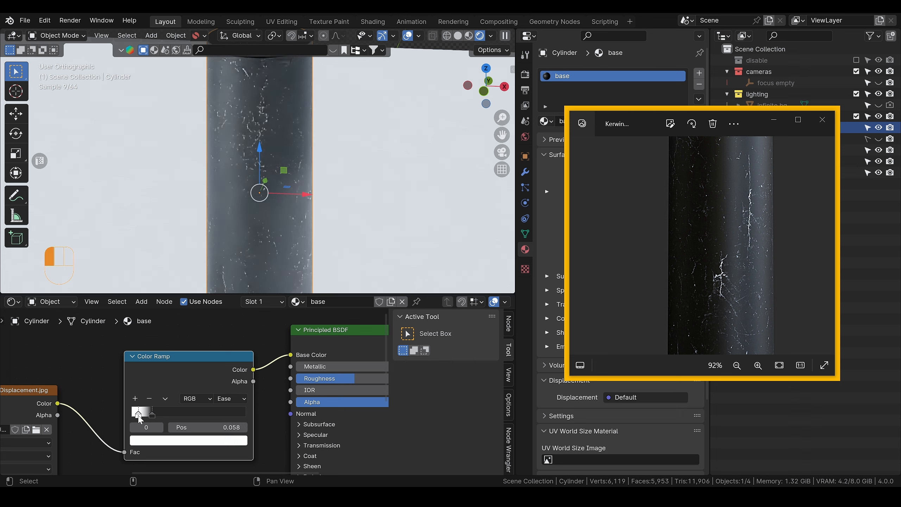
Step: Darken the marble Color Ramp's dark stop to pure black
{"action": "left_click", "coordinate": [151, 416]}
{"action": "left_click", "coordinate": [152, 417]}
{"action": "left_click", "coordinate": [152, 414]}
{"action": "left_click", "coordinate": [180, 441]}
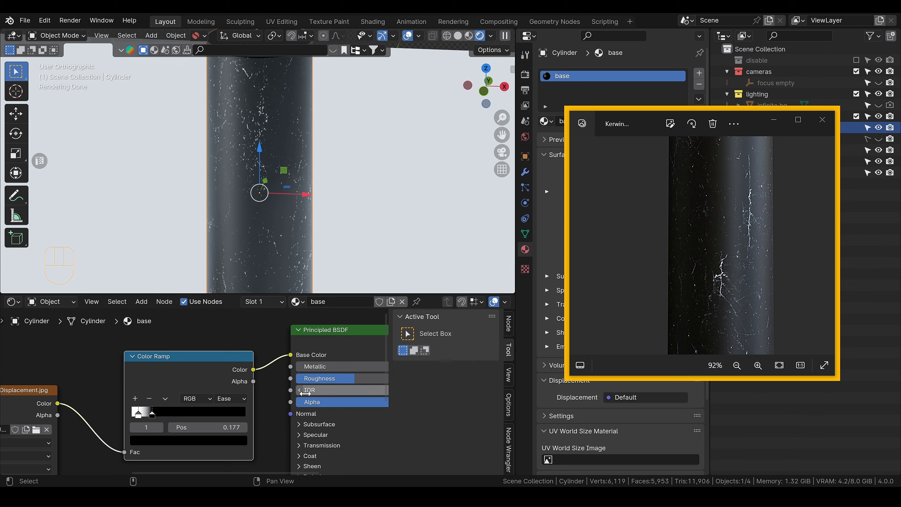
Step: Try a lower Roughness on the Principled BSDF, return it to about 0.5, and compare the cylinder with the reference photo
{"action": "left_click_drag", "start_coordinate": [336, 381], "coordinate": [317, 381]}
{"action": "scroll", "coordinate": [767, 284], "scroll_direction": "down", "scroll_amount": 3}
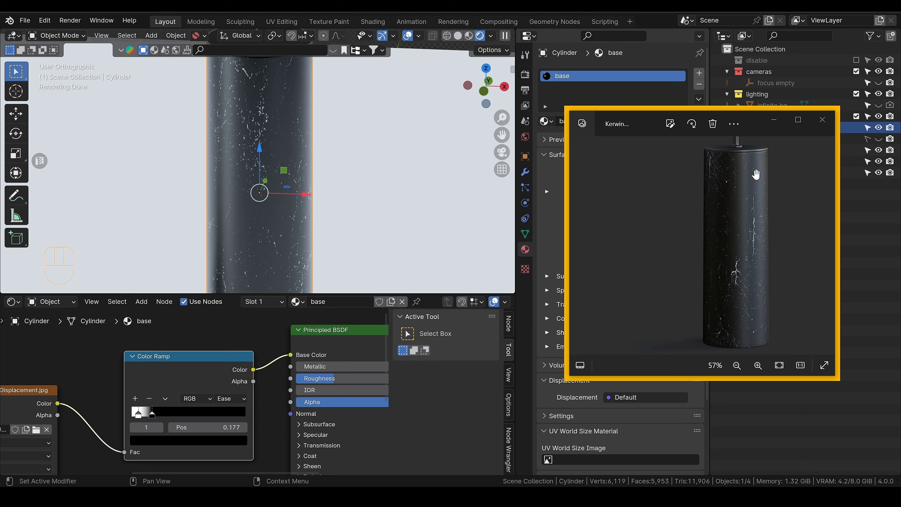
{"action": "left_click_drag", "start_coordinate": [329, 379], "coordinate": [349, 379]}
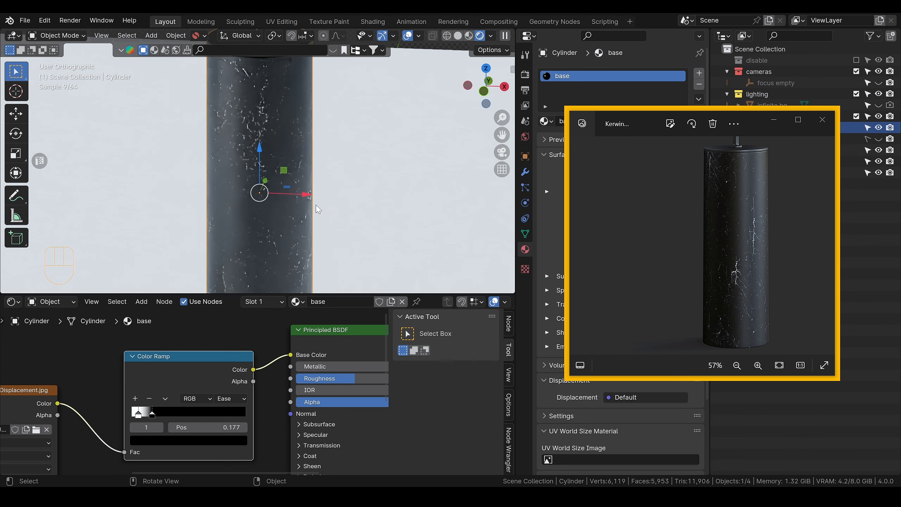
{"action": "scroll", "coordinate": [313, 160], "scroll_direction": "down", "scroll_amount": 2}
{"action": "middle_click_drag", "start_coordinate": [314, 158], "coordinate": [318, 199], "text": "alt"}
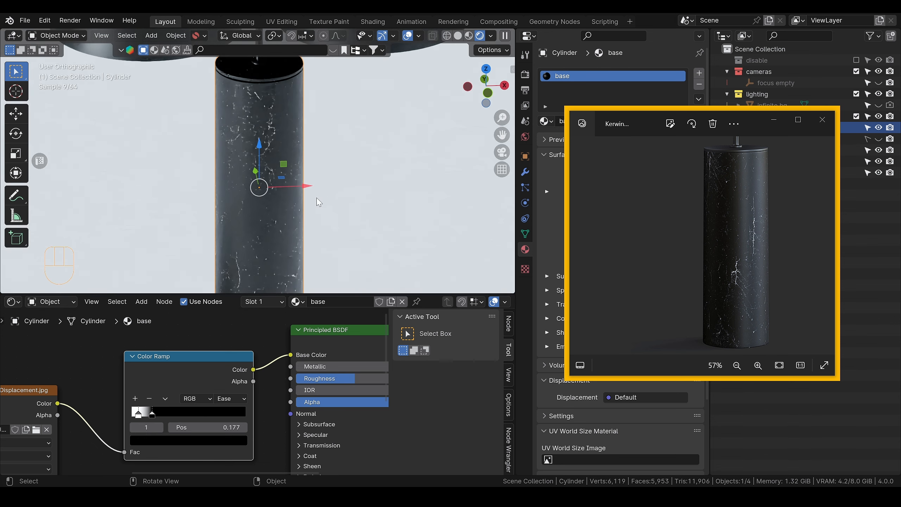
Step: Add a Noise Texture node below the marble displacement image node
{"action": "scroll", "coordinate": [185, 398], "scroll_direction": "down", "scroll_amount": 4}
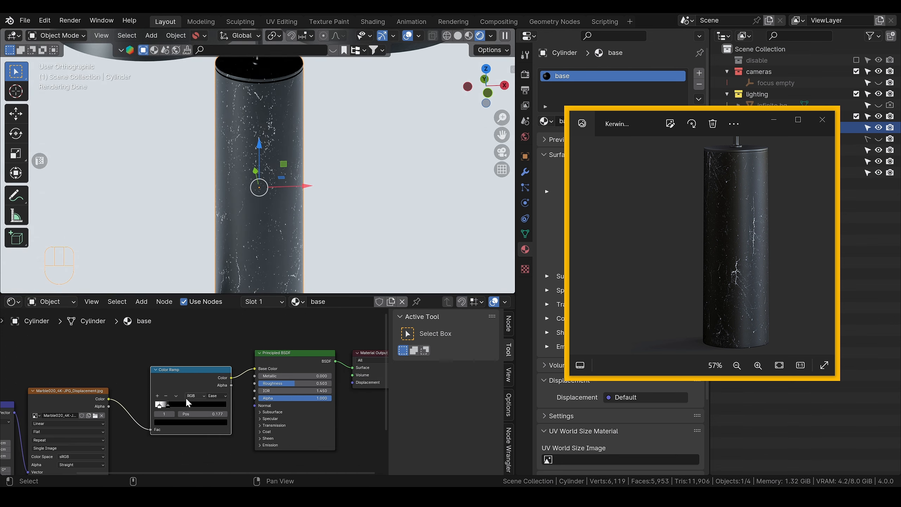
{"action": "middle_click_drag", "start_coordinate": [173, 418], "coordinate": [169, 375], "text": "alt+shift"}
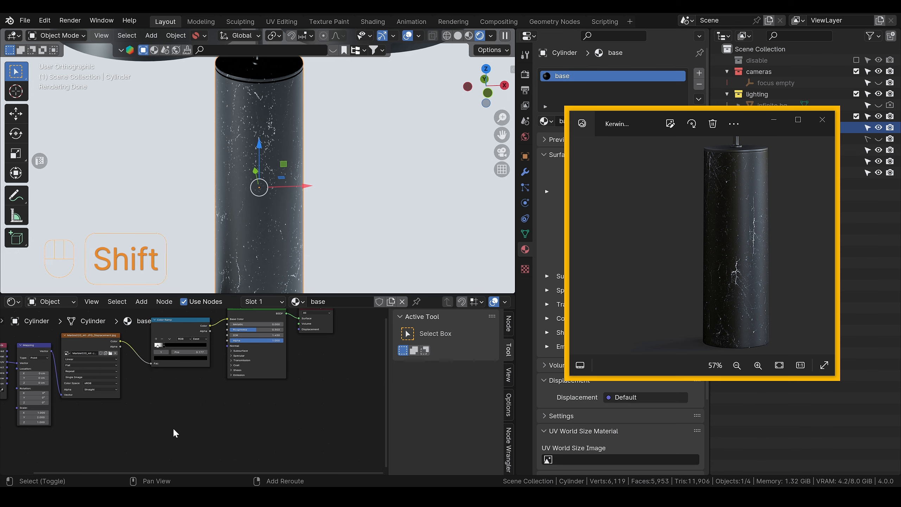
{"action": "key", "text": "shift+a"}
{"action": "type", "text": "noise"}
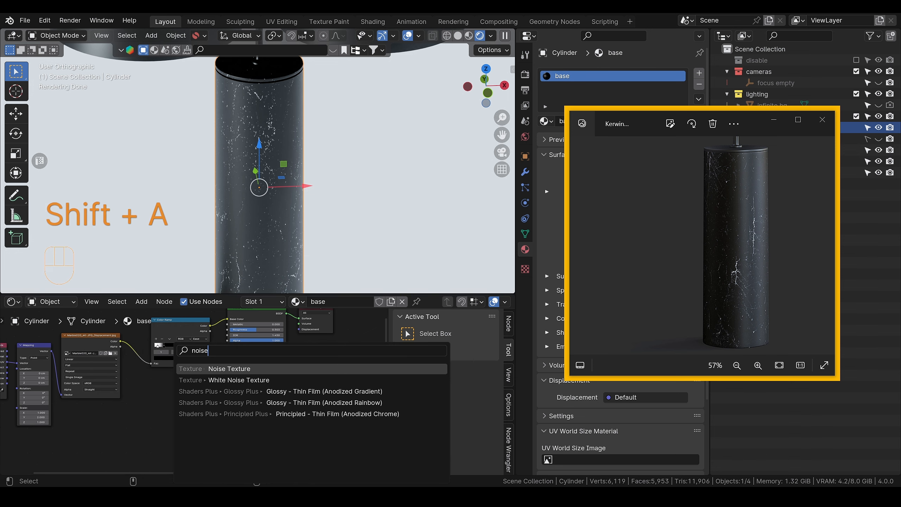
{"action": "key", "text": "Return"}
{"action": "left_click", "coordinate": [155, 406]}
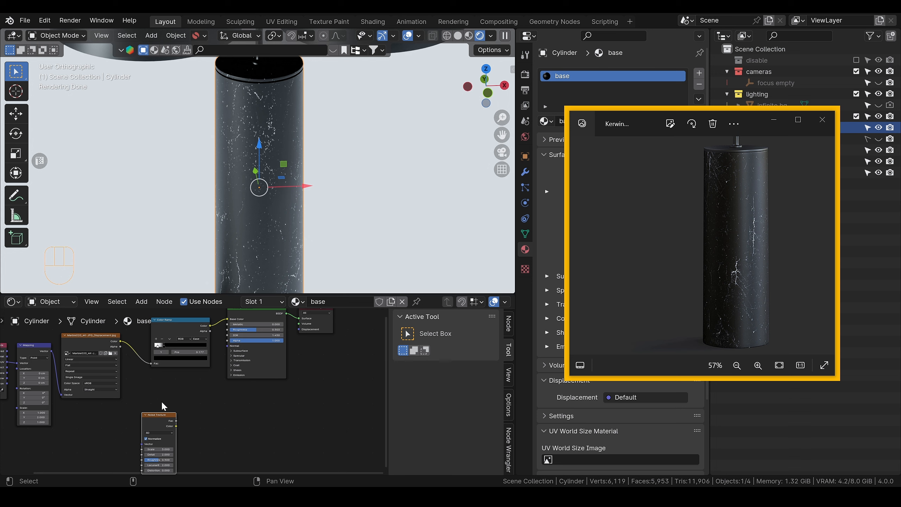
{"action": "left_click_drag", "start_coordinate": [156, 414], "coordinate": [144, 406]}
Step: Duplicate the Color Ramp beside the Noise Texture and connect the noise Fac output to the copy's Fac input
{"action": "left_click", "coordinate": [175, 324]}
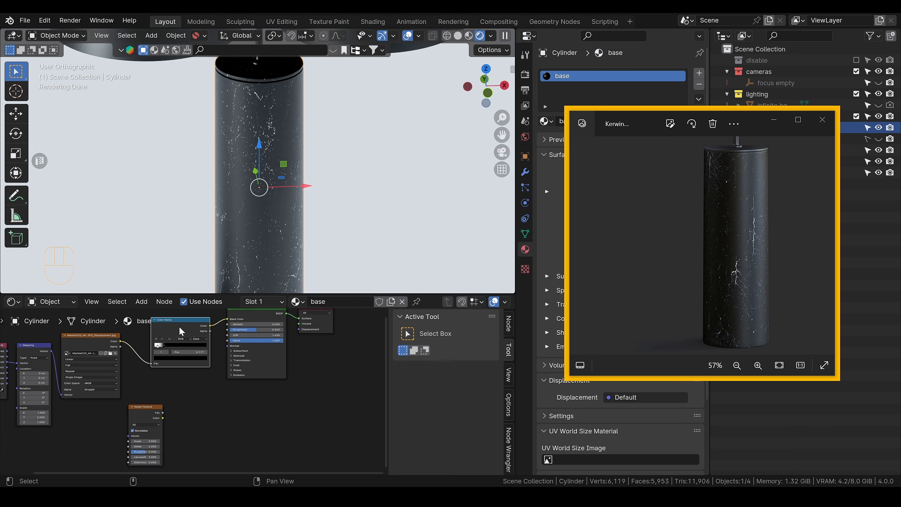
{"action": "key", "text": "shift+d"}
{"action": "left_click", "coordinate": [200, 409]}
{"action": "scroll", "coordinate": [199, 409], "scroll_direction": "up", "scroll_amount": 1}
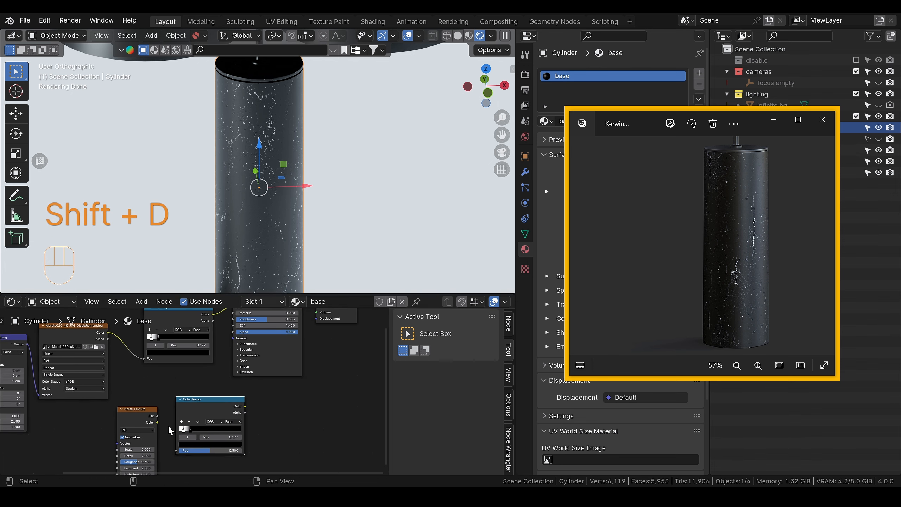
{"action": "scroll", "coordinate": [168, 424], "scroll_direction": "up", "scroll_amount": 1}
{"action": "middle_click_drag", "start_coordinate": [161, 393], "coordinate": [150, 344], "text": "alt+shift"}
{"action": "scroll", "coordinate": [152, 378], "scroll_direction": "up", "scroll_amount": 2}
{"action": "left_click_drag", "start_coordinate": [131, 359], "coordinate": [161, 414]}
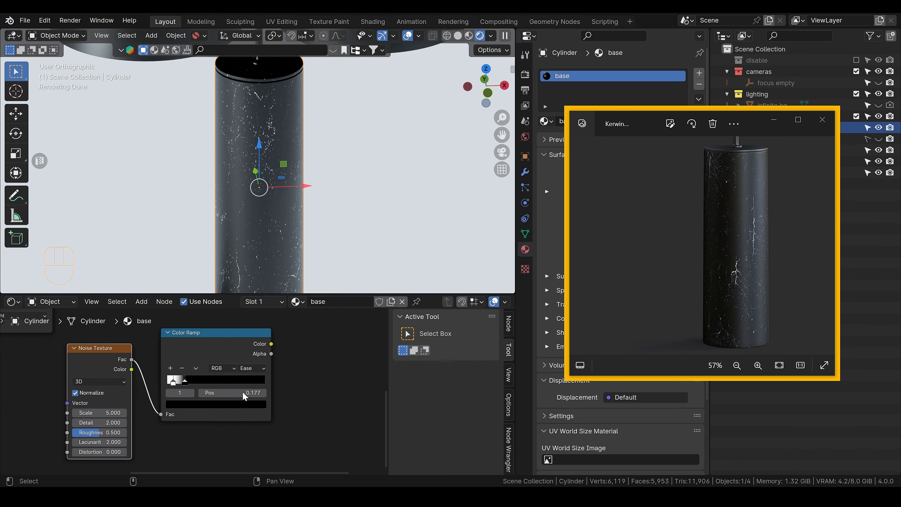
Step: Preview the duplicated Color Ramp on the cylinder and change the Noise Texture's Scale to -3.4
{"action": "left_click", "coordinate": [217, 334], "text": "ctrl+shift"}
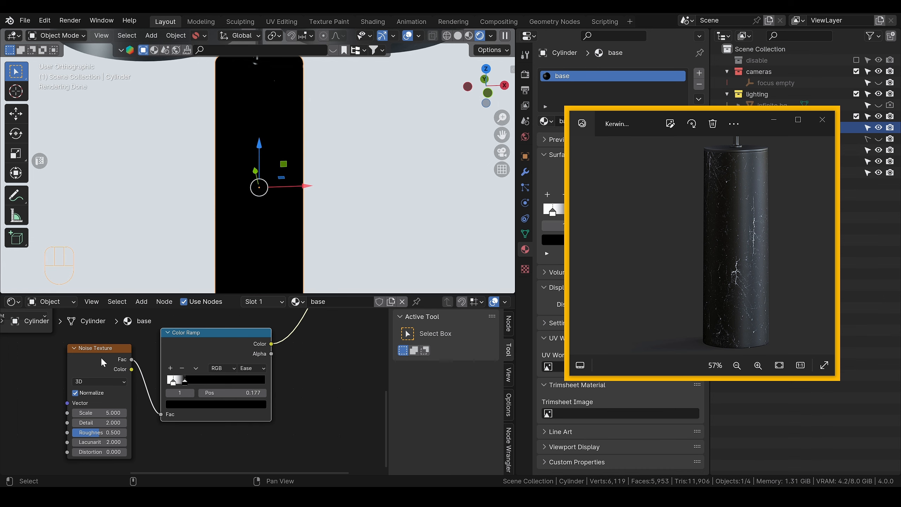
{"action": "left_click_drag", "start_coordinate": [101, 360], "coordinate": [101, 367]}
{"action": "left_click_drag", "start_coordinate": [90, 421], "coordinate": [98, 421]}
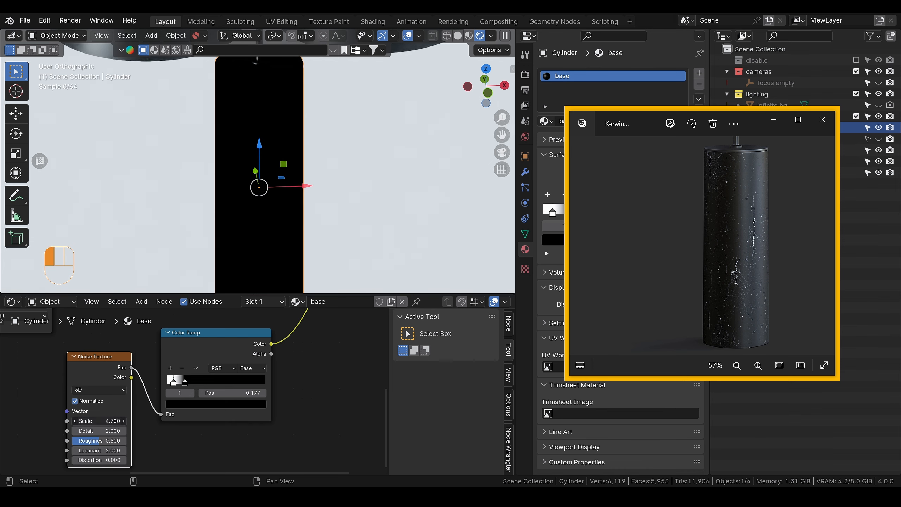
Step: Connect the Mapping node's Vector output to the Noise Texture's Vector input
{"action": "scroll", "coordinate": [109, 390], "scroll_direction": "down", "scroll_amount": 4}
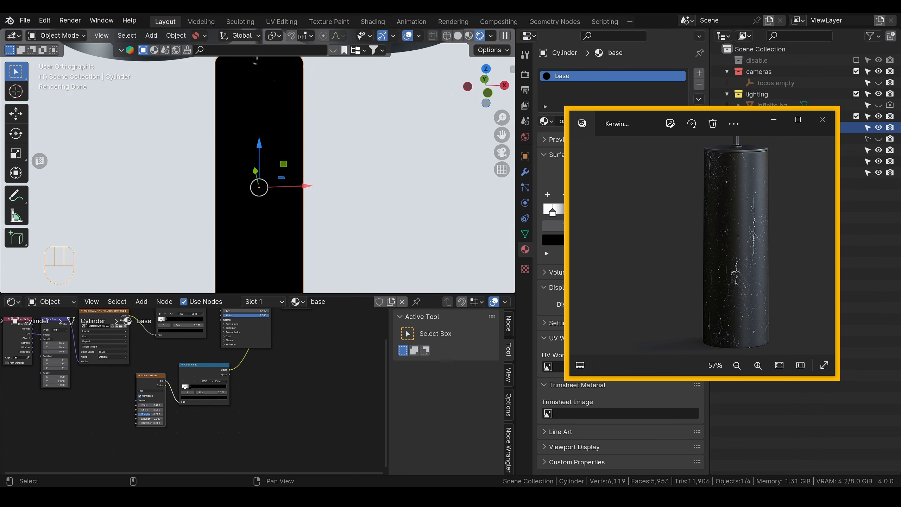
{"action": "right_click_drag", "start_coordinate": [72, 408], "coordinate": [104, 411]}
{"action": "left_click_drag", "start_coordinate": [30, 366], "coordinate": [158, 410]}
{"action": "scroll", "coordinate": [106, 422], "scroll_direction": "up", "scroll_amount": 5}
{"action": "scroll", "coordinate": [253, 436], "scroll_direction": "up", "scroll_amount": 3}
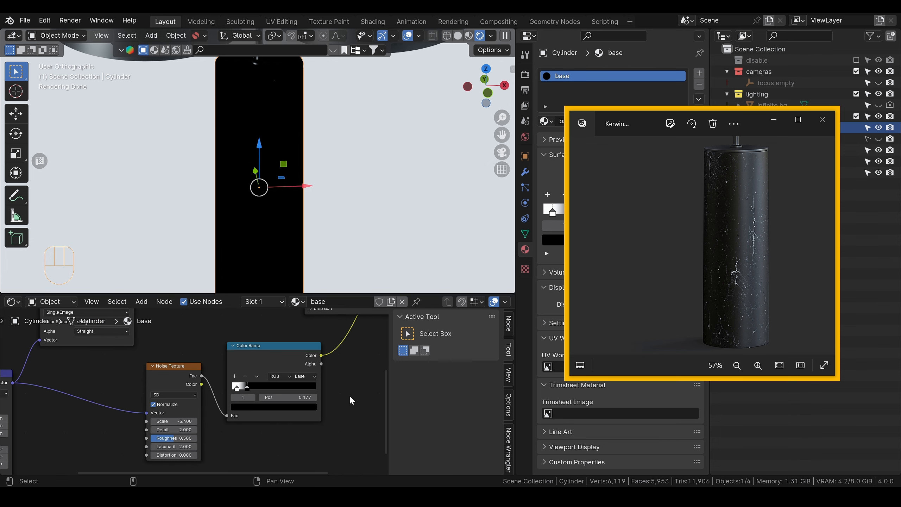
Step: Move the noise Color Ramp's black stop outward to widen its gradient, and set the Noise Texture's Scale to 2.37
{"action": "middle_click_drag", "start_coordinate": [358, 369], "coordinate": [286, 389], "text": "alt+shift"}
{"action": "left_click_drag", "start_coordinate": [181, 413], "coordinate": [220, 408]}
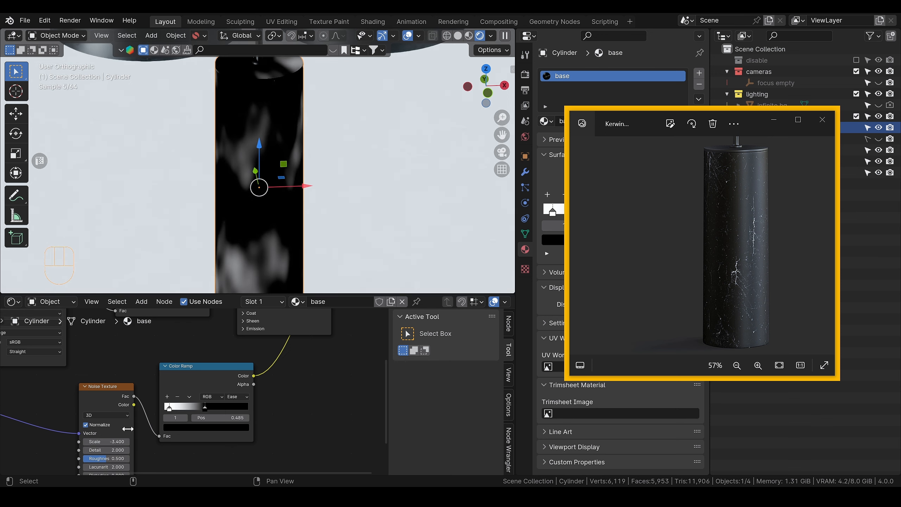
{"action": "left_click_drag", "start_coordinate": [99, 443], "coordinate": [182, 444]}
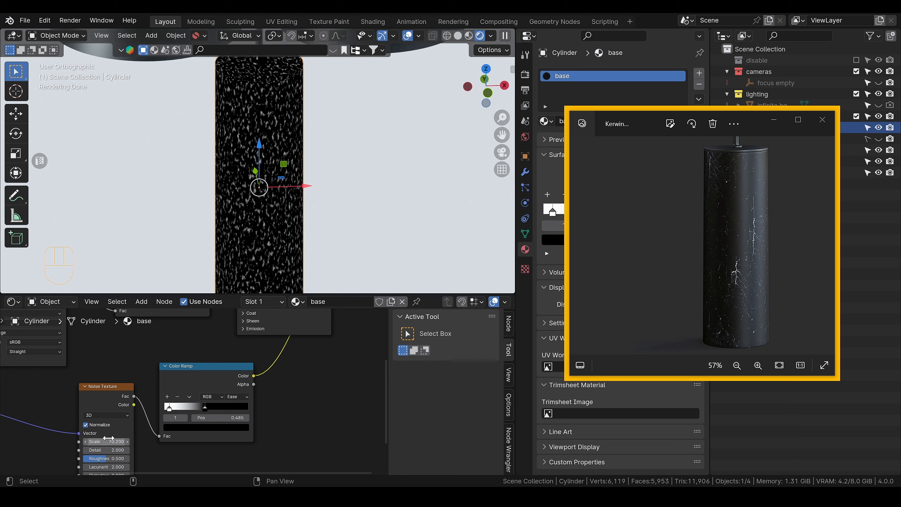
{"action": "left_click", "coordinate": [108, 442]}
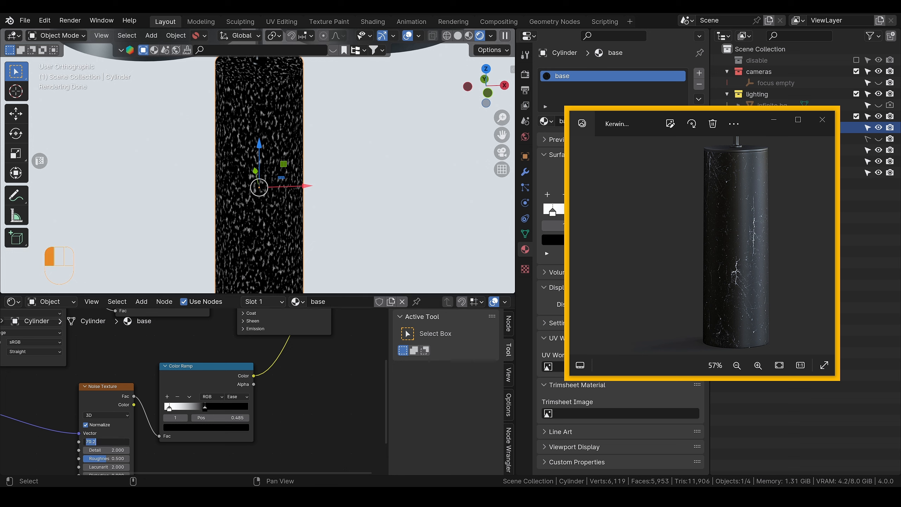
{"action": "type", "text": "1"}
{"action": "key", "text": "Return"}
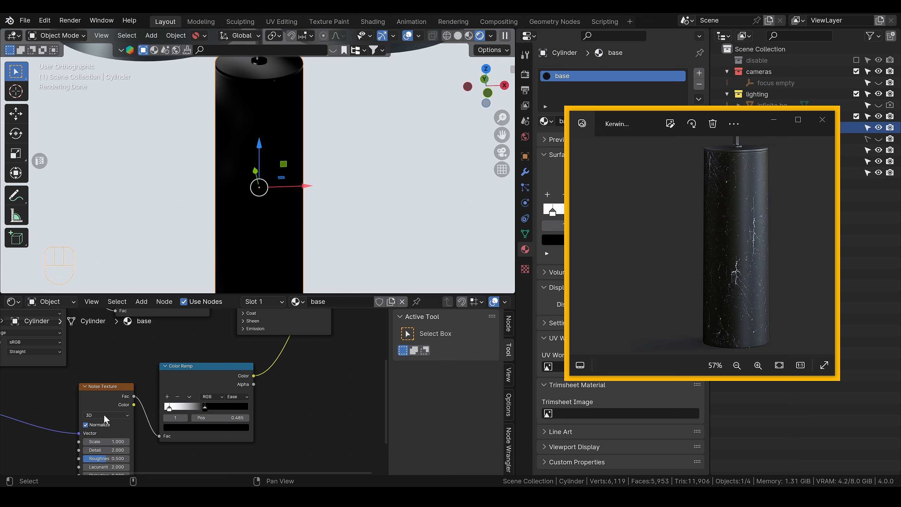
{"action": "left_click_drag", "start_coordinate": [106, 442], "coordinate": [122, 441], "text": "shift"}
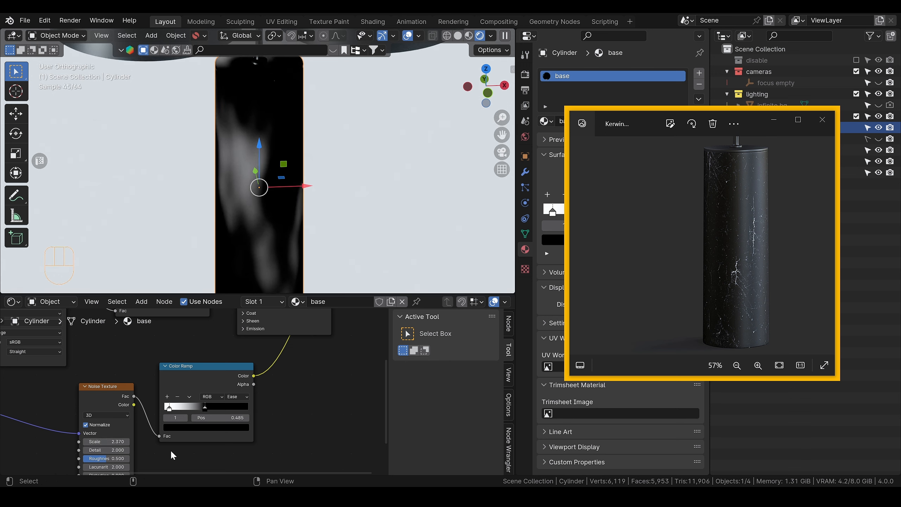
{"action": "left_click_drag", "start_coordinate": [205, 407], "coordinate": [213, 407]}
Step: Connect the noise Color Ramp's Color output to the Principled BSDF's Roughness and preview the full shader on the cylinder
{"action": "middle_click_drag", "start_coordinate": [312, 379], "coordinate": [270, 430], "text": "alt+shift"}
{"action": "scroll", "coordinate": [249, 409], "scroll_direction": "down", "scroll_amount": 3}
{"action": "scroll", "coordinate": [306, 386], "scroll_direction": "down", "scroll_amount": 4}
{"action": "left_click_drag", "start_coordinate": [324, 322], "coordinate": [294, 366]}
{"action": "left_click", "coordinate": [235, 386]}
{"action": "left_click_drag", "start_coordinate": [214, 416], "coordinate": [224, 411]}
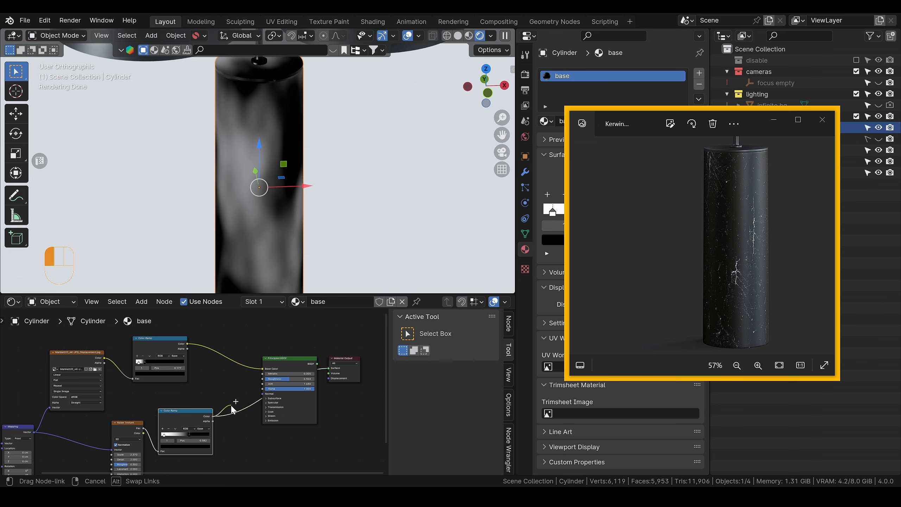
{"action": "left_click_drag", "start_coordinate": [264, 382], "coordinate": [263, 379]}
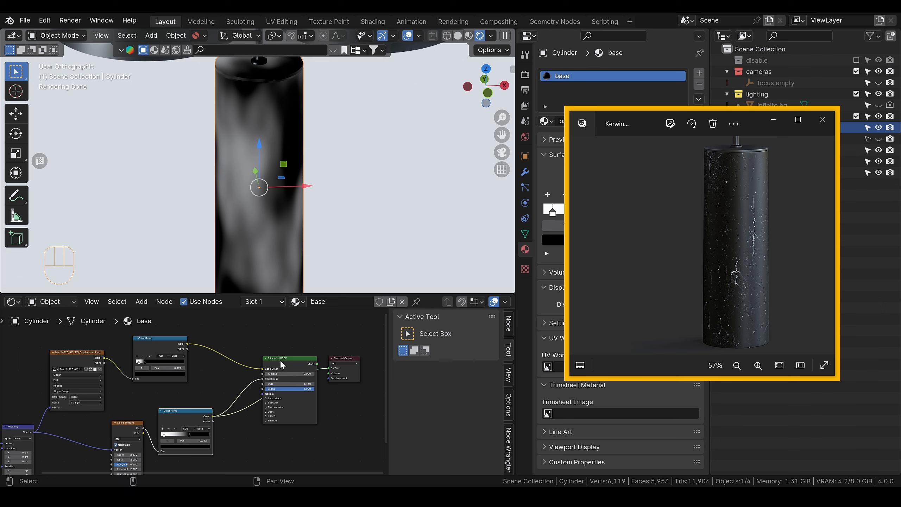
{"action": "scroll", "coordinate": [282, 251], "scroll_direction": "up", "scroll_amount": 2}
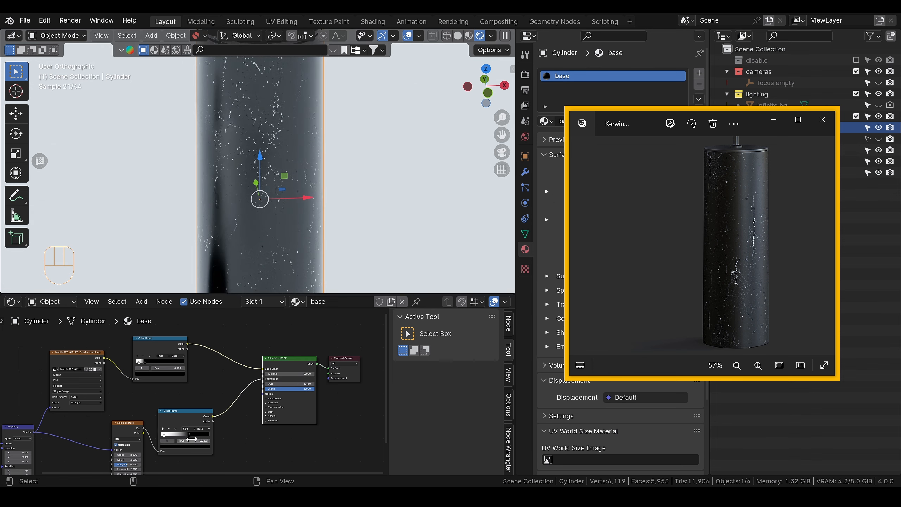
Step: Move the noise Color Ramp's black stop to about 0.65 and lighten it to a grey with a value of 0.263
{"action": "scroll", "coordinate": [199, 438], "scroll_direction": "up", "scroll_amount": 5}
{"action": "mouse_move", "coordinate": [212, 376]}
{"action": "left_mouse_down"}
{"action": "mouse_move", "coordinate": [193, 375]}
{"action": "mouse_move", "coordinate": [223, 372]}
{"action": "left_mouse_up"}
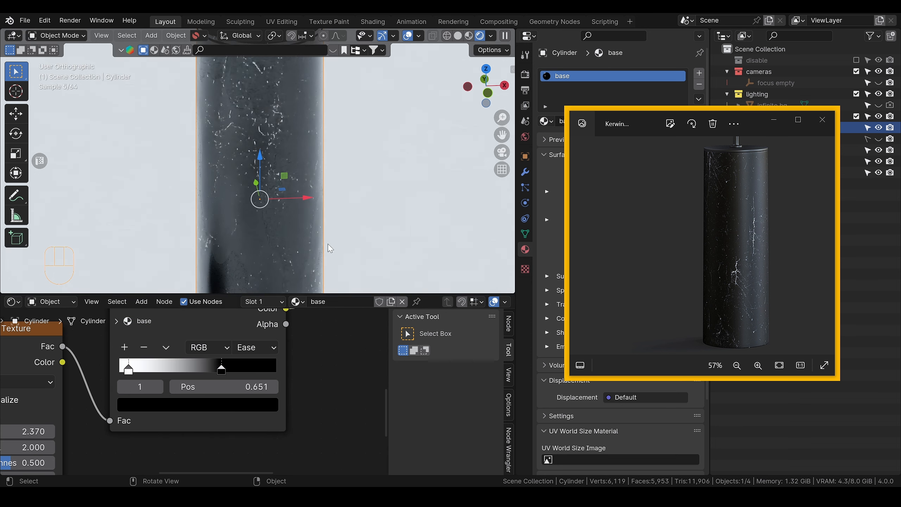
{"action": "scroll", "coordinate": [333, 216], "scroll_direction": "down", "scroll_amount": 2}
{"action": "middle_click_drag", "start_coordinate": [336, 207], "coordinate": [327, 192], "text": "alt"}
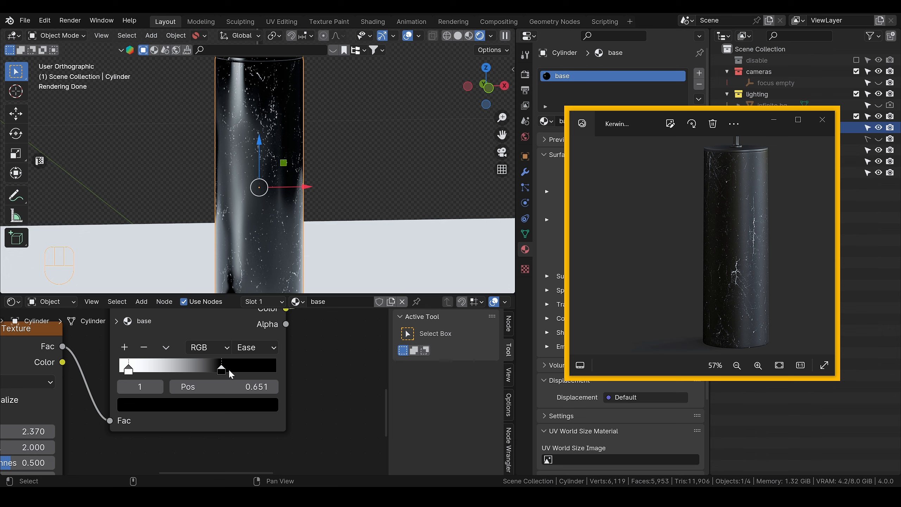
{"action": "left_click_drag", "start_coordinate": [222, 370], "coordinate": [218, 370]}
{"action": "left_click", "coordinate": [207, 404]}
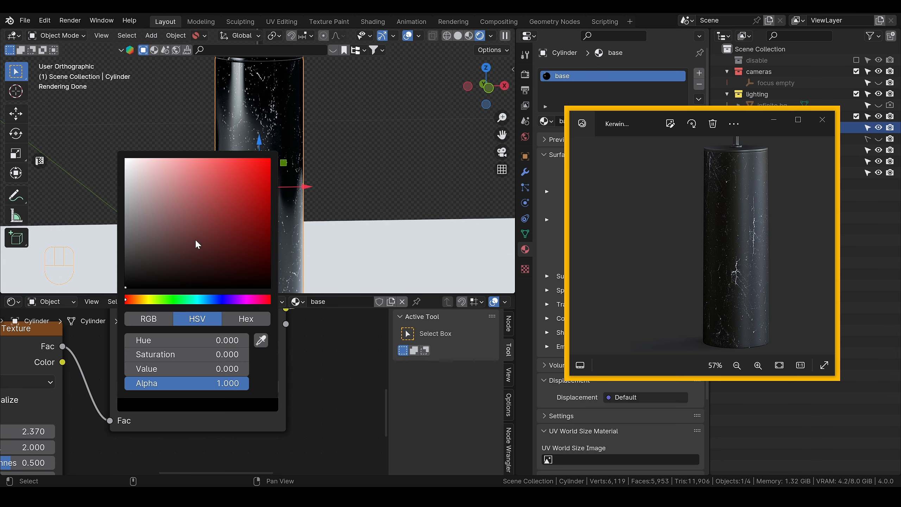
{"action": "scroll", "coordinate": [196, 245], "scroll_direction": "up", "scroll_amount": 5}
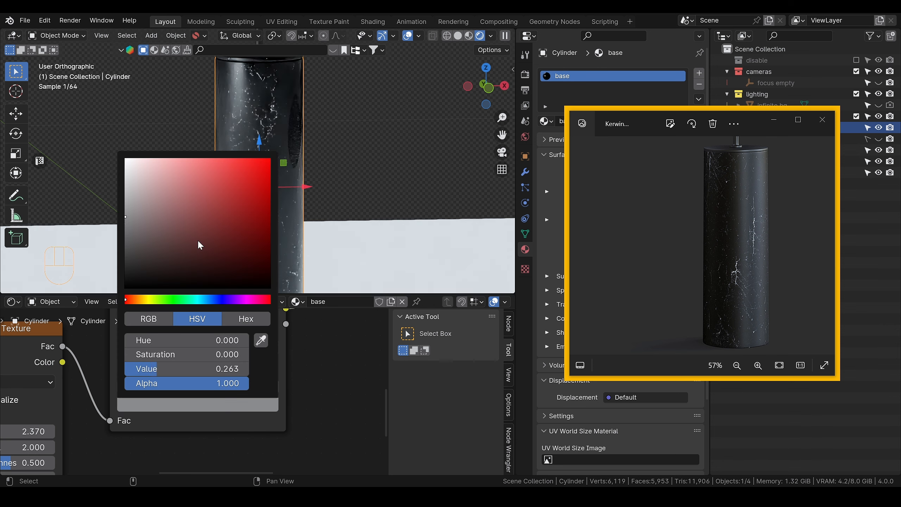
Step: Add a middle stop to the noise Color Ramp and bring the stops closer together, with the white stop at 0.391
{"action": "left_click", "coordinate": [124, 347]}
{"action": "left_click_drag", "start_coordinate": [220, 372], "coordinate": [232, 373]}
{"action": "mouse_move", "coordinate": [171, 371]}
{"action": "left_mouse_down"}
{"action": "mouse_move", "coordinate": [192, 370]}
{"action": "mouse_move", "coordinate": [174, 370]}
{"action": "left_mouse_up"}
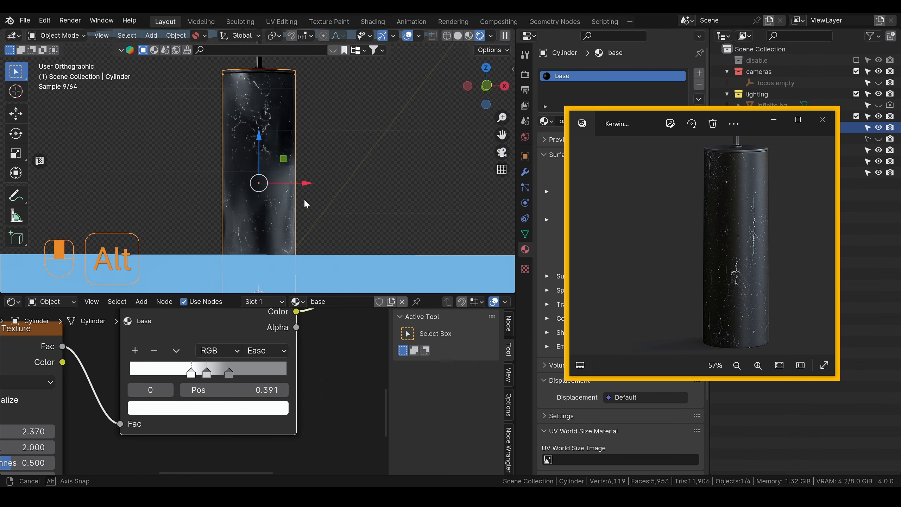
{"action": "scroll", "coordinate": [317, 202], "scroll_direction": "up", "scroll_amount": 1}
{"action": "left_click_drag", "start_coordinate": [317, 202], "coordinate": [308, 220], "text": "alt"}
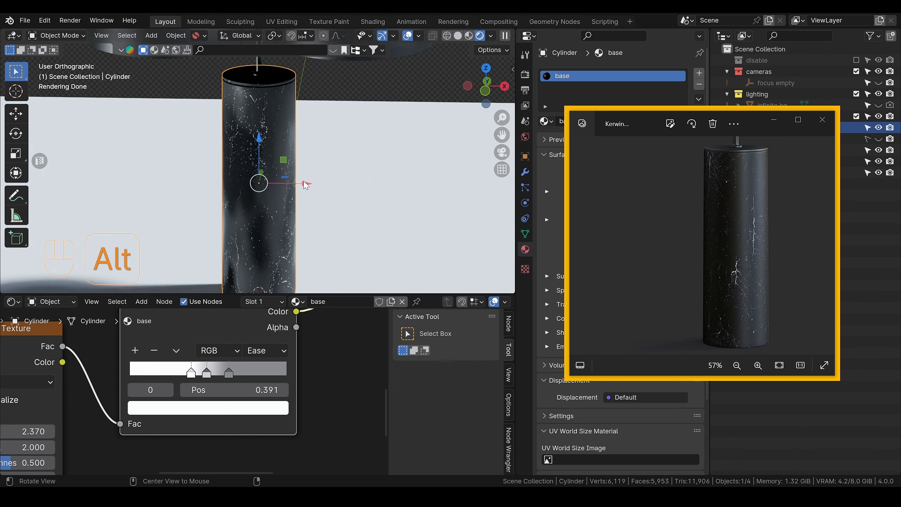
{"action": "mouse_move", "coordinate": [319, 188]}
{"action": "middle_mouse_down", "text": "alt"}
{"action": "mouse_move", "coordinate": [318, 171]}
{"action": "mouse_move", "coordinate": [320, 193]}
{"action": "middle_mouse_up", "text": "alt"}
{"action": "scroll", "coordinate": [324, 177], "scroll_direction": "down", "scroll_amount": 2}
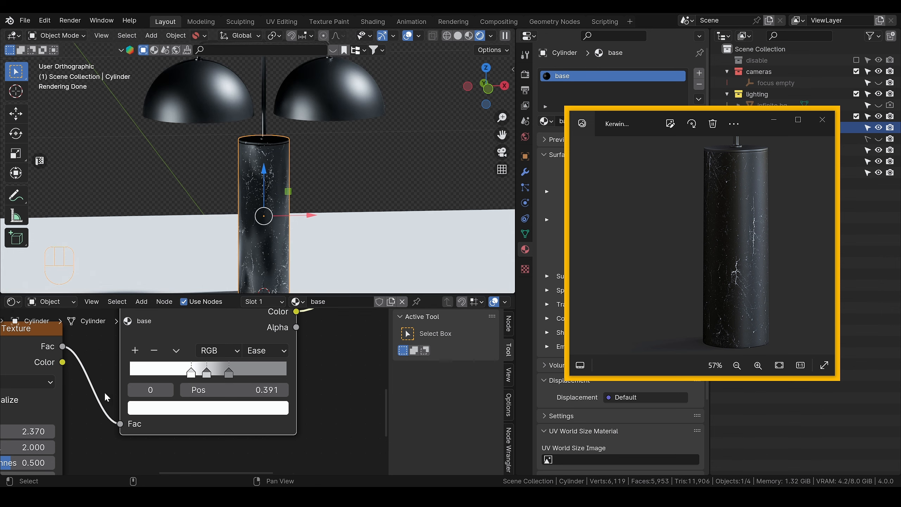
Step: Shift the marble veins on the cylinder by setting the Mapping node's Location to X -25 cm and Y -19 cm
{"action": "scroll", "coordinate": [102, 403], "scroll_direction": "down", "scroll_amount": 3}
{"action": "middle_click_drag", "start_coordinate": [102, 403], "coordinate": [181, 409], "text": "alt+shift"}
{"action": "middle_click_drag", "start_coordinate": [172, 439], "coordinate": [183, 392], "text": "alt+shift"}
{"action": "scroll", "coordinate": [183, 391], "scroll_direction": "up", "scroll_amount": 4}
{"action": "middle_click_drag", "start_coordinate": [185, 462], "coordinate": [214, 390], "text": "alt+shift"}
{"action": "scroll", "coordinate": [214, 390], "scroll_direction": "up", "scroll_amount": 3}
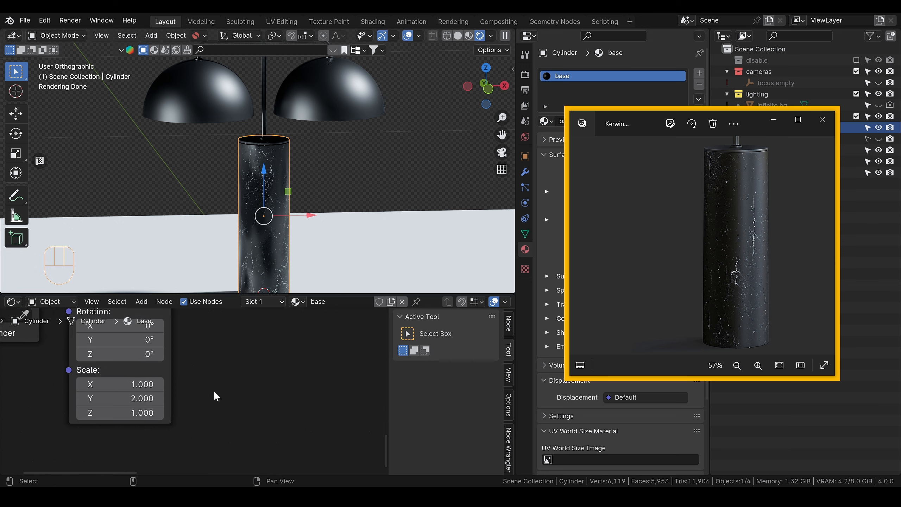
{"action": "left_click_drag", "start_coordinate": [224, 352], "coordinate": [202, 441], "text": "alt+shift"}
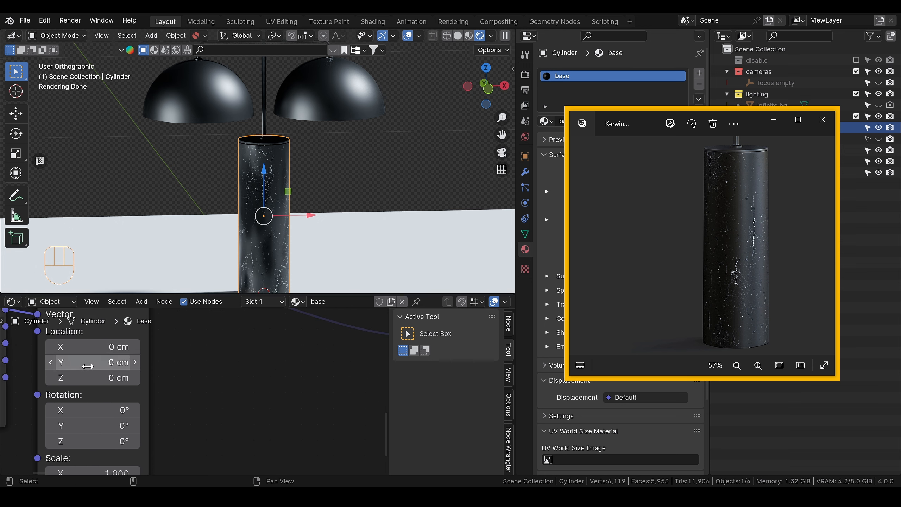
{"action": "mouse_move", "coordinate": [88, 366]}
{"action": "left_mouse_down"}
{"action": "mouse_move", "coordinate": [129, 366]}
{"action": "mouse_move", "coordinate": [90, 367]}
{"action": "left_mouse_up"}
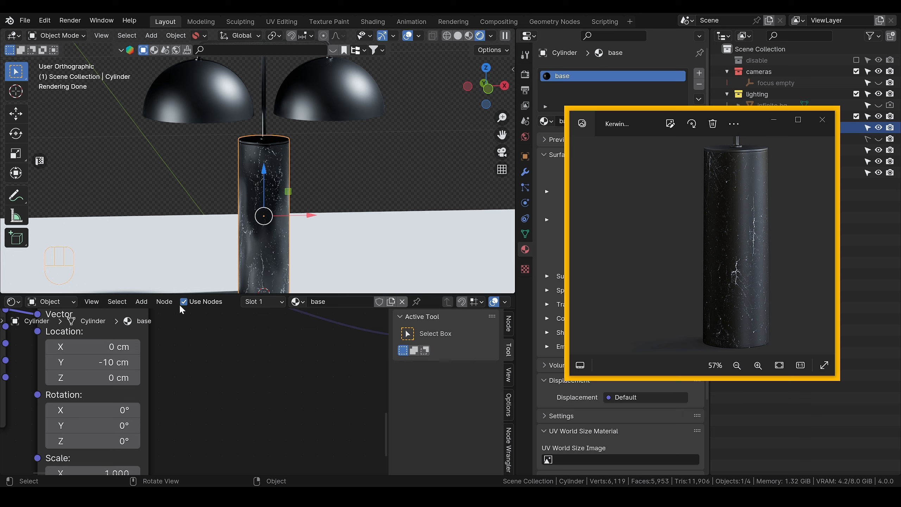
{"action": "left_click_drag", "start_coordinate": [93, 346], "coordinate": [73, 346], "text": "shift"}
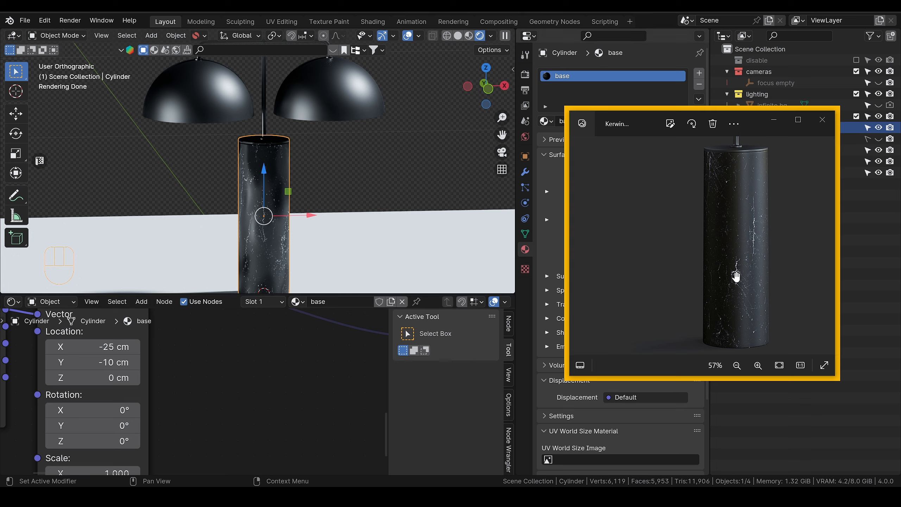
{"action": "left_click_drag", "start_coordinate": [93, 362], "coordinate": [79, 362], "text": "shift"}
Step: Enter Edit Mode on the cylinder with solid shading and select its top cap face
{"action": "middle_click_drag", "start_coordinate": [276, 240], "coordinate": [279, 186]}
{"action": "scroll", "coordinate": [279, 187], "scroll_direction": "up", "scroll_amount": 3}
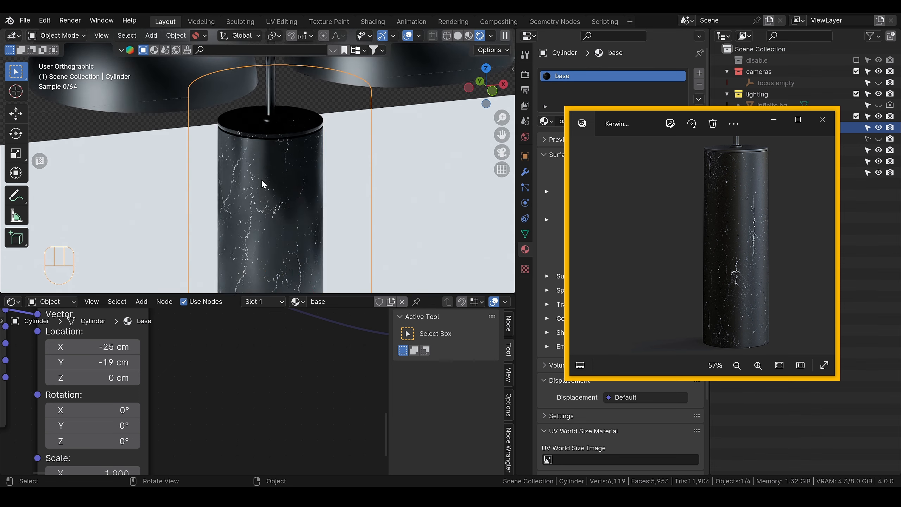
{"action": "scroll", "coordinate": [345, 198], "scroll_direction": "down", "scroll_amount": 5}
{"action": "middle_click_drag", "start_coordinate": [345, 198], "coordinate": [312, 203]}
{"action": "scroll", "coordinate": [325, 188], "scroll_direction": "down", "scroll_amount": 3}
{"action": "scroll", "coordinate": [337, 164], "scroll_direction": "down", "scroll_amount": 1}
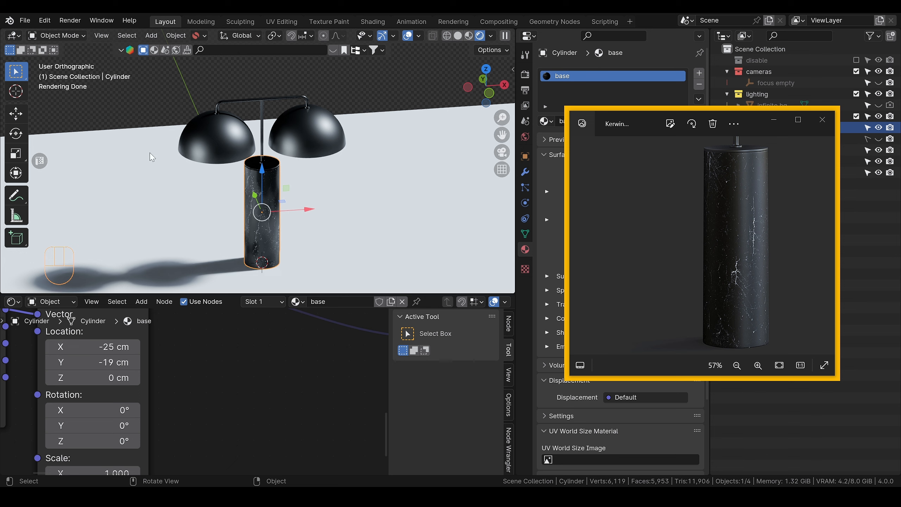
{"action": "scroll", "coordinate": [275, 175], "scroll_direction": "up", "scroll_amount": 8}
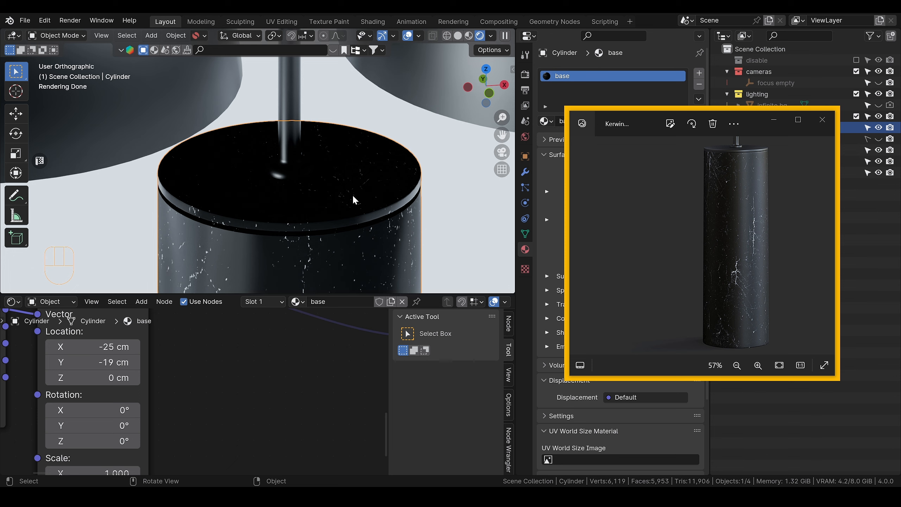
{"action": "key", "text": "Tab"}
{"action": "left_click", "coordinate": [428, 199]}
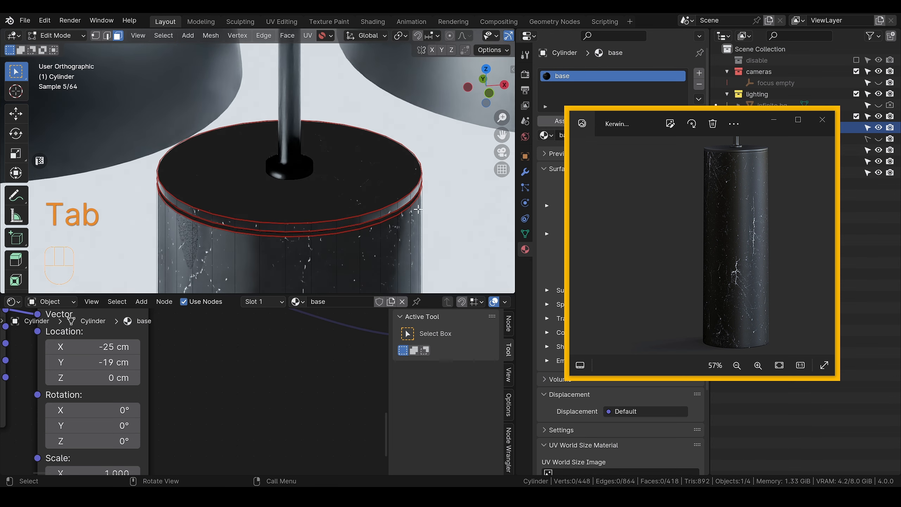
{"action": "scroll", "coordinate": [483, 38], "scroll_direction": "down", "scroll_amount": 5}
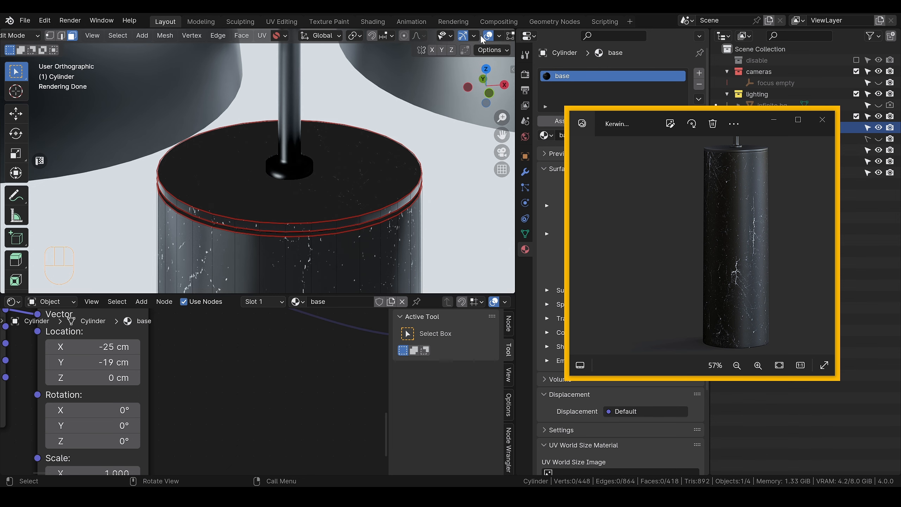
{"action": "key", "text": "z"}
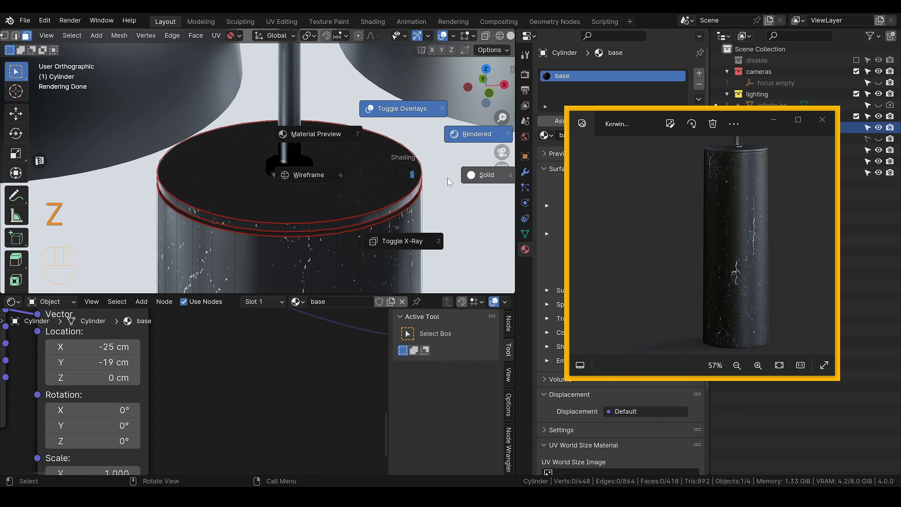
{"action": "left_click", "coordinate": [461, 175]}
{"action": "left_click", "coordinate": [339, 221]}
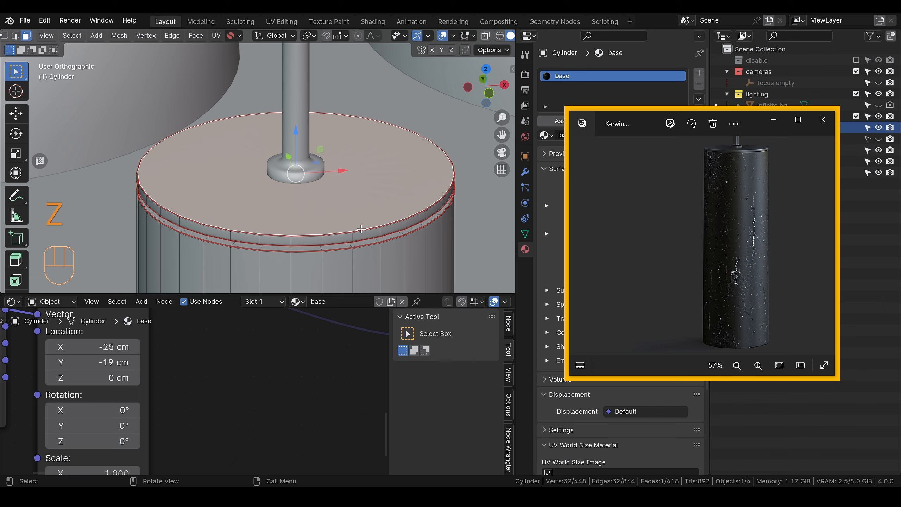
Step: Grow the face selection from the cylinder's top face to cover the whole cap rim down into the groove
{"action": "key", "text": "ctrl+KP_Add"}
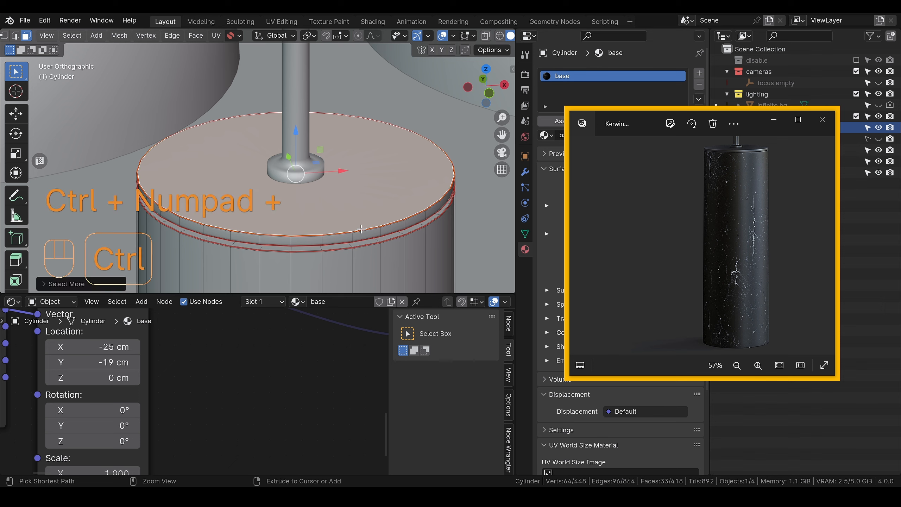
{"action": "key", "text": "ctrl+KP_Add"}
{"action": "key", "text": "ctrl+KP_Add"}
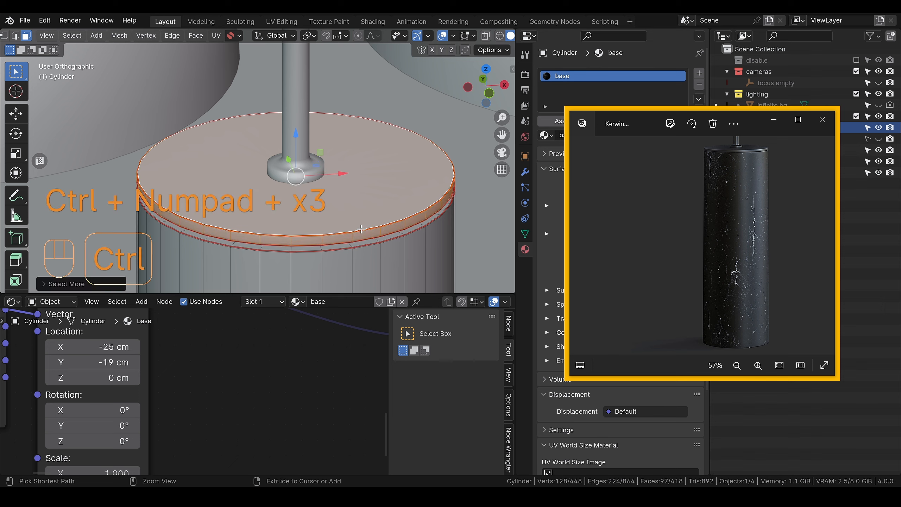
{"action": "scroll", "coordinate": [360, 229], "scroll_direction": "up", "scroll_amount": 3}
{"action": "middle_click_drag", "start_coordinate": [355, 232], "coordinate": [356, 194], "text": "alt"}
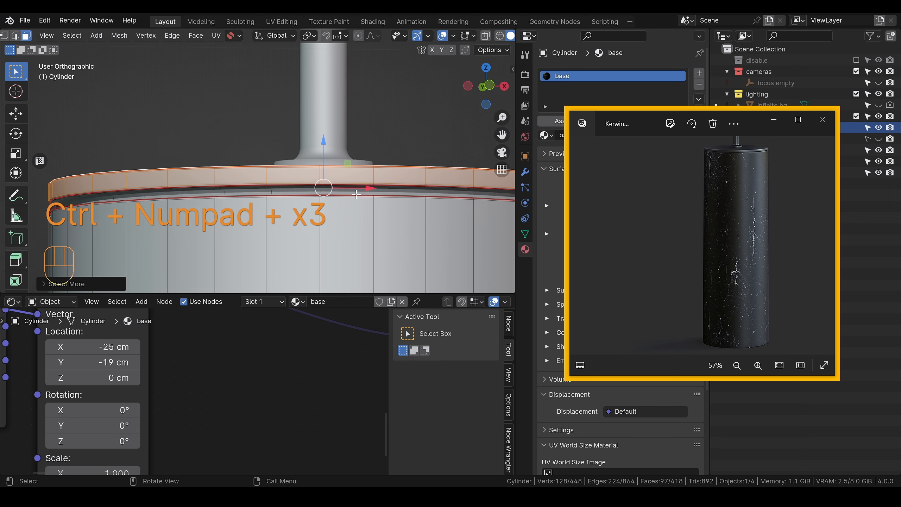
{"action": "key", "text": "ctrl+KP_Add"}
{"action": "key", "text": "ctrl+KP_Add"}
{"action": "key", "text": "ctrl+KP_Add"}
{"action": "key", "text": "ctrl+KP_Add"}
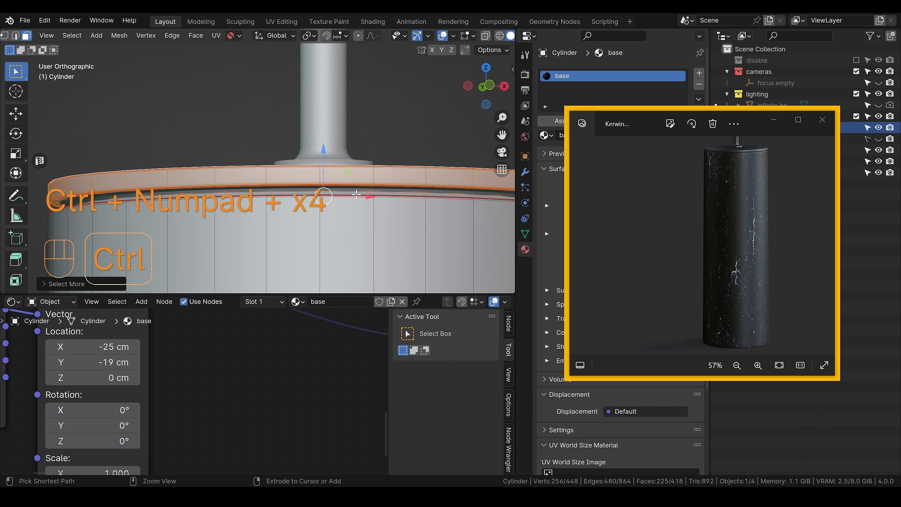
{"action": "scroll", "coordinate": [356, 194], "scroll_direction": "down", "scroll_amount": 2}
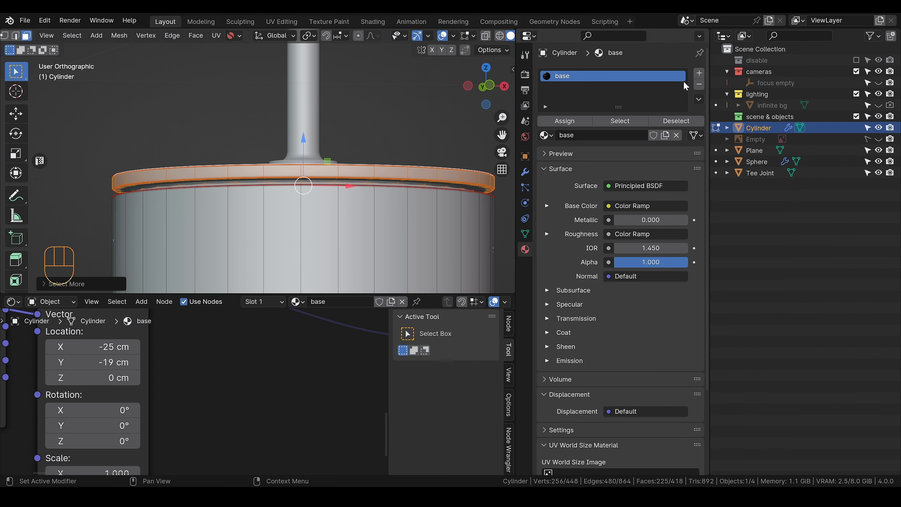
Step: Assign the existing basic metal material to the selected cap faces in a new slot and return to Object Mode with rendered shading
{"action": "left_click", "coordinate": [700, 74]}
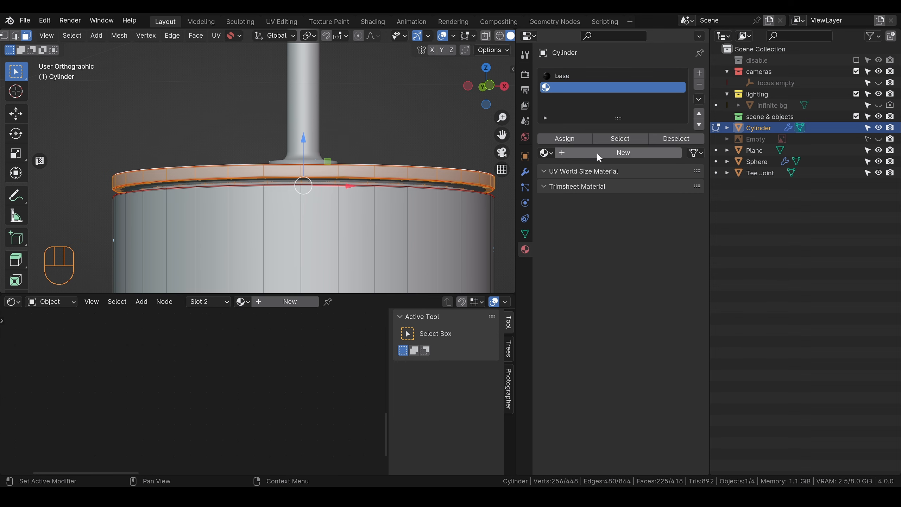
{"action": "left_click", "coordinate": [545, 153]}
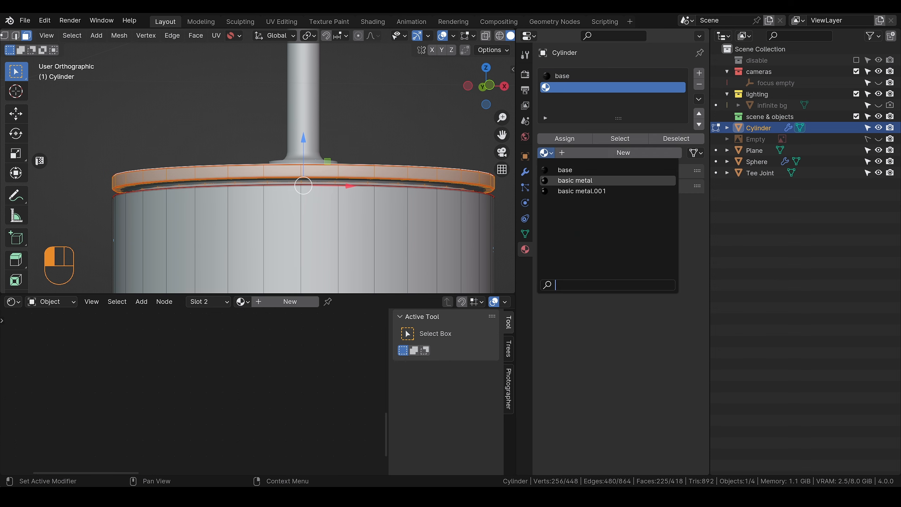
{"action": "left_click", "coordinate": [584, 180]}
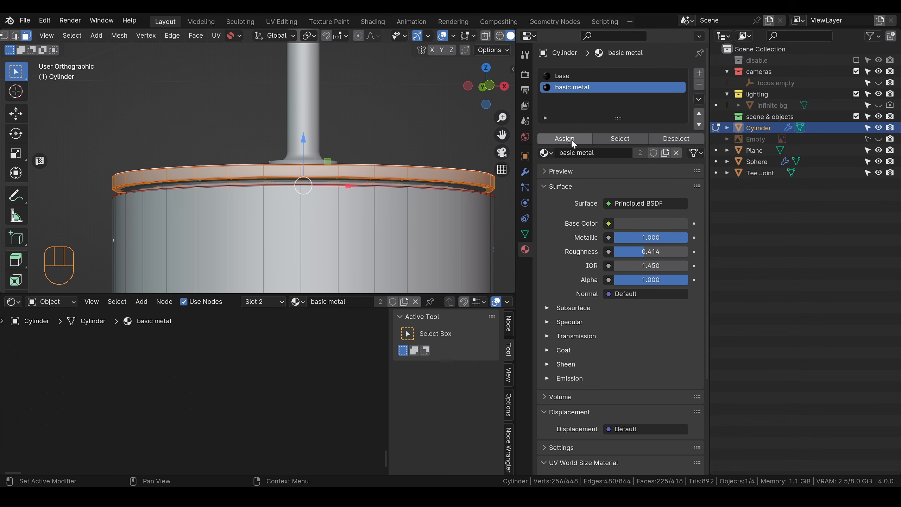
{"action": "scroll", "coordinate": [368, 164], "scroll_direction": "down", "scroll_amount": 3}
{"action": "key", "text": "Tab"}
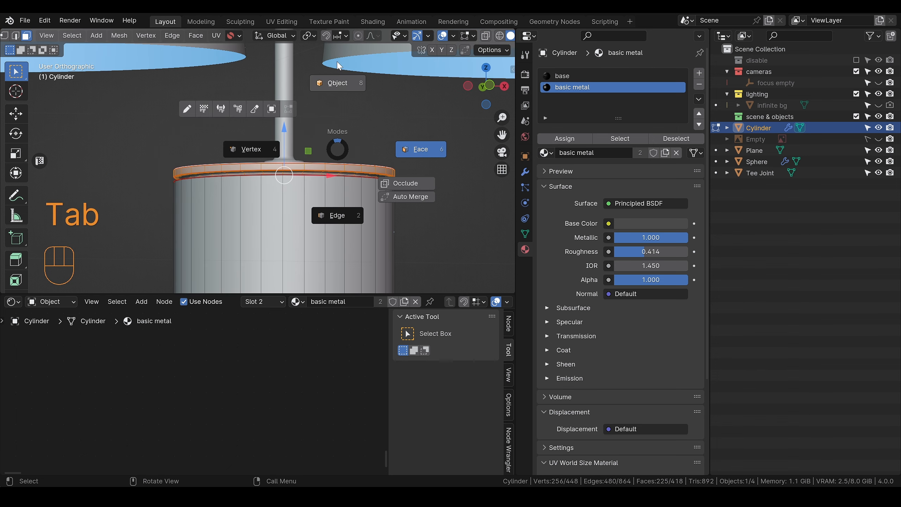
{"action": "key", "text": "z"}
{"action": "left_click", "coordinate": [399, 97]}
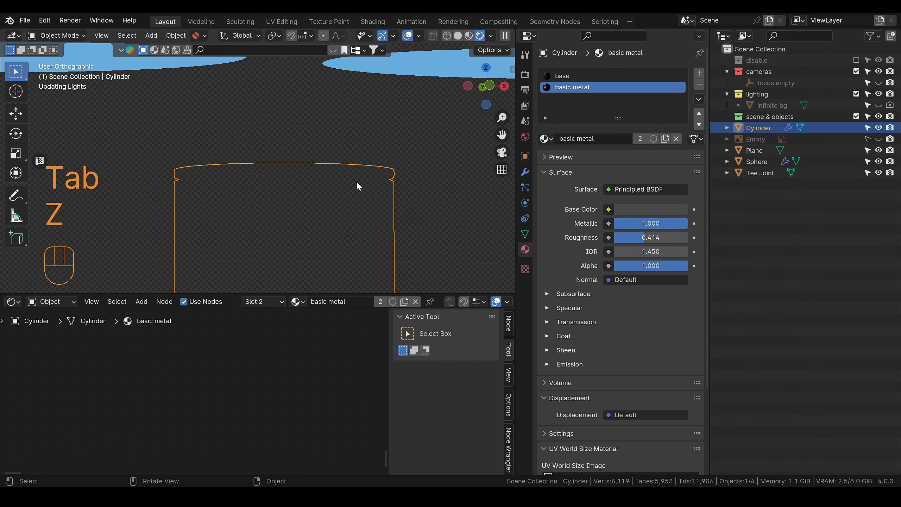
Step: Rotate the studio_small_03 world lighting around the lamp by setting its Rotation to 17.8
{"action": "scroll", "coordinate": [332, 211], "scroll_direction": "up", "scroll_amount": 1}
{"action": "left_click_drag", "start_coordinate": [310, 196], "coordinate": [319, 213], "text": "alt"}
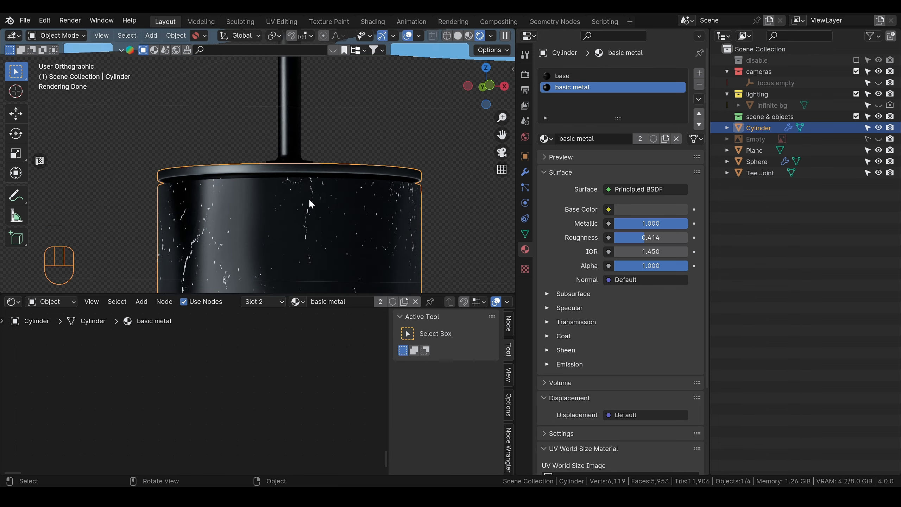
{"action": "middle_click_drag", "start_coordinate": [308, 199], "coordinate": [316, 223]}
{"action": "scroll", "coordinate": [307, 209], "scroll_direction": "down", "scroll_amount": 2}
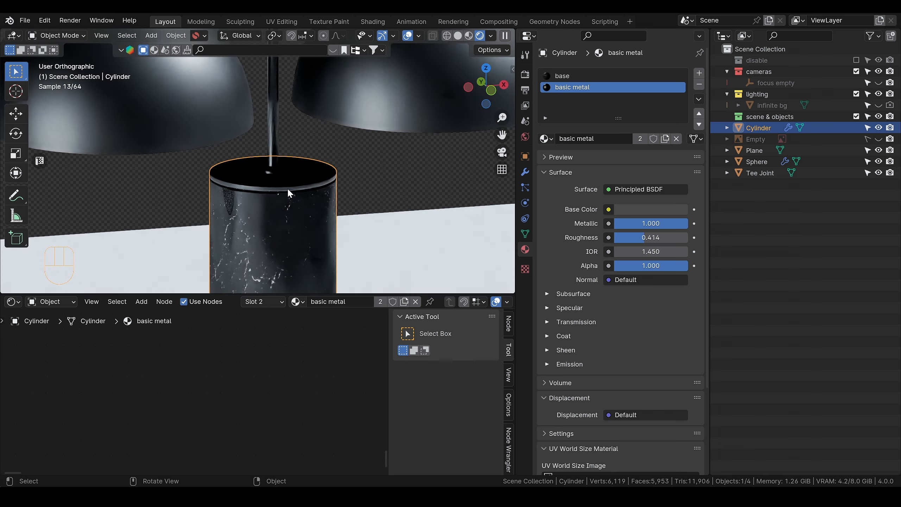
{"action": "scroll", "coordinate": [286, 193], "scroll_direction": "up", "scroll_amount": 3}
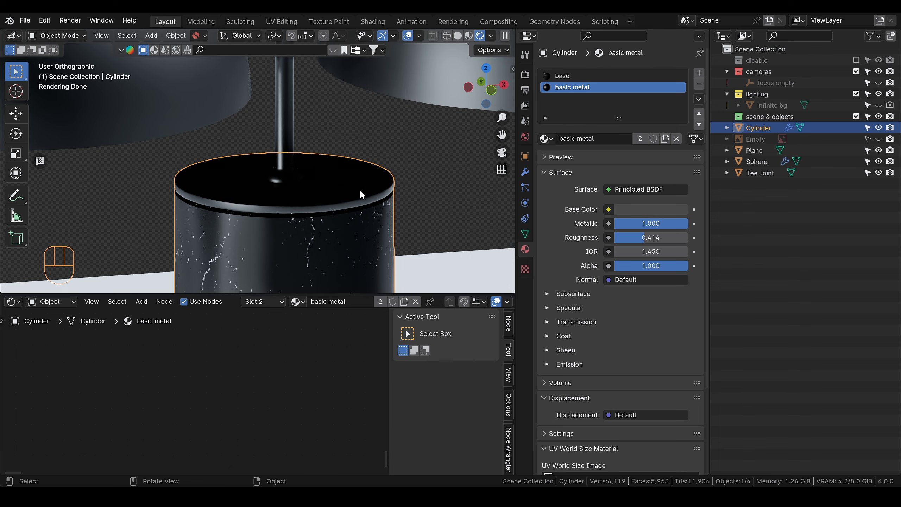
{"action": "scroll", "coordinate": [360, 189], "scroll_direction": "down", "scroll_amount": 2}
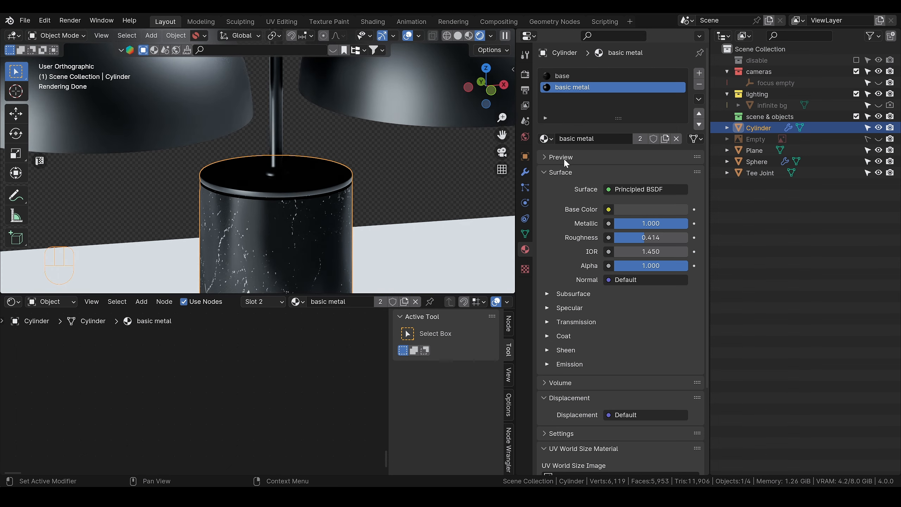
{"action": "left_click", "coordinate": [525, 136]}
{"action": "left_click_drag", "start_coordinate": [599, 144], "coordinate": [616, 143]}
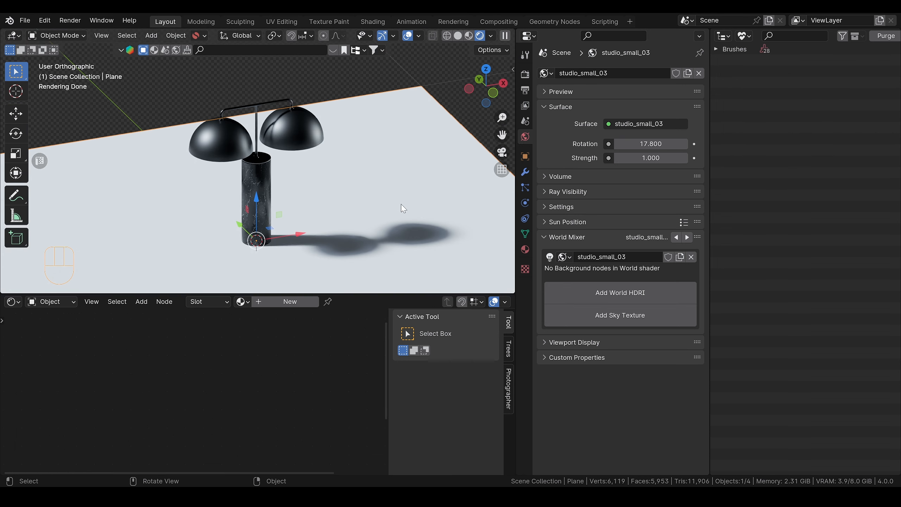
Step: Set the outliner's display mode to View Layer and unhide the infinite bg object
{"action": "middle_click_drag", "start_coordinate": [381, 216], "coordinate": [355, 183]}
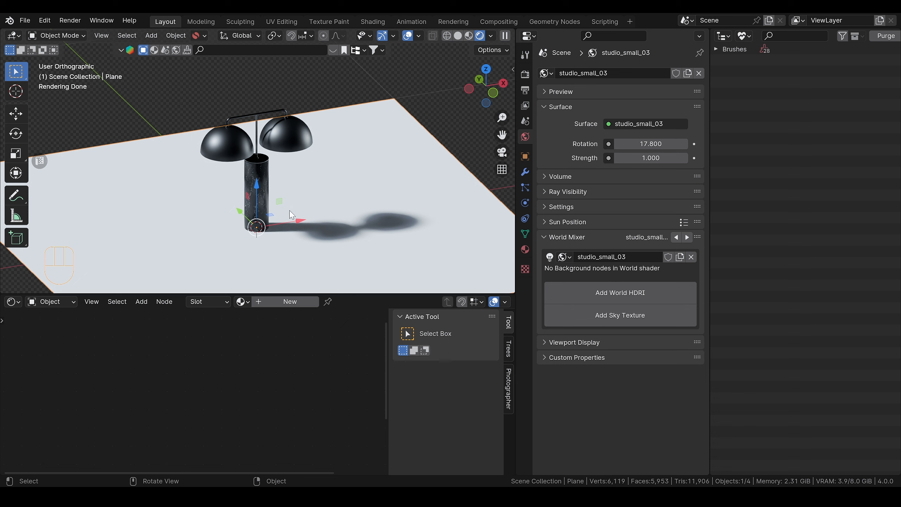
{"action": "left_click", "coordinate": [745, 36]}
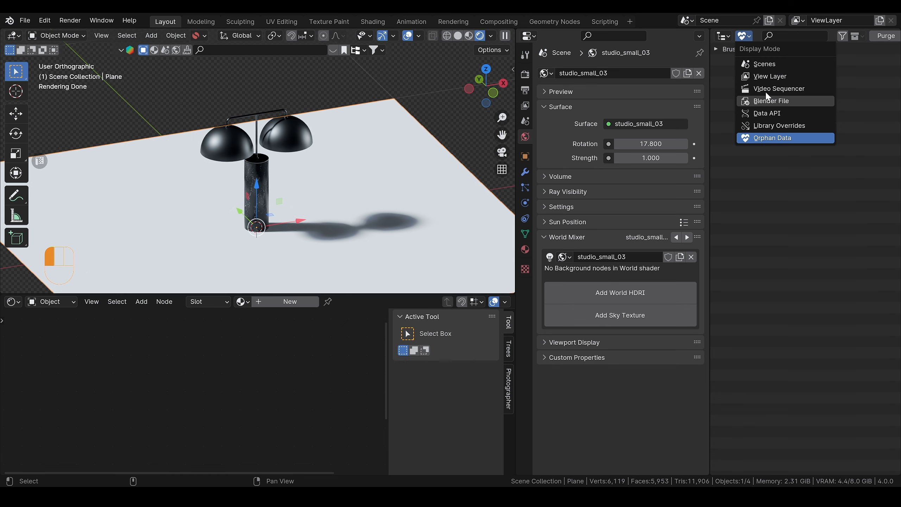
{"action": "left_click", "coordinate": [759, 76]}
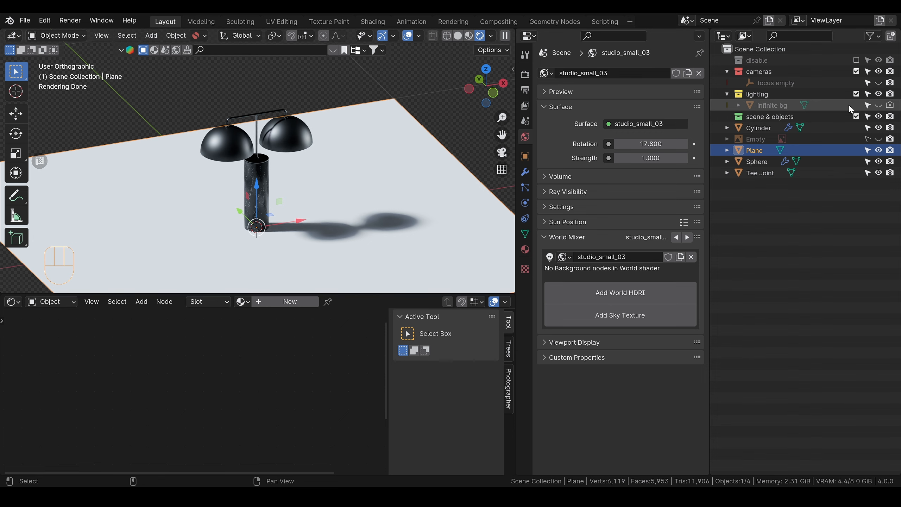
{"action": "left_click", "coordinate": [878, 105]}
{"action": "scroll", "coordinate": [372, 165], "scroll_direction": "down", "scroll_amount": 5}
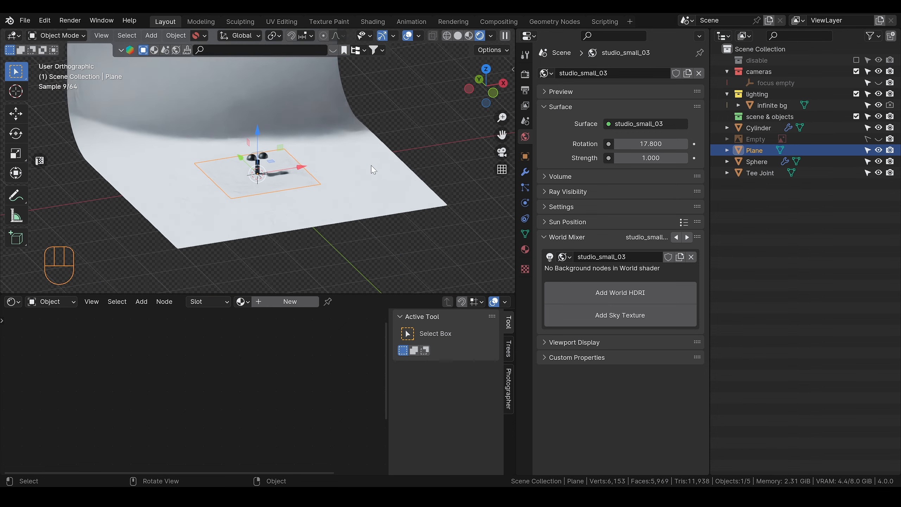
Step: Delete the infinite bg backdrop from the lighting collection
{"action": "left_click_drag", "start_coordinate": [283, 149], "coordinate": [296, 212], "text": "alt+shift"}
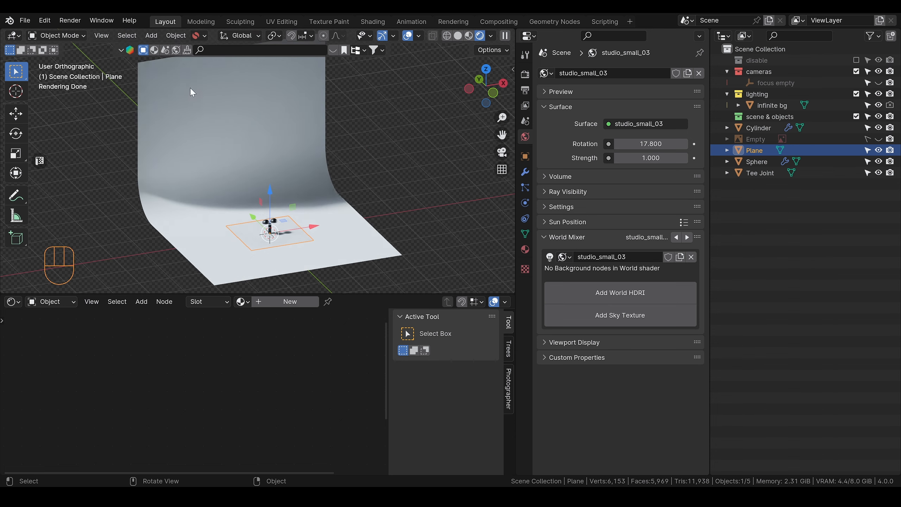
{"action": "scroll", "coordinate": [265, 223], "scroll_direction": "up", "scroll_amount": 2}
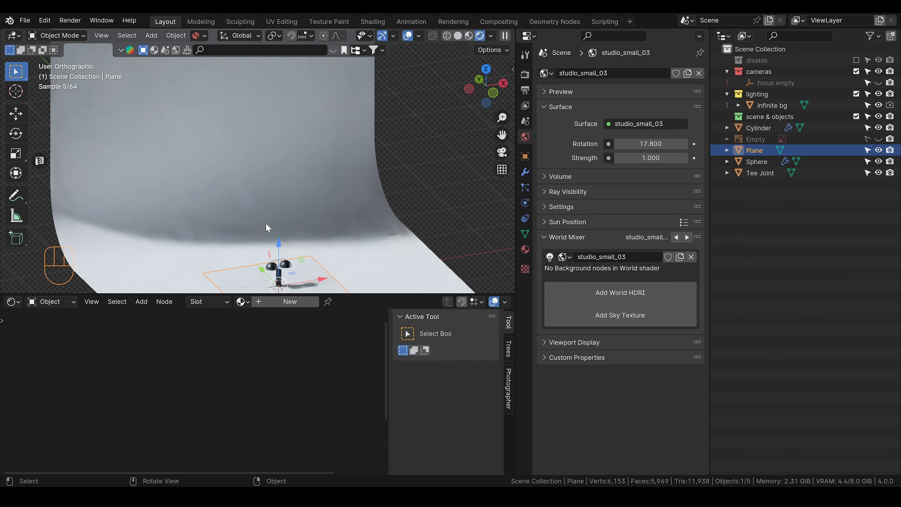
{"action": "left_click", "coordinate": [276, 194]}
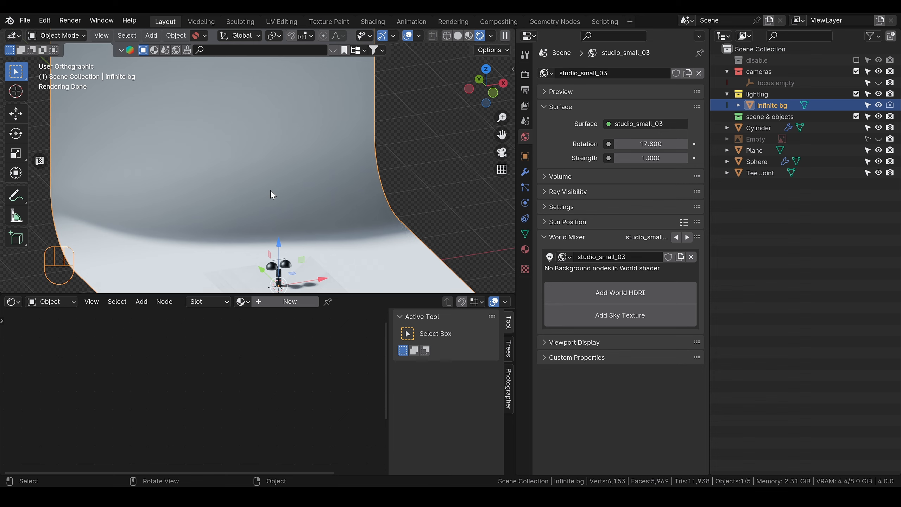
{"action": "key", "text": "Delete"}
{"action": "left_click_drag", "start_coordinate": [312, 253], "coordinate": [310, 156], "text": "alt+shift"}
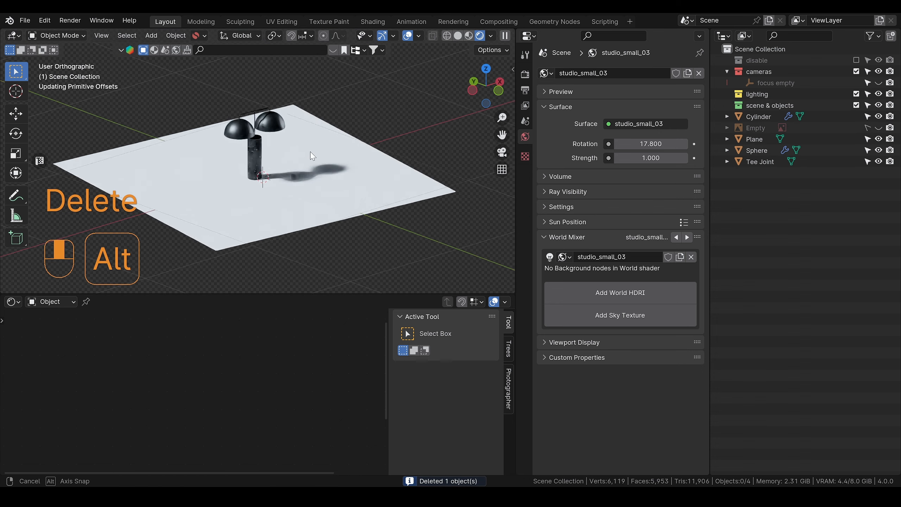
{"action": "middle_click_drag", "start_coordinate": [310, 153], "coordinate": [279, 174], "text": "alt"}
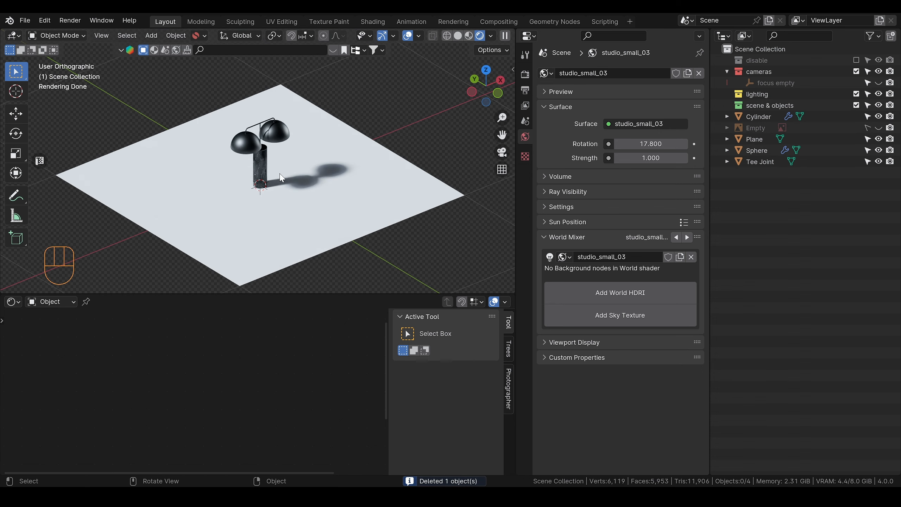
Step: Extrude the floor plane's rear edge behind the lamp straight up to form a tall backdrop wall
{"action": "scroll", "coordinate": [281, 176], "scroll_direction": "down", "scroll_amount": 1}
{"action": "left_click", "coordinate": [323, 179]}
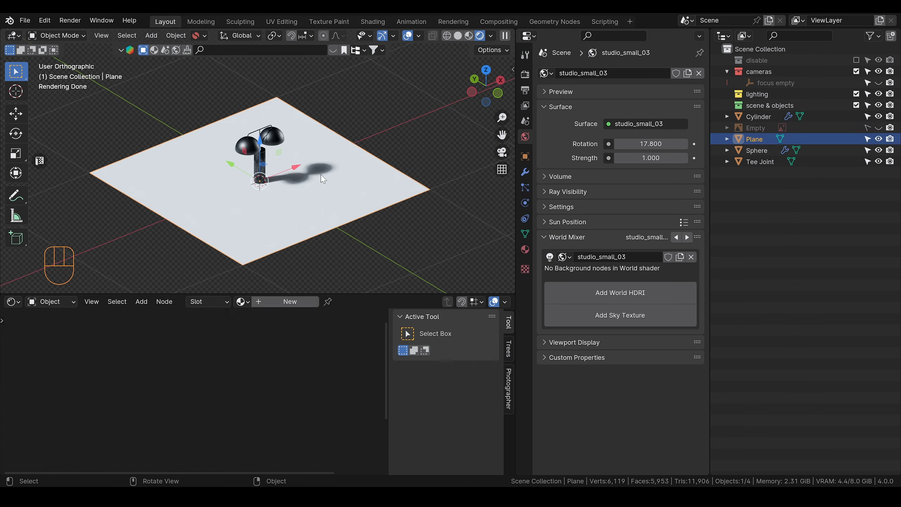
{"action": "key", "text": "Tab"}
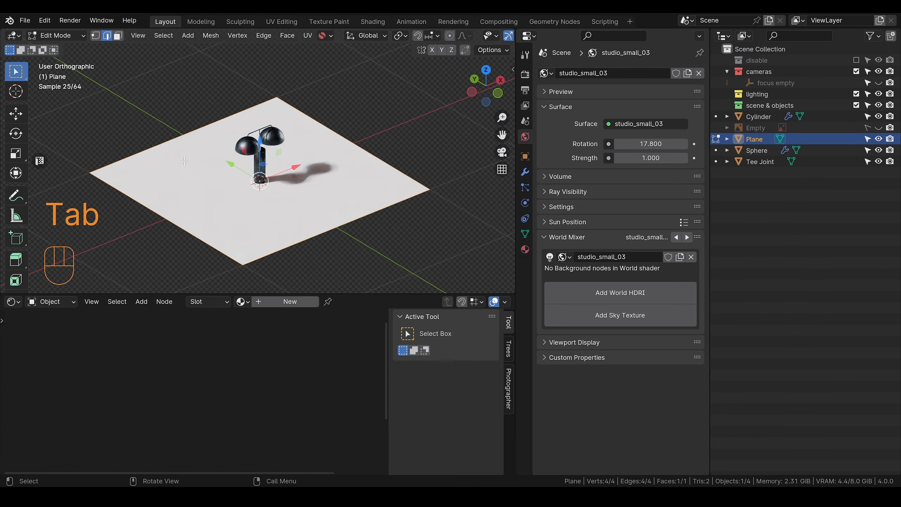
{"action": "middle_click_drag", "start_coordinate": [240, 141], "coordinate": [258, 145], "text": "shift"}
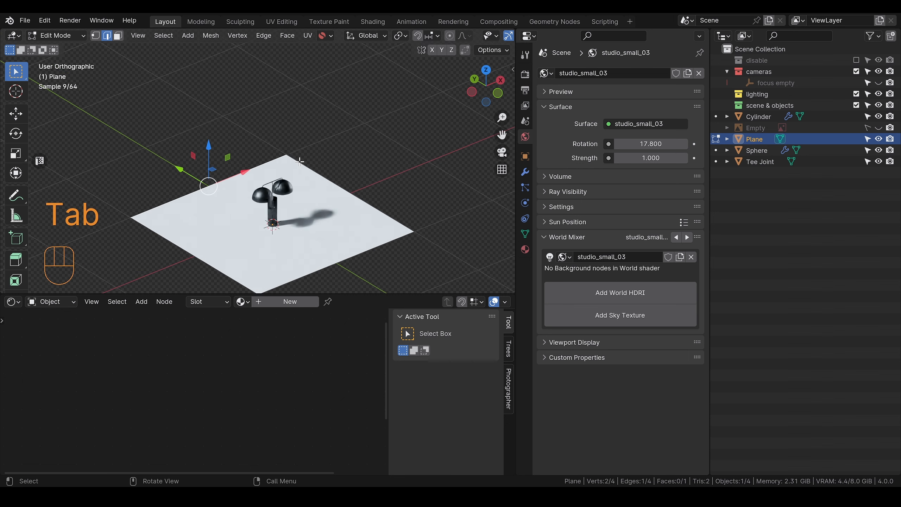
{"action": "key", "text": "e"}
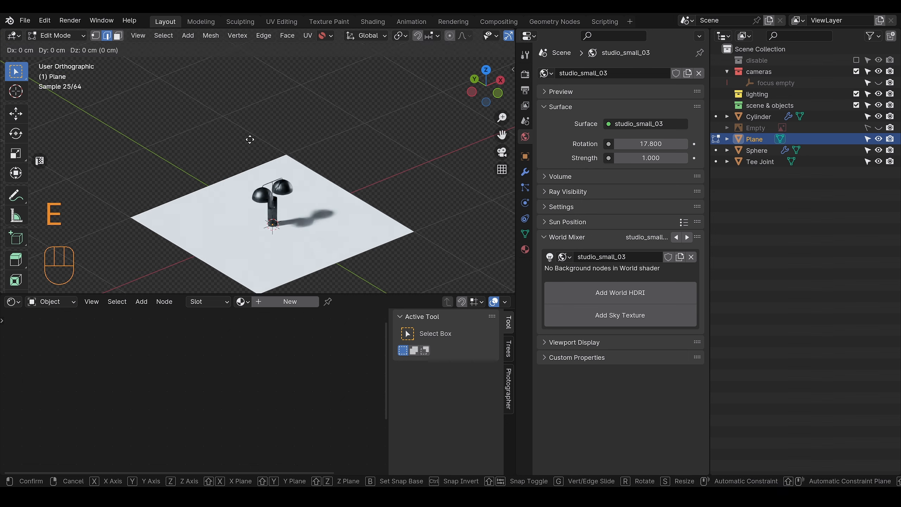
{"action": "left_click", "coordinate": [233, 225]}
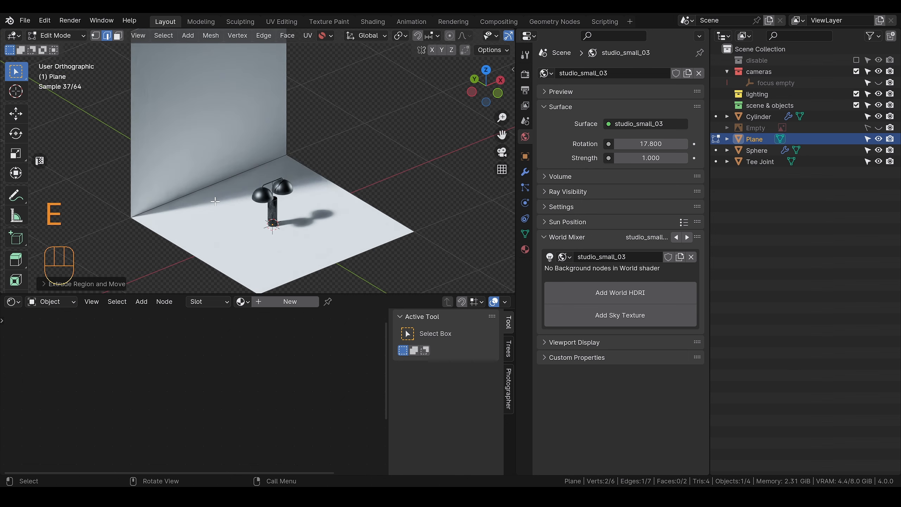
Step: Bevel the edge between the floor and the backdrop wall about 23 cm wide with 5 segments
{"action": "key", "text": "Tab"}
{"action": "left_click", "coordinate": [208, 188]}
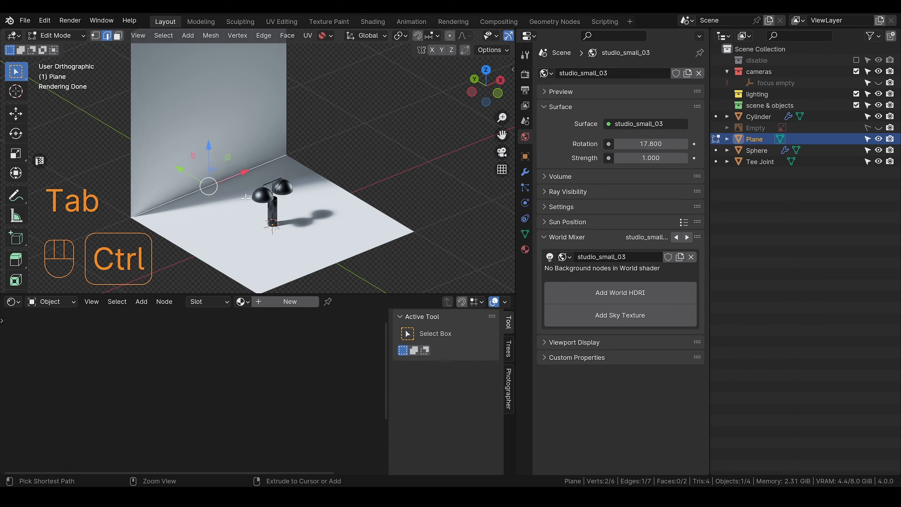
{"action": "key", "text": "ctrl+b"}
{"action": "scroll", "coordinate": [277, 221], "scroll_direction": "up", "scroll_amount": 1}
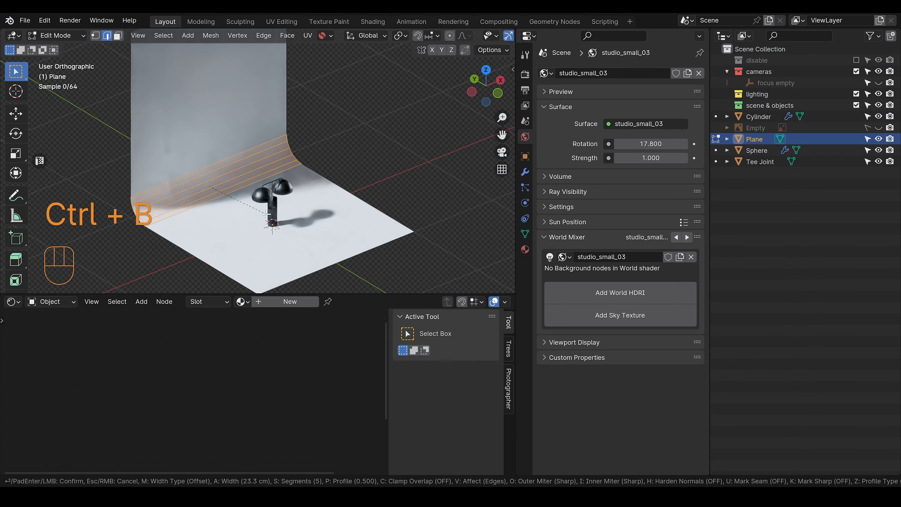
{"action": "left_click", "coordinate": [268, 215]}
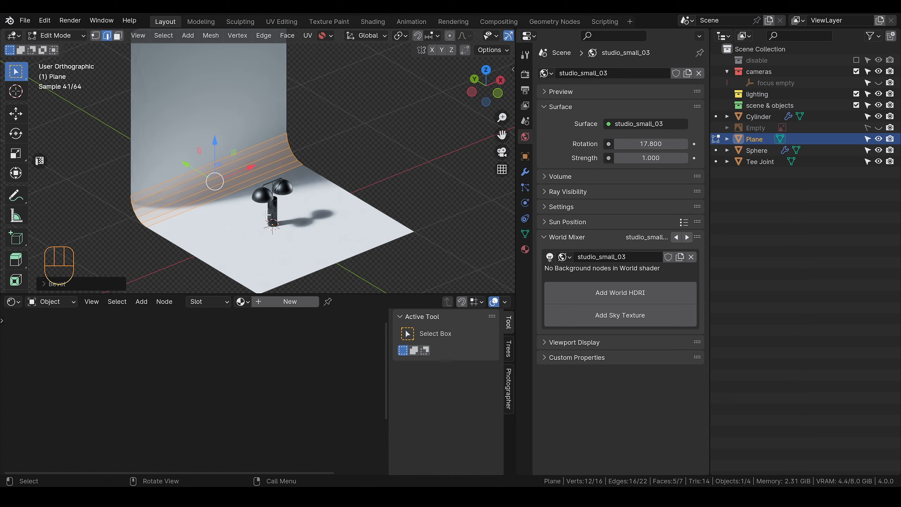
Step: Return to Object Mode and apply Shade Auto Smooth to the curved backdrop plane
{"action": "key", "text": "Tab"}
{"action": "right_click", "coordinate": [204, 150]}
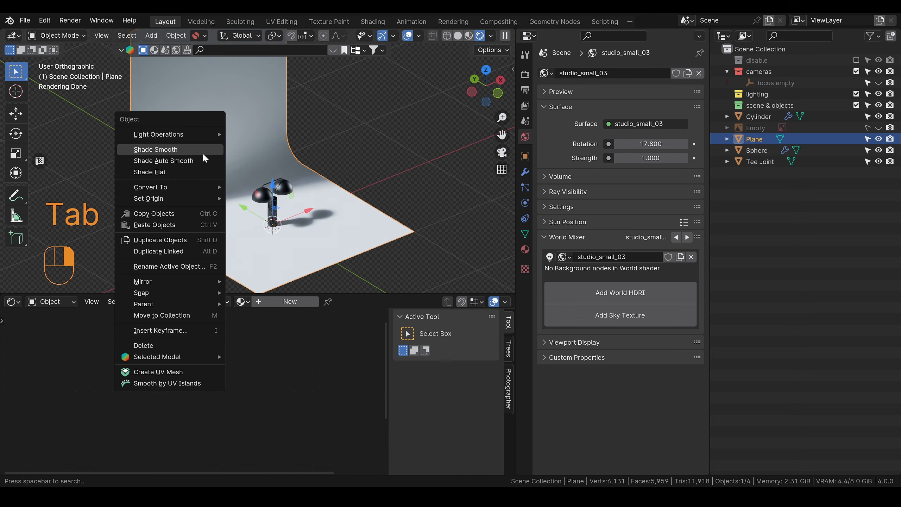
{"action": "left_click", "coordinate": [176, 161]}
{"action": "scroll", "coordinate": [176, 162], "scroll_direction": "down", "scroll_amount": 2}
{"action": "left_click_drag", "start_coordinate": [175, 160], "coordinate": [224, 168], "text": "alt"}
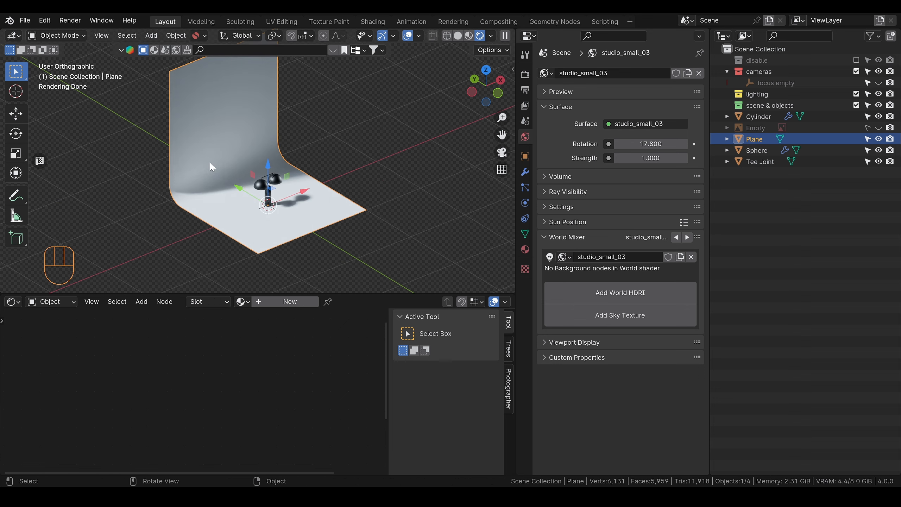
{"action": "right_click", "coordinate": [199, 159]}
{"action": "scroll", "coordinate": [314, 192], "scroll_direction": "up", "scroll_amount": 2}
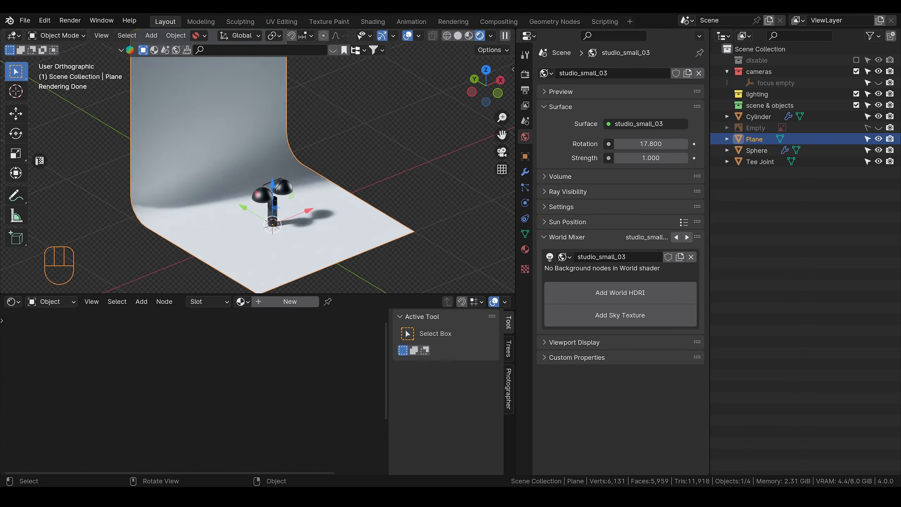
Step: Check the Wood Floor 040 page on ambientCG in the browser, and give the backdrop plane a new material named wood in Blender
{"action": "key", "text": "alt+Tab"}
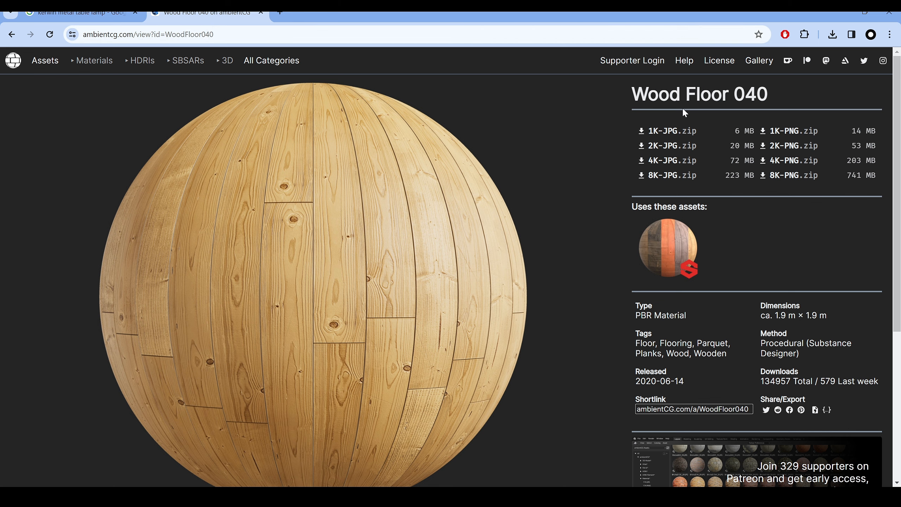
{"action": "key", "text": "alt+Tab"}
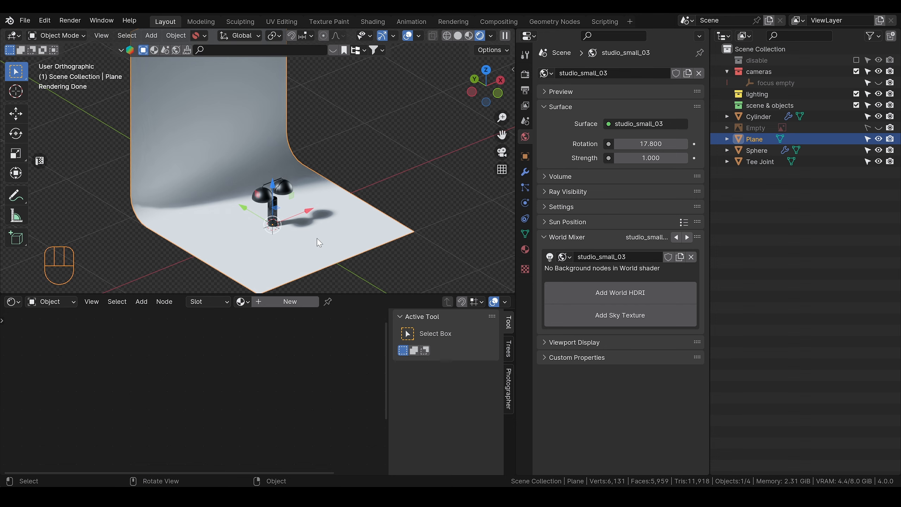
{"action": "left_click", "coordinate": [291, 301]}
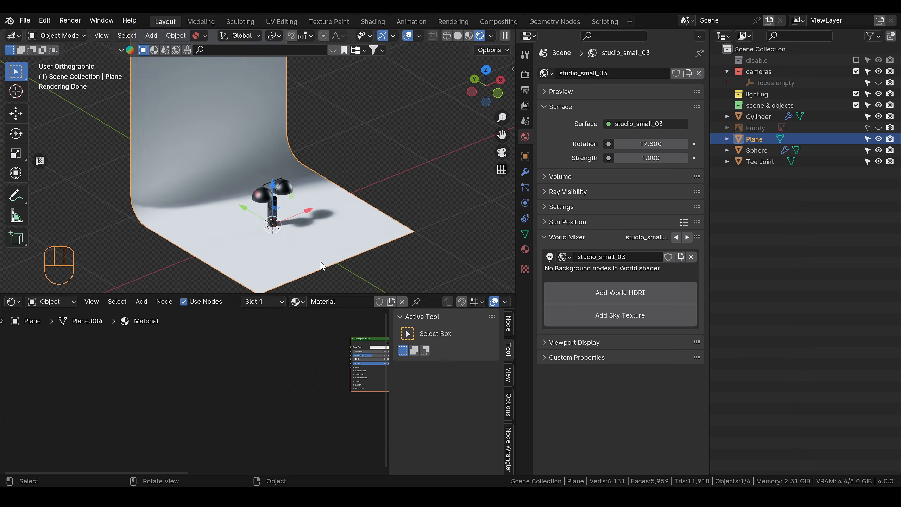
{"action": "double_click", "coordinate": [322, 302]}
{"action": "type", "text": "wood"}
{"action": "key", "text": "Return"}
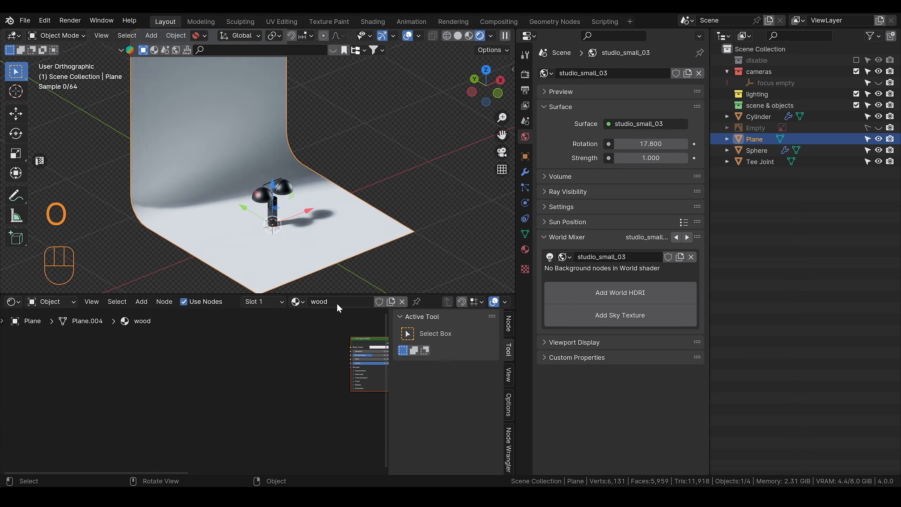
Step: Load the WoodFloor040 texture maps into the wood material's Principled BSDF using Node Wrangler's principled texture setup
{"action": "right_click_drag", "start_coordinate": [276, 398], "coordinate": [139, 408]}
{"action": "scroll", "coordinate": [197, 387], "scroll_direction": "up", "scroll_amount": 2}
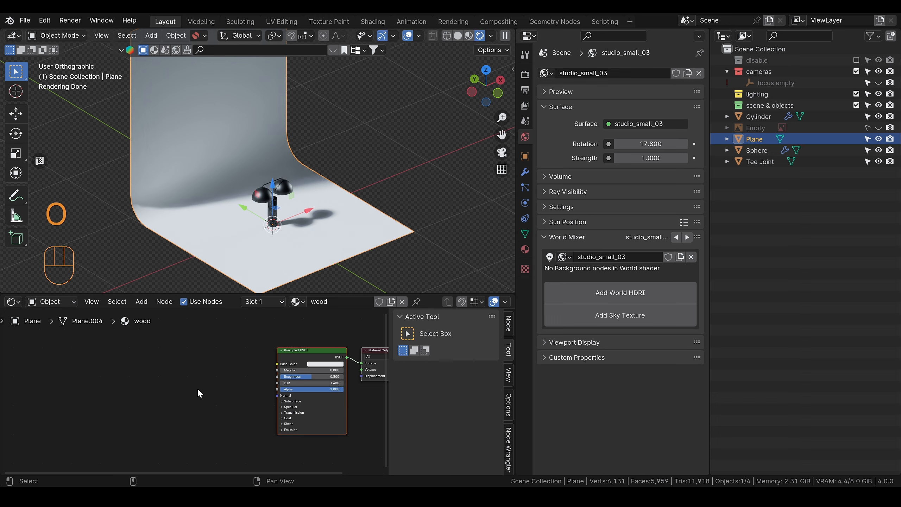
{"action": "right_click_drag", "start_coordinate": [282, 361], "coordinate": [267, 358]}
{"action": "left_click", "coordinate": [284, 354]}
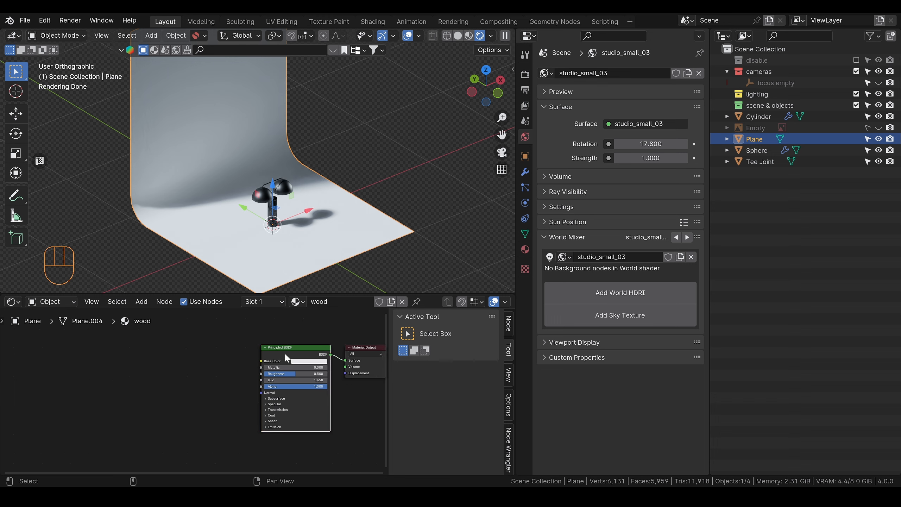
{"action": "key", "text": "ctrl"}
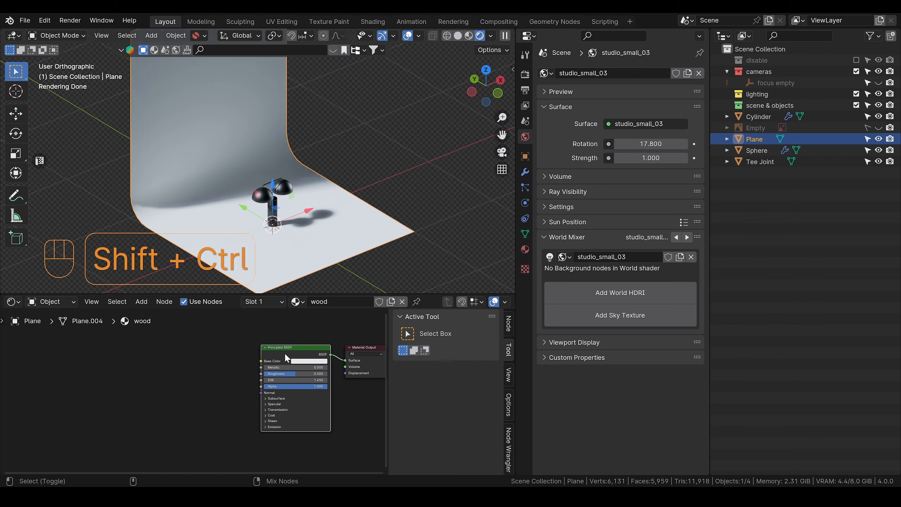
{"action": "key", "text": "ctrl+shift+t"}
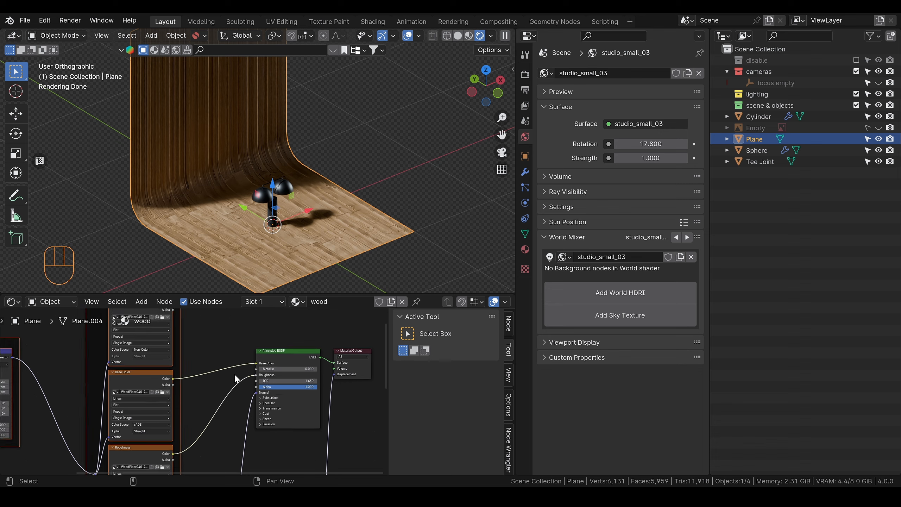
Step: Delete the unconnected Ambient Occlusion texture node from the wood material
{"action": "scroll", "coordinate": [249, 379], "scroll_direction": "down", "scroll_amount": 2}
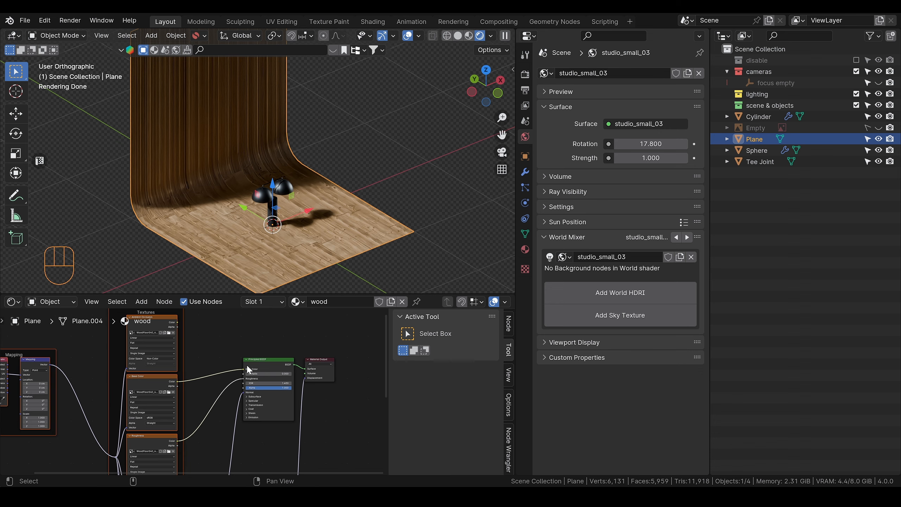
{"action": "scroll", "coordinate": [223, 372], "scroll_direction": "up", "scroll_amount": 3}
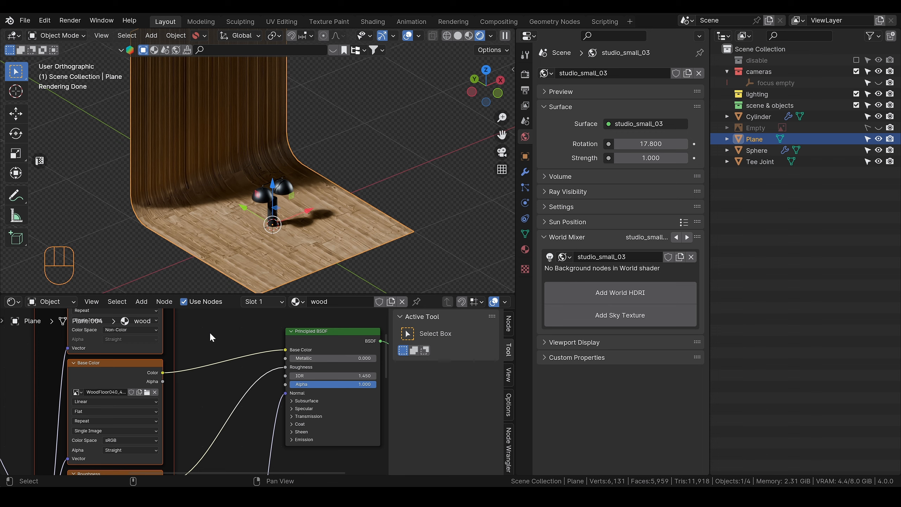
{"action": "right_click_drag", "start_coordinate": [210, 333], "coordinate": [200, 390]}
{"action": "scroll", "coordinate": [200, 389], "scroll_direction": "down", "scroll_amount": 5}
{"action": "scroll", "coordinate": [160, 375], "scroll_direction": "up", "scroll_amount": 3}
{"action": "left_click", "coordinate": [124, 335]}
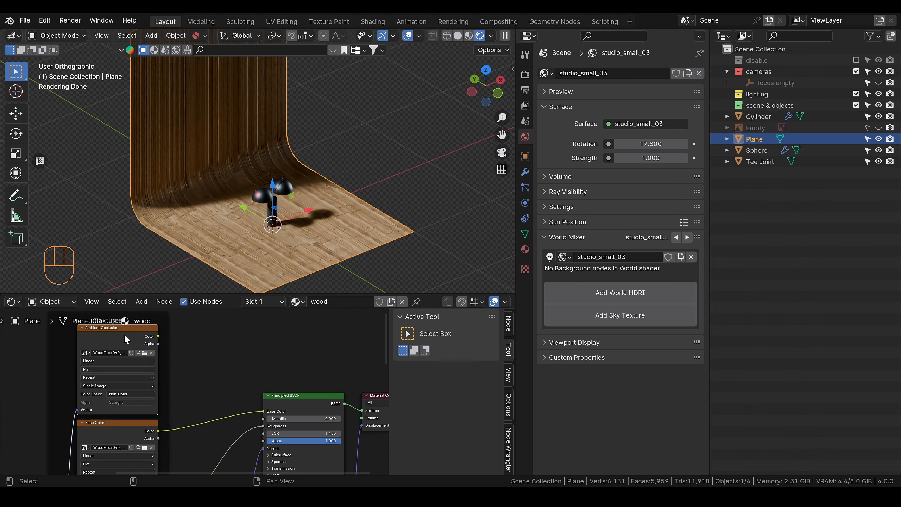
{"action": "key", "text": "Delete"}
Step: Review the wood material's remaining texture nodes and inspect the wood surface around the lamp base
{"action": "middle_click_drag", "start_coordinate": [208, 403], "coordinate": [197, 353], "text": "alt+shift"}
{"action": "middle_click_drag", "start_coordinate": [185, 420], "coordinate": [190, 373]}
{"action": "scroll", "coordinate": [189, 374], "scroll_direction": "down", "scroll_amount": 1}
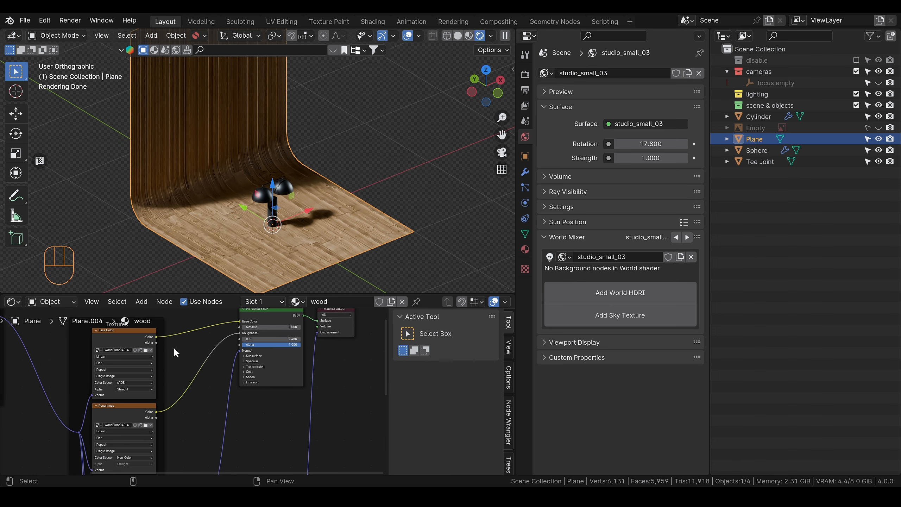
{"action": "scroll", "coordinate": [174, 347], "scroll_direction": "up", "scroll_amount": 2}
{"action": "right_click_drag", "start_coordinate": [202, 337], "coordinate": [189, 357]}
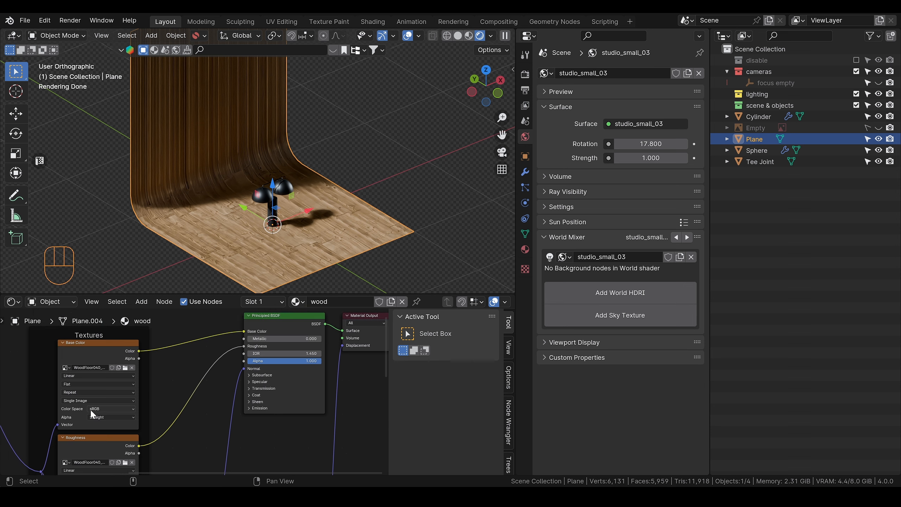
{"action": "right_click_drag", "start_coordinate": [191, 448], "coordinate": [167, 406]}
{"action": "scroll", "coordinate": [189, 409], "scroll_direction": "down", "scroll_amount": 4}
{"action": "right_click_drag", "start_coordinate": [226, 385], "coordinate": [213, 345]}
{"action": "scroll", "coordinate": [246, 264], "scroll_direction": "up", "scroll_amount": 4}
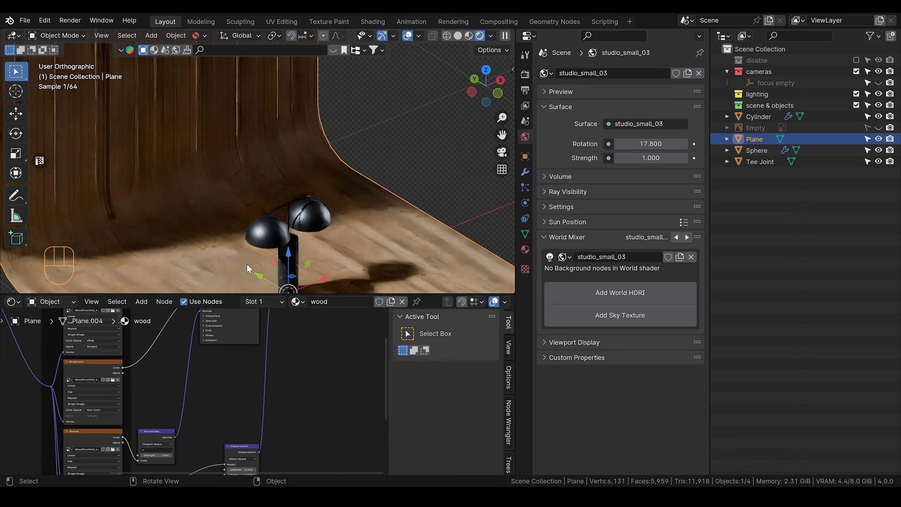
{"action": "scroll", "coordinate": [198, 163], "scroll_direction": "down", "scroll_amount": 4}
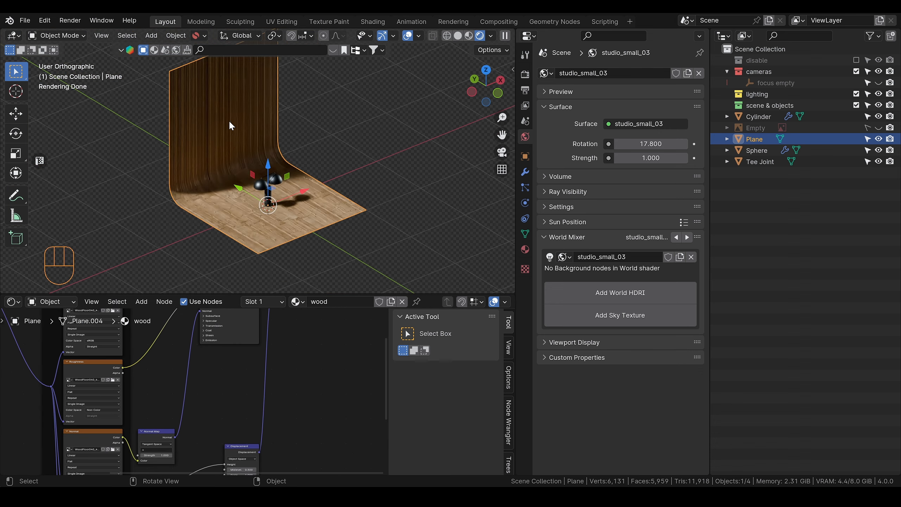
{"action": "scroll", "coordinate": [270, 185], "scroll_direction": "up", "scroll_amount": 2}
{"action": "scroll", "coordinate": [313, 250], "scroll_direction": "up", "scroll_amount": 5}
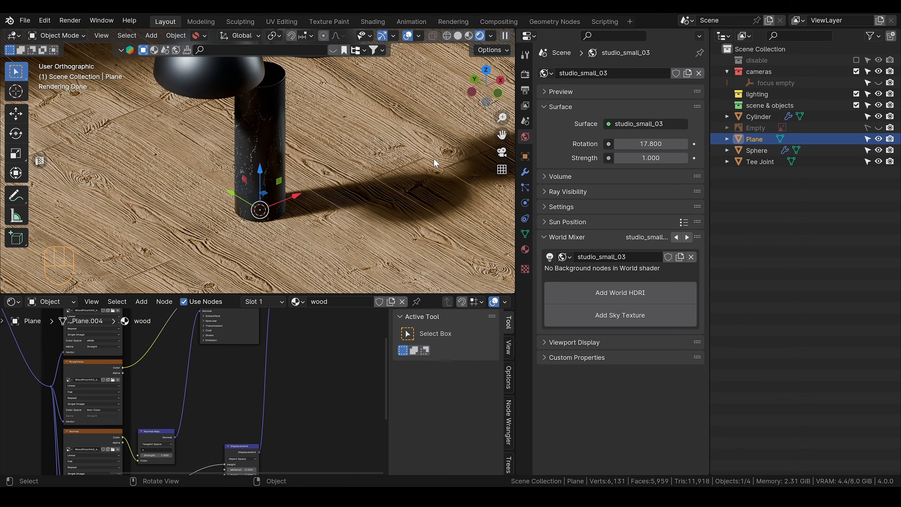
Step: Set the wood material's Displacement node Scale to 0
{"action": "middle_click_drag", "start_coordinate": [307, 439], "coordinate": [266, 368]}
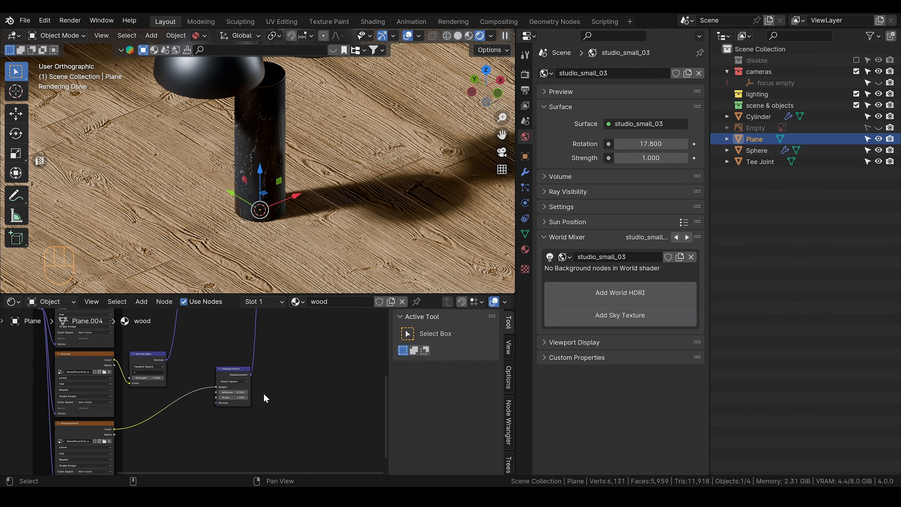
{"action": "scroll", "coordinate": [260, 393], "scroll_direction": "up", "scroll_amount": 2}
{"action": "scroll", "coordinate": [257, 391], "scroll_direction": "up", "scroll_amount": 1}
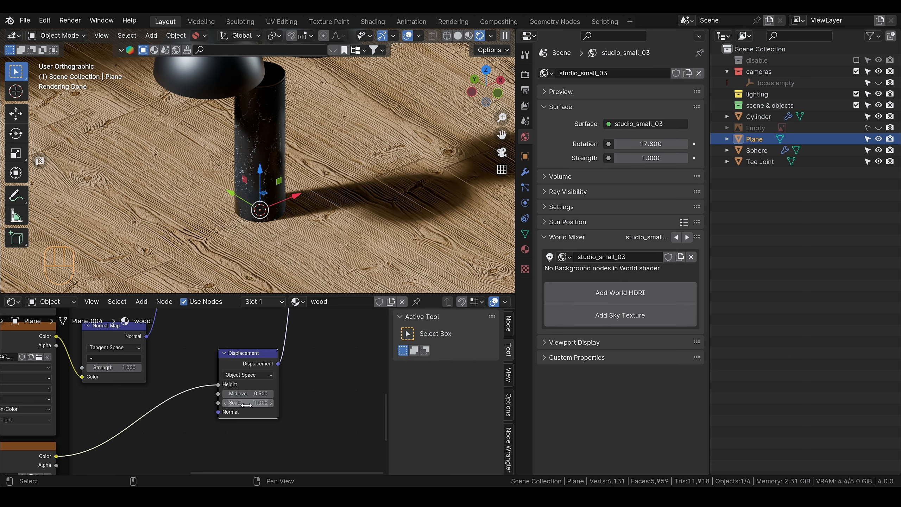
{"action": "left_click", "coordinate": [249, 403]}
{"action": "type", "text": "0"}
{"action": "key", "text": "Return"}
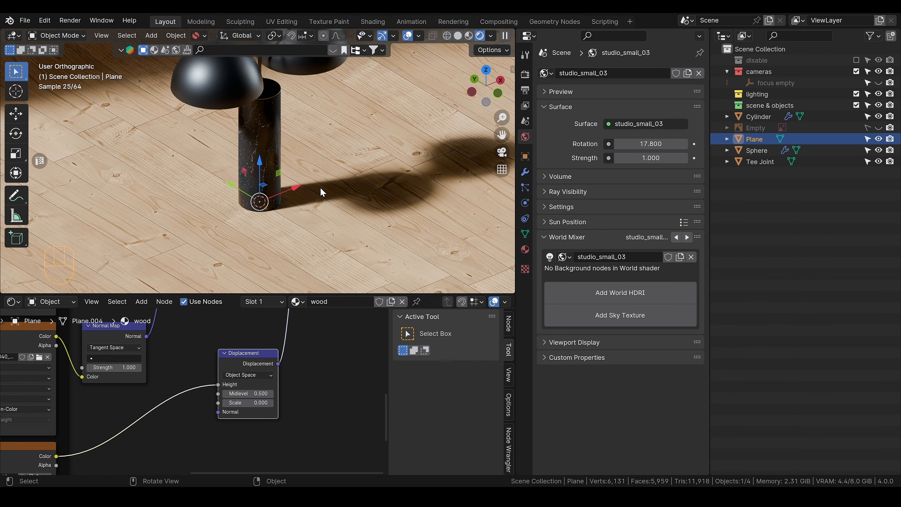
Step: Try a Displacement Scale of 0.001 on the wood material while viewing the floor at the lamp base
{"action": "scroll", "coordinate": [331, 182], "scroll_direction": "up", "scroll_amount": 2}
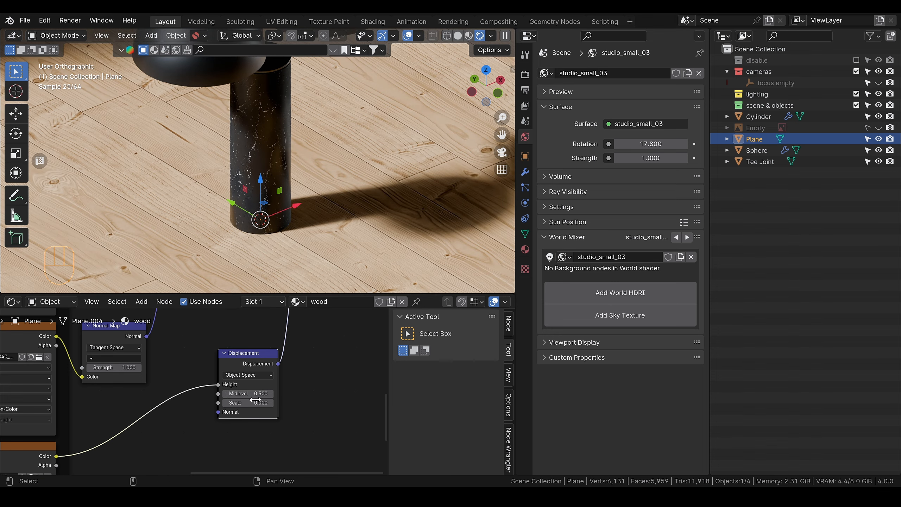
{"action": "scroll", "coordinate": [256, 400], "scroll_direction": "up", "scroll_amount": 2}
{"action": "left_click", "coordinate": [284, 410]}
{"action": "type", "text": "0.0"}
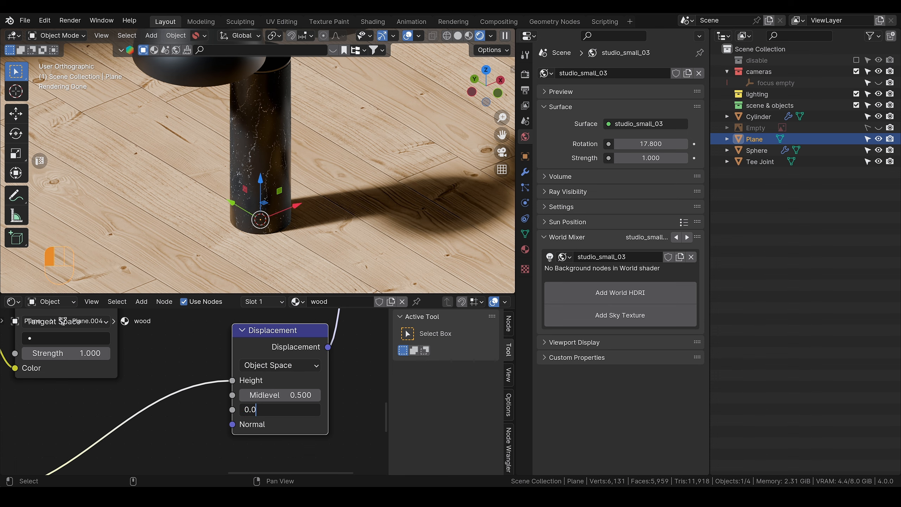
{"action": "key", "text": "Return"}
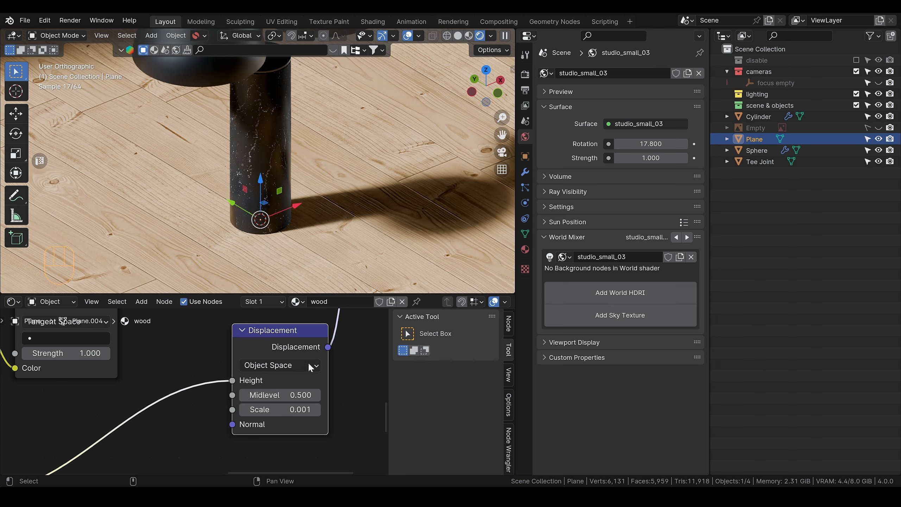
Step: Set the Displacement node's Scale to 0.01 in the wood material
{"action": "double_click", "coordinate": [280, 410]}
{"action": "key", "text": "BackSpace"}
{"action": "key", "text": "BackSpace"}
{"action": "type", "text": "1"}
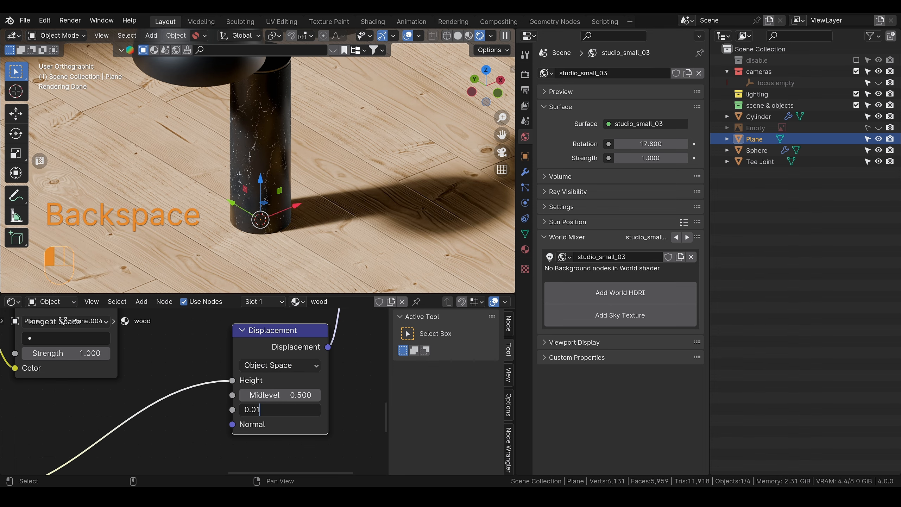
{"action": "key", "text": "Return"}
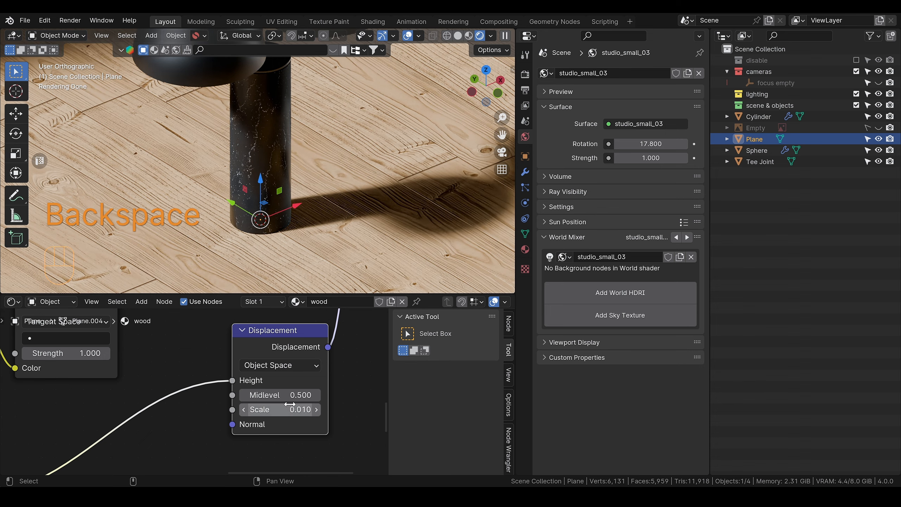
Step: Set the wood material's Displacement node Scale to 0.005 and check the floor around the lamp base
{"action": "double_click", "coordinate": [277, 410]}
{"action": "key", "text": "Return"}
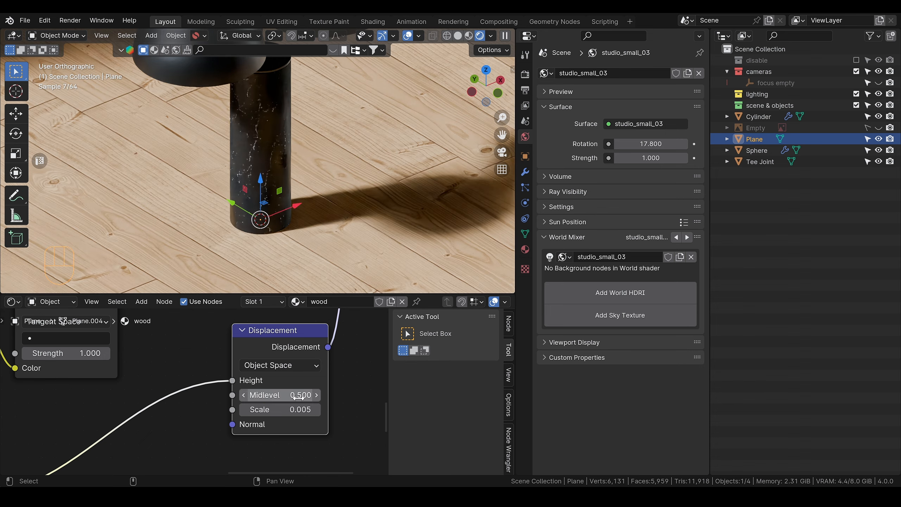
{"action": "scroll", "coordinate": [375, 218], "scroll_direction": "down", "scroll_amount": 2}
{"action": "scroll", "coordinate": [378, 219], "scroll_direction": "up", "scroll_amount": 5}
{"action": "left_click_drag", "start_coordinate": [405, 262], "coordinate": [342, 153], "text": "alt+shift"}
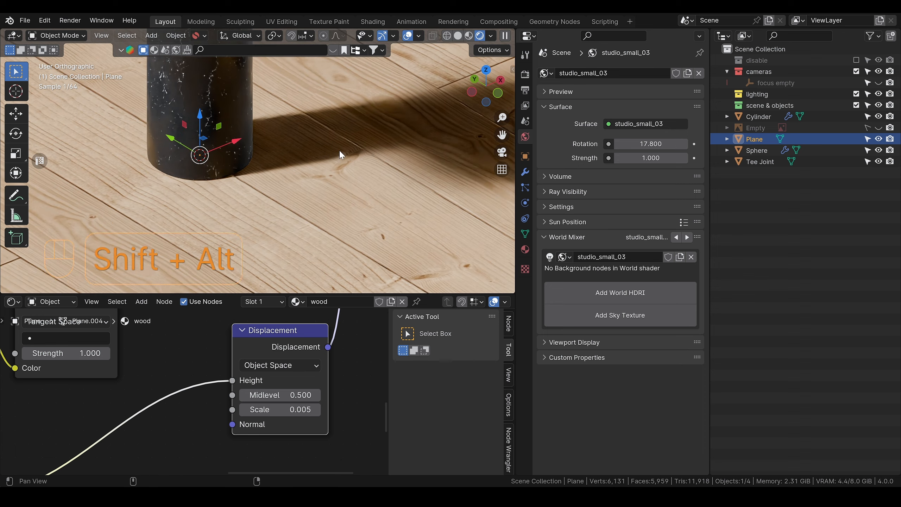
{"action": "scroll", "coordinate": [319, 192], "scroll_direction": "up", "scroll_amount": 4}
{"action": "scroll", "coordinate": [286, 240], "scroll_direction": "down", "scroll_amount": 6}
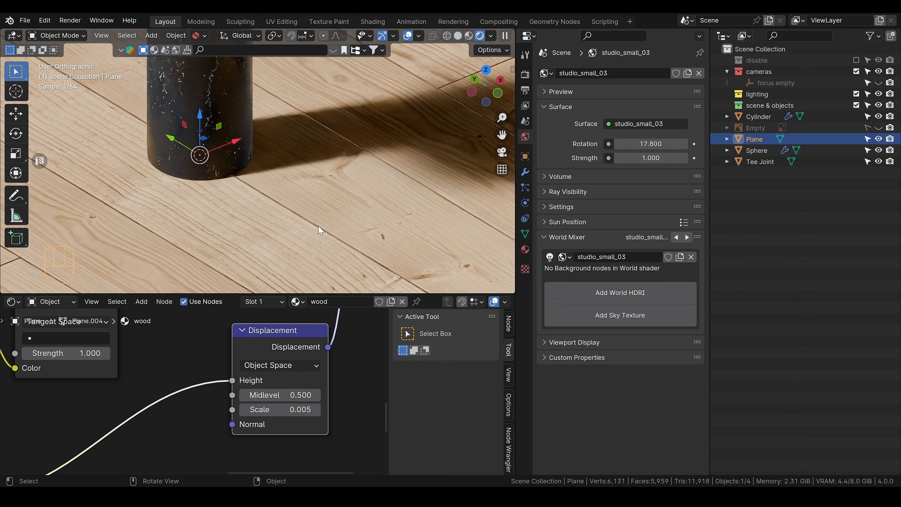
{"action": "scroll", "coordinate": [359, 209], "scroll_direction": "down", "scroll_amount": 3}
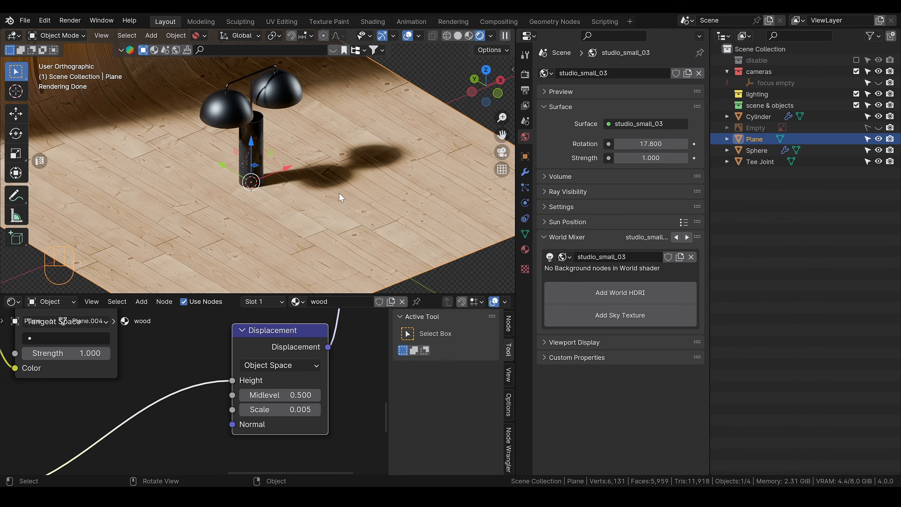
Step: Try subdividing the entire wood backdrop mesh four times in Edit Mode
{"action": "key", "text": "Tab"}
{"action": "key", "text": "a"}
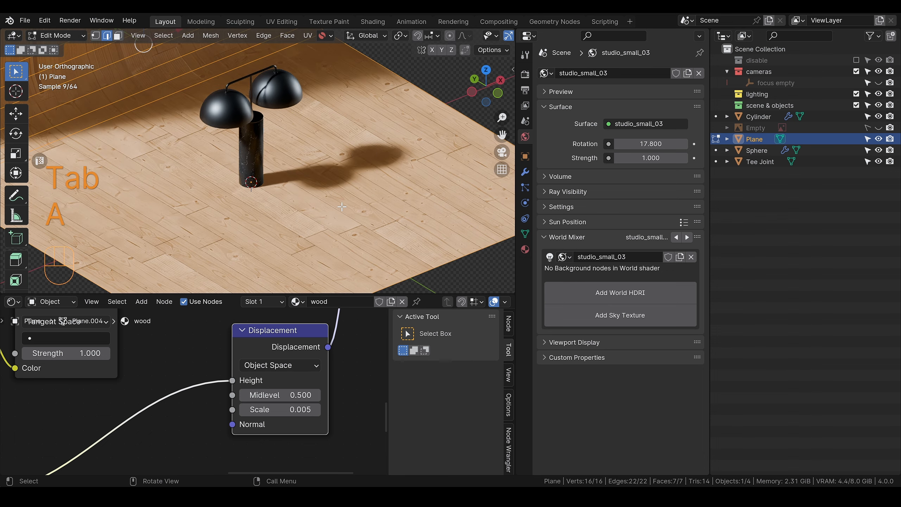
{"action": "right_click", "coordinate": [339, 199]}
{"action": "left_click", "coordinate": [286, 99]}
{"action": "scroll", "coordinate": [350, 188], "scroll_direction": "down", "scroll_amount": 3}
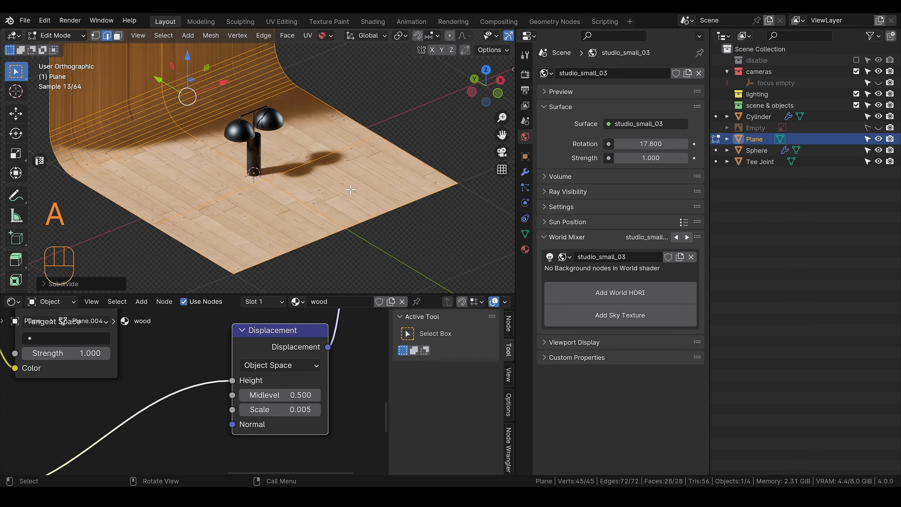
{"action": "key", "text": "shift+r"}
{"action": "key", "text": "shift+r"}
{"action": "key", "text": "shift+r"}
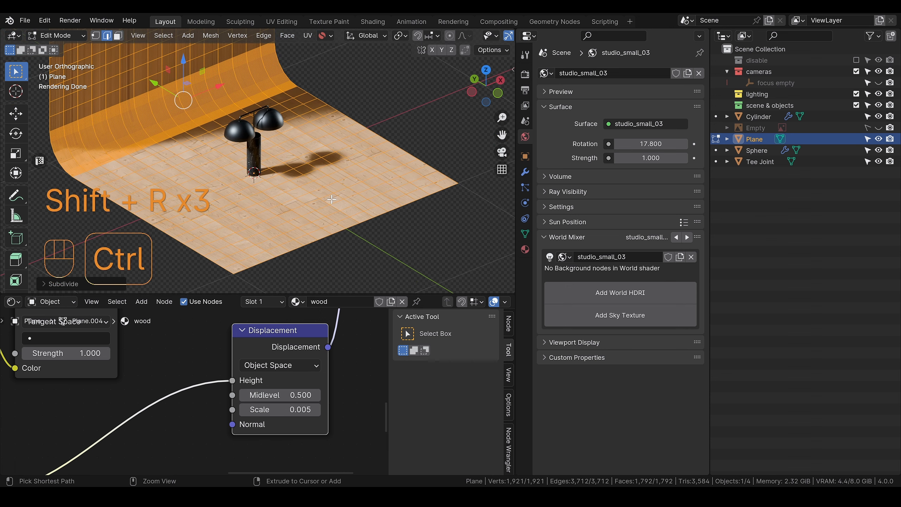
Step: Undo all subdivisions of the wood backdrop and return to Object Mode
{"action": "key", "text": "ctrl+z"}
{"action": "key", "text": "ctrl+z"}
{"action": "key", "text": "ctrl+z"}
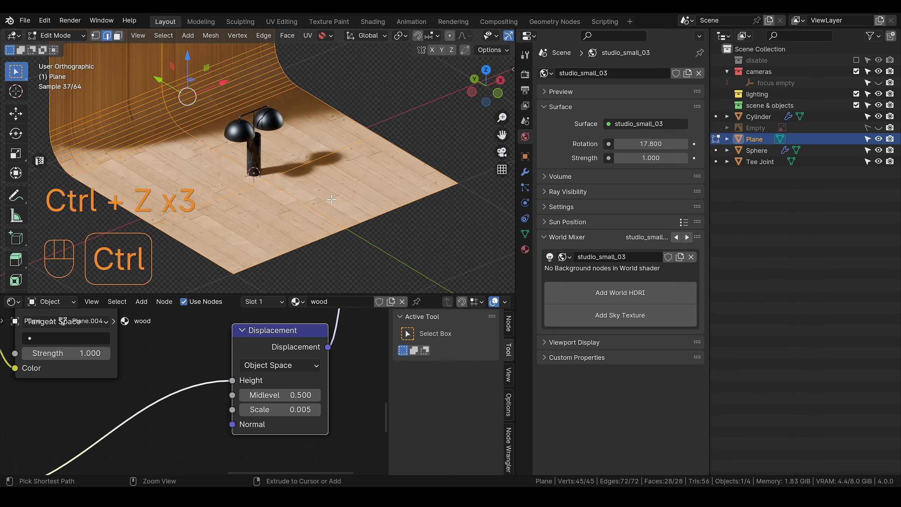
{"action": "key", "text": "ctrl+z"}
{"action": "key", "text": "Tab"}
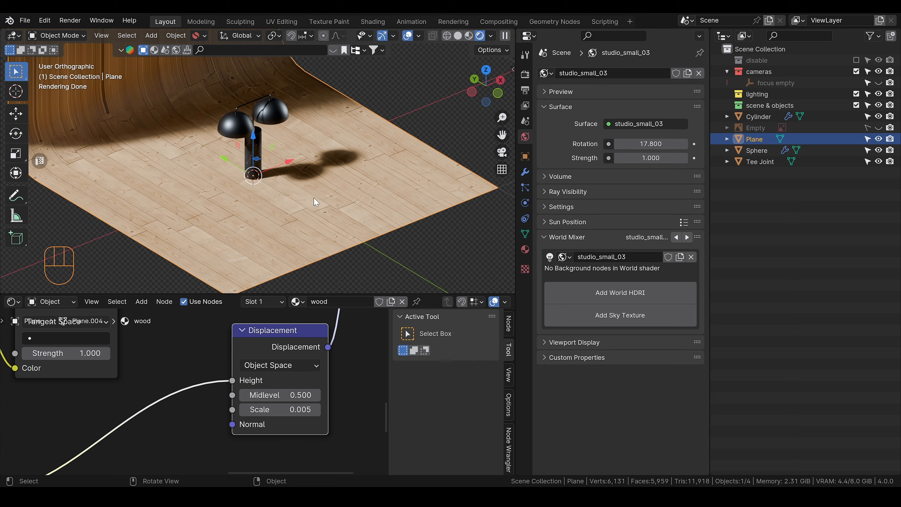
Step: Unwrap the entire wood backdrop with Smart UV Project at a 66° angle limit and return to Object Mode
{"action": "left_click_drag", "start_coordinate": [325, 124], "coordinate": [368, 203], "text": "alt+shift"}
{"action": "scroll", "coordinate": [365, 199], "scroll_direction": "down", "scroll_amount": 3}
{"action": "scroll", "coordinate": [334, 181], "scroll_direction": "up", "scroll_amount": 1}
{"action": "scroll", "coordinate": [260, 141], "scroll_direction": "down", "scroll_amount": 4}
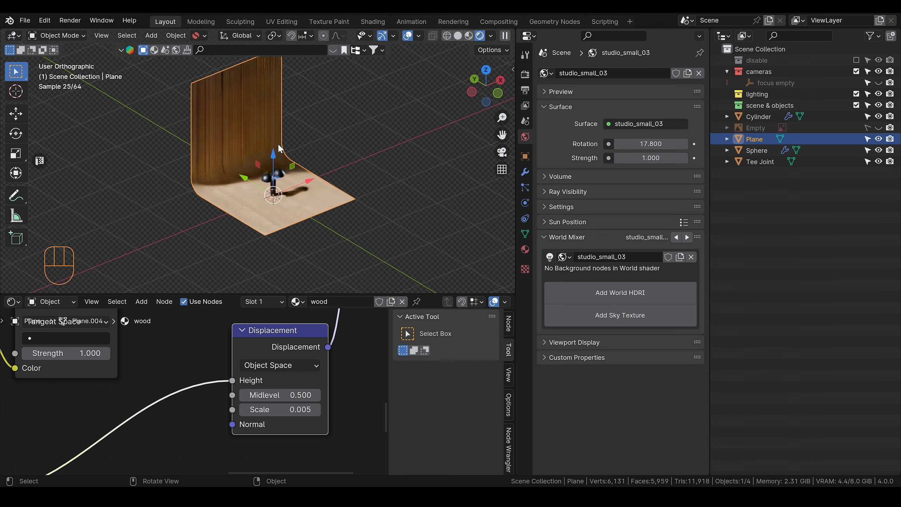
{"action": "left_click_drag", "start_coordinate": [290, 149], "coordinate": [285, 176], "text": "alt+shift"}
{"action": "scroll", "coordinate": [255, 167], "scroll_direction": "up", "scroll_amount": 2}
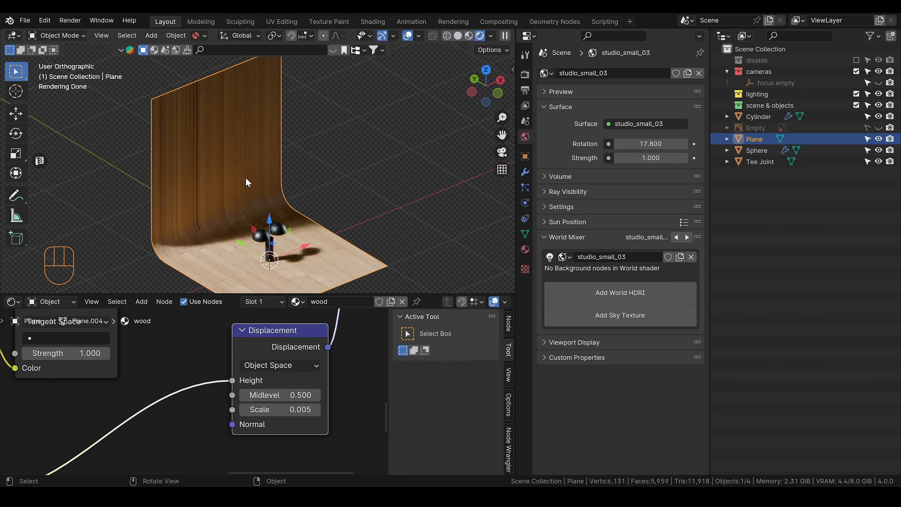
{"action": "key", "text": "Tab"}
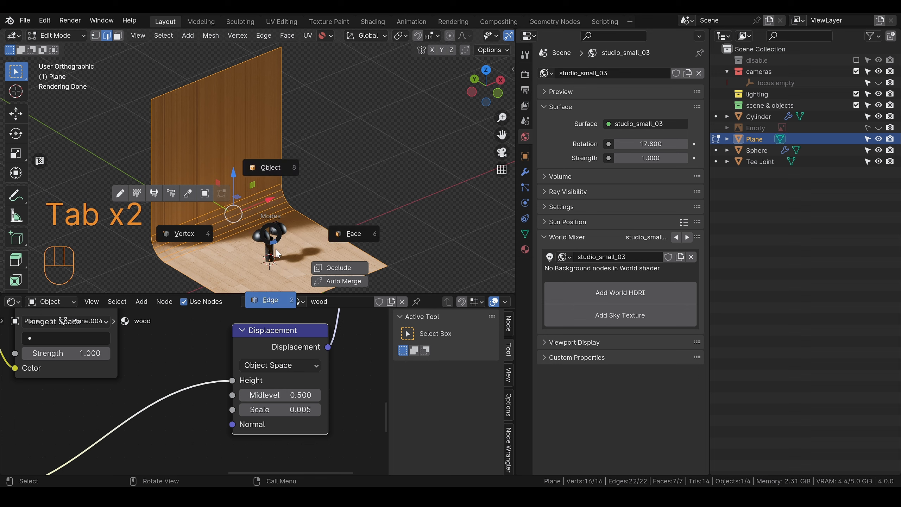
{"action": "left_click", "coordinate": [273, 243]}
{"action": "key", "text": "a"}
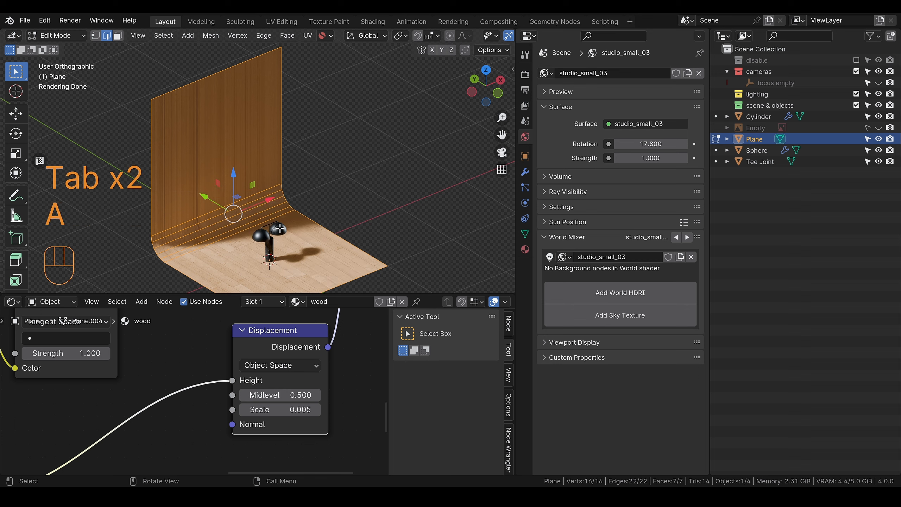
{"action": "key", "text": "u"}
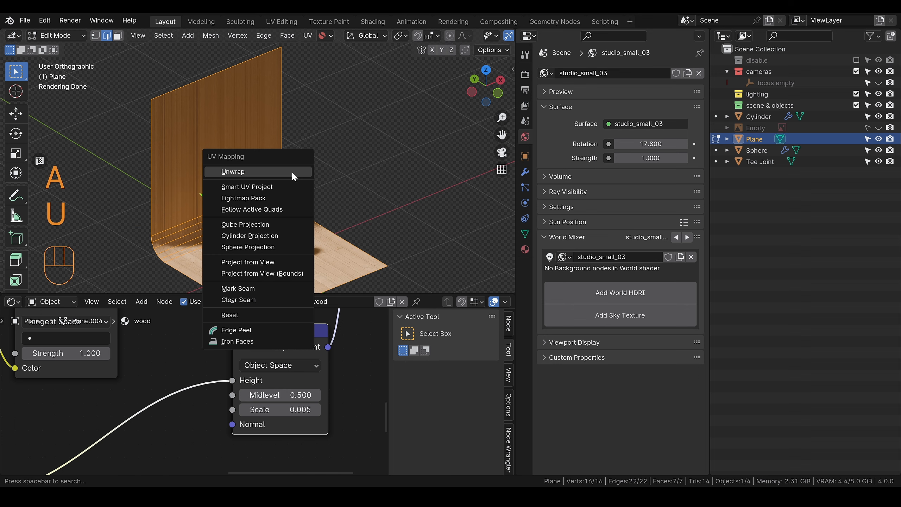
{"action": "left_click", "coordinate": [247, 187]}
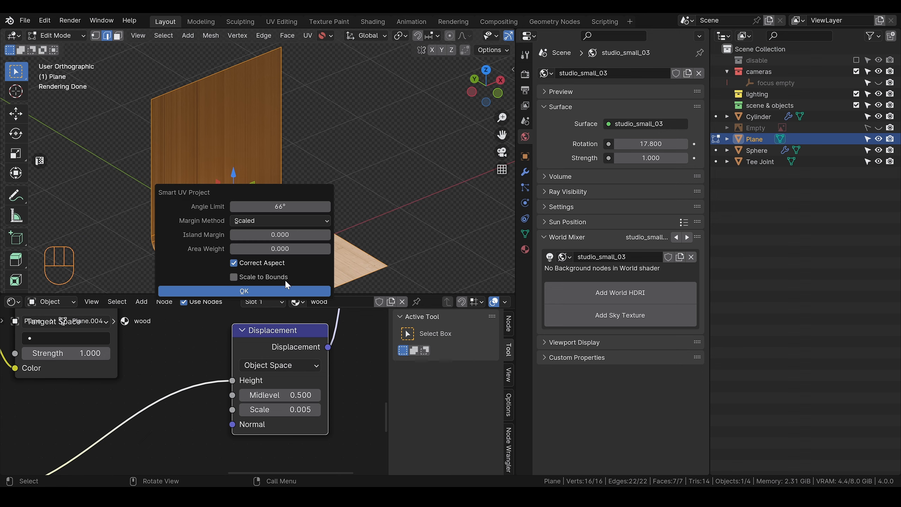
{"action": "left_click", "coordinate": [295, 291]}
{"action": "key", "text": "Tab"}
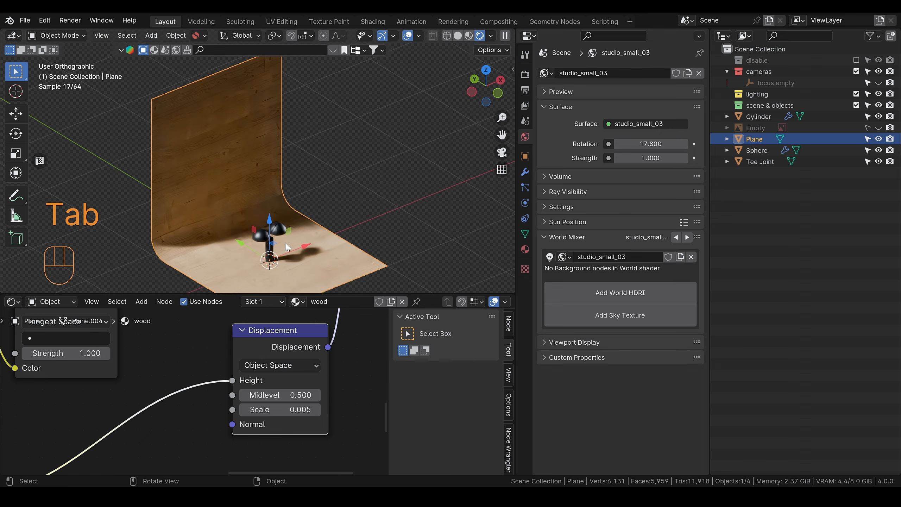
Step: Set the wood material's Mapping node Scale to 2 on X, Y and Z
{"action": "scroll", "coordinate": [255, 159], "scroll_direction": "up", "scroll_amount": 6}
{"action": "scroll", "coordinate": [232, 186], "scroll_direction": "down", "scroll_amount": 4}
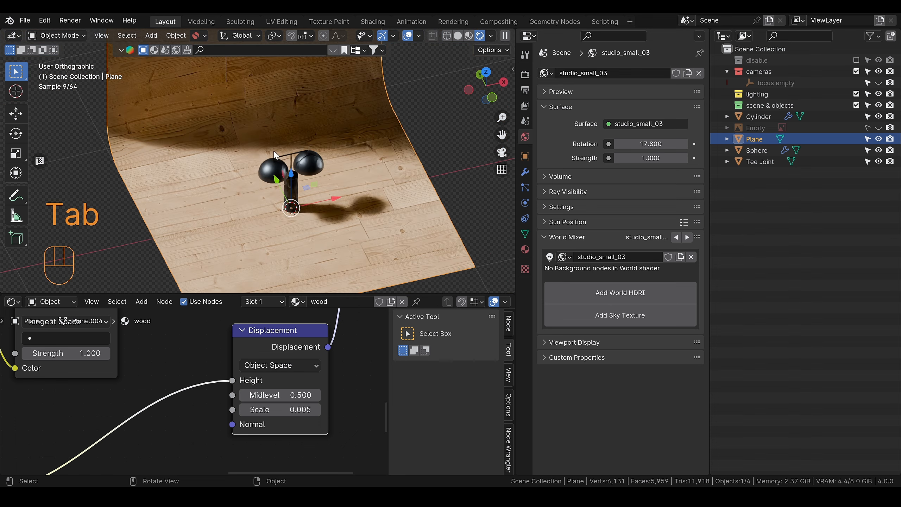
{"action": "middle_click_drag", "start_coordinate": [232, 186], "coordinate": [371, 216]}
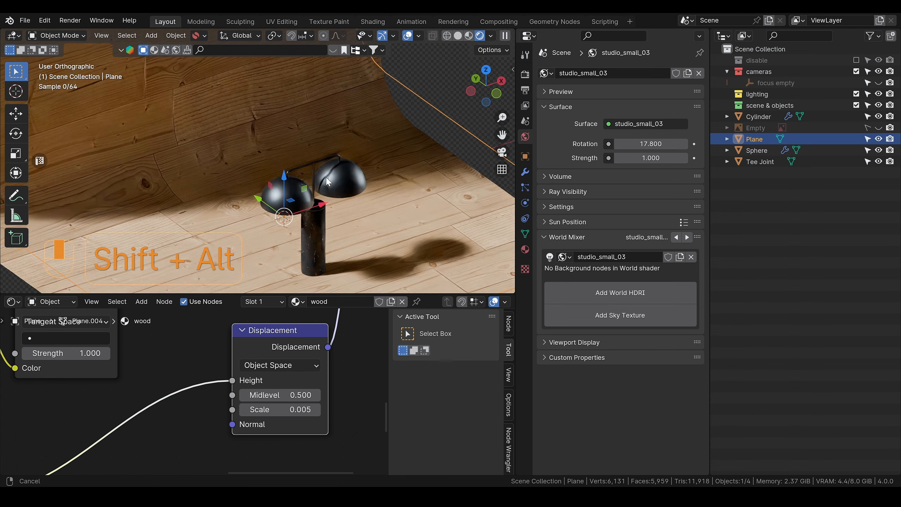
{"action": "scroll", "coordinate": [372, 216], "scroll_direction": "up", "scroll_amount": 3}
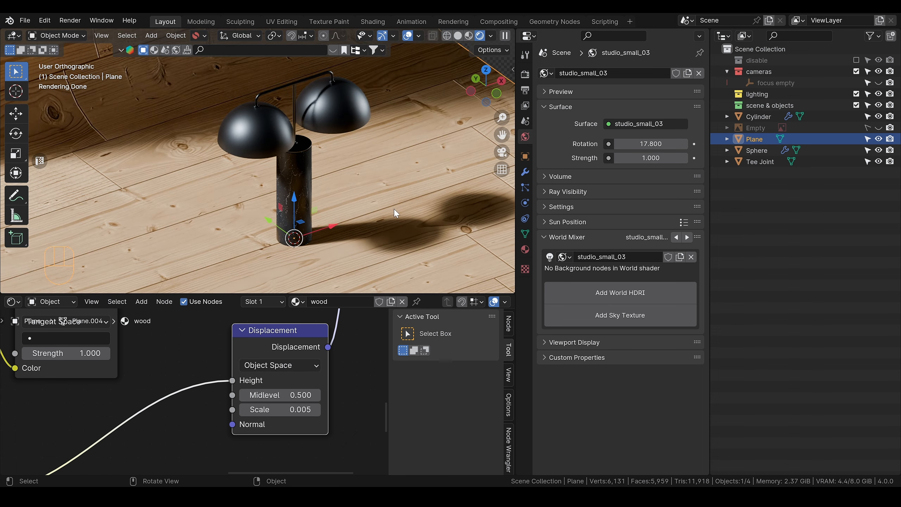
{"action": "scroll", "coordinate": [395, 211], "scroll_direction": "down", "scroll_amount": 1}
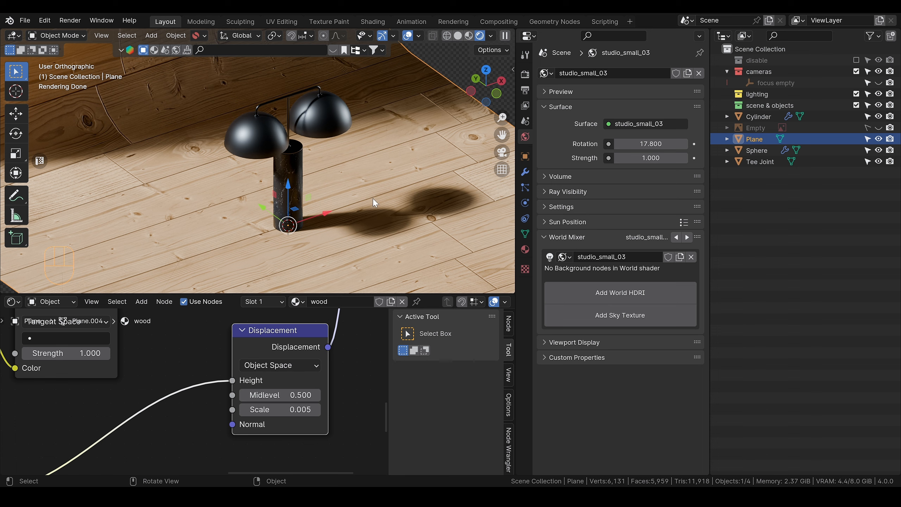
{"action": "scroll", "coordinate": [162, 382], "scroll_direction": "down", "scroll_amount": 9}
{"action": "right_click_drag", "start_coordinate": [131, 395], "coordinate": [244, 421]}
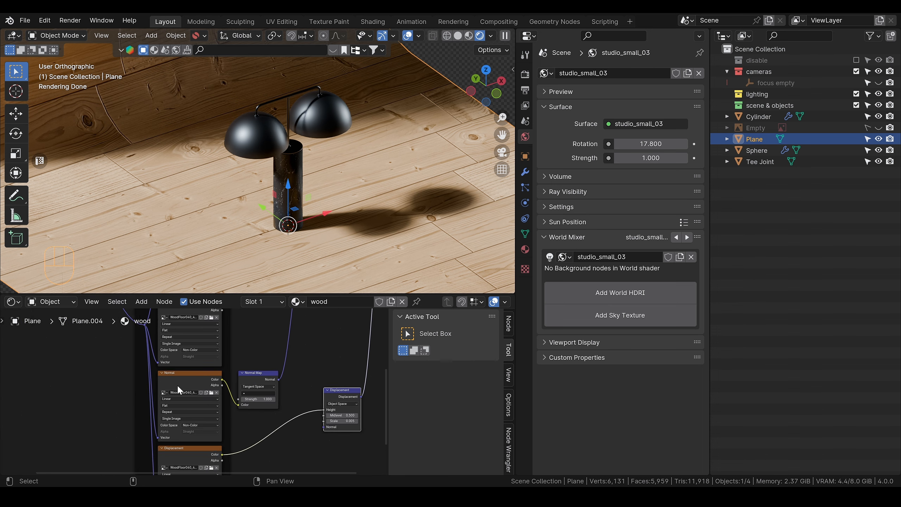
{"action": "scroll", "coordinate": [177, 389], "scroll_direction": "down", "scroll_amount": 6}
{"action": "right_click_drag", "start_coordinate": [94, 347], "coordinate": [206, 423]}
{"action": "scroll", "coordinate": [177, 423], "scroll_direction": "up", "scroll_amount": 4}
{"action": "scroll", "coordinate": [206, 422], "scroll_direction": "up", "scroll_amount": 10}
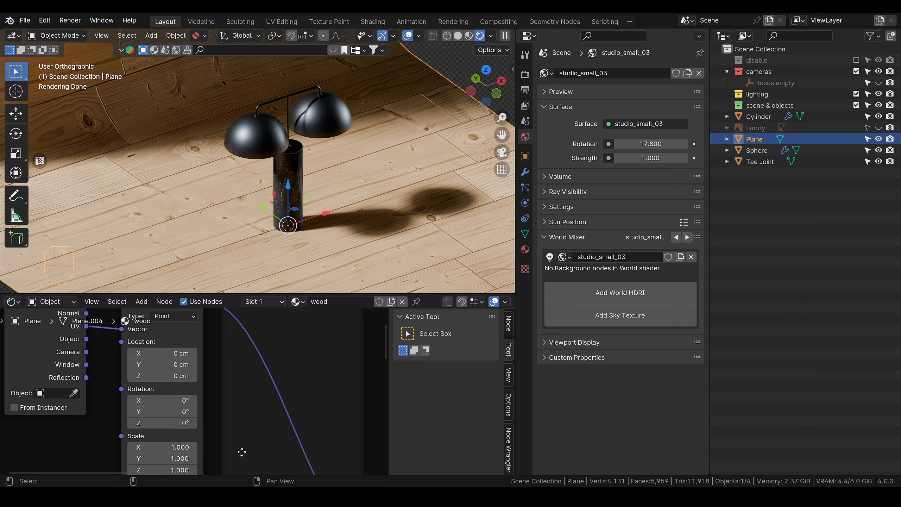
{"action": "right_click_drag", "start_coordinate": [238, 448], "coordinate": [229, 385]}
{"action": "left_click_drag", "start_coordinate": [147, 382], "coordinate": [147, 405]}
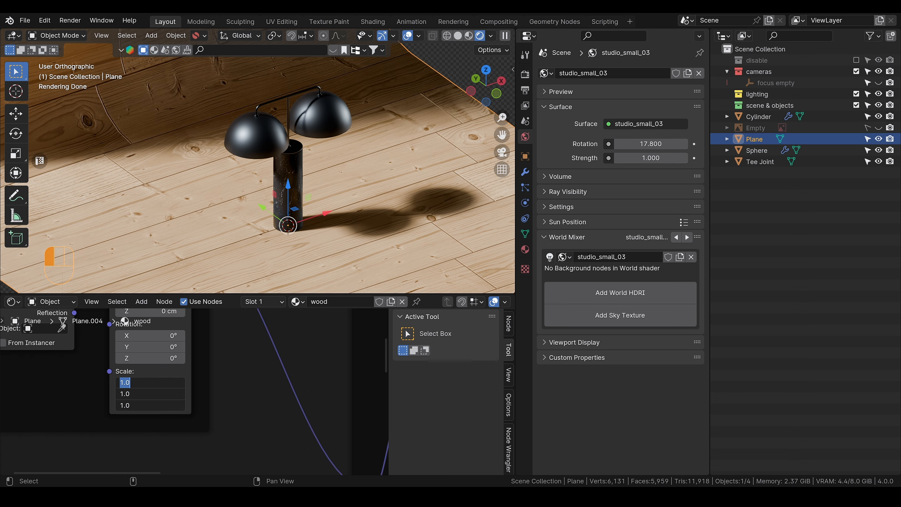
{"action": "type", "text": "2"}
{"action": "key", "text": "Return"}
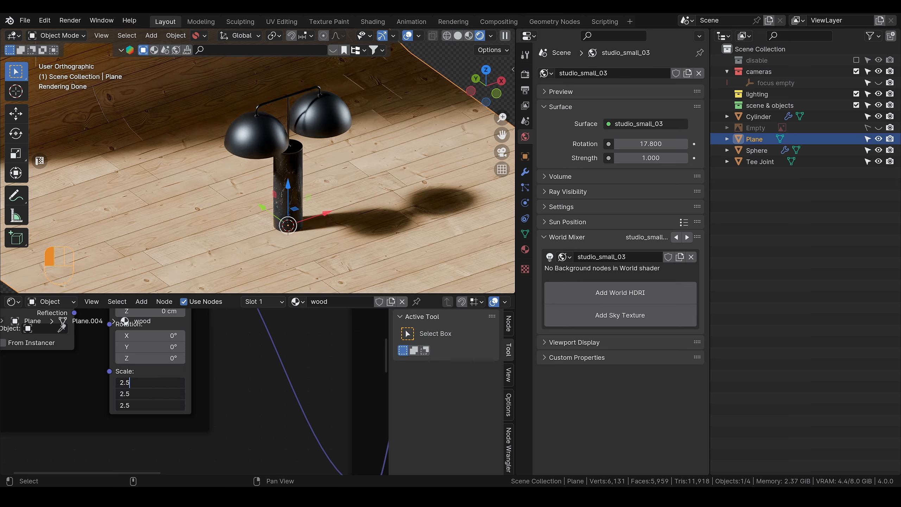
Step: Try a Mapping Scale of 2.5 on all three axes of the wood texture and set it back to 2
{"action": "key", "text": "Return"}
{"action": "left_click_drag", "start_coordinate": [158, 382], "coordinate": [158, 405]}
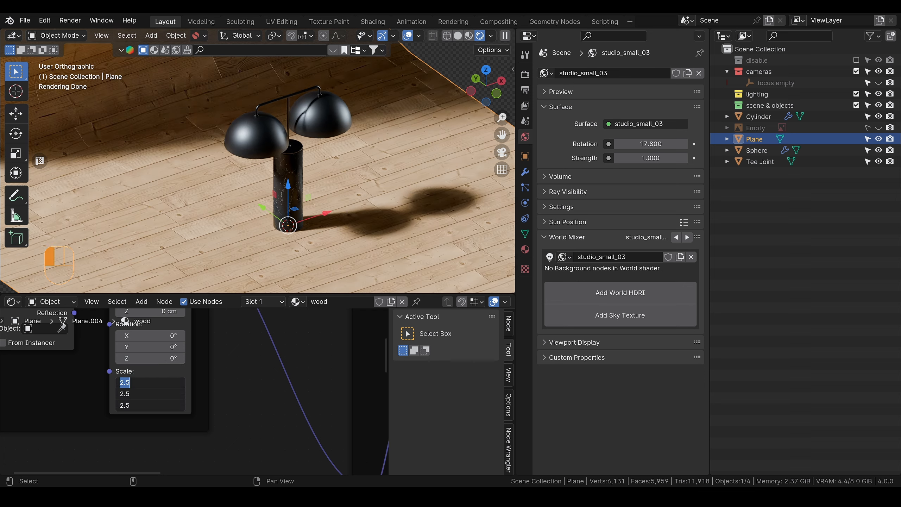
{"action": "key", "text": "Return"}
Step: Set the studio_small_03 world Rotation to 20.4 and check the lamp's lighting and shadow
{"action": "scroll", "coordinate": [376, 209], "scroll_direction": "up", "scroll_amount": 2}
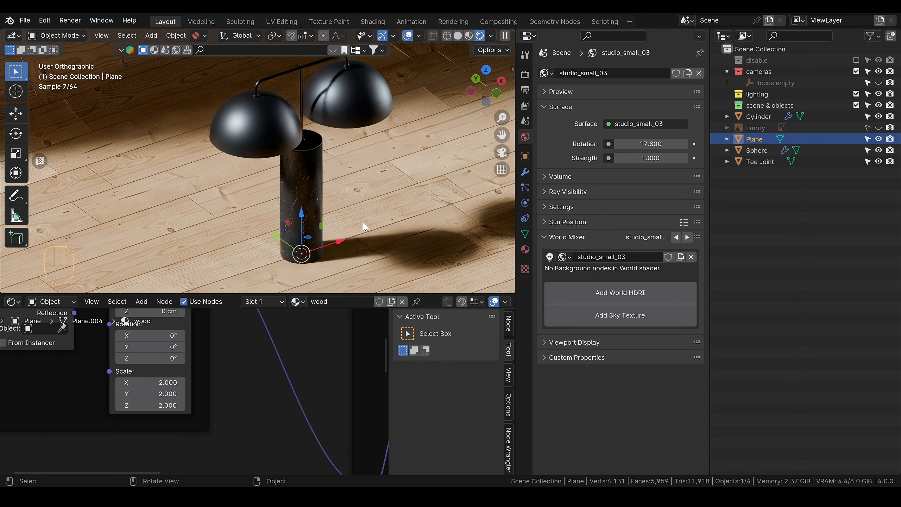
{"action": "middle_click_drag", "start_coordinate": [371, 214], "coordinate": [321, 203], "text": "alt"}
{"action": "scroll", "coordinate": [369, 209], "scroll_direction": "down", "scroll_amount": 2}
{"action": "scroll", "coordinate": [336, 208], "scroll_direction": "up", "scroll_amount": 1}
{"action": "scroll", "coordinate": [341, 213], "scroll_direction": "down", "scroll_amount": 1}
{"action": "scroll", "coordinate": [332, 210], "scroll_direction": "down", "scroll_amount": 1}
{"action": "scroll", "coordinate": [322, 203], "scroll_direction": "up", "scroll_amount": 3}
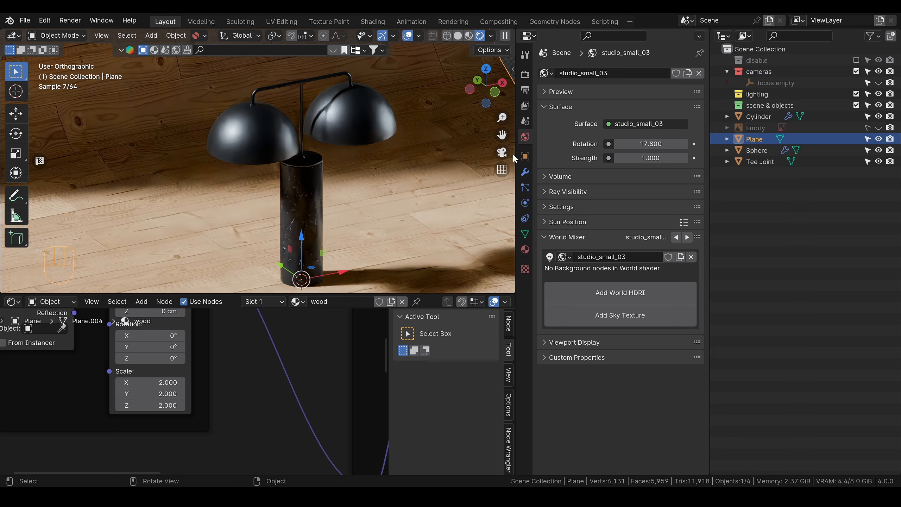
{"action": "left_click_drag", "start_coordinate": [650, 143], "coordinate": [667, 144]}
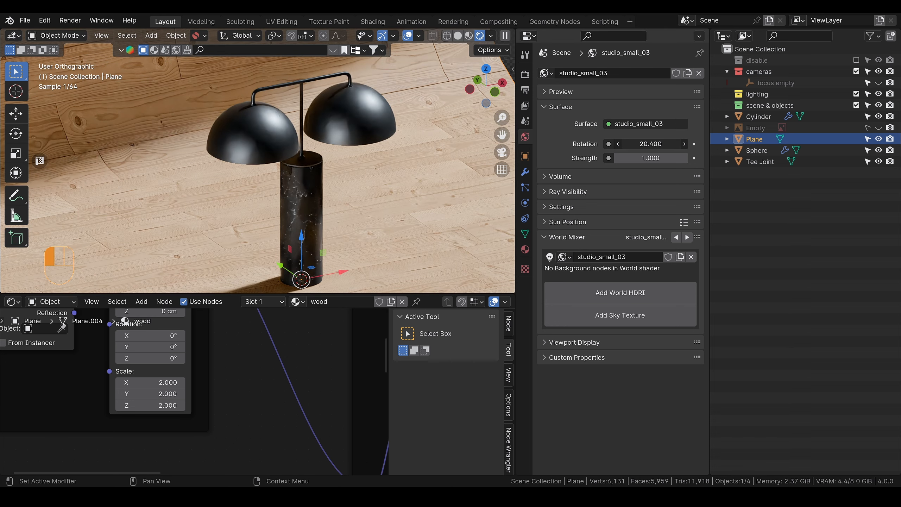
{"action": "scroll", "coordinate": [351, 179], "scroll_direction": "down", "scroll_amount": 1}
{"action": "left_click_drag", "start_coordinate": [341, 175], "coordinate": [296, 169], "text": "alt"}
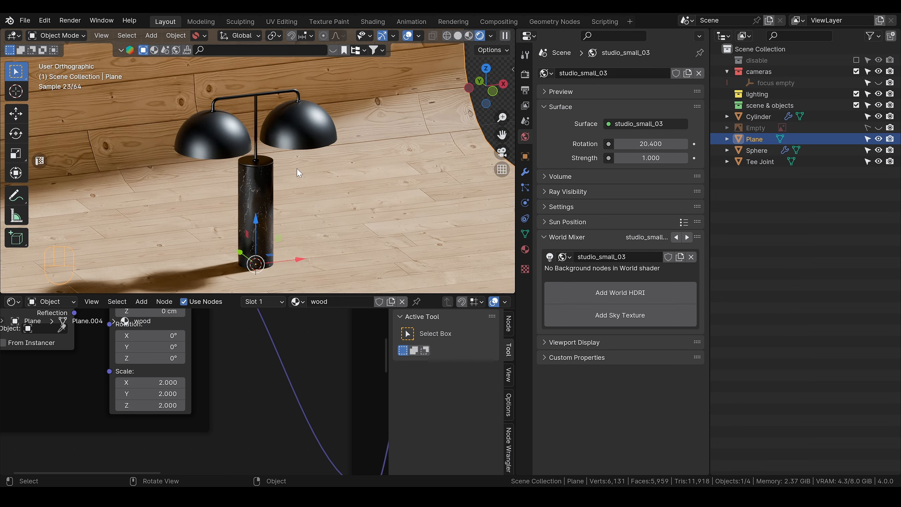
Step: Set the wood Mapping node's Scale to 2.5 on X, Y and Z and inspect the planks around the lamp
{"action": "scroll", "coordinate": [299, 174], "scroll_direction": "down", "scroll_amount": 1}
{"action": "scroll", "coordinate": [294, 186], "scroll_direction": "up", "scroll_amount": 1}
{"action": "left_click_drag", "start_coordinate": [153, 405], "coordinate": [153, 382]}
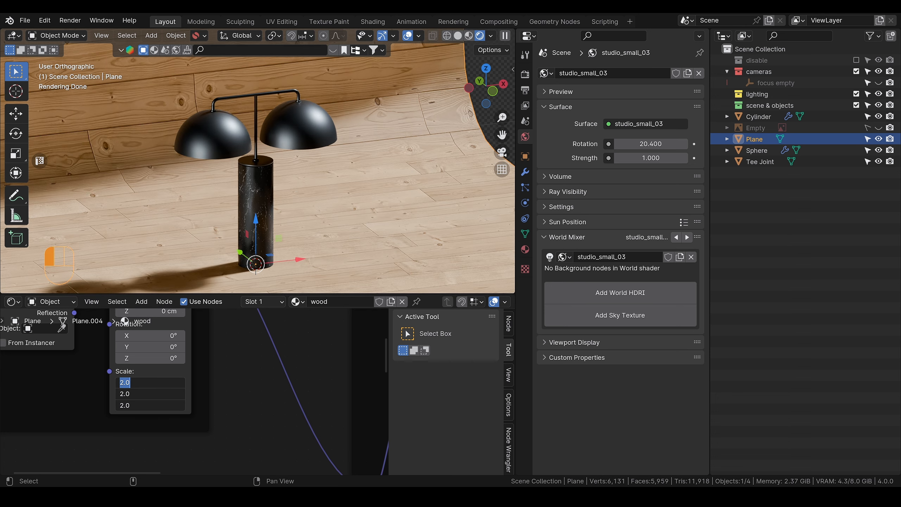
{"action": "type", "text": "2.5"}
{"action": "key", "text": "Return"}
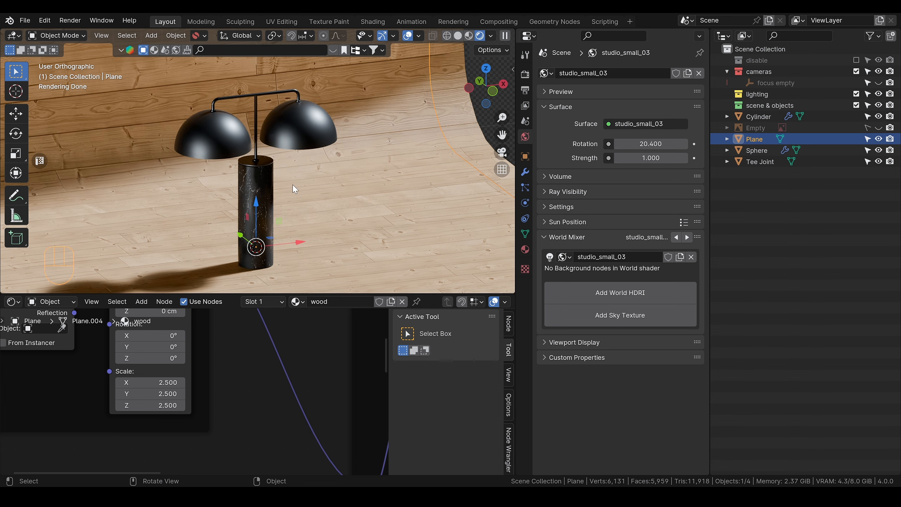
{"action": "scroll", "coordinate": [276, 143], "scroll_direction": "down", "scroll_amount": 2}
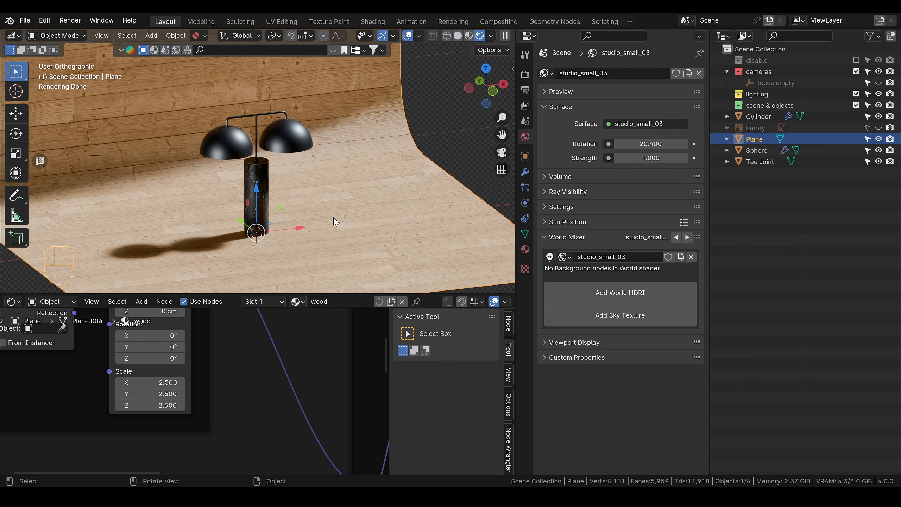
{"action": "scroll", "coordinate": [317, 222], "scroll_direction": "up", "scroll_amount": 2}
{"action": "middle_click_drag", "start_coordinate": [316, 218], "coordinate": [306, 209], "text": "alt"}
{"action": "scroll", "coordinate": [309, 210], "scroll_direction": "up", "scroll_amount": 1}
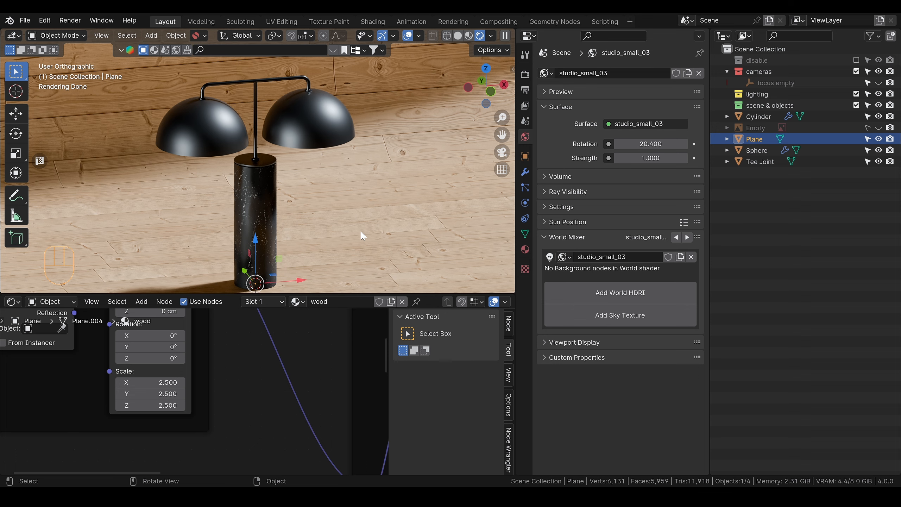
Step: Add a camera to the scene at the base of the lamp
{"action": "scroll", "coordinate": [357, 237], "scroll_direction": "down", "scroll_amount": 2}
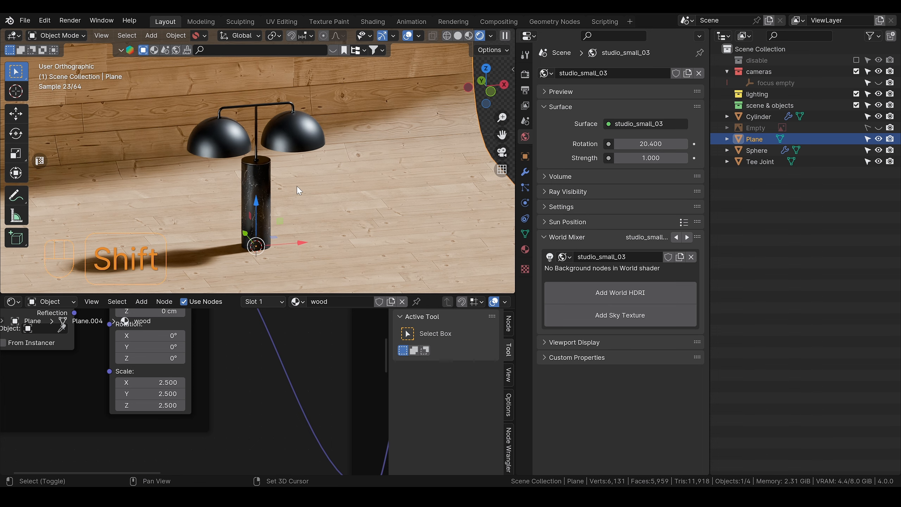
{"action": "key", "text": "shift+a"}
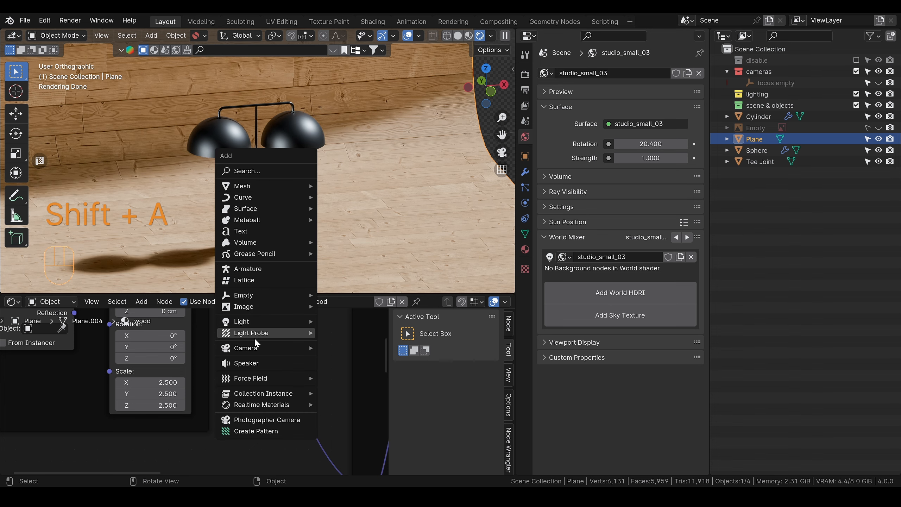
{"action": "mouse_move", "coordinate": [280, 348]}
{"action": "left_click", "coordinate": [341, 345]}
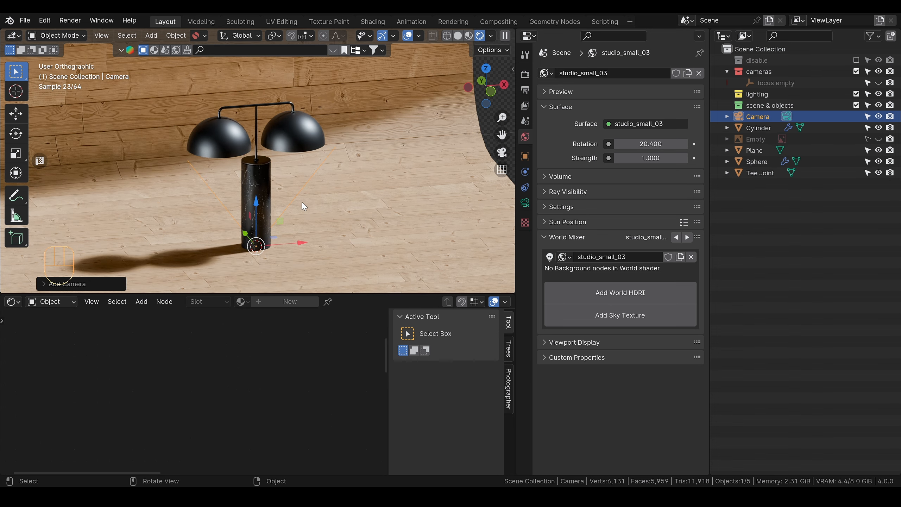
{"action": "scroll", "coordinate": [301, 216], "scroll_direction": "down", "scroll_amount": 3}
{"action": "middle_click_drag", "start_coordinate": [302, 200], "coordinate": [312, 196], "text": "alt"}
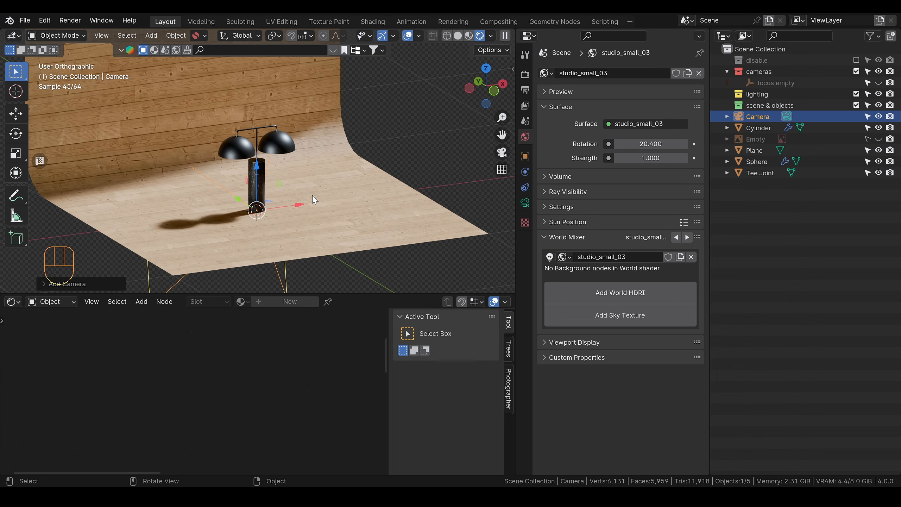
Step: Look through the new camera, lock it to the view and frame the whole lamp with it
{"action": "key", "text": "KP_0"}
{"action": "key", "text": "q"}
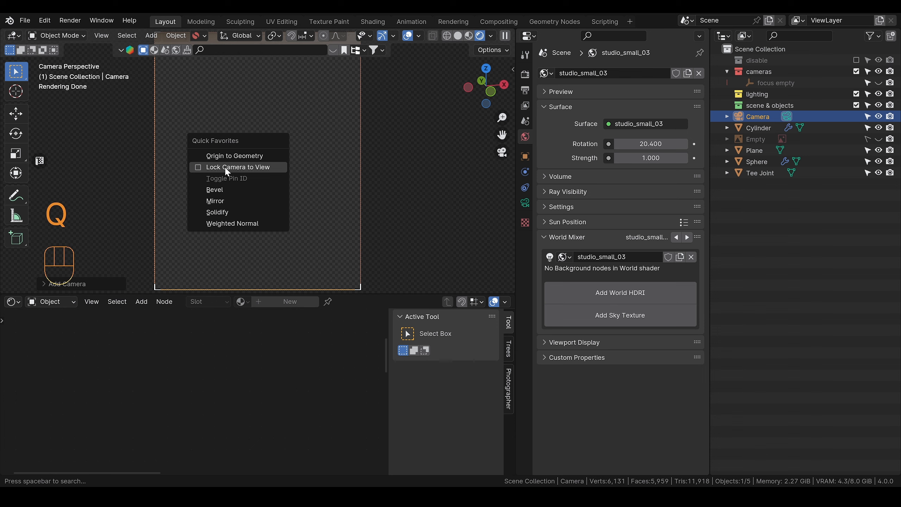
{"action": "left_click", "coordinate": [201, 168]}
{"action": "scroll", "coordinate": [282, 197], "scroll_direction": "down", "scroll_amount": 8}
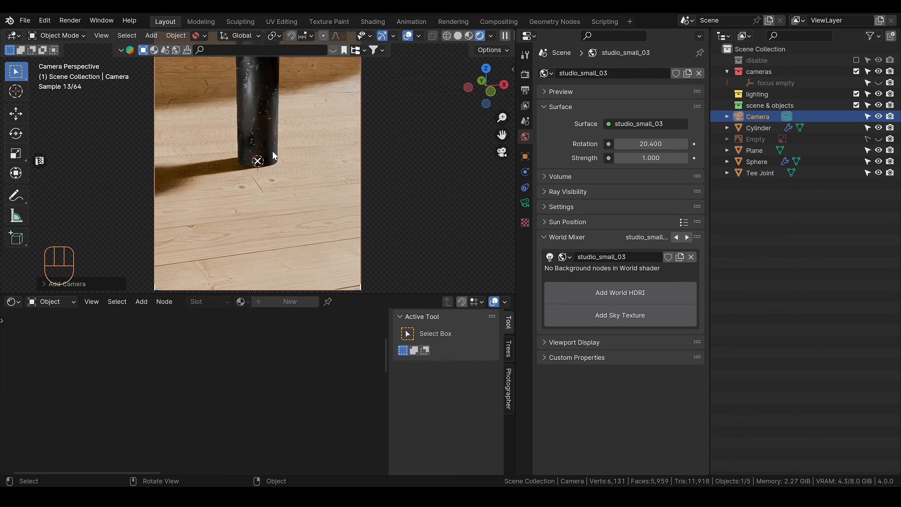
{"action": "middle_click_drag", "start_coordinate": [273, 152], "coordinate": [270, 222], "text": "shift"}
{"action": "scroll", "coordinate": [272, 208], "scroll_direction": "down", "scroll_amount": 4}
{"action": "middle_click_drag", "start_coordinate": [272, 156], "coordinate": [300, 198], "text": "shift"}
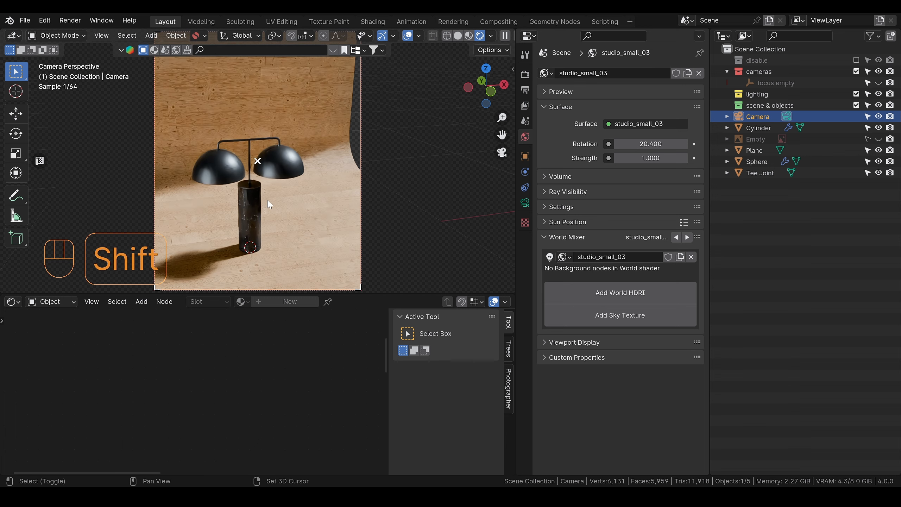
Step: Set the camera's focal length to 120 mm and pull the camera back until the whole lamp fits the frame
{"action": "left_click", "coordinate": [526, 203]}
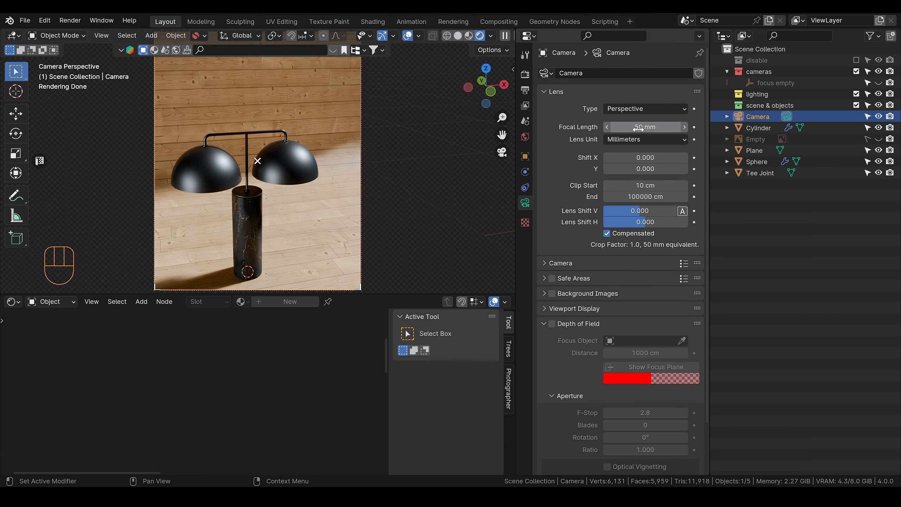
{"action": "left_click", "coordinate": [628, 128]}
{"action": "type", "text": "120"}
{"action": "key", "text": "Return"}
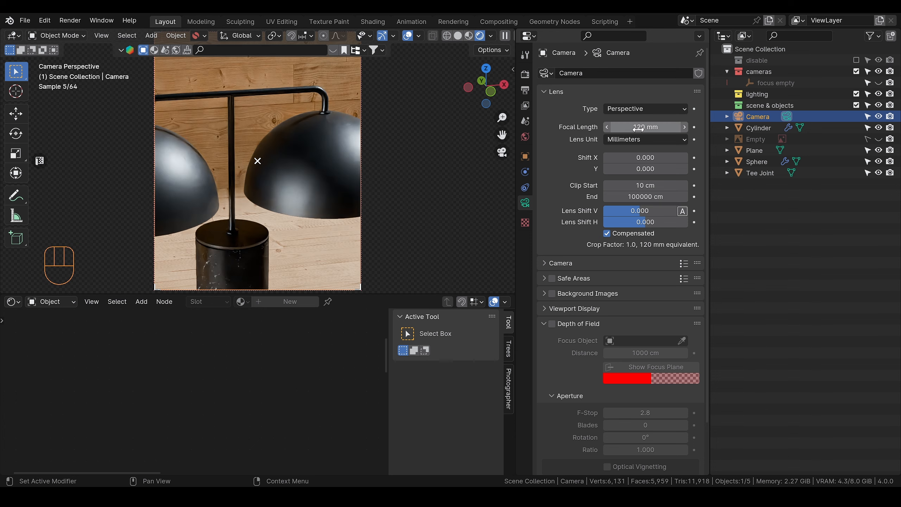
{"action": "middle_click_drag", "start_coordinate": [297, 197], "coordinate": [293, 154], "text": "alt+shift"}
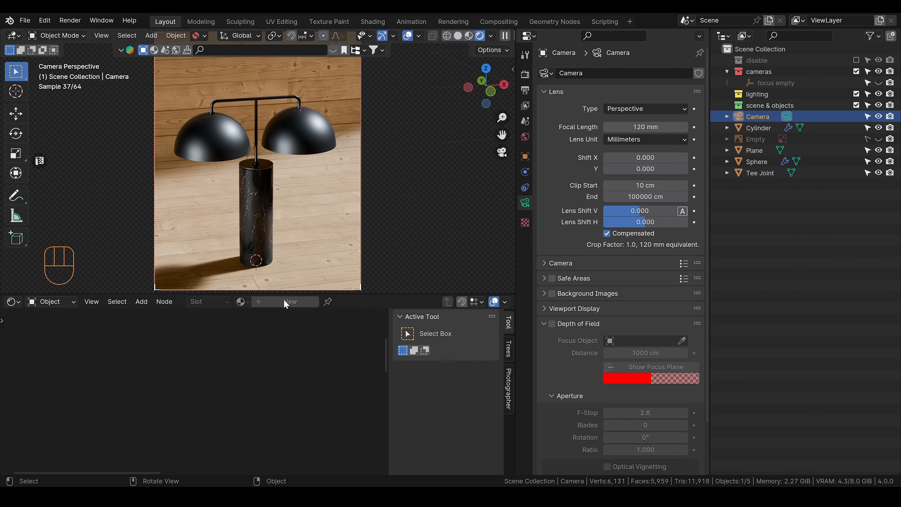
Step: Expand the 3D viewport over the shader editor area and reframe the camera so the lamp is centred and fills more of the frame
{"action": "left_click_drag", "start_coordinate": [389, 296], "coordinate": [376, 356]}
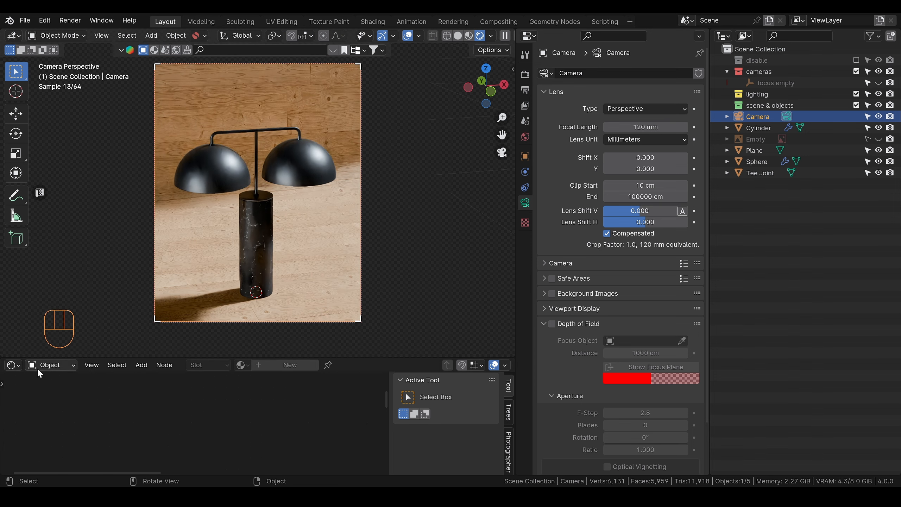
{"action": "left_click_drag", "start_coordinate": [3, 357], "coordinate": [7, 419]}
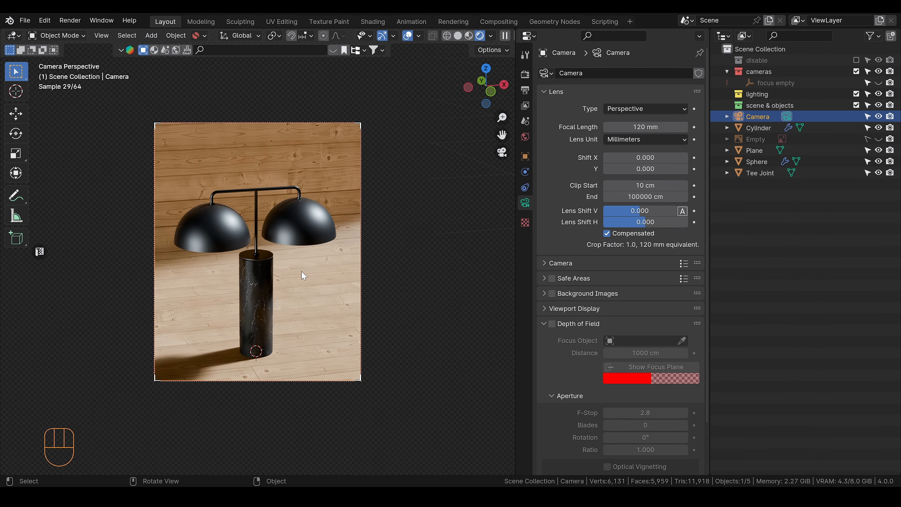
{"action": "middle_click_drag", "start_coordinate": [302, 273], "coordinate": [303, 242], "text": "alt+shift"}
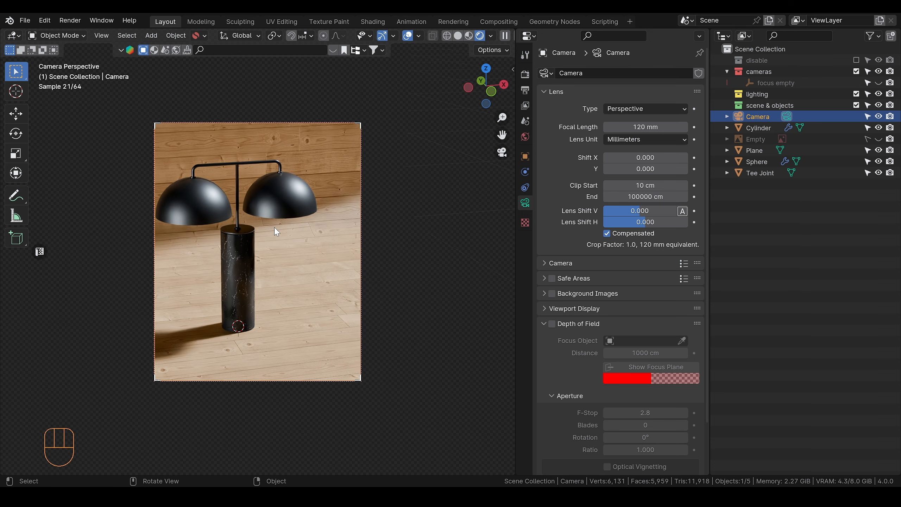
{"action": "left_click", "coordinate": [276, 228]}
{"action": "left_click", "coordinate": [279, 208]}
{"action": "middle_click_drag", "start_coordinate": [273, 215], "coordinate": [279, 237], "text": "alt"}
{"action": "scroll", "coordinate": [277, 258], "scroll_direction": "up", "scroll_amount": 1}
{"action": "scroll", "coordinate": [276, 246], "scroll_direction": "down", "scroll_amount": 1}
{"action": "scroll", "coordinate": [280, 238], "scroll_direction": "up", "scroll_amount": 3}
{"action": "scroll", "coordinate": [279, 238], "scroll_direction": "down", "scroll_amount": 2}
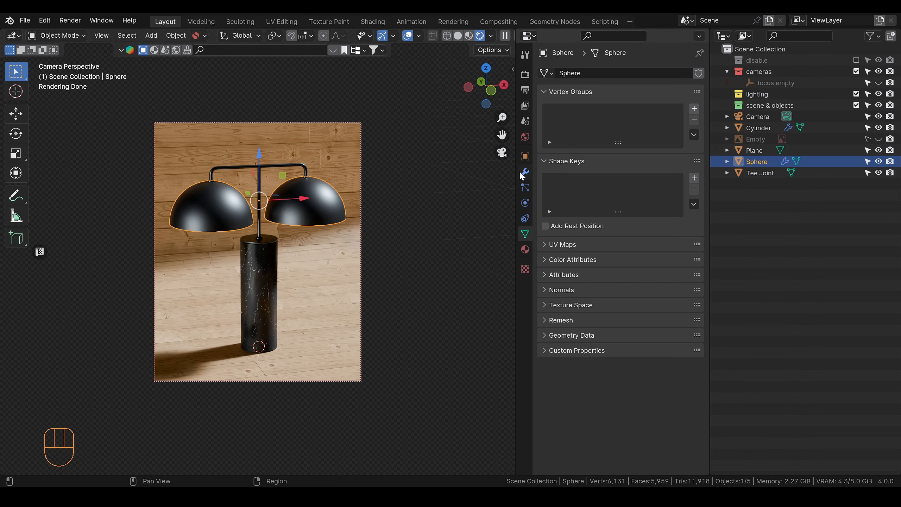
{"action": "left_click", "coordinate": [361, 303]}
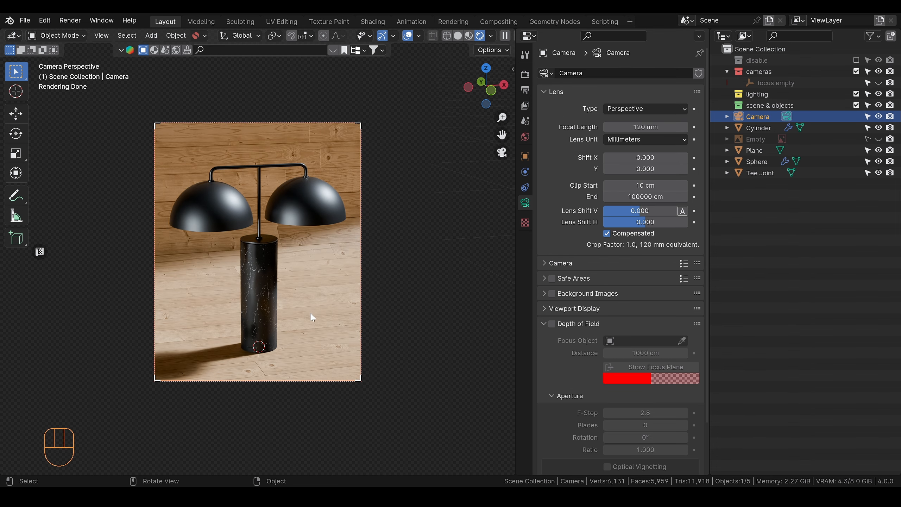
{"action": "key", "text": "g"}
{"action": "key", "text": "z"}
{"action": "key", "text": "z"}
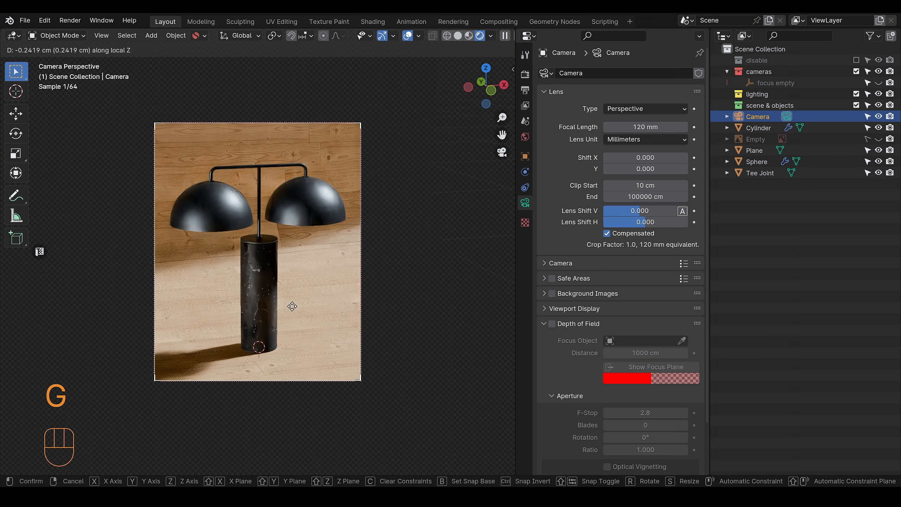
{"action": "right_click", "coordinate": [292, 306]}
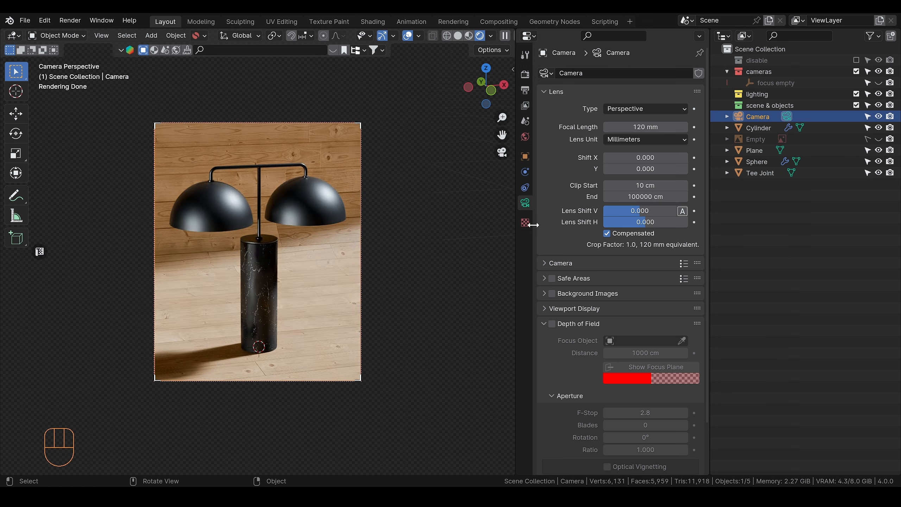
Step: Move the camera into the cameras collection
{"action": "left_click_drag", "start_coordinate": [755, 117], "coordinate": [773, 72]}
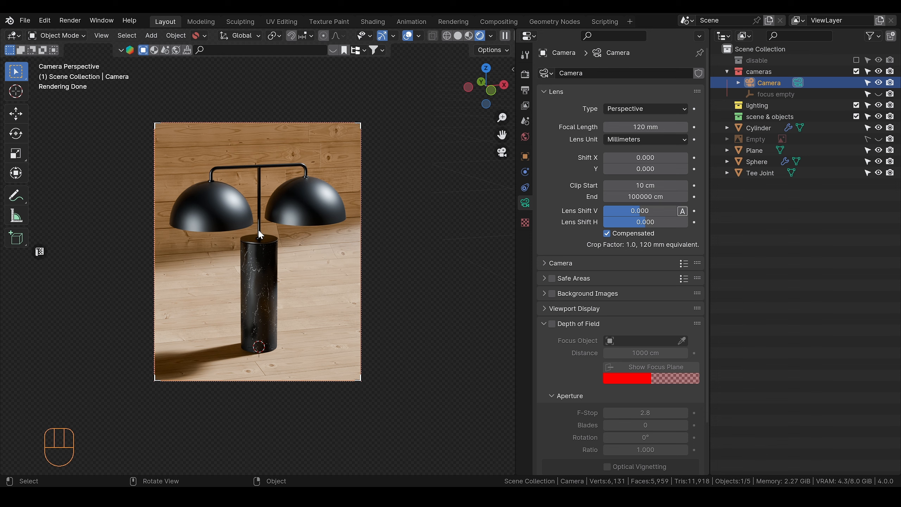
{"action": "scroll", "coordinate": [261, 246], "scroll_direction": "up", "scroll_amount": 2}
{"action": "scroll", "coordinate": [261, 246], "scroll_direction": "down", "scroll_amount": 2}
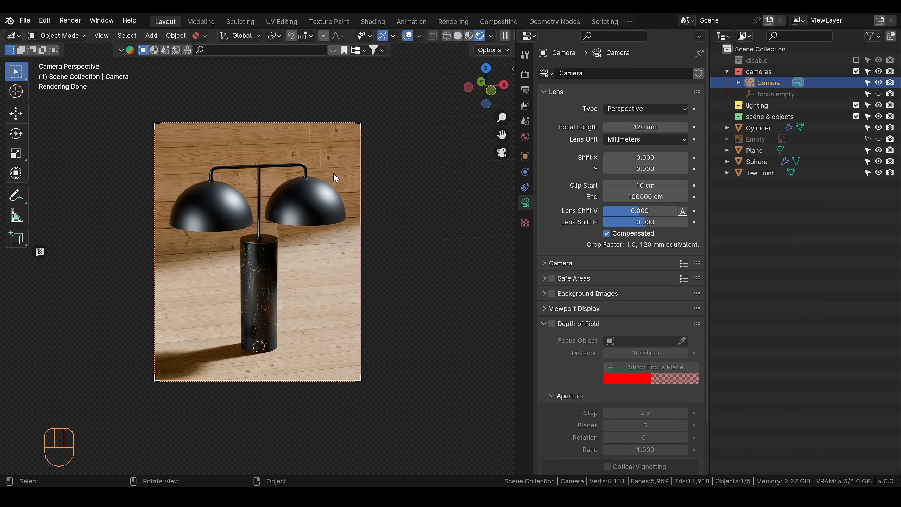
Step: Move the camera about 16 cm forward along its local Z axis so the lamp fills more of the frame
{"action": "left_click", "coordinate": [310, 205]}
{"action": "left_click", "coordinate": [362, 188]}
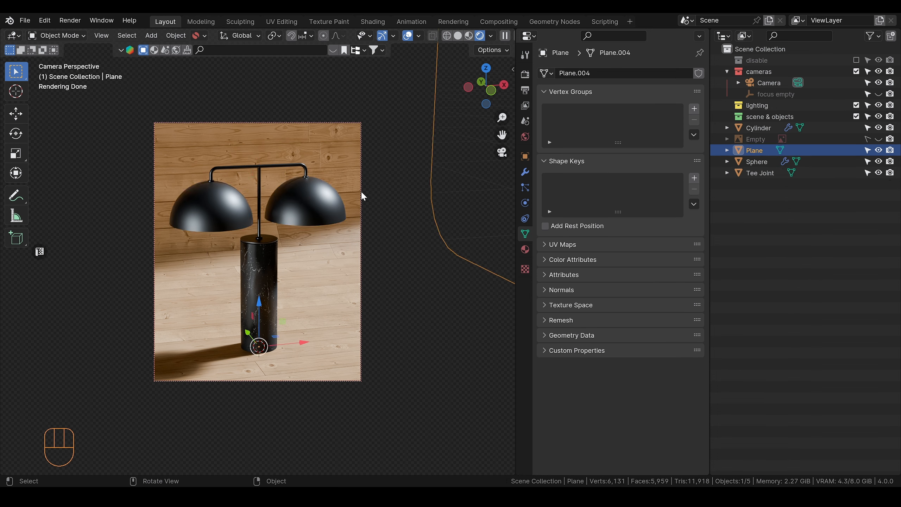
{"action": "left_click", "coordinate": [362, 194]}
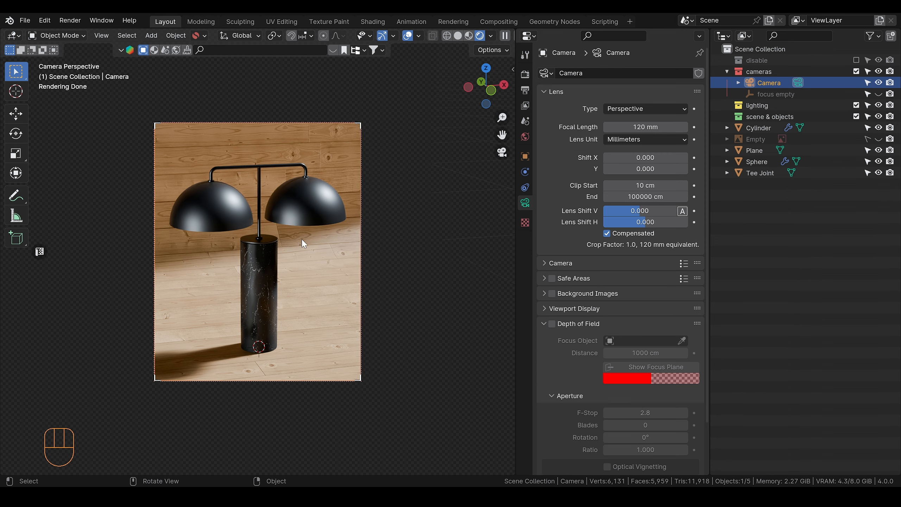
{"action": "key", "text": "g"}
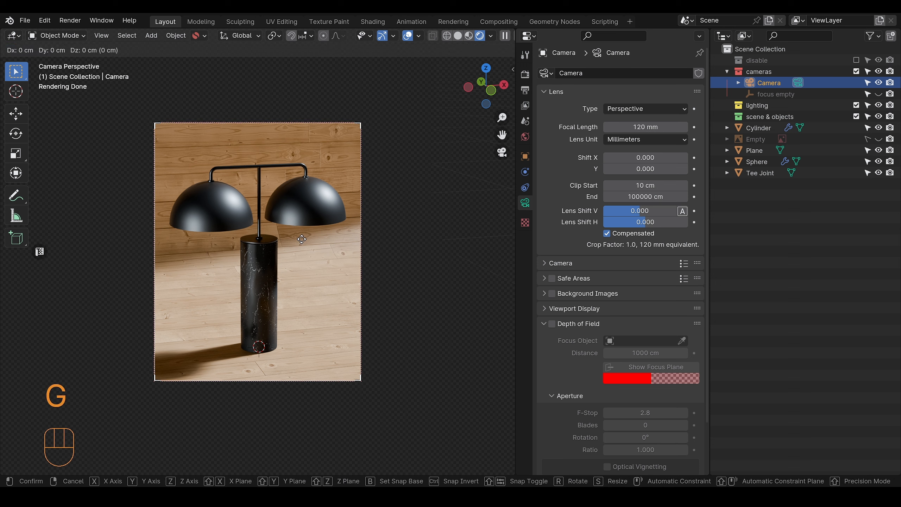
{"action": "key", "text": "z"}
{"action": "key", "text": "z"}
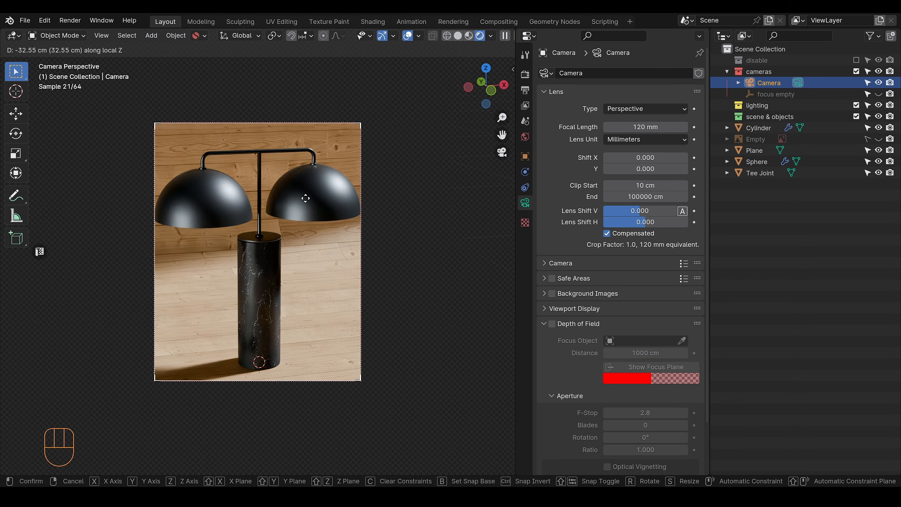
{"action": "key", "text": "shift"}
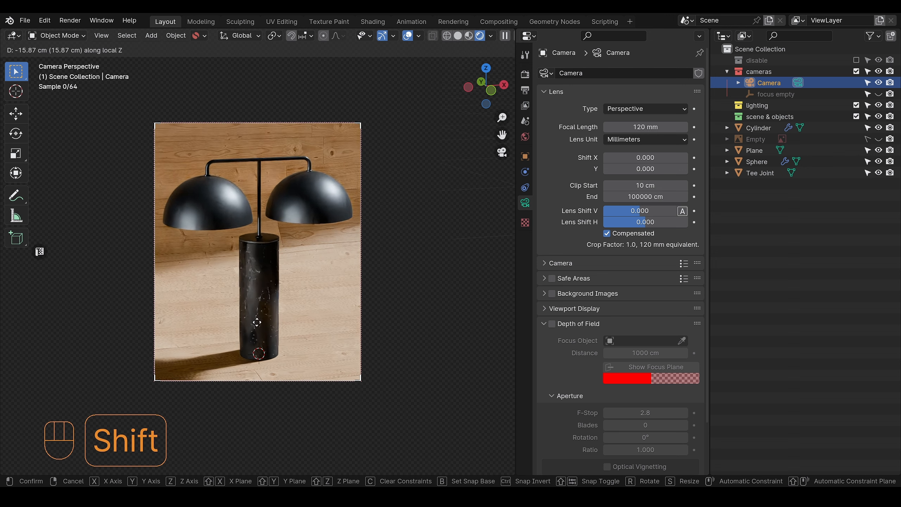
{"action": "left_click", "coordinate": [258, 329]}
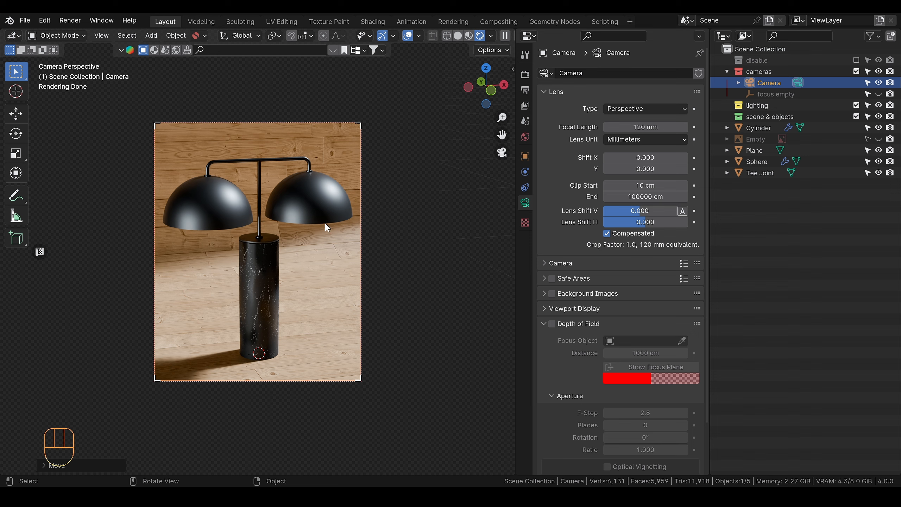
Step: Unlock the camera from view navigation and hide the viewport's tool shelf
{"action": "key", "text": "q"}
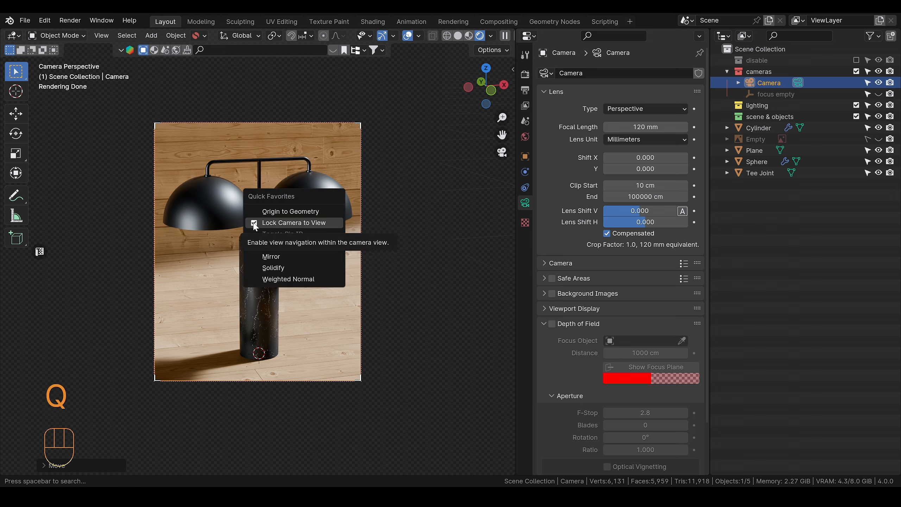
{"action": "left_click", "coordinate": [254, 223]}
{"action": "middle_click_drag", "start_coordinate": [279, 253], "coordinate": [290, 228], "text": "alt+shift"}
{"action": "scroll", "coordinate": [284, 217], "scroll_direction": "up", "scroll_amount": 1}
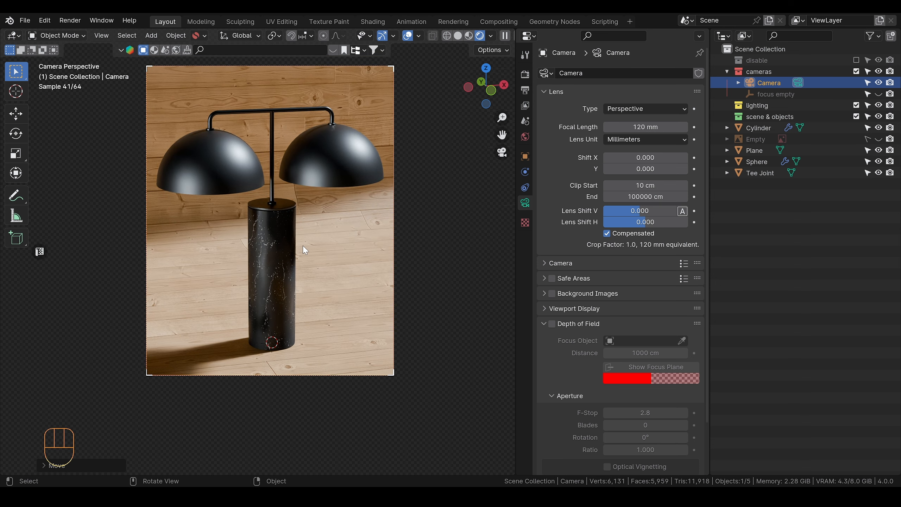
{"action": "scroll", "coordinate": [180, 381], "scroll_direction": "down", "scroll_amount": 1}
{"action": "key", "text": "t"}
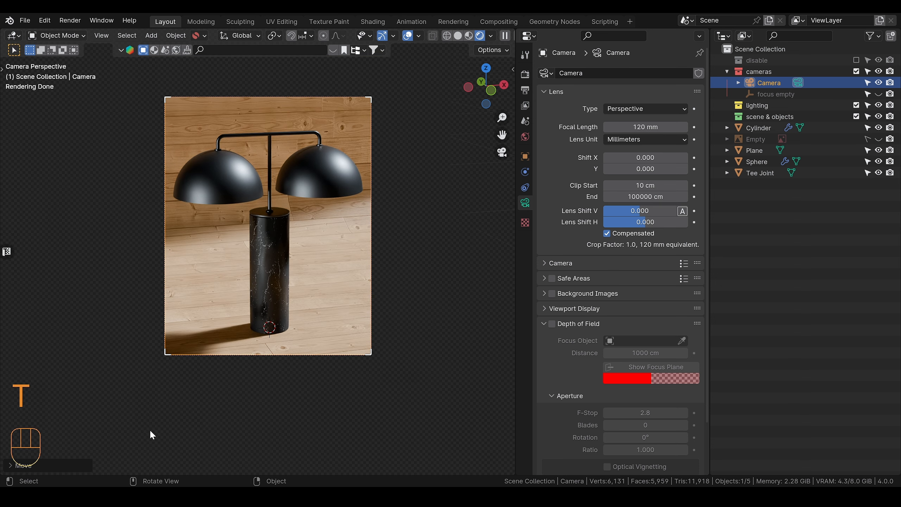
Step: Open an asset browser area below the viewport and show the Poly Haven library
{"action": "key", "text": "t"}
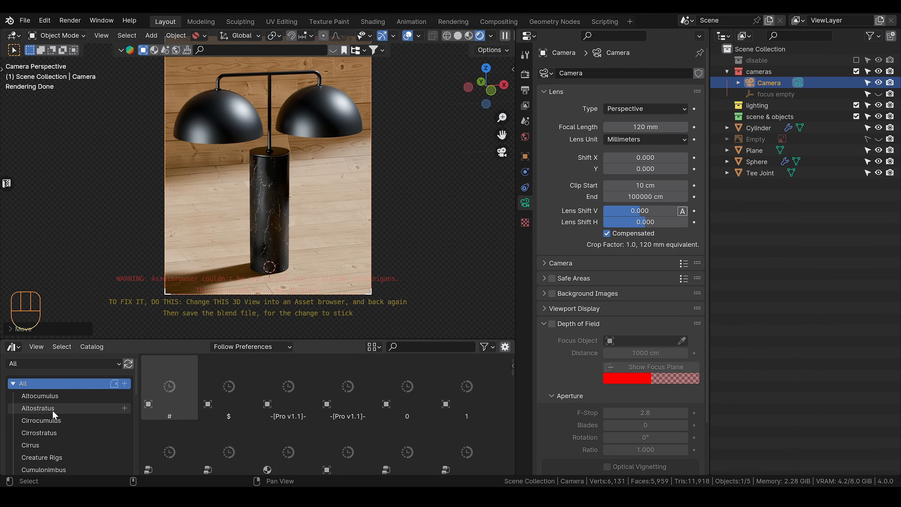
{"action": "left_click", "coordinate": [295, 383]}
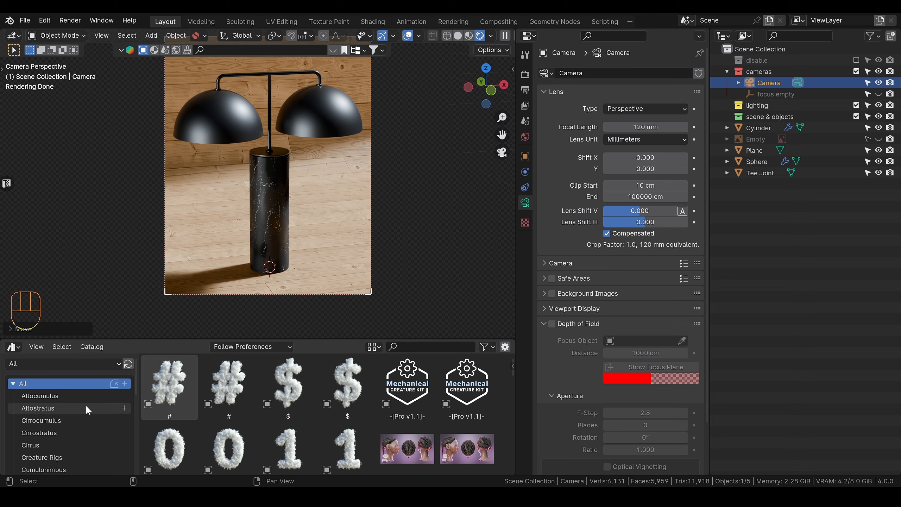
{"action": "left_click", "coordinate": [92, 363]}
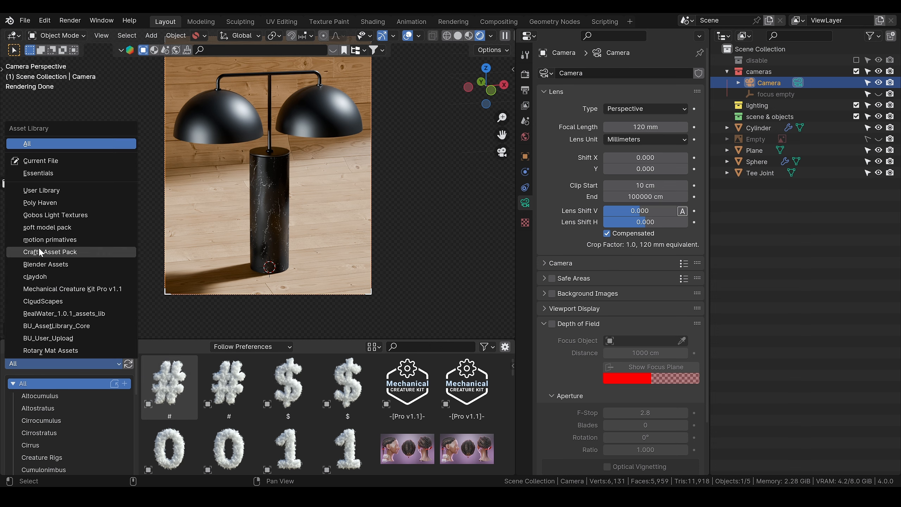
{"action": "left_click", "coordinate": [46, 204]}
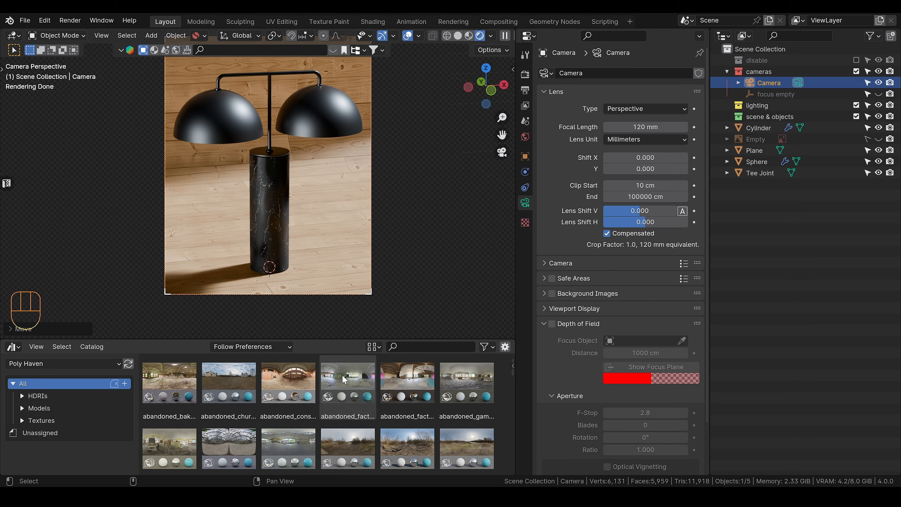
Step: Try the abandoned_factory_canteen_01 HDRI as the world lighting with its rotation set to 3.7
{"action": "left_click_drag", "start_coordinate": [349, 388], "coordinate": [425, 241]}
{"action": "left_click_drag", "start_coordinate": [424, 217], "coordinate": [424, 216]}
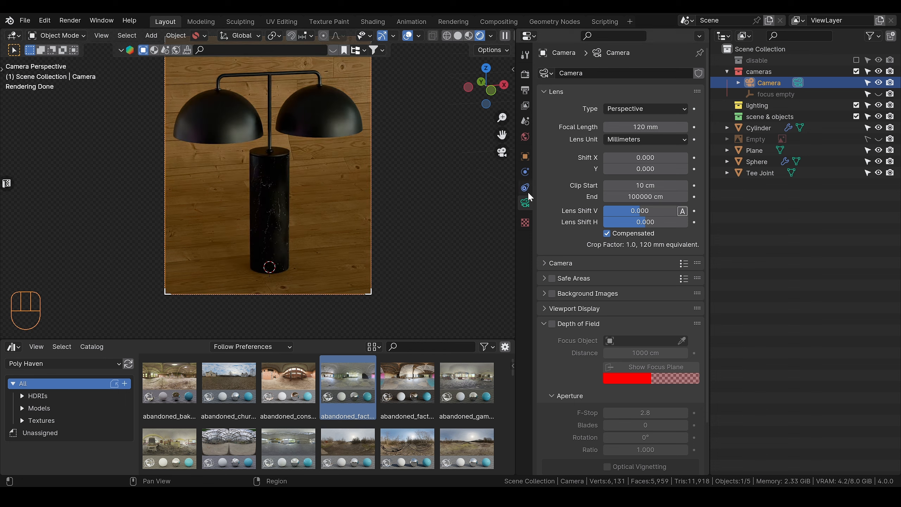
{"action": "left_click", "coordinate": [526, 138]}
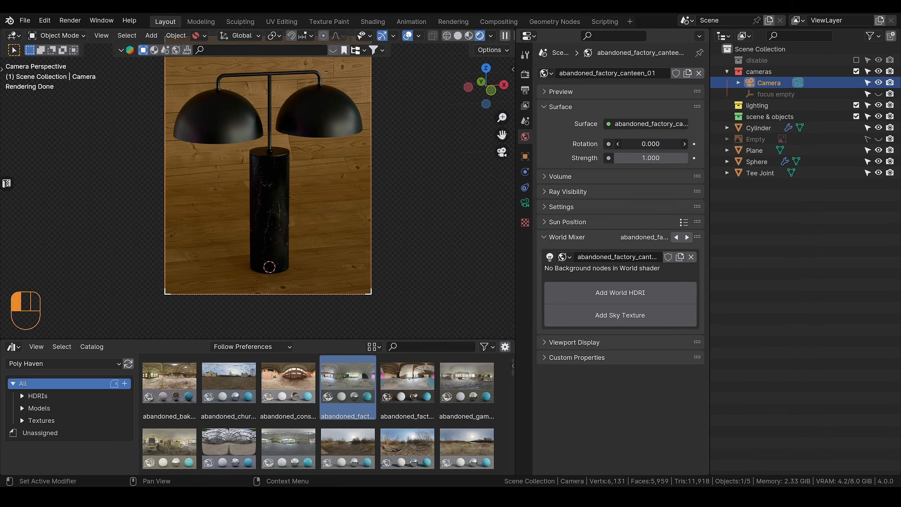
{"action": "left_click_drag", "start_coordinate": [651, 144], "coordinate": [486, 255]}
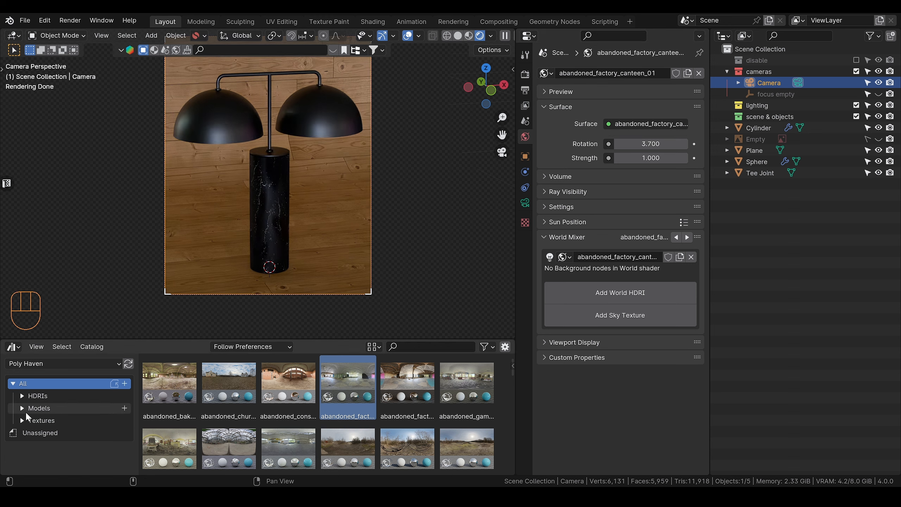
Step: List the High Contrast HDRIs from the Indoor Studio catalog in the asset browser
{"action": "left_click", "coordinate": [22, 397]}
{"action": "left_click", "coordinate": [32, 409]}
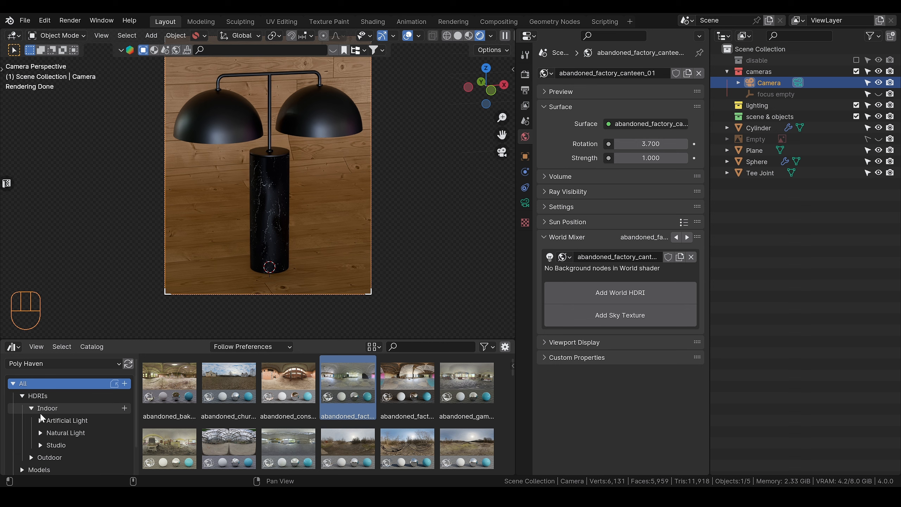
{"action": "scroll", "coordinate": [39, 423], "scroll_direction": "down", "scroll_amount": 2}
{"action": "left_click", "coordinate": [40, 421]}
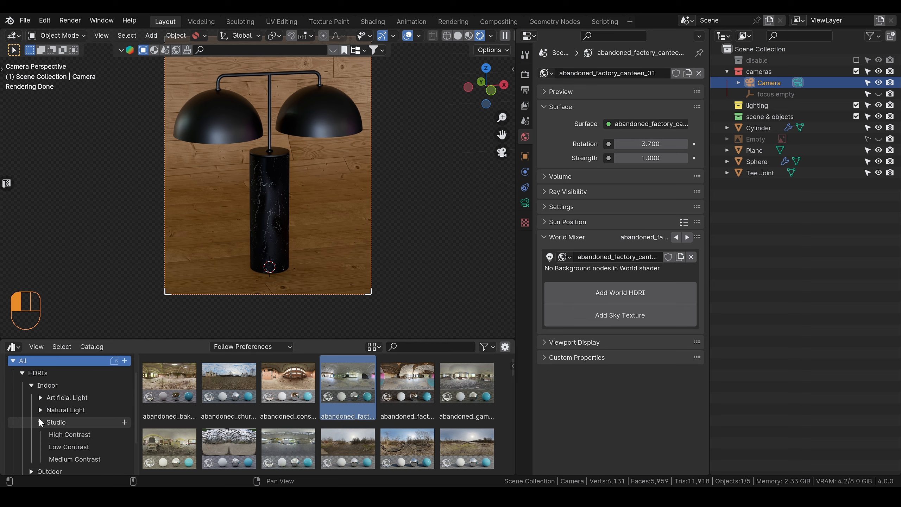
{"action": "scroll", "coordinate": [70, 419], "scroll_direction": "down", "scroll_amount": 2}
{"action": "left_click", "coordinate": [66, 412]}
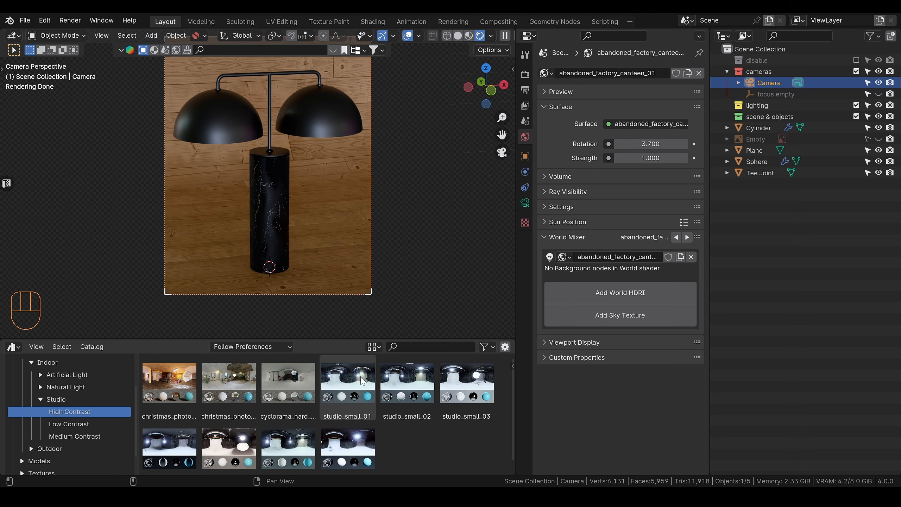
Step: Test studio_small_01 as the world lighting, replace it with studio_small_03 and set the rotation to about 20.03
{"action": "left_click_drag", "start_coordinate": [348, 382], "coordinate": [426, 206]}
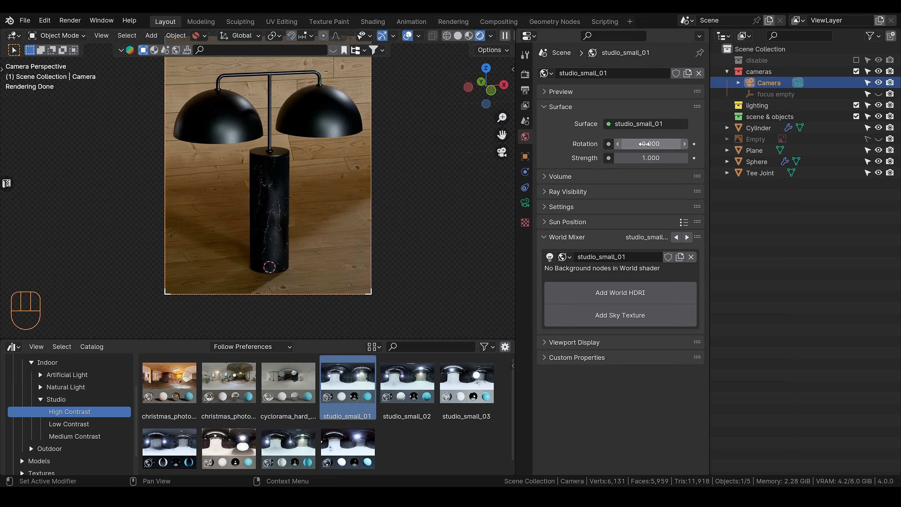
{"action": "left_click_drag", "start_coordinate": [646, 144], "coordinate": [668, 145]}
{"action": "left_click_drag", "start_coordinate": [467, 383], "coordinate": [439, 233]}
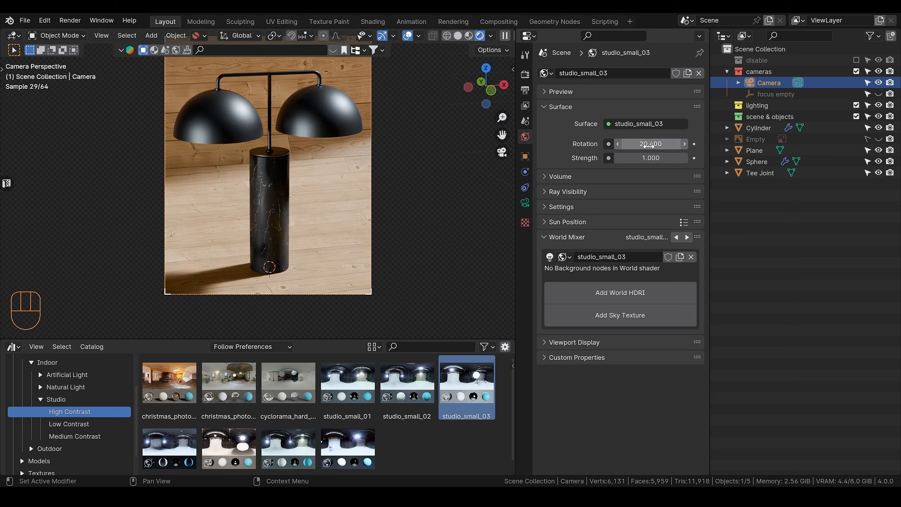
{"action": "mouse_move", "coordinate": [647, 145]}
{"action": "left_mouse_down"}
{"action": "mouse_move", "coordinate": [627, 145]}
{"action": "mouse_move", "coordinate": [639, 144]}
{"action": "left_mouse_up"}
Step: Try studio_small_07 and studio_small_04 as world lighting at different rotations and return to studio_small_03
{"action": "left_click_drag", "start_coordinate": [362, 441], "coordinate": [440, 246]}
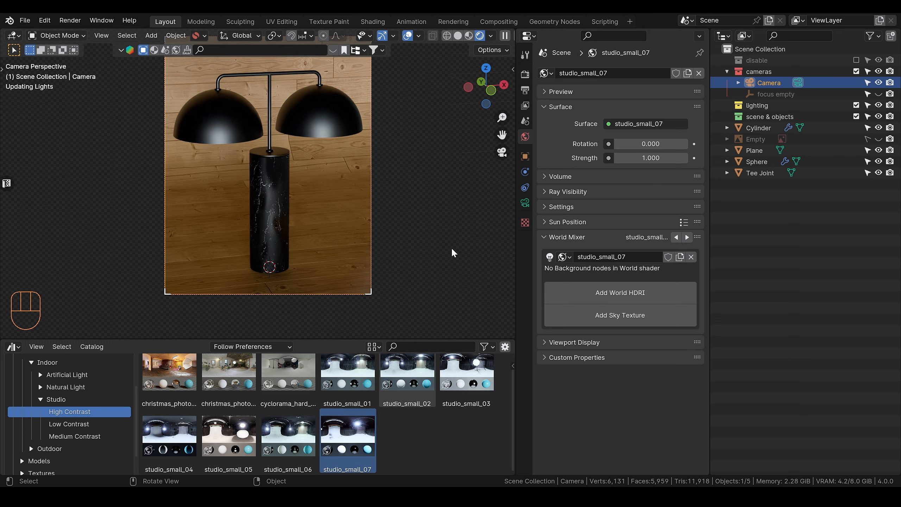
{"action": "left_click_drag", "start_coordinate": [639, 144], "coordinate": [646, 144]}
{"action": "left_click_drag", "start_coordinate": [169, 436], "coordinate": [103, 250]}
{"action": "left_click_drag", "start_coordinate": [639, 147], "coordinate": [663, 147], "text": "shift"}
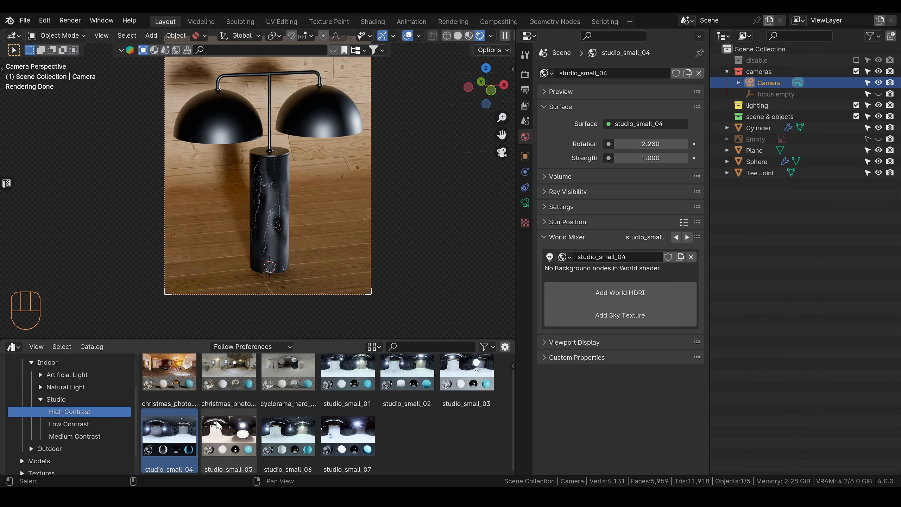
{"action": "scroll", "coordinate": [287, 440], "scroll_direction": "up", "scroll_amount": 1}
{"action": "left_click", "coordinate": [169, 381]}
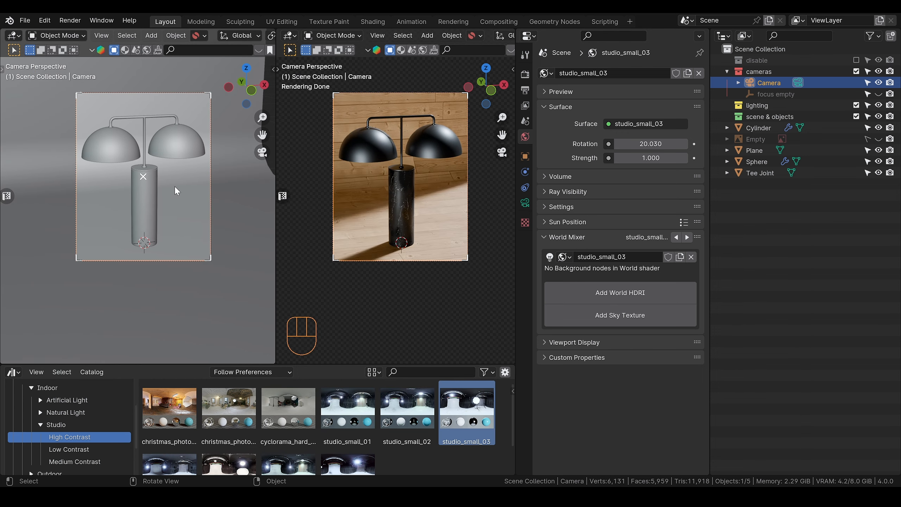
Step: Leave the camera view in the solid viewport and scale the camera object down to a small size
{"action": "key", "text": "KP_0"}
{"action": "scroll", "coordinate": [165, 191], "scroll_direction": "up", "scroll_amount": 3}
{"action": "scroll", "coordinate": [159, 210], "scroll_direction": "down", "scroll_amount": 2, "text": "alt"}
{"action": "scroll", "coordinate": [159, 210], "scroll_direction": "down", "scroll_amount": 3}
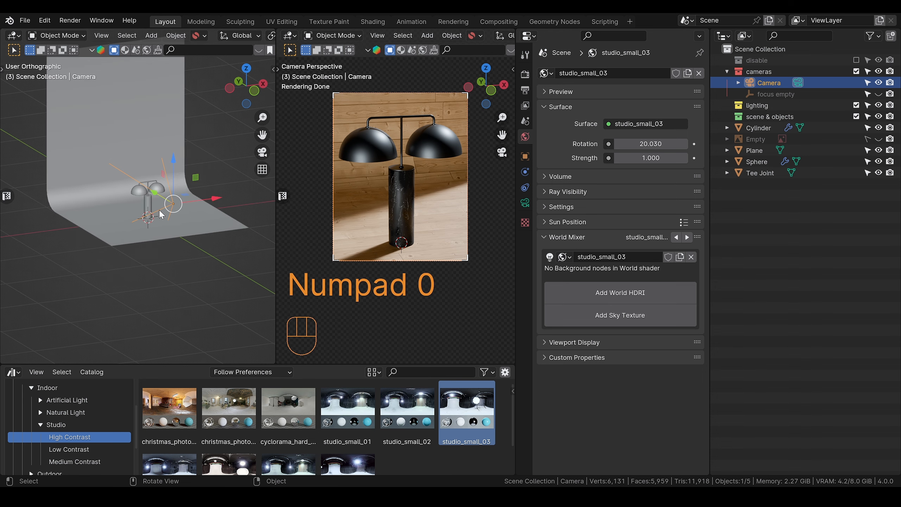
{"action": "middle_click_drag", "start_coordinate": [160, 210], "coordinate": [218, 223], "text": "alt"}
{"action": "key", "text": "s"}
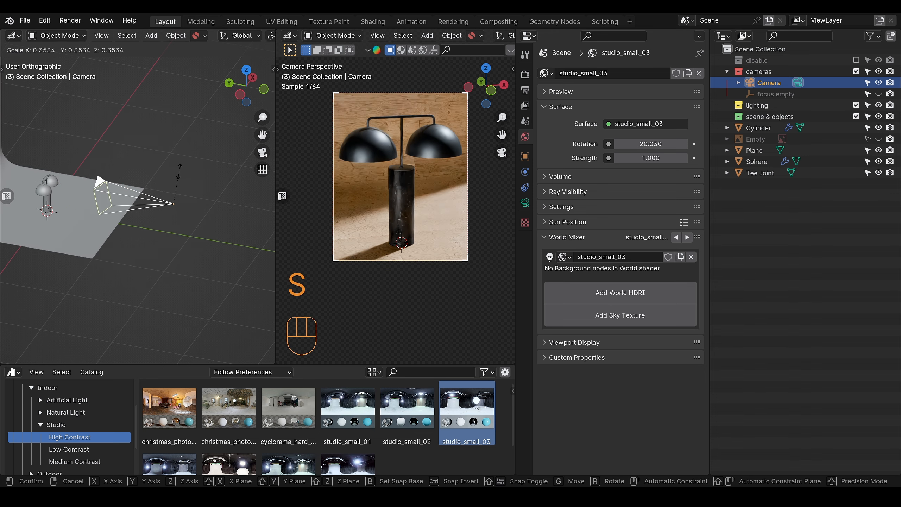
{"action": "left_click", "coordinate": [174, 198]}
{"action": "scroll", "coordinate": [118, 199], "scroll_direction": "up", "scroll_amount": 2}
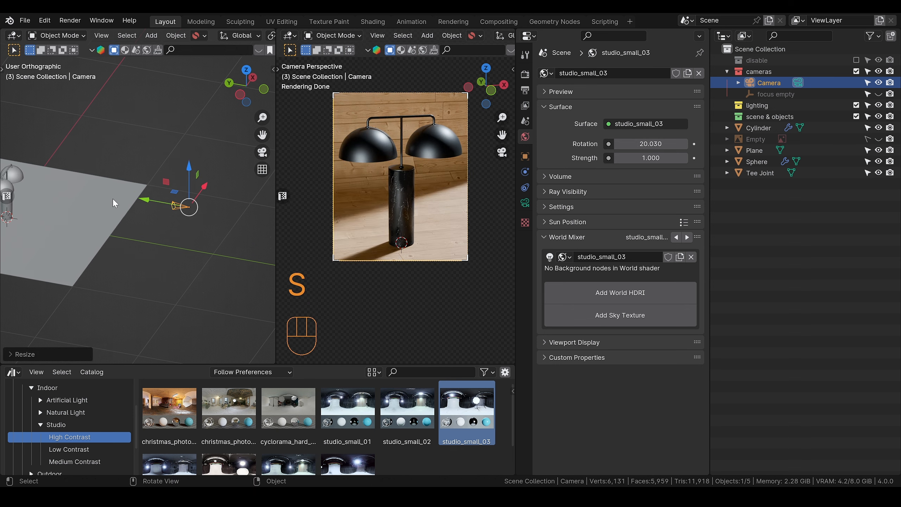
Step: Add an area light at the lamp and raise it along the Z axis above the domes
{"action": "middle_click_drag", "start_coordinate": [53, 198], "coordinate": [102, 205], "text": "shift"}
{"action": "key", "text": "shift+a"}
{"action": "mouse_move", "coordinate": [133, 193]}
{"action": "left_click", "coordinate": [155, 219]}
{"action": "key", "text": "g"}
{"action": "key", "text": "z"}
{"action": "left_click", "coordinate": [156, 139]}
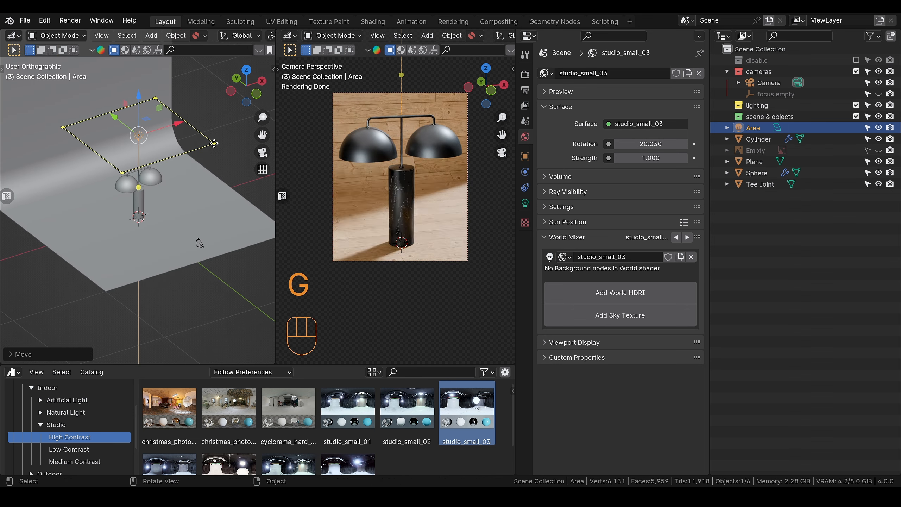
Step: Shrink the area light to a size of 28.7 cm and, from the top view, move it to the lamp's left side
{"action": "scroll", "coordinate": [174, 158], "scroll_direction": "up", "scroll_amount": 2}
{"action": "left_click", "coordinate": [156, 123], "text": "alt"}
{"action": "left_click", "coordinate": [246, 102]}
{"action": "left_click", "coordinate": [247, 88]}
{"action": "key", "text": "g"}
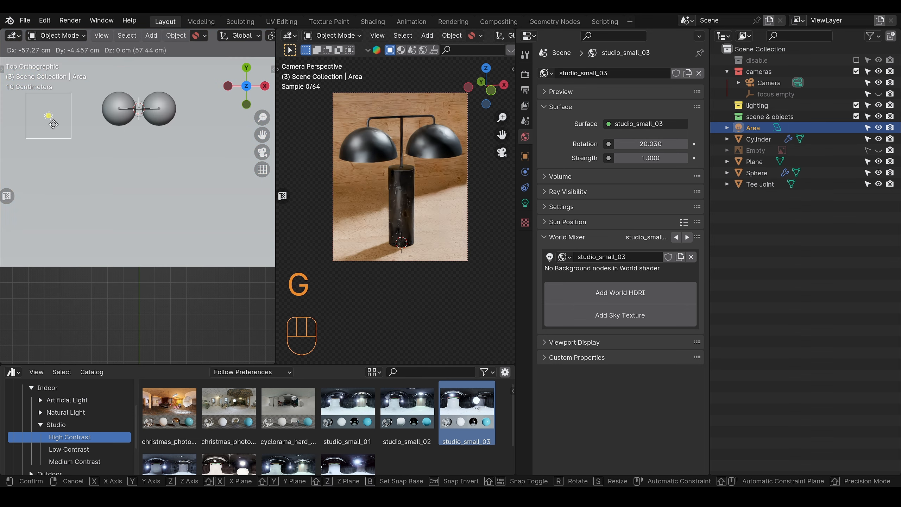
{"action": "left_click", "coordinate": [117, 117]}
Step: Turn the area light to face the lamp from the side and rescale it
{"action": "middle_click_drag", "start_coordinate": [114, 170], "coordinate": [106, 114]}
{"action": "middle_click_drag", "start_coordinate": [99, 153], "coordinate": [142, 170]}
{"action": "key", "text": "s"}
{"action": "left_click", "coordinate": [141, 145]}
Step: Show the area light's settings, hide the overlays in the rendered viewport and enlarge the camera frame there
{"action": "left_click", "coordinate": [525, 203]}
{"action": "key", "text": "z"}
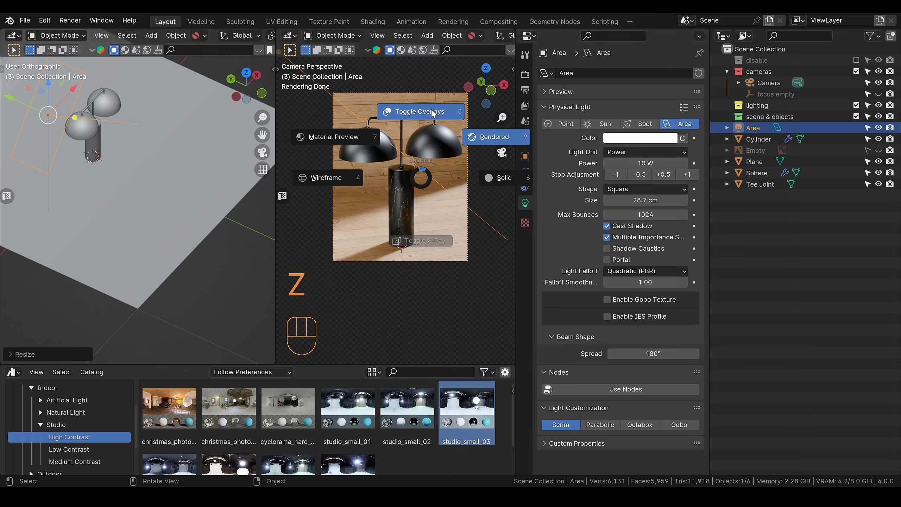
{"action": "left_click", "coordinate": [435, 115]}
{"action": "scroll", "coordinate": [424, 171], "scroll_direction": "up", "scroll_amount": 2}
{"action": "left_click_drag", "start_coordinate": [422, 176], "coordinate": [410, 236], "text": "alt+shift"}
Step: Narrow the area light's beam spread to 20.4° and test its power one stop higher before returning it to 10 W
{"action": "left_click_drag", "start_coordinate": [648, 351], "coordinate": [496, 351]}
{"action": "left_click", "coordinate": [685, 175]}
{"action": "left_click", "coordinate": [685, 174]}
{"action": "left_click", "coordinate": [619, 176]}
{"action": "left_click", "coordinate": [619, 176]}
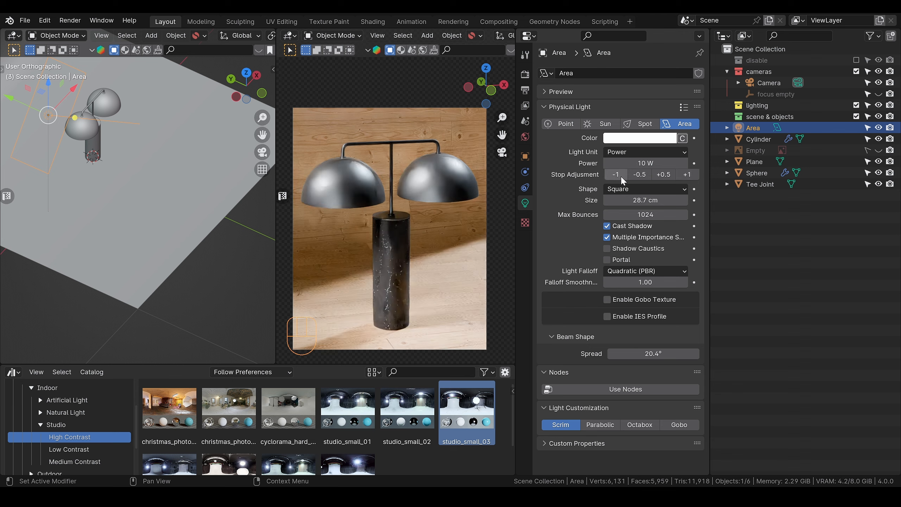
Step: Set the pivot to the 3D cursor and rotate the area light about the global Z axis to the lamp's right side
{"action": "scroll", "coordinate": [122, 159], "scroll_direction": "down", "scroll_amount": 1}
{"action": "key", "text": "period"}
{"action": "left_click", "coordinate": [205, 203]}
{"action": "key", "text": "r"}
{"action": "key", "text": "z"}
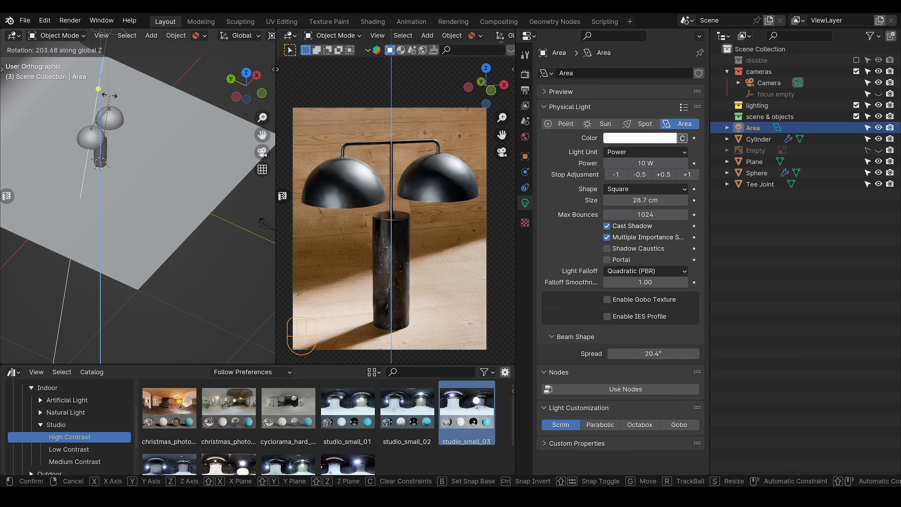
{"action": "left_click", "coordinate": [141, 155]}
{"action": "scroll", "coordinate": [144, 152], "scroll_direction": "down", "scroll_amount": 4}
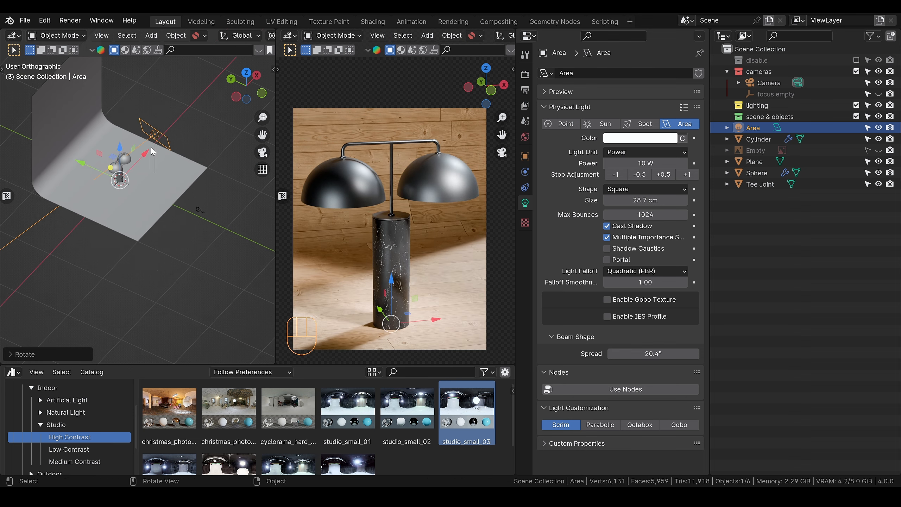
Step: Move the area light farther away from the lamp along its local Z axis
{"action": "key", "text": "g"}
{"action": "key", "text": "z"}
{"action": "key", "text": "z"}
{"action": "left_click", "coordinate": [182, 145]}
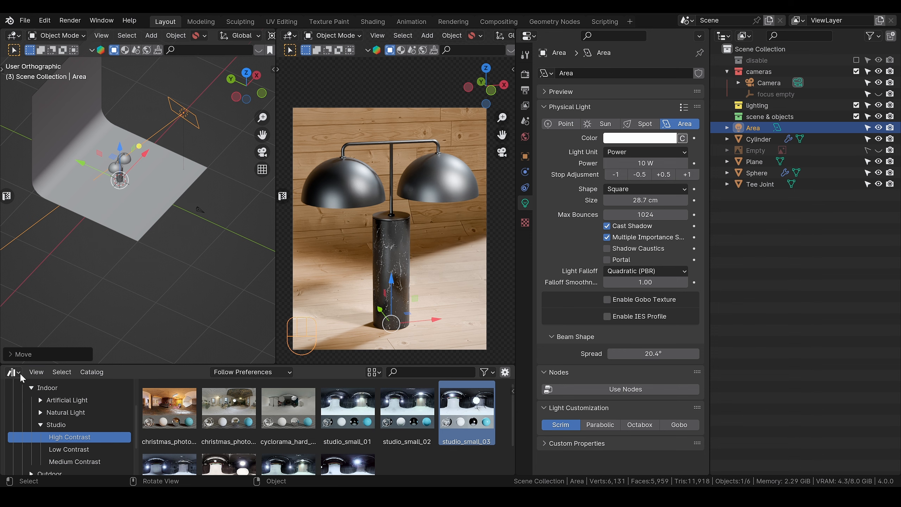
Step: Replace the asset browser with the Shader Editor, then add a plane to the scene and raise it above the floor
{"action": "left_click", "coordinate": [20, 373]}
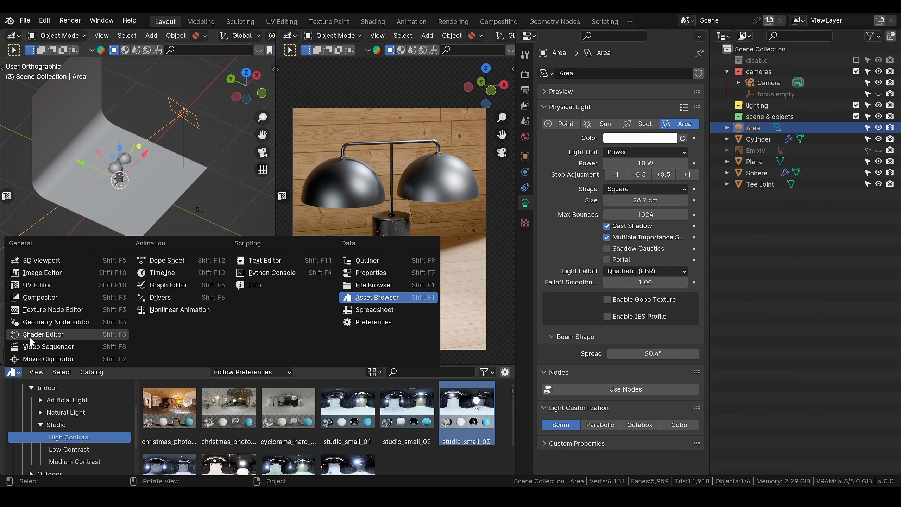
{"action": "left_click", "coordinate": [32, 337]}
{"action": "key", "text": "shift+a"}
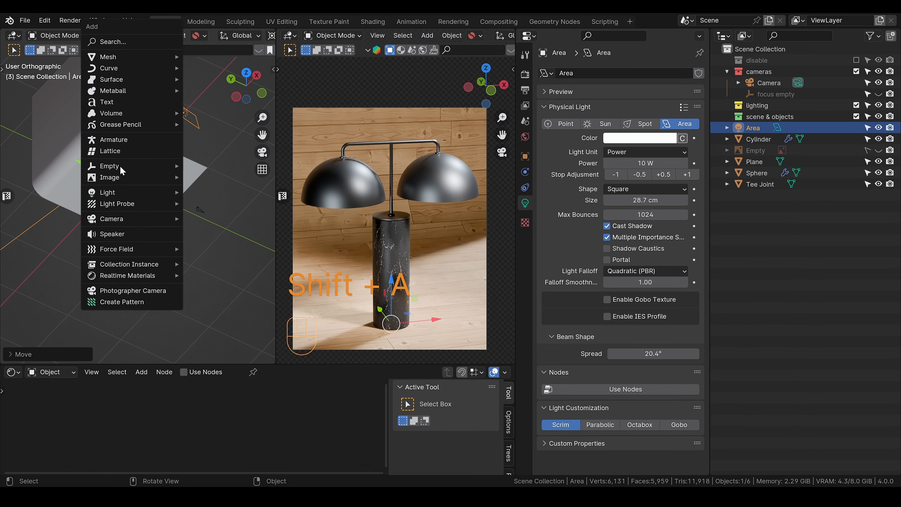
{"action": "mouse_move", "coordinate": [118, 55]}
{"action": "left_click", "coordinate": [204, 68]}
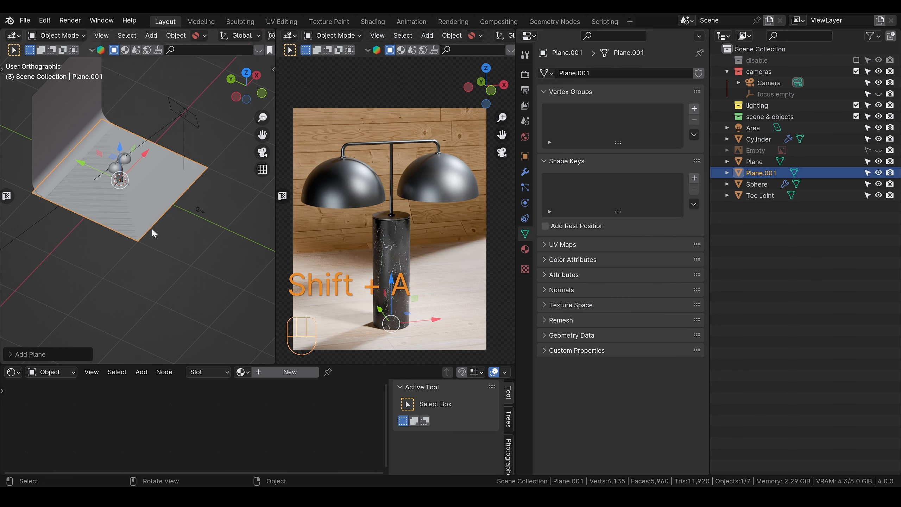
{"action": "key", "text": "g"}
{"action": "left_click", "coordinate": [172, 205]}
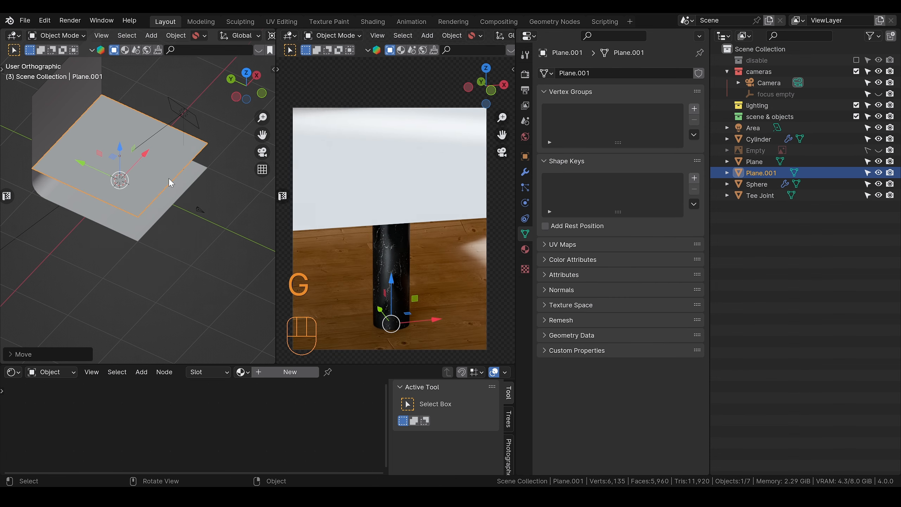
Step: Create a new material named "gobo" on the raised plane
{"action": "left_click", "coordinate": [307, 371]}
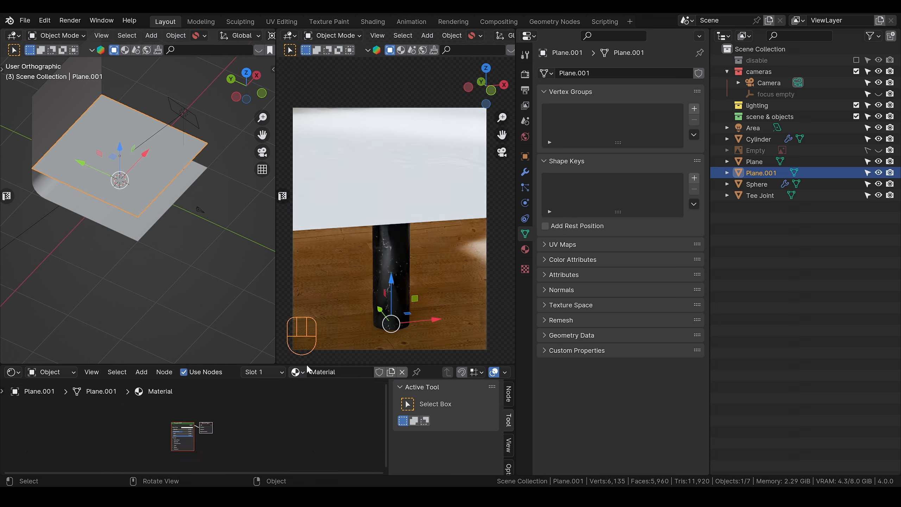
{"action": "type", "text": "gobo"}
{"action": "key", "text": "Return"}
Step: Add a Voronoi Texture node in front of the gobo material's Principled BSDF, leaving room between the two nodes
{"action": "scroll", "coordinate": [216, 436], "scroll_direction": "up", "scroll_amount": 12}
{"action": "middle_click_drag", "start_coordinate": [45, 453], "coordinate": [147, 435], "text": "alt+shift"}
{"action": "left_click", "coordinate": [146, 435]}
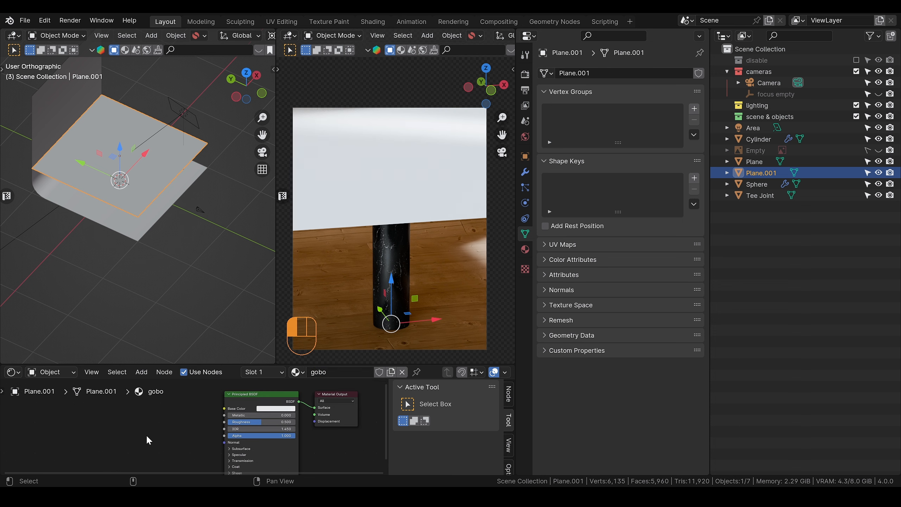
{"action": "key", "text": "shift+a"}
{"action": "type", "text": "voro"}
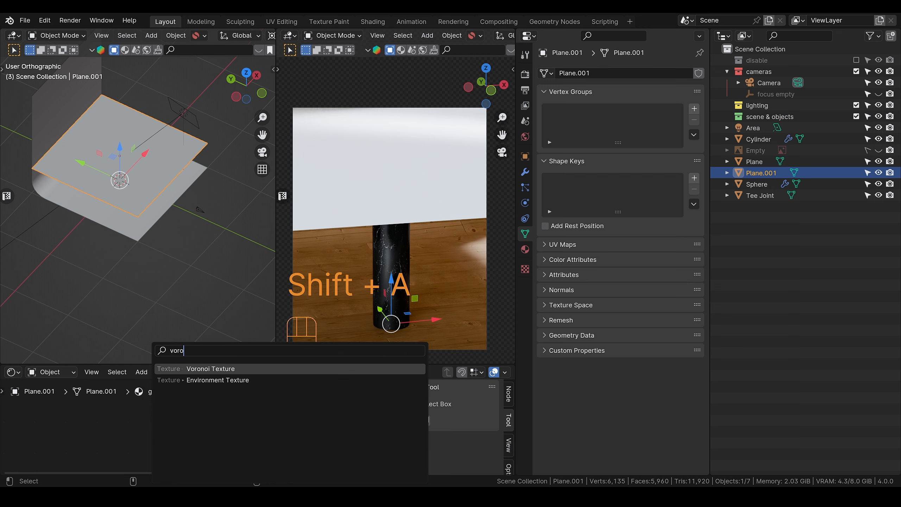
{"action": "key", "text": "Return"}
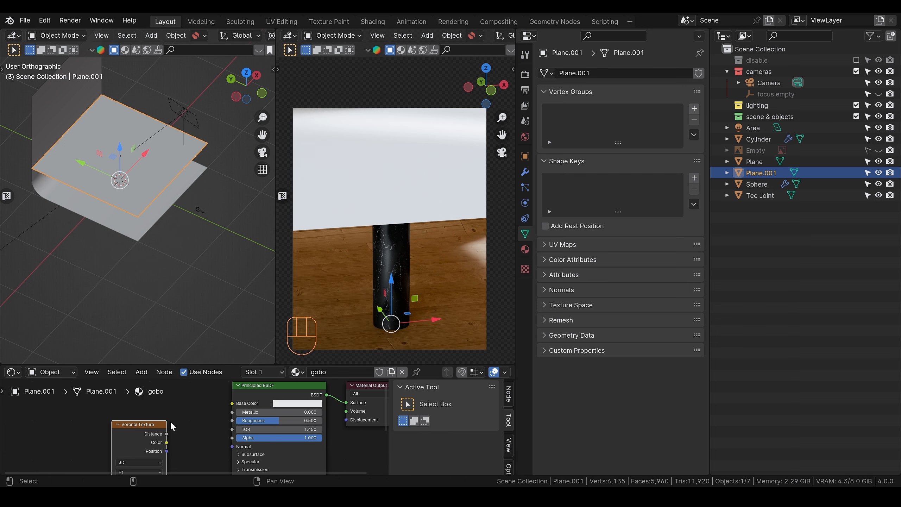
{"action": "left_click", "coordinate": [176, 429]}
{"action": "left_click_drag", "start_coordinate": [156, 426], "coordinate": [125, 432]}
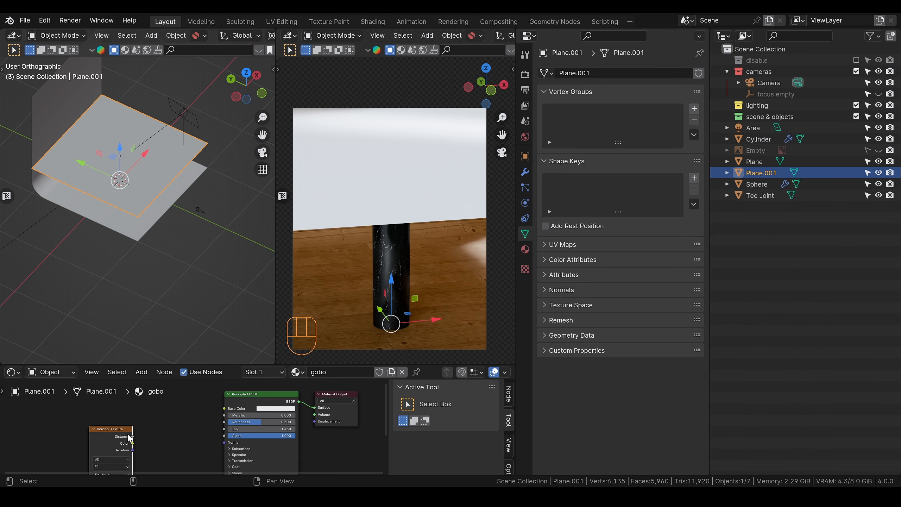
Step: Add a Color Ramp node between the Voronoi Texture and the Principled BSDF
{"action": "left_click", "coordinate": [187, 439]}
{"action": "key", "text": "shift+a"}
{"action": "type", "text": "color"}
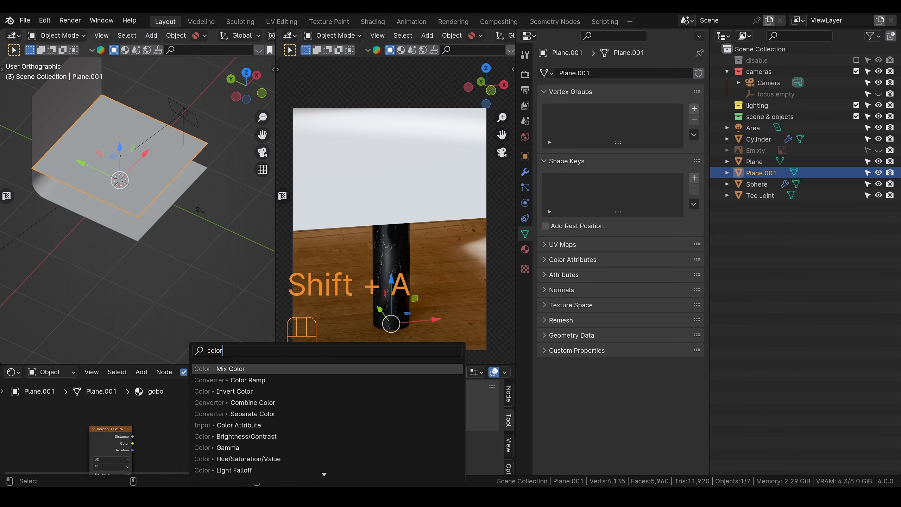
{"action": "key", "text": "Down"}
{"action": "key", "text": "Return"}
{"action": "left_click", "coordinate": [137, 431]}
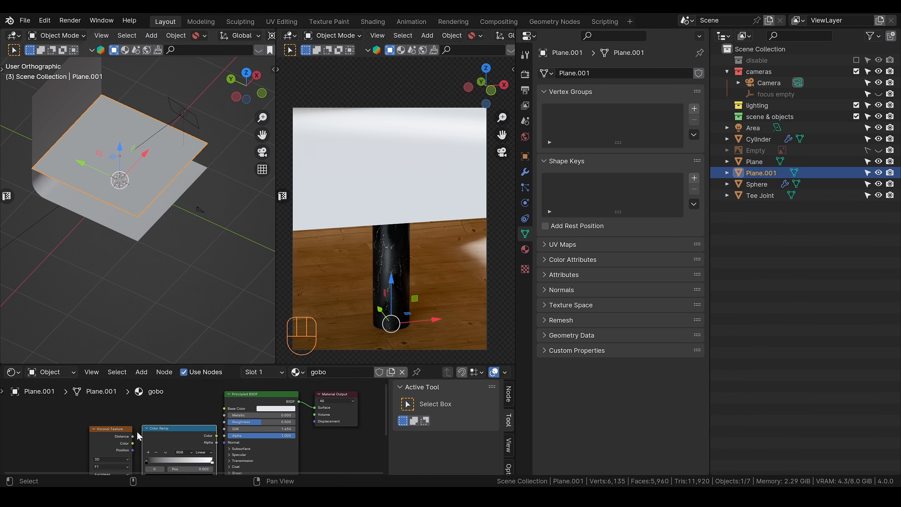
Step: Switch the perspective viewport to rendered shading and connect the Voronoi Texture's Distance output to the Color Ramp's Fac input
{"action": "scroll", "coordinate": [103, 448], "scroll_direction": "up", "scroll_amount": 3}
{"action": "right_click_drag", "start_coordinate": [58, 455], "coordinate": [93, 420]}
{"action": "left_click_drag", "start_coordinate": [112, 416], "coordinate": [75, 440]}
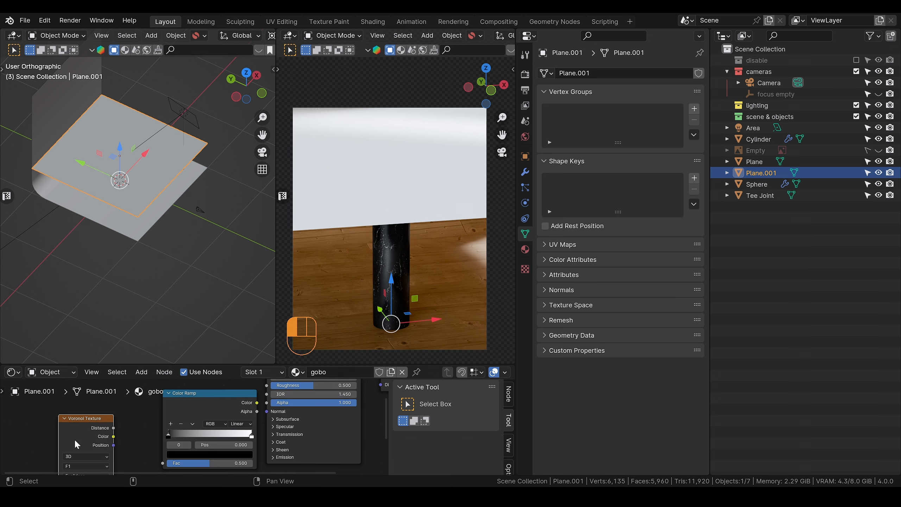
{"action": "key", "text": "z"}
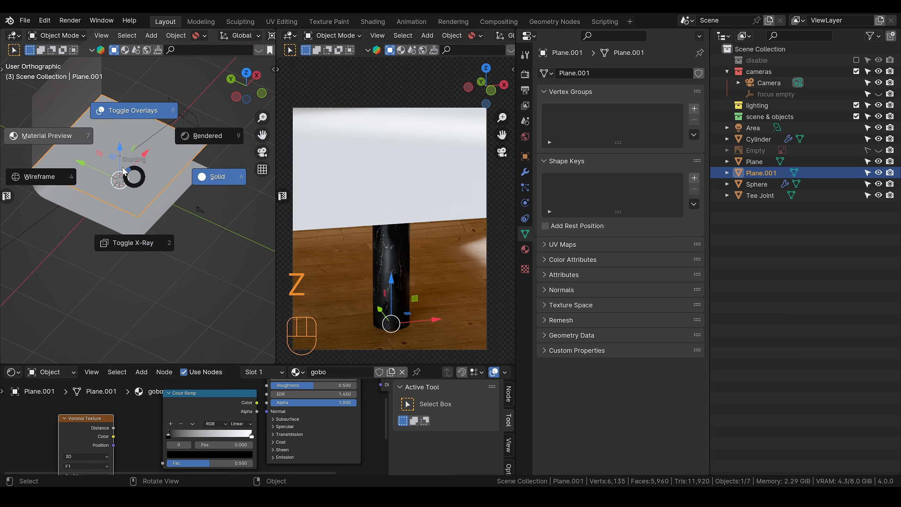
{"action": "left_click", "coordinate": [213, 137]}
{"action": "left_click_drag", "start_coordinate": [114, 428], "coordinate": [162, 408]}
{"action": "right_click_drag", "start_coordinate": [161, 409], "coordinate": [76, 454]}
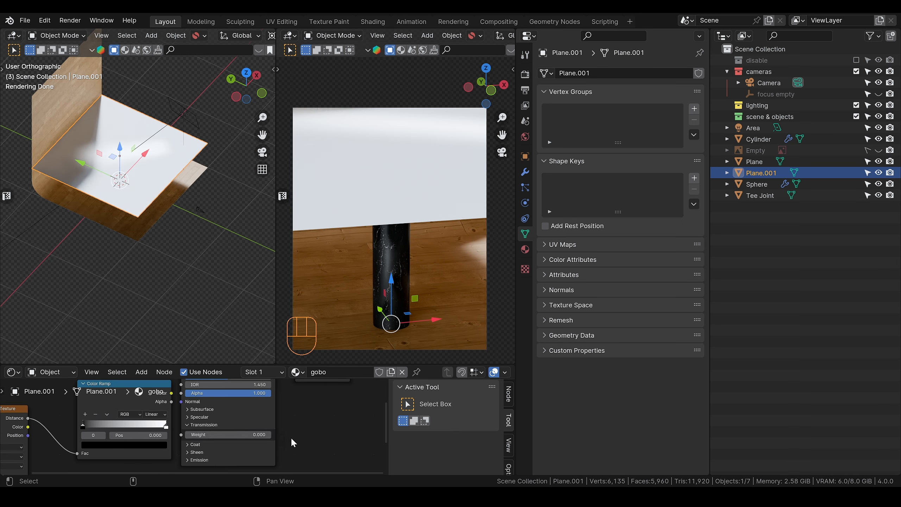
Step: Space out the shader and output nodes and connect the Color Ramp's Color output to the Principled BSDF's Alpha
{"action": "scroll", "coordinate": [189, 424], "scroll_direction": "down", "scroll_amount": 1}
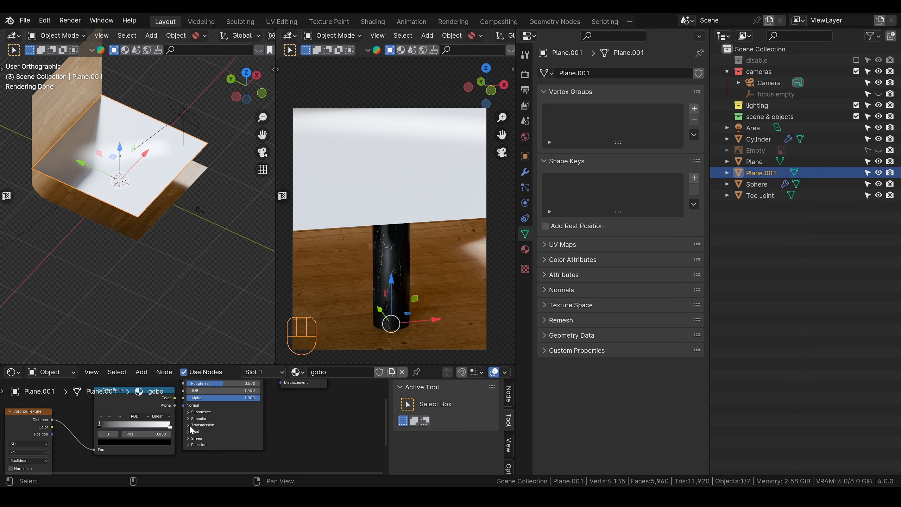
{"action": "right_click_drag", "start_coordinate": [286, 414], "coordinate": [299, 446]}
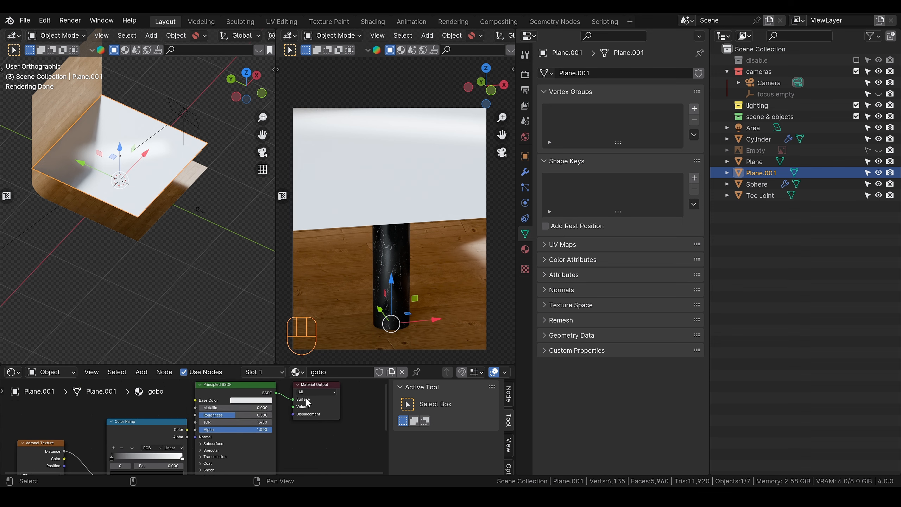
{"action": "left_click_drag", "start_coordinate": [310, 385], "coordinate": [354, 387]}
{"action": "left_click_drag", "start_coordinate": [245, 386], "coordinate": [280, 387]}
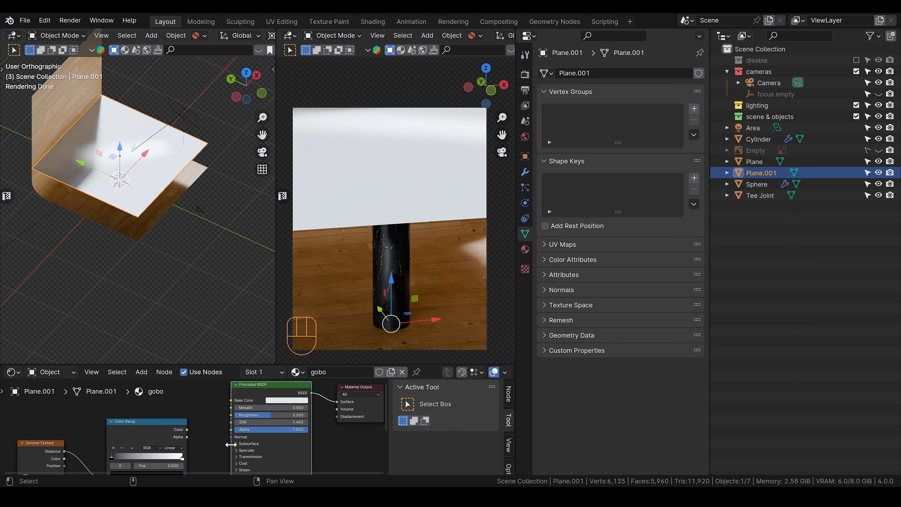
{"action": "left_click_drag", "start_coordinate": [193, 433], "coordinate": [231, 430]}
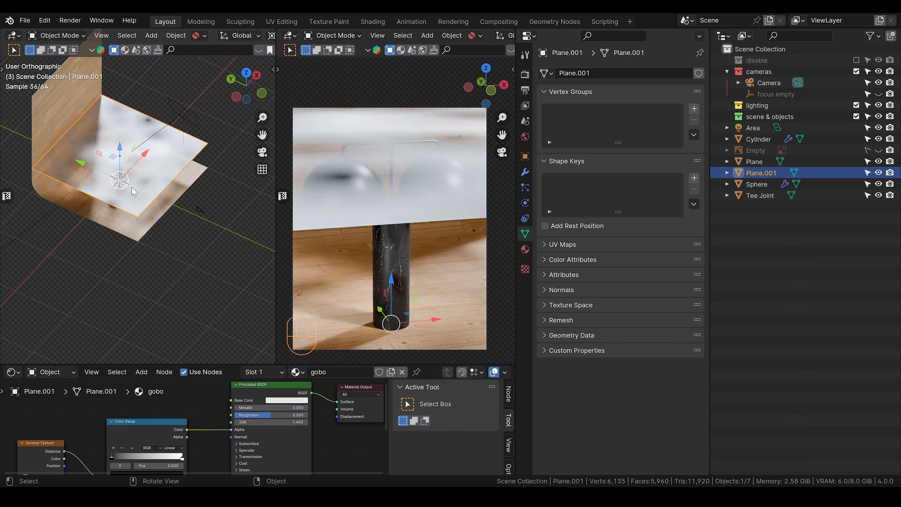
Step: Set the Color Ramp's interpolation to Constant and move its white stop to position 0.407
{"action": "left_click_drag", "start_coordinate": [160, 427], "coordinate": [177, 415]}
{"action": "left_click_drag", "start_coordinate": [46, 445], "coordinate": [79, 417]}
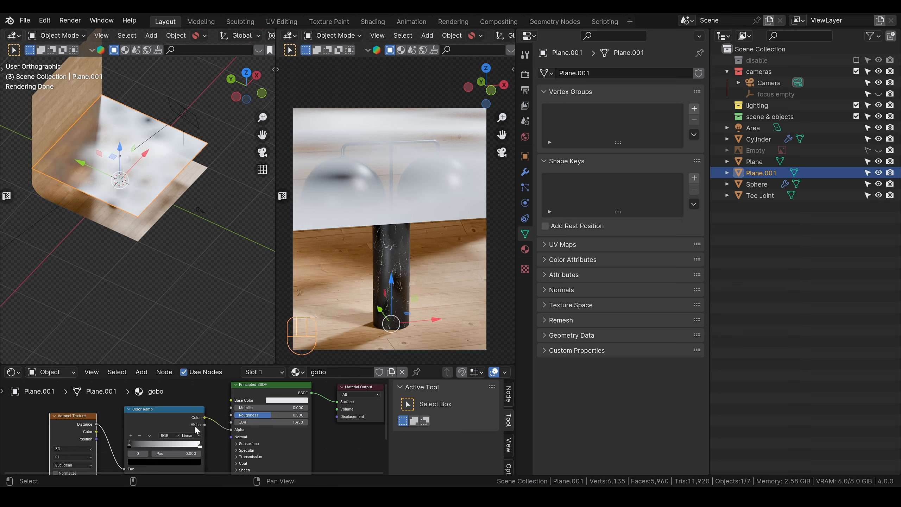
{"action": "scroll", "coordinate": [195, 429], "scroll_direction": "up", "scroll_amount": 2}
{"action": "left_click", "coordinate": [196, 442]}
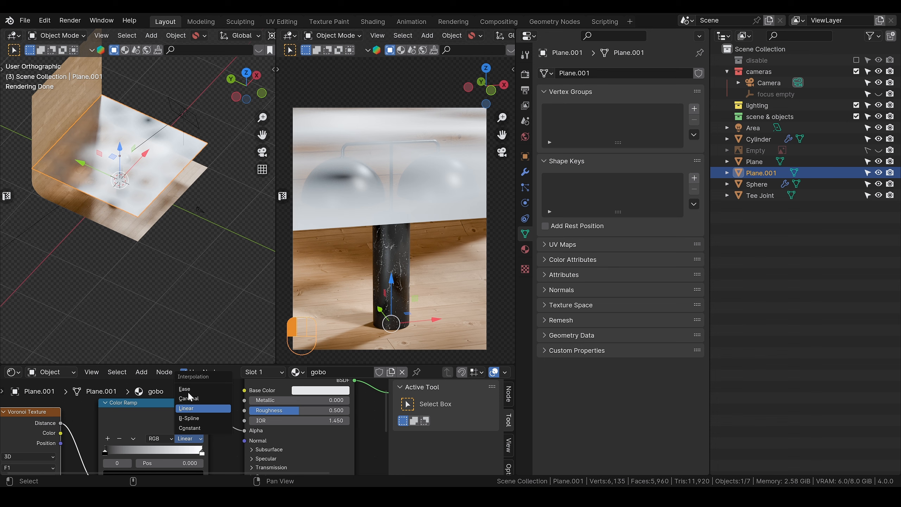
{"action": "left_click", "coordinate": [193, 427]}
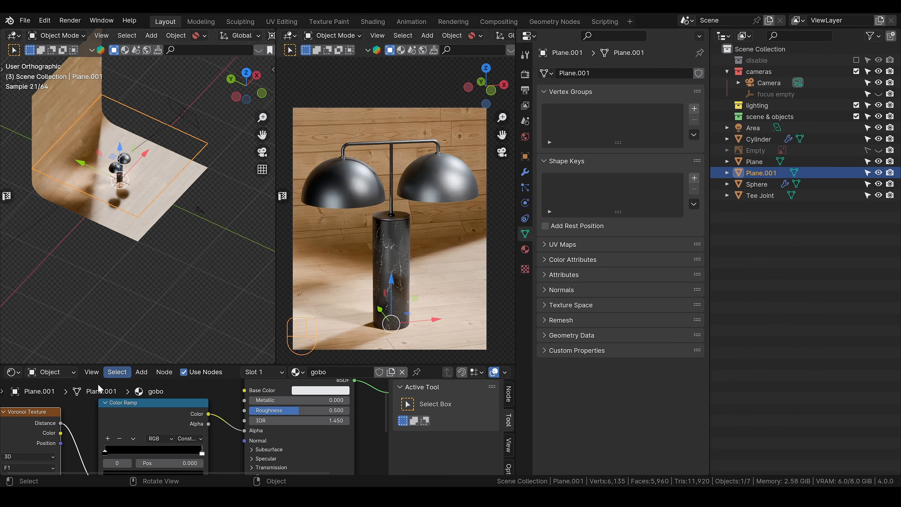
{"action": "left_click_drag", "start_coordinate": [202, 455], "coordinate": [144, 453]}
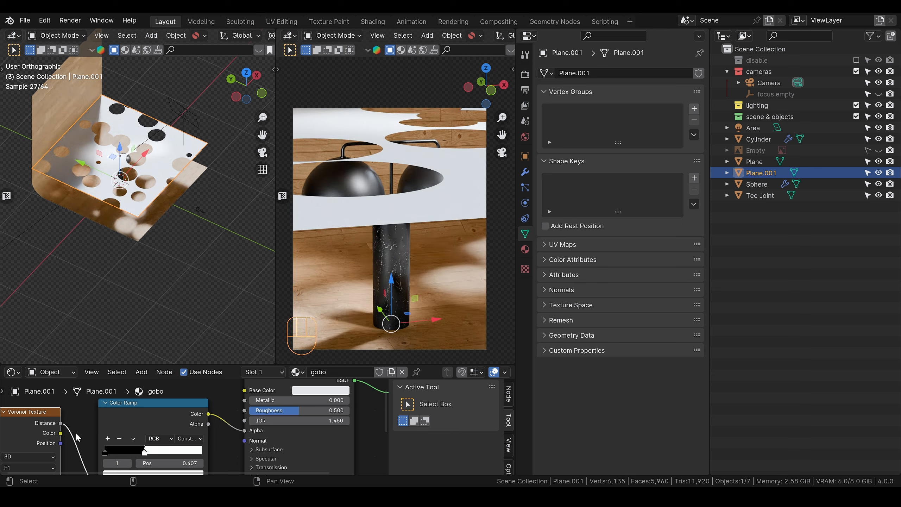
Step: Set the Voronoi Texture's scale to 11.5
{"action": "scroll", "coordinate": [76, 432], "scroll_direction": "down", "scroll_amount": 1}
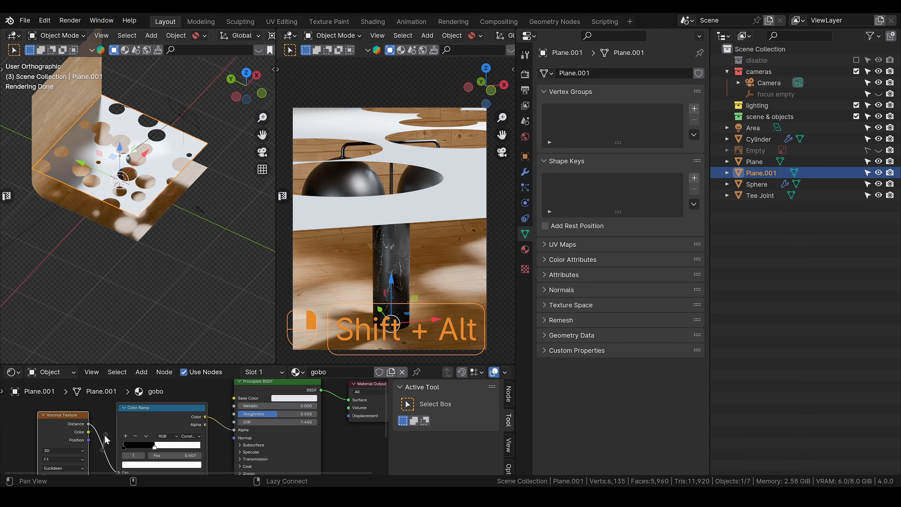
{"action": "right_click_drag", "start_coordinate": [105, 435], "coordinate": [137, 389], "text": "alt+shift"}
{"action": "left_click_drag", "start_coordinate": [99, 447], "coordinate": [130, 447]}
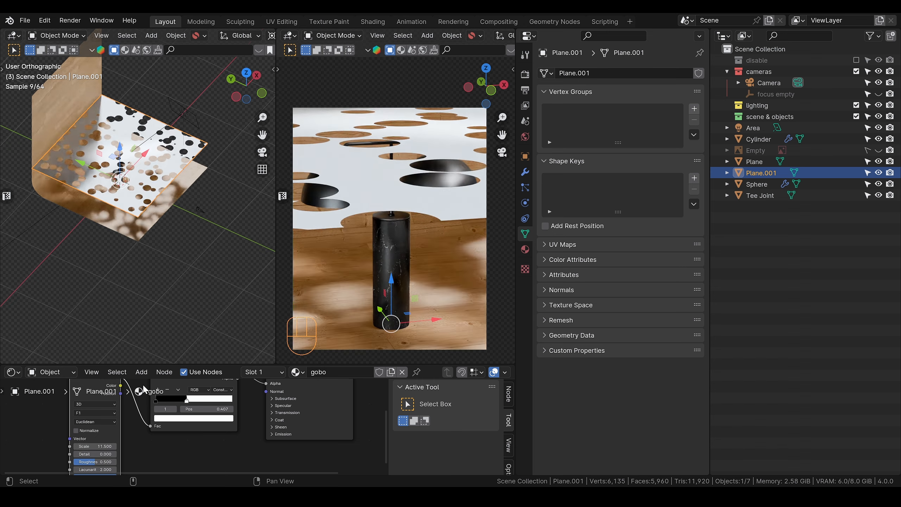
Step: Switch the pivot to the gobo plane's own centre and freely rotate the plane to about X 50.2°, Y -12.1°, Z 49.2°
{"action": "key", "text": "r"}
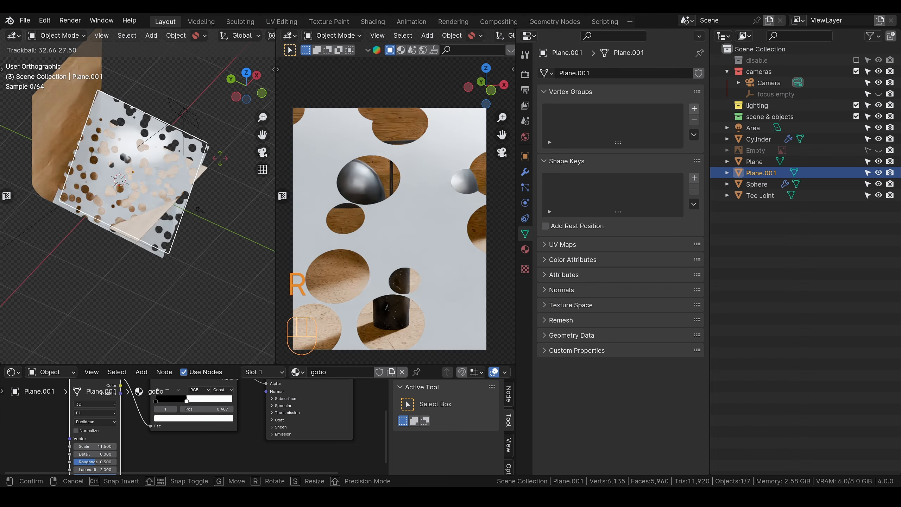
{"action": "key", "text": "period"}
{"action": "left_click", "coordinate": [216, 213]}
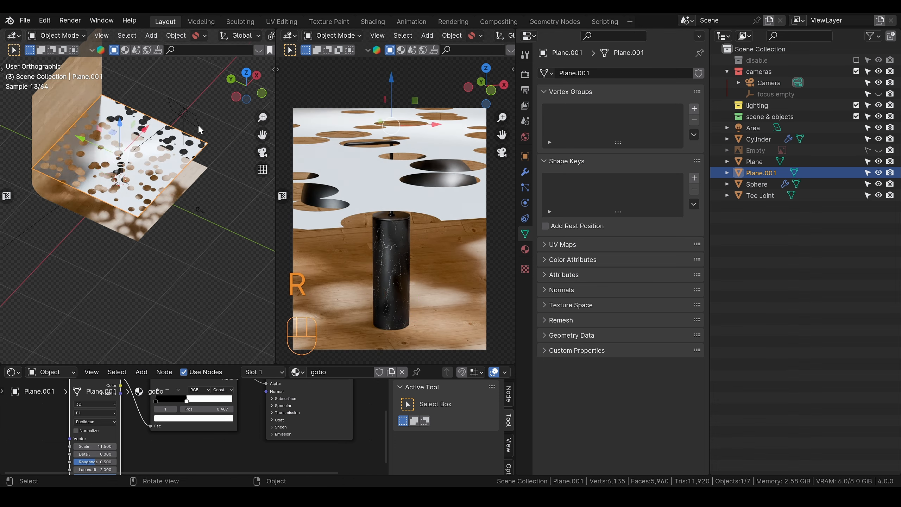
{"action": "key", "text": "r"}
{"action": "key", "text": "r"}
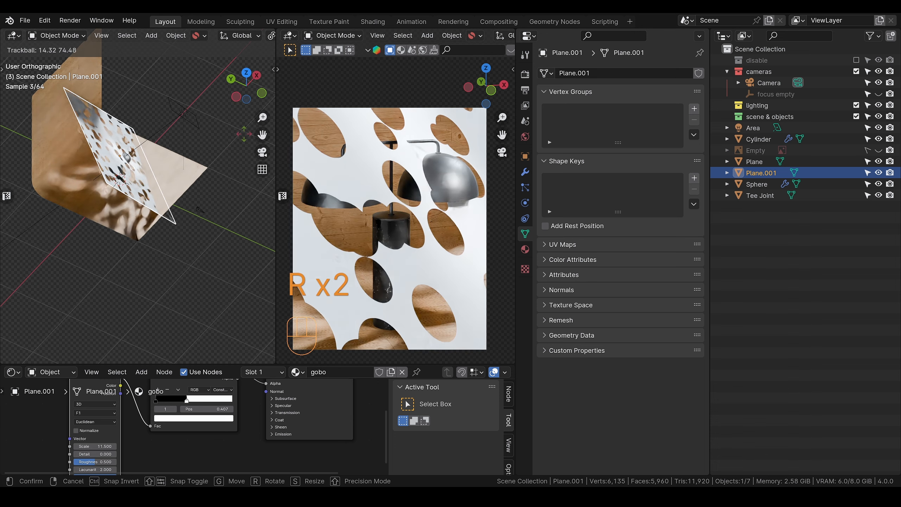
{"action": "left_click", "coordinate": [456, 282]}
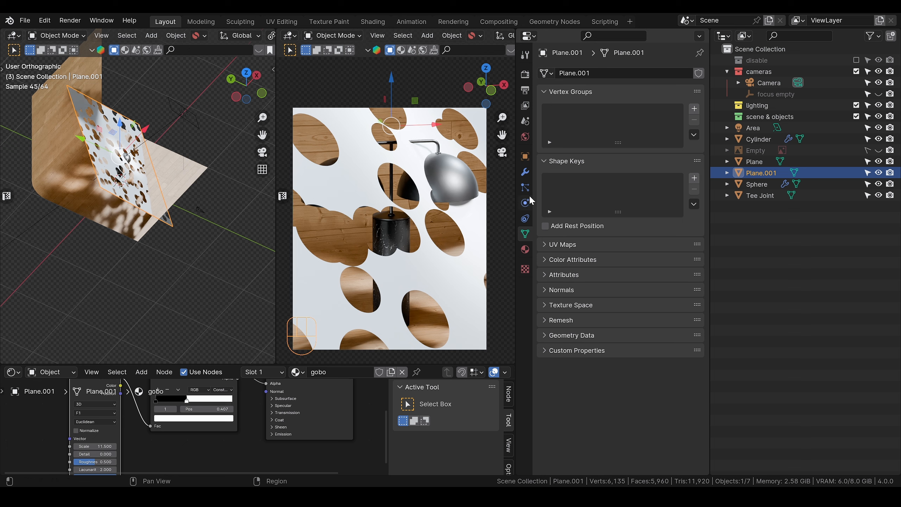
Step: Turn off the gobo plane's Camera ray visibility in its object visibility settings
{"action": "left_click", "coordinate": [527, 157]}
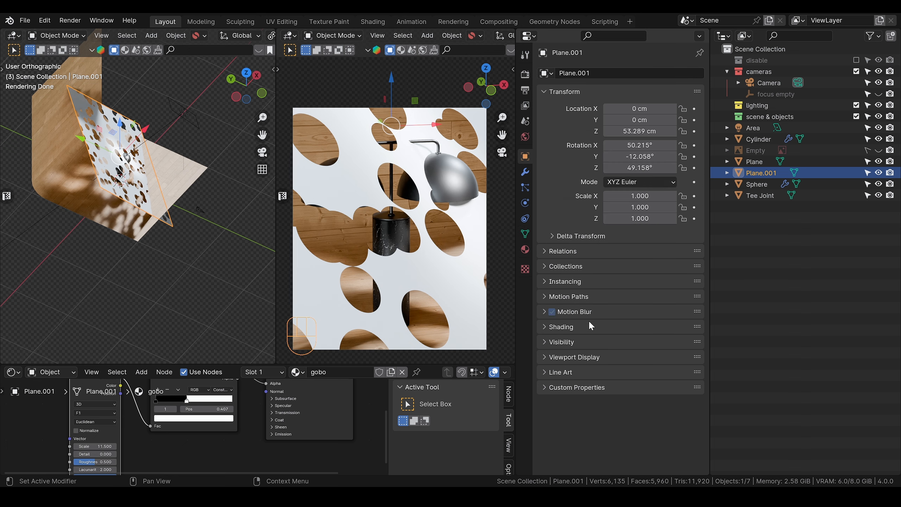
{"action": "left_click", "coordinate": [560, 342]}
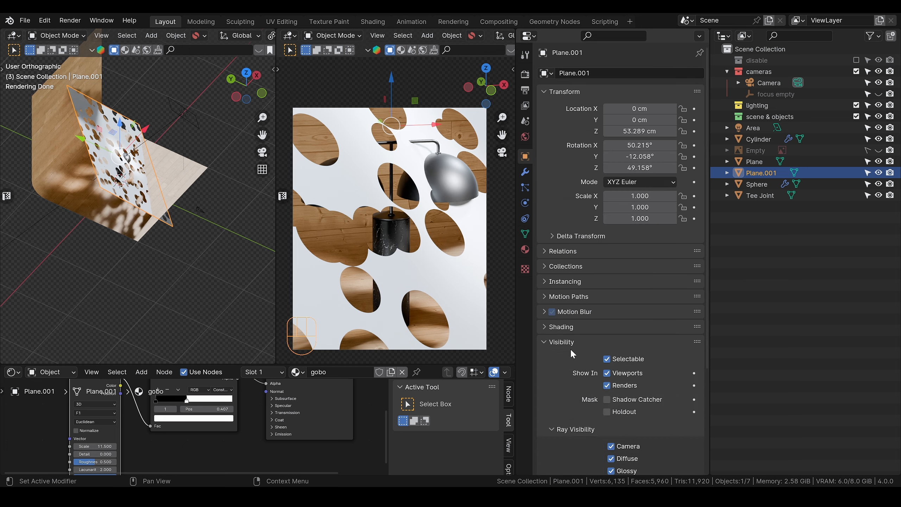
{"action": "left_click", "coordinate": [611, 446]}
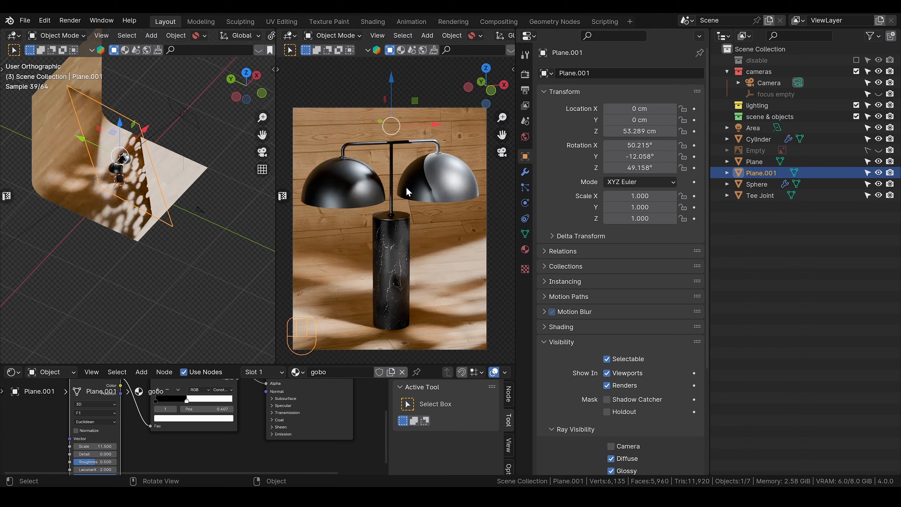
Step: Move the gobo plane along its local Z axis towards the area light, to about X 35.8, Y -43.8, Z 98.7 cm
{"action": "key", "text": "g"}
{"action": "key", "text": "z"}
{"action": "key", "text": "z"}
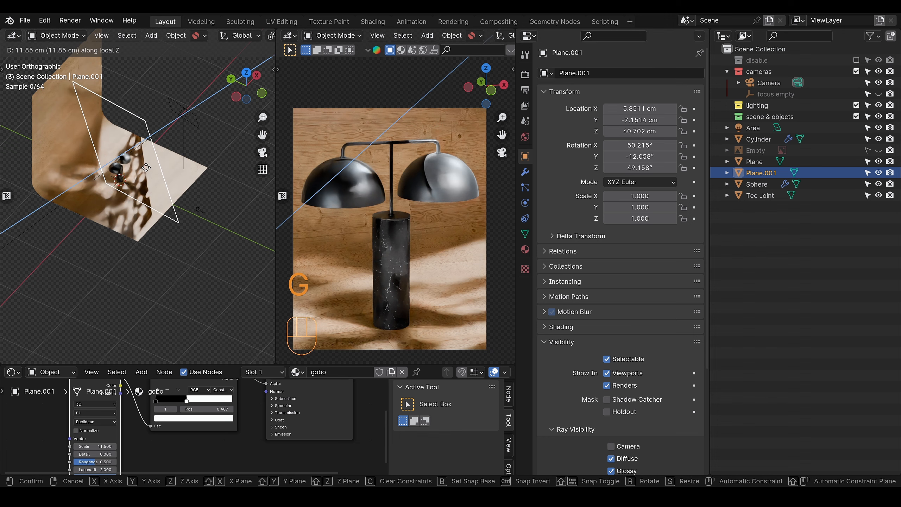
{"action": "left_click", "coordinate": [181, 156]}
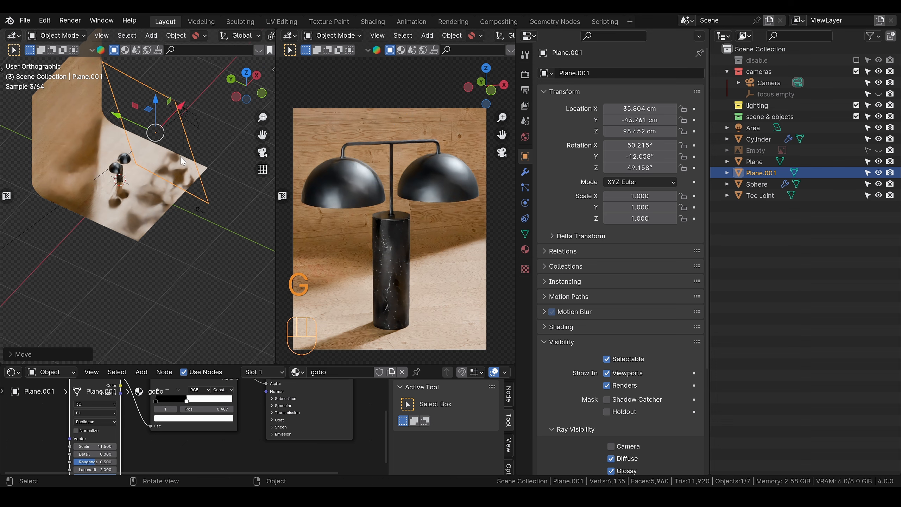
Step: Switch the pivot to the 3D cursor and rotate the gobo plane around the global Z axis to about 86.5°
{"action": "key", "text": "period"}
{"action": "left_click", "coordinate": [267, 161]}
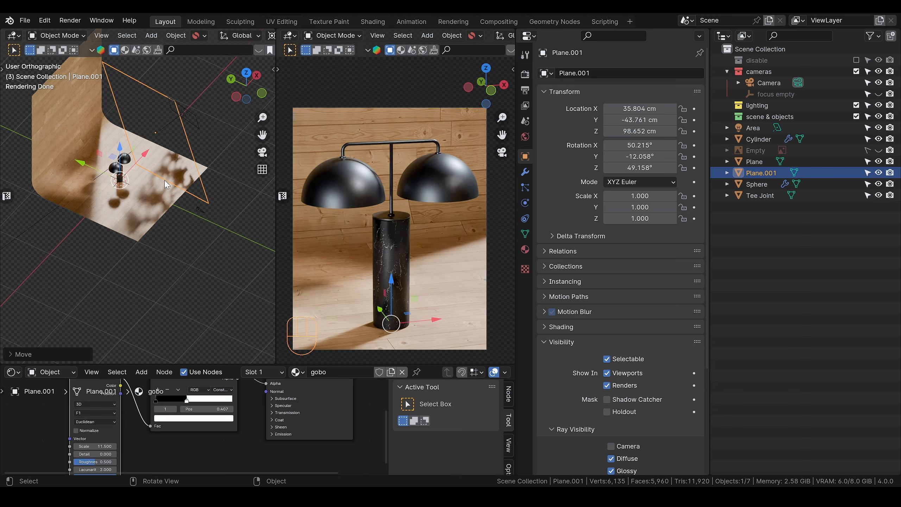
{"action": "left_click_drag", "start_coordinate": [266, 156], "coordinate": [162, 213], "text": "shift"}
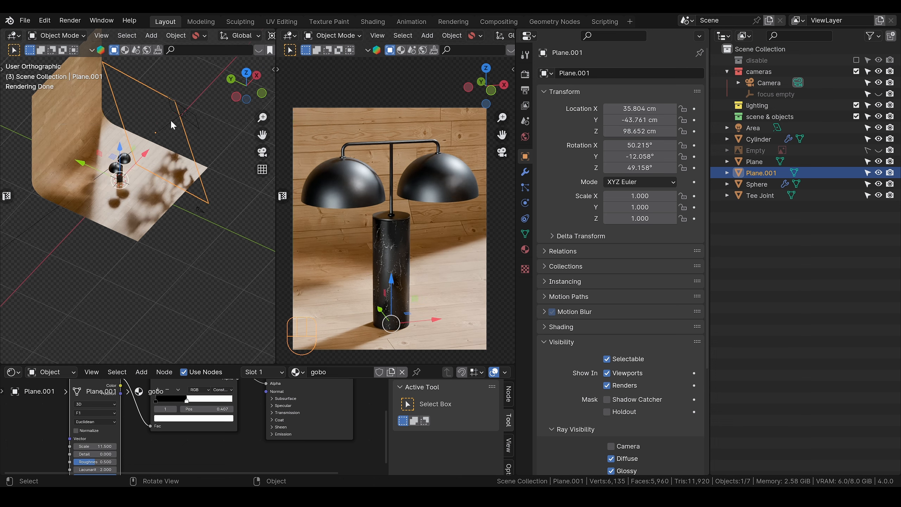
{"action": "key", "text": "r"}
{"action": "key", "text": "z"}
{"action": "left_click", "coordinate": [123, 101]}
{"action": "scroll", "coordinate": [142, 142], "scroll_direction": "up", "scroll_amount": 3}
Step: Move the gobo plane along its local Z axis to about X 41.6, Y -9.9, Z 87.6 cm
{"action": "left_click_drag", "start_coordinate": [145, 146], "coordinate": [177, 259], "text": "alt+shift"}
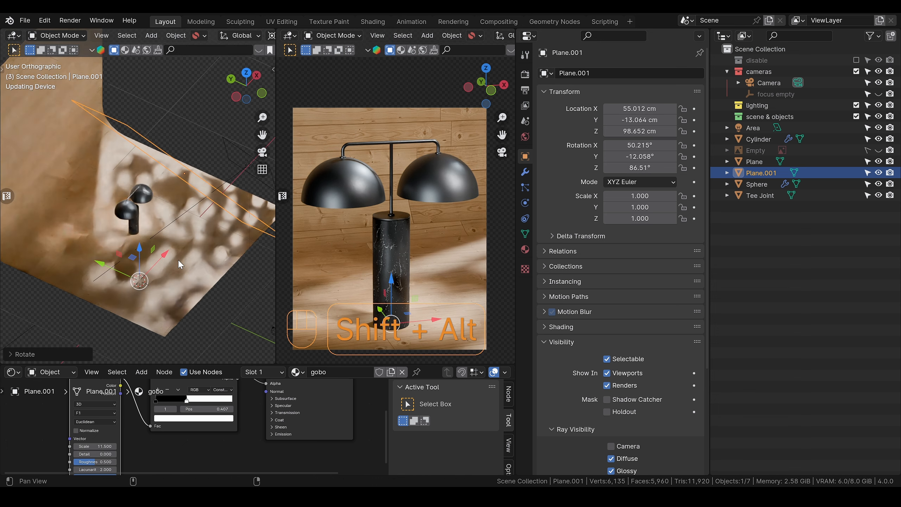
{"action": "scroll", "coordinate": [179, 260], "scroll_direction": "up", "scroll_amount": 2}
{"action": "key", "text": "g"}
{"action": "key", "text": "z"}
{"action": "key", "text": "z"}
{"action": "left_click", "coordinate": [207, 239]}
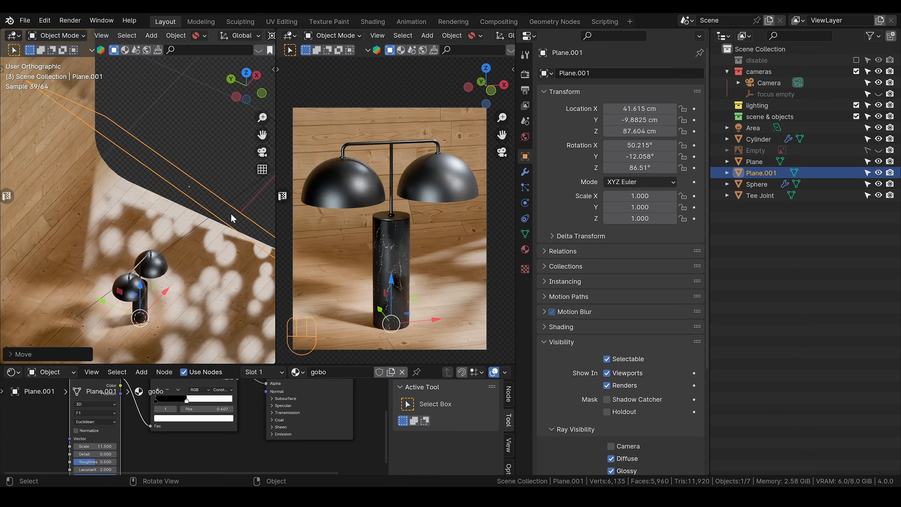
Step: Select the area light and raise its power by one stop, to 20 W
{"action": "scroll", "coordinate": [231, 215], "scroll_direction": "down", "scroll_amount": 2}
{"action": "left_click", "coordinate": [239, 164]}
{"action": "key", "text": "g"}
{"action": "left_click", "coordinate": [238, 171]}
{"action": "left_click", "coordinate": [525, 203]}
{"action": "left_click", "coordinate": [688, 175]}
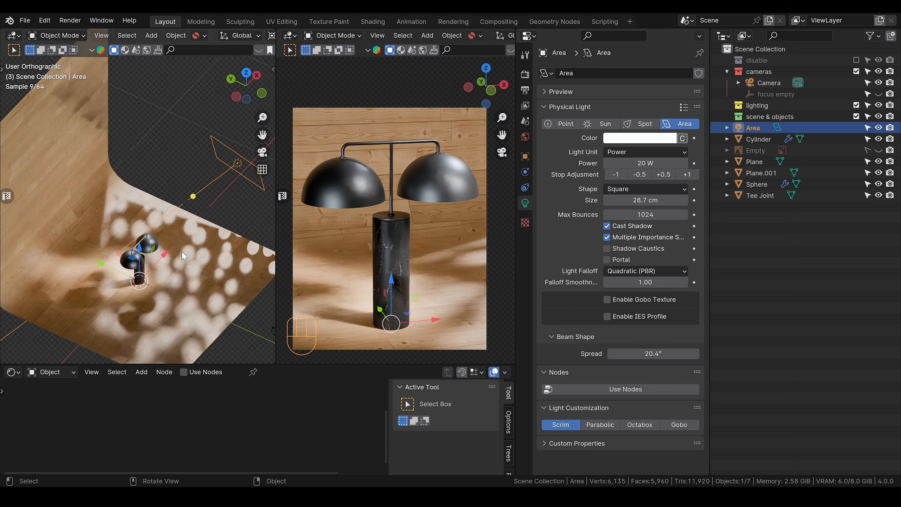
Step: Switch the working viewport to solid shading and freely move the gobo plane to reposition its shadows on the lamp
{"action": "key", "text": "z"}
{"action": "left_click", "coordinate": [202, 202]}
{"action": "key", "text": "g"}
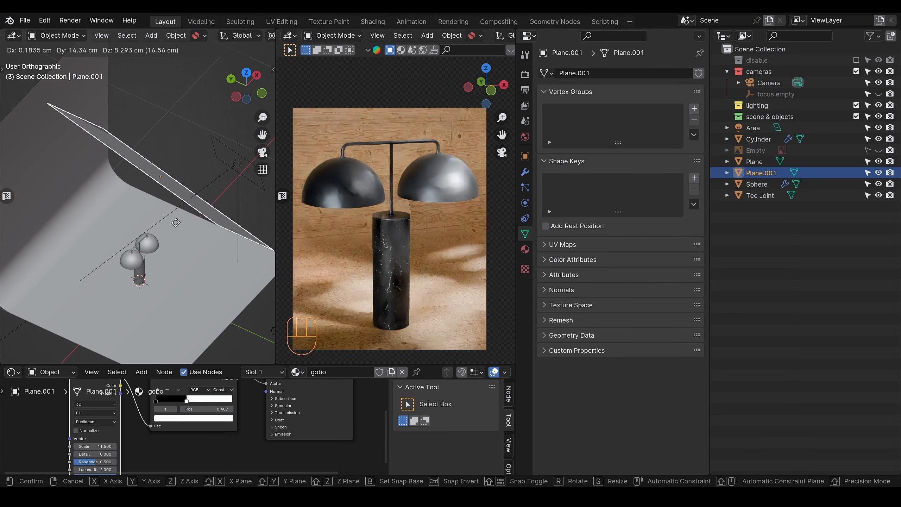
{"action": "left_click", "coordinate": [172, 231]}
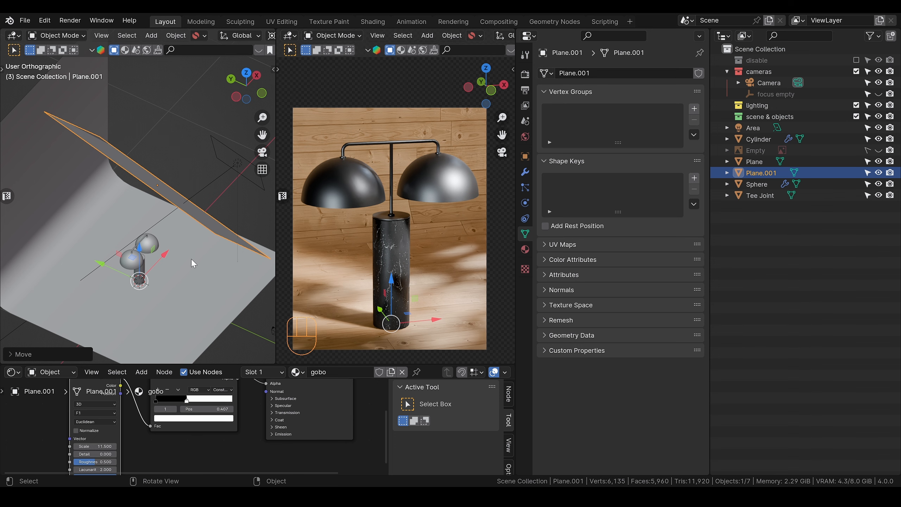
Step: Select the lamp's marble cylinder and show the node setup of its "base" material slot
{"action": "left_click", "coordinate": [234, 164]}
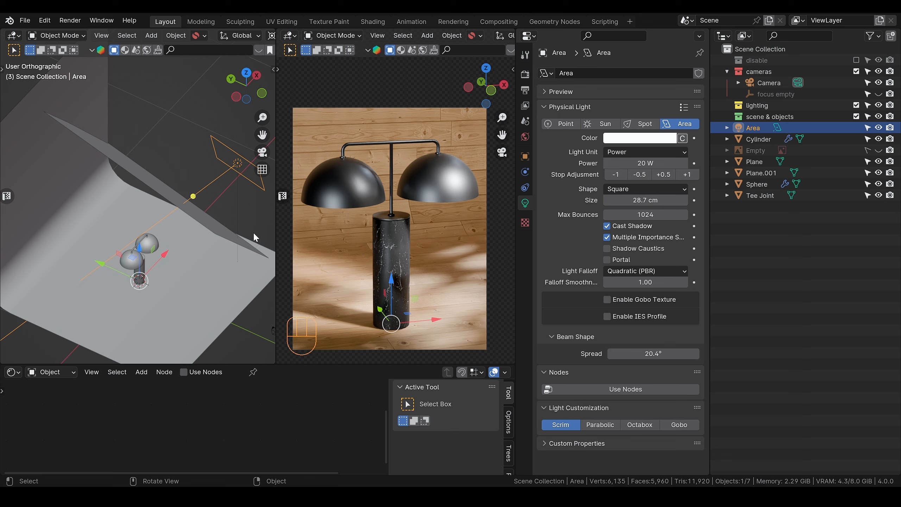
{"action": "left_click", "coordinate": [443, 190]}
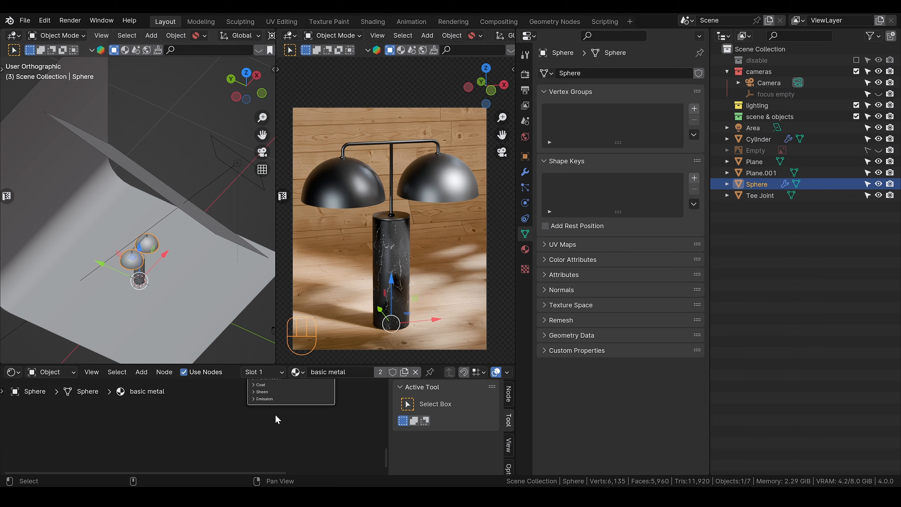
{"action": "scroll", "coordinate": [275, 418], "scroll_direction": "down", "scroll_amount": 4}
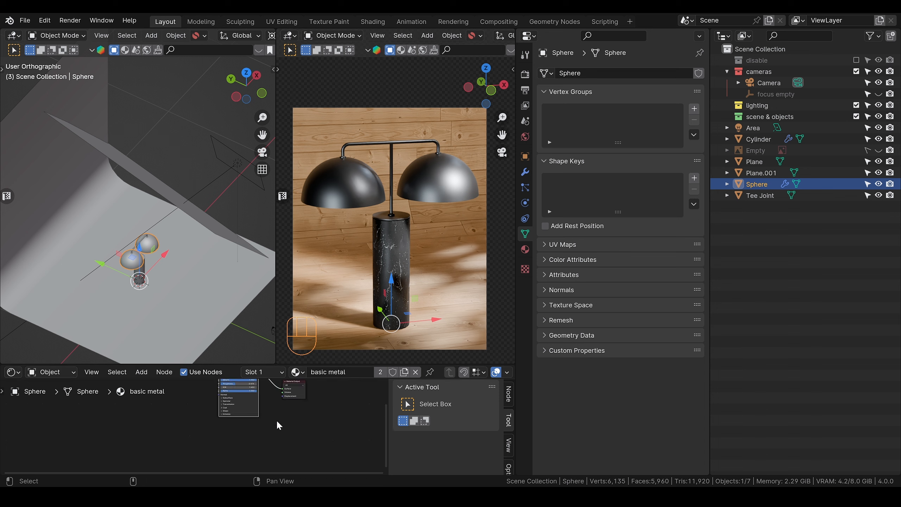
{"action": "left_click", "coordinate": [397, 278]}
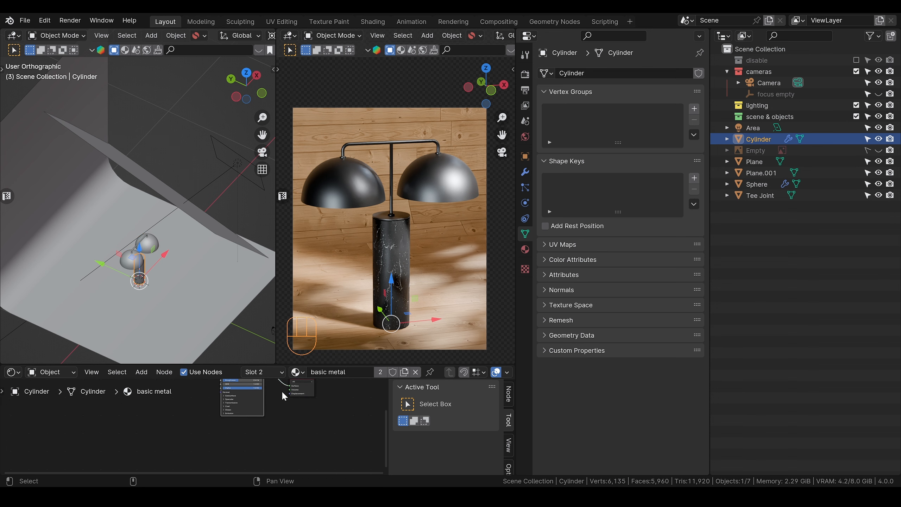
{"action": "middle_click_drag", "start_coordinate": [312, 423], "coordinate": [256, 441]}
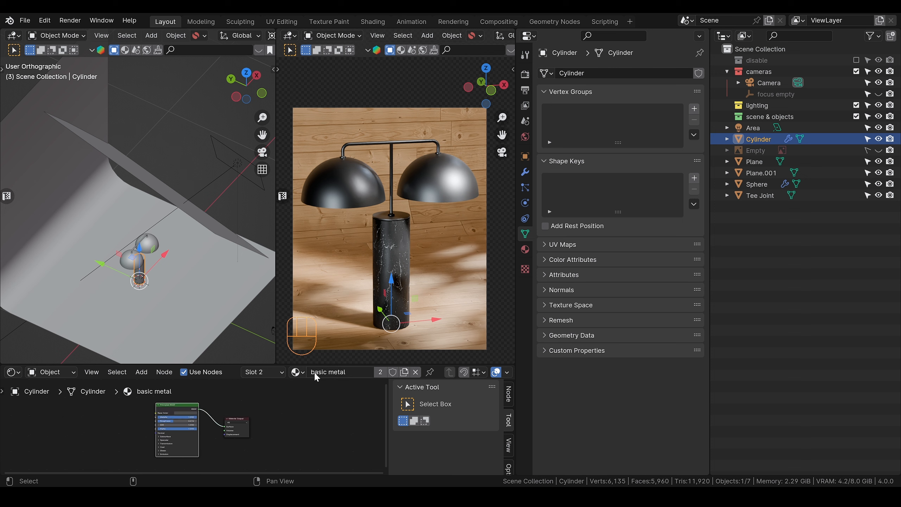
{"action": "left_click", "coordinate": [299, 372]}
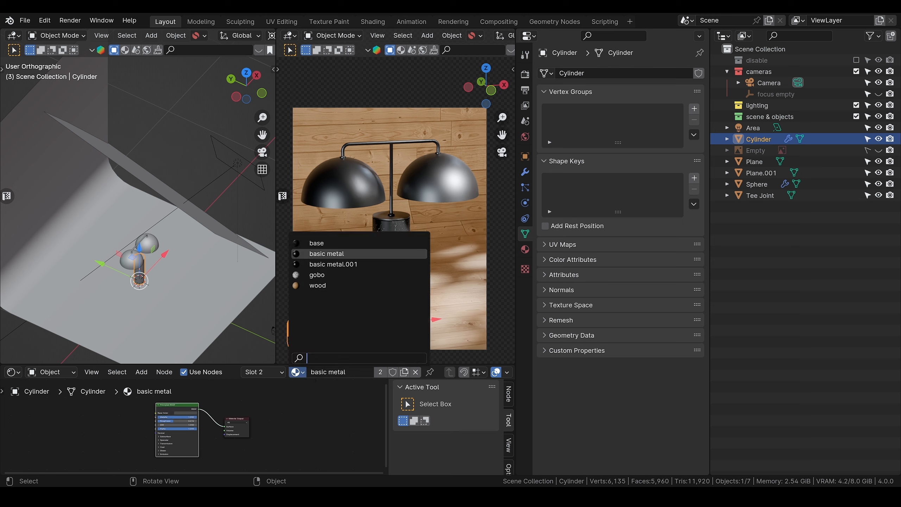
{"action": "left_click", "coordinate": [526, 250]}
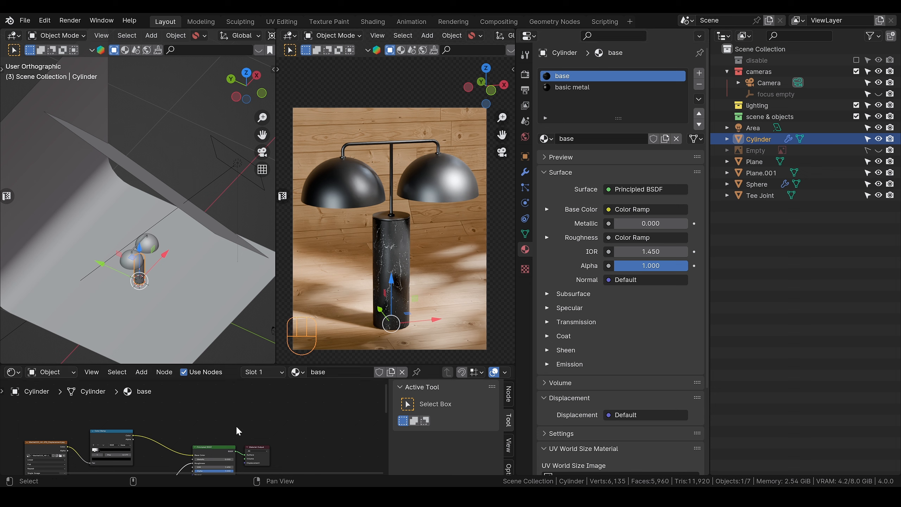
Step: Reposition the stops of the B-Spline roughness Color Ramp in the base material, placing the white stop at 0.000
{"action": "scroll", "coordinate": [251, 435], "scroll_direction": "up", "scroll_amount": 3}
{"action": "scroll", "coordinate": [250, 436], "scroll_direction": "up", "scroll_amount": 5}
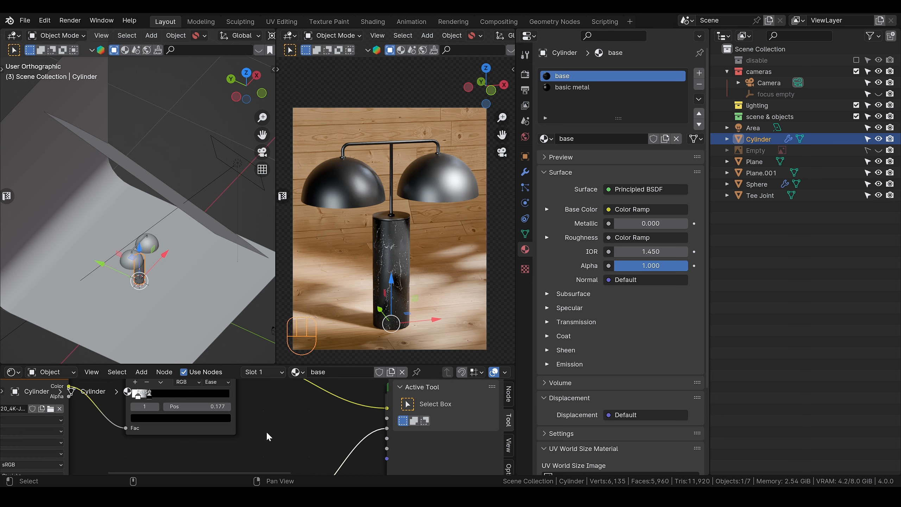
{"action": "scroll", "coordinate": [261, 437], "scroll_direction": "up", "scroll_amount": 2}
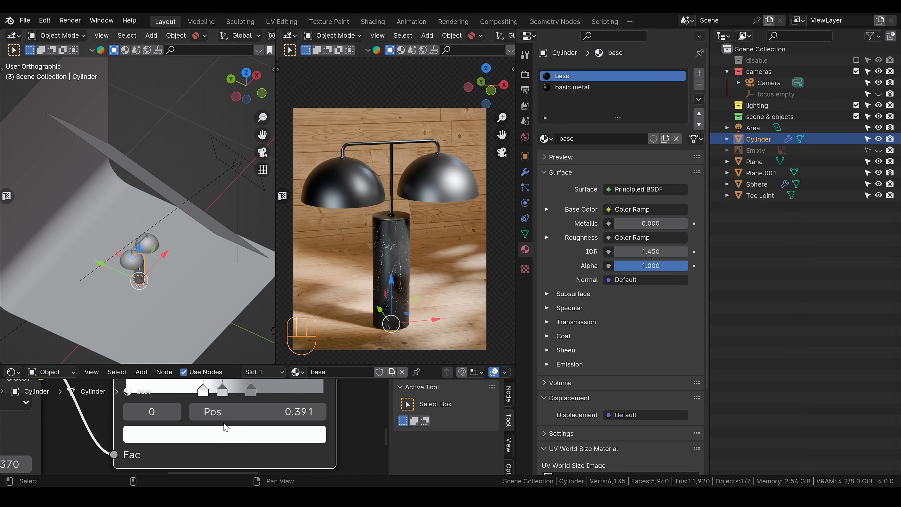
{"action": "scroll", "coordinate": [404, 294], "scroll_direction": "up", "scroll_amount": 4}
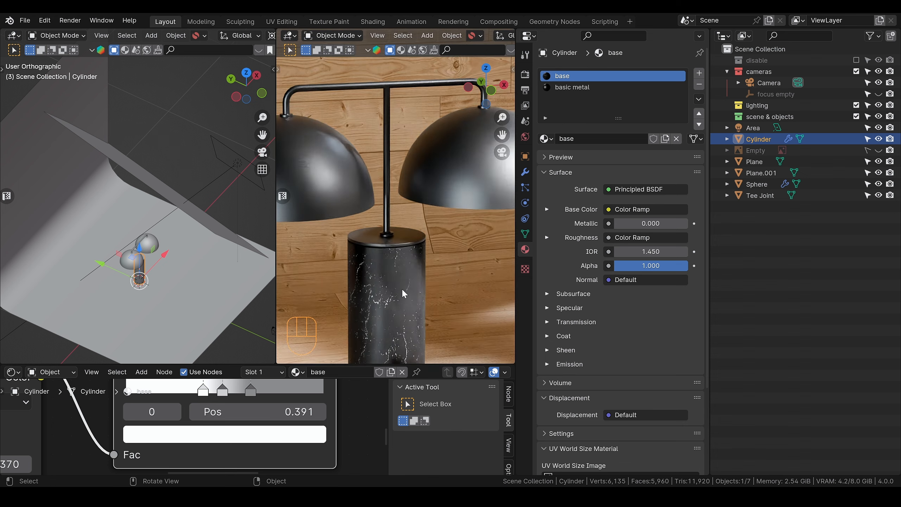
{"action": "scroll", "coordinate": [405, 293], "scroll_direction": "up", "scroll_amount": 2}
{"action": "middle_click_drag", "start_coordinate": [405, 294], "coordinate": [427, 215], "text": "alt+shift"}
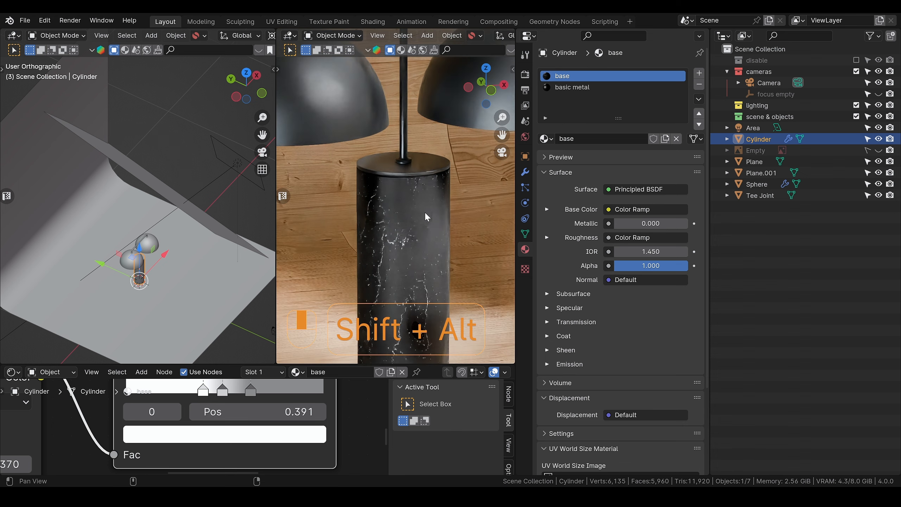
{"action": "scroll", "coordinate": [420, 256], "scroll_direction": "up", "scroll_amount": 2}
{"action": "middle_click_drag", "start_coordinate": [420, 255], "coordinate": [408, 192], "text": "alt+shift"}
{"action": "left_click_drag", "start_coordinate": [202, 392], "coordinate": [272, 393]}
{"action": "left_click_drag", "start_coordinate": [223, 393], "coordinate": [143, 393]}
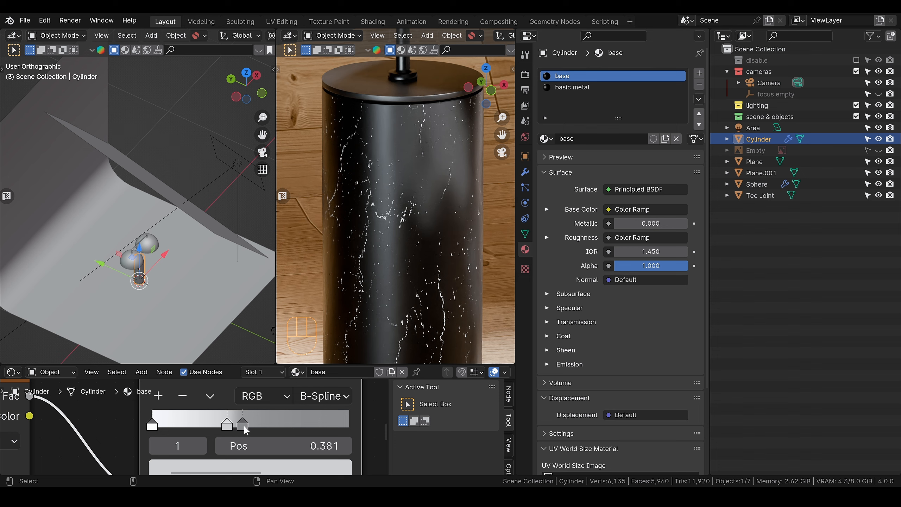
{"action": "mouse_move", "coordinate": [245, 426]}
{"action": "left_mouse_down"}
{"action": "mouse_move", "coordinate": [280, 425]}
{"action": "mouse_move", "coordinate": [263, 428]}
{"action": "left_mouse_up"}
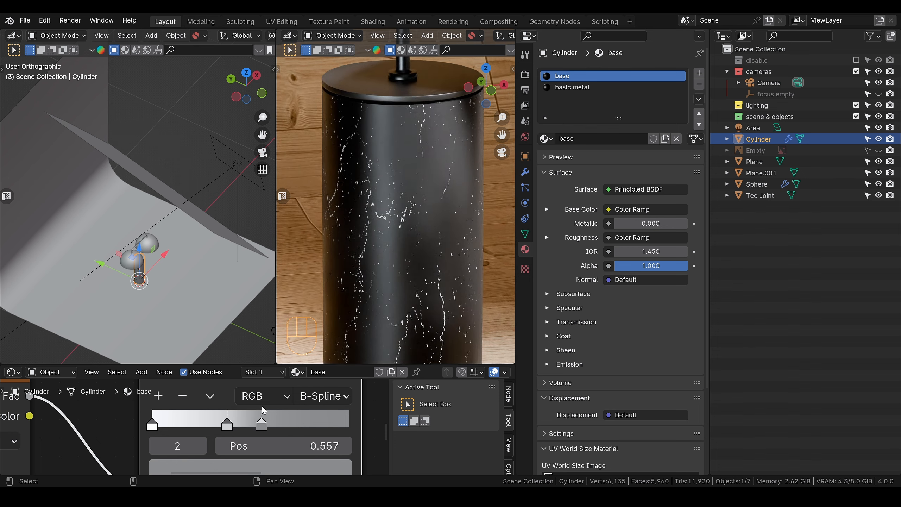
{"action": "mouse_move", "coordinate": [160, 430]}
{"action": "left_mouse_down"}
{"action": "mouse_move", "coordinate": [179, 430]}
{"action": "mouse_move", "coordinate": [165, 430]}
{"action": "left_mouse_up"}
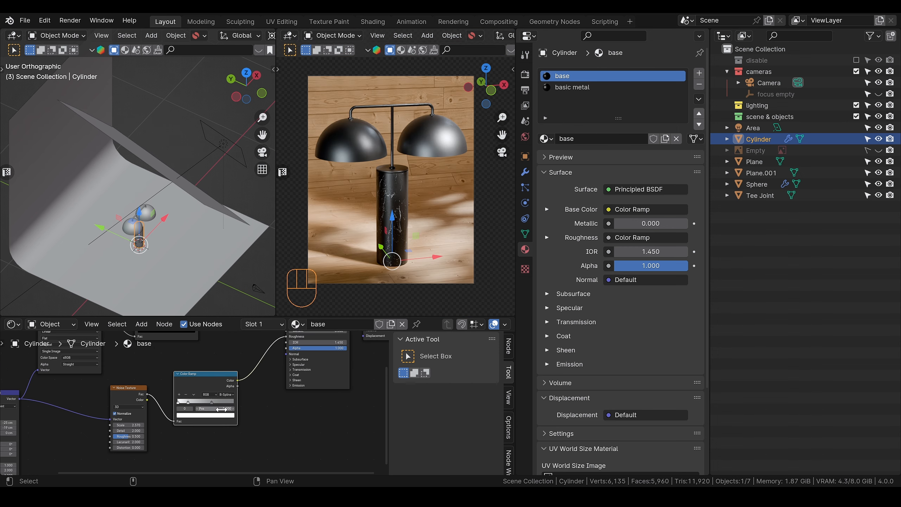
Step: Copy the base material's Noise Texture and roughness Color Ramp nodes into the domes' "basic metal" material
{"action": "scroll", "coordinate": [229, 408], "scroll_direction": "down", "scroll_amount": 1}
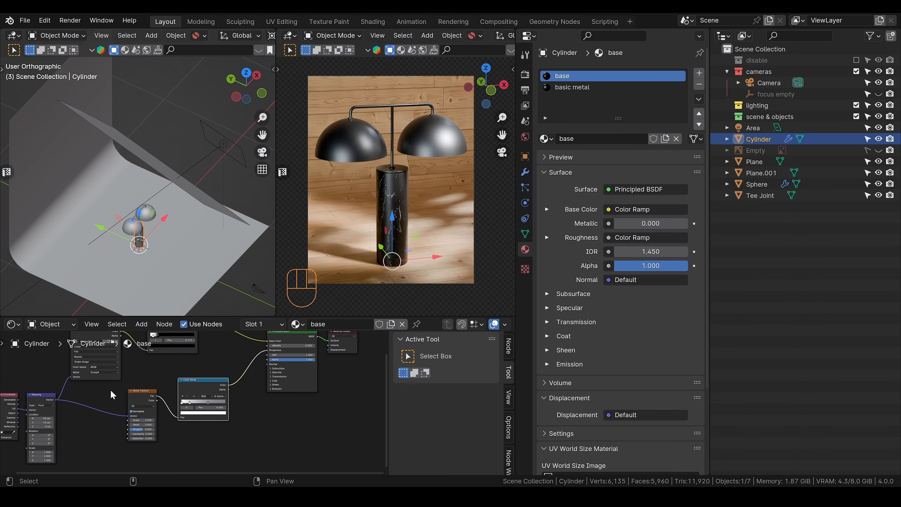
{"action": "left_click_drag", "start_coordinate": [110, 390], "coordinate": [231, 449]}
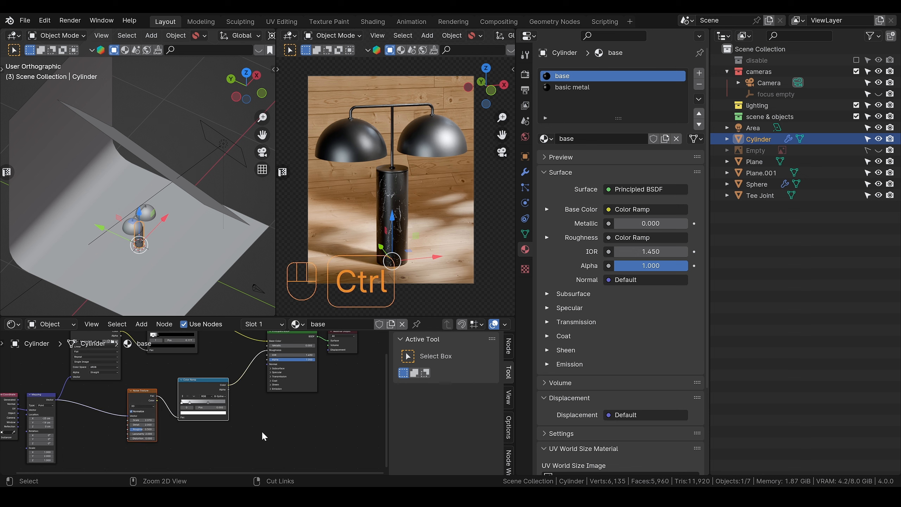
{"action": "key", "text": "ctrl+c"}
{"action": "left_click", "coordinate": [465, 151]}
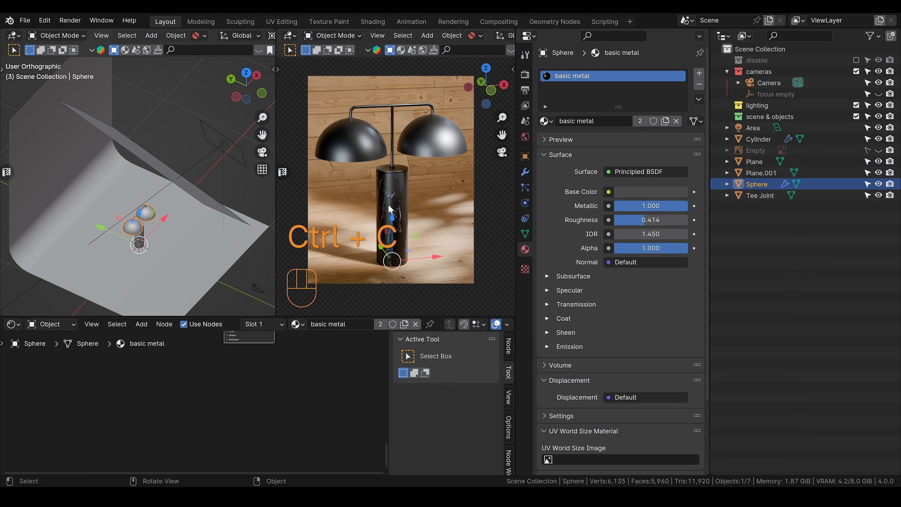
{"action": "scroll", "coordinate": [203, 413], "scroll_direction": "up", "scroll_amount": 2}
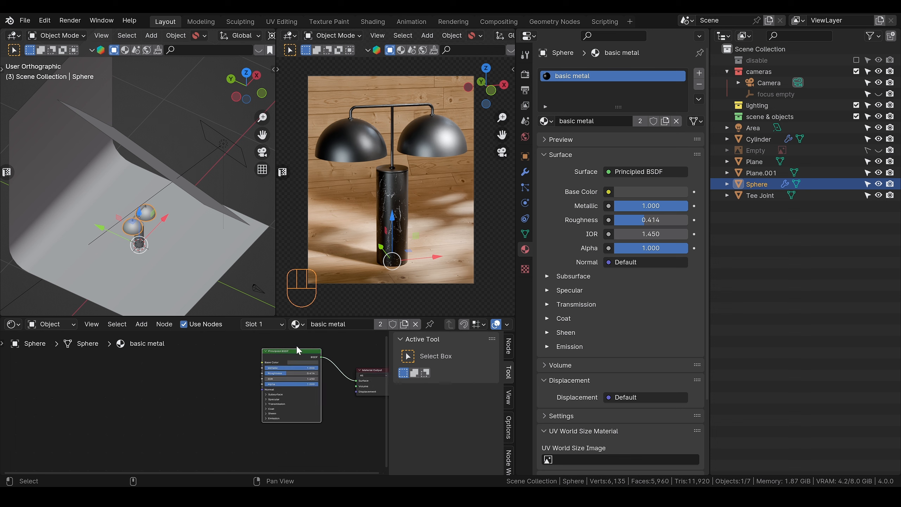
{"action": "scroll", "coordinate": [182, 415], "scroll_direction": "up", "scroll_amount": 1}
{"action": "key", "text": "ctrl+v"}
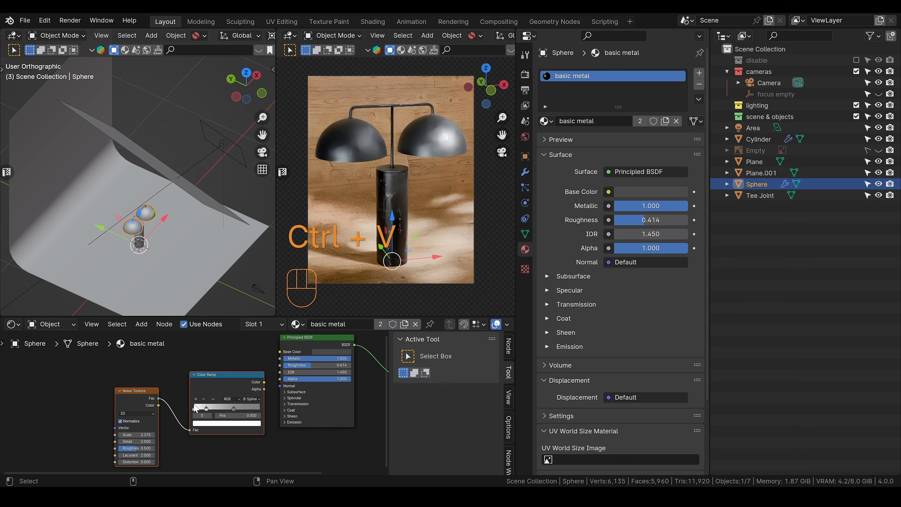
Step: Connect the pasted Color Ramp's color to the Principled BSDF's Roughness in the basic metal material and inspect the dome up close
{"action": "left_click_drag", "start_coordinate": [96, 384], "coordinate": [220, 425]}
{"action": "left_click_drag", "start_coordinate": [212, 379], "coordinate": [280, 366]}
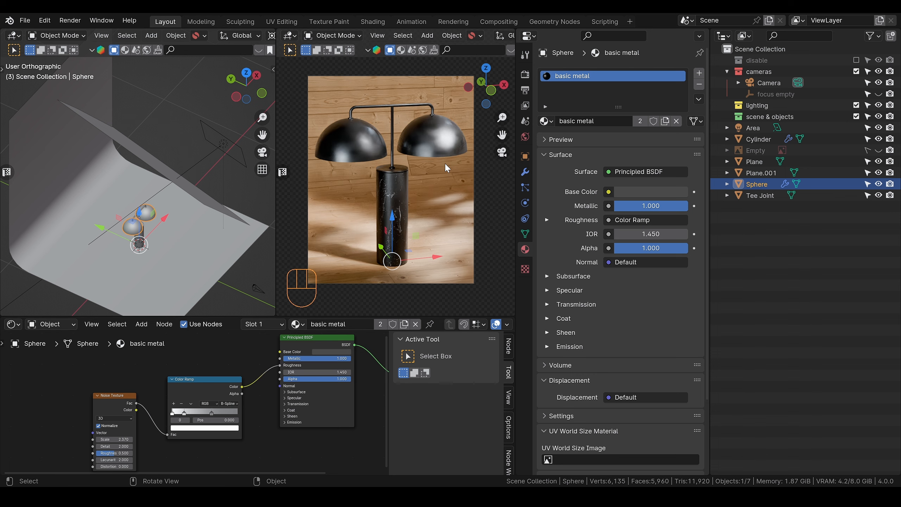
{"action": "scroll", "coordinate": [445, 157], "scroll_direction": "up", "scroll_amount": 3}
{"action": "scroll", "coordinate": [351, 219], "scroll_direction": "up", "scroll_amount": 5}
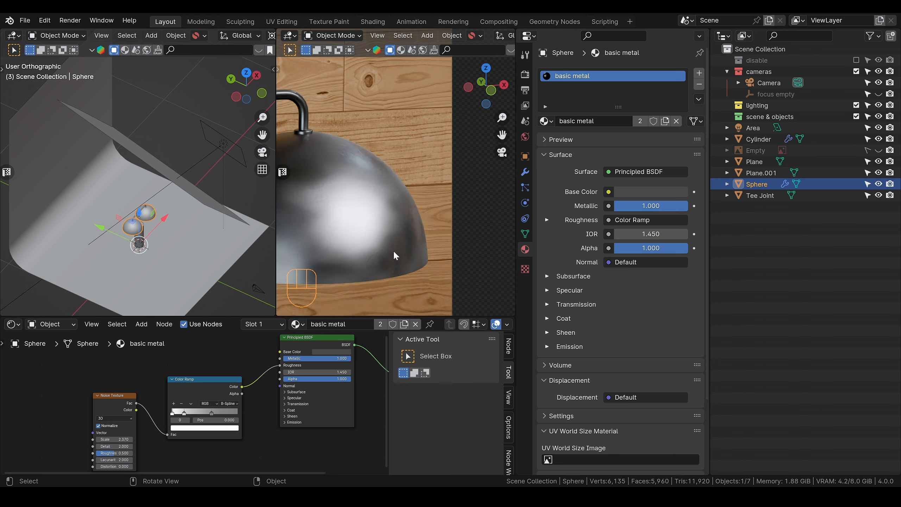
{"action": "scroll", "coordinate": [391, 252], "scroll_direction": "down", "scroll_amount": 3}
{"action": "left_click_drag", "start_coordinate": [376, 243], "coordinate": [426, 209], "text": "alt+shift"}
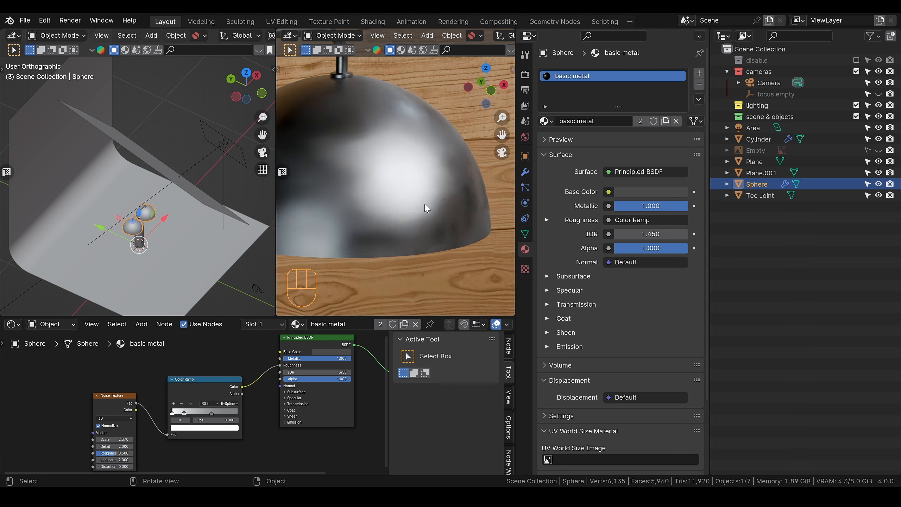
{"action": "scroll", "coordinate": [426, 209], "scroll_direction": "up", "scroll_amount": 4}
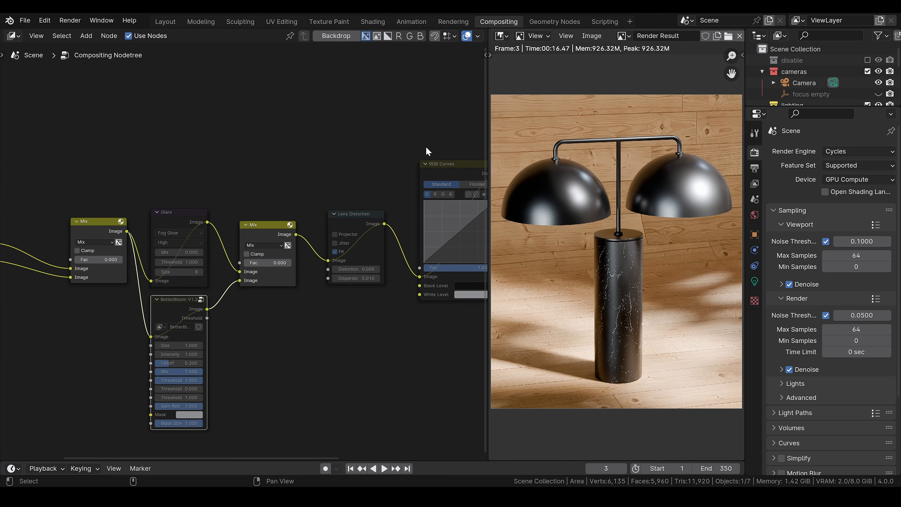
Step: Delete the BetterBloom node from the compositing node tree in the maximized node editor, then restore the editor layout
{"action": "scroll", "coordinate": [321, 312], "scroll_direction": "down", "scroll_amount": 4}
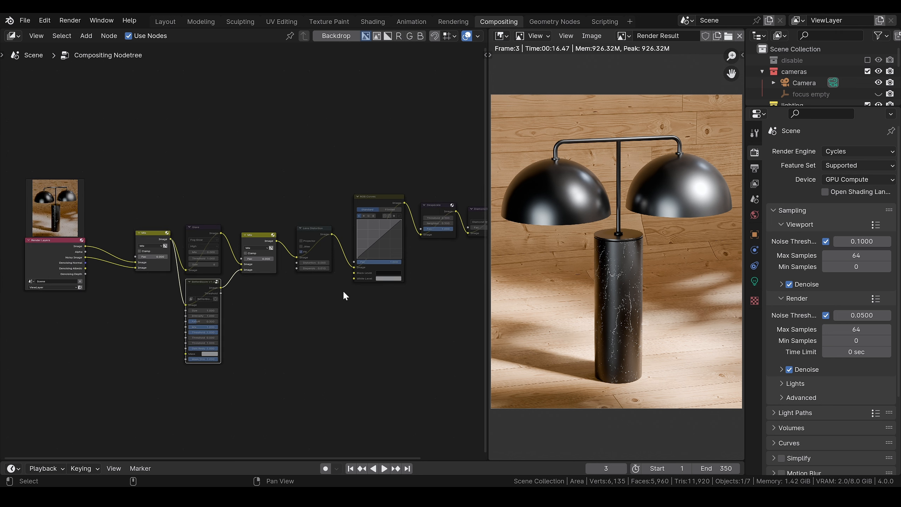
{"action": "key", "text": "ctrl+space"}
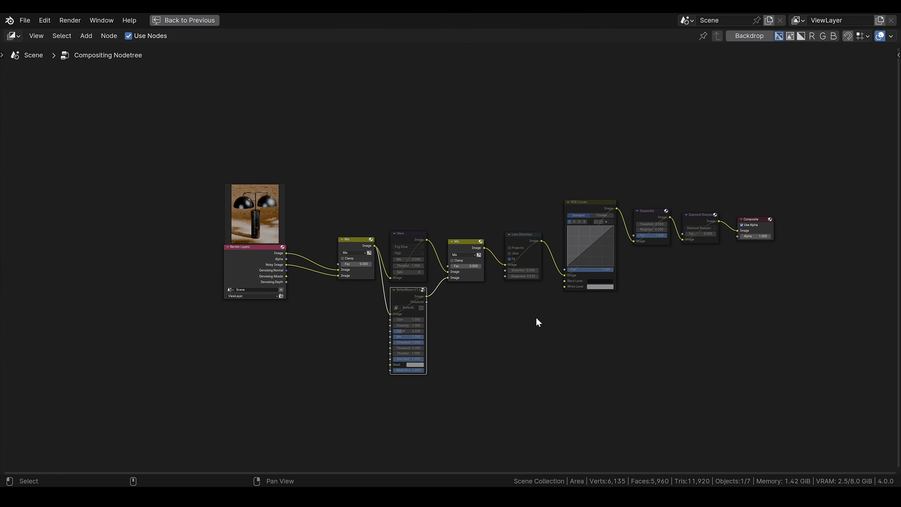
{"action": "scroll", "coordinate": [564, 325], "scroll_direction": "up", "scroll_amount": 5}
{"action": "middle_click_drag", "start_coordinate": [642, 364], "coordinate": [535, 337]}
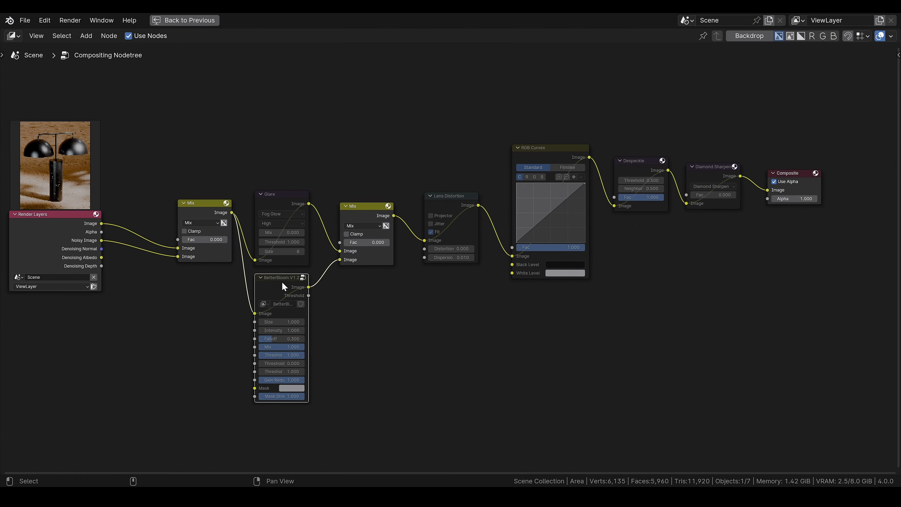
{"action": "key", "text": "x"}
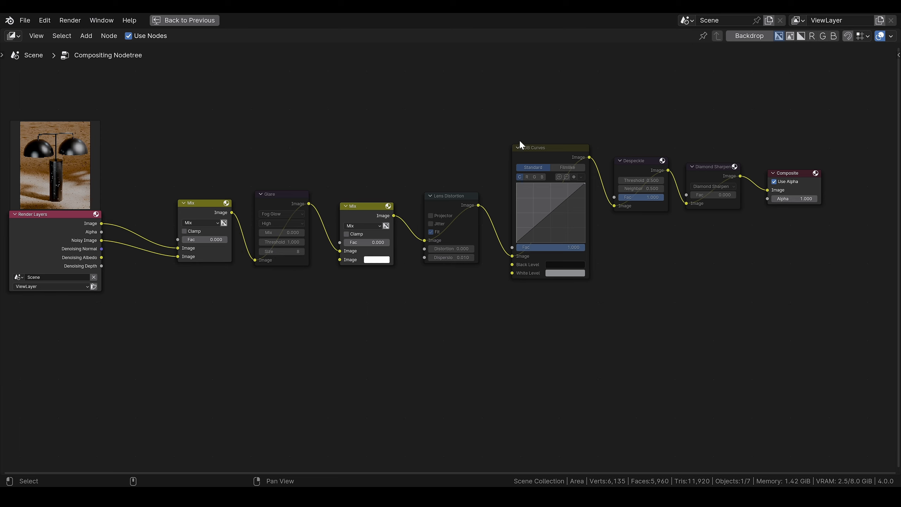
{"action": "middle_click_drag", "start_coordinate": [394, 361], "coordinate": [412, 354]}
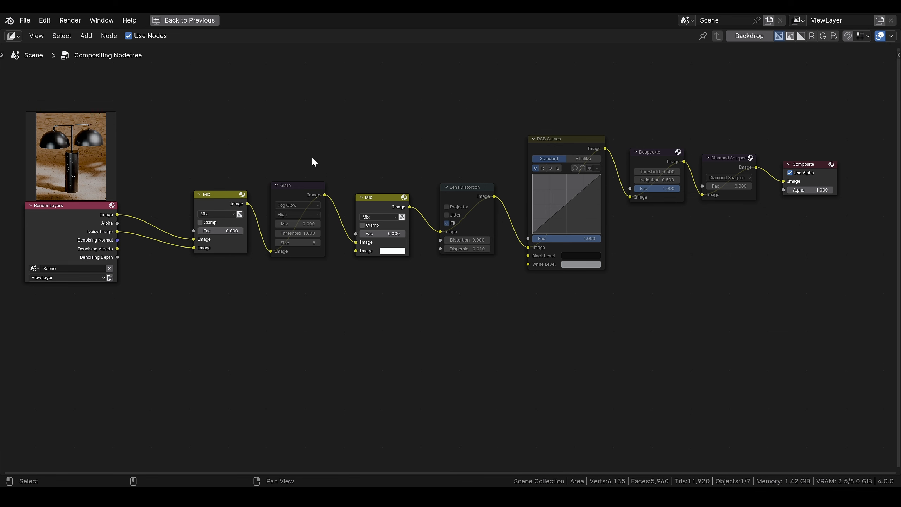
{"action": "left_click", "coordinate": [206, 20]}
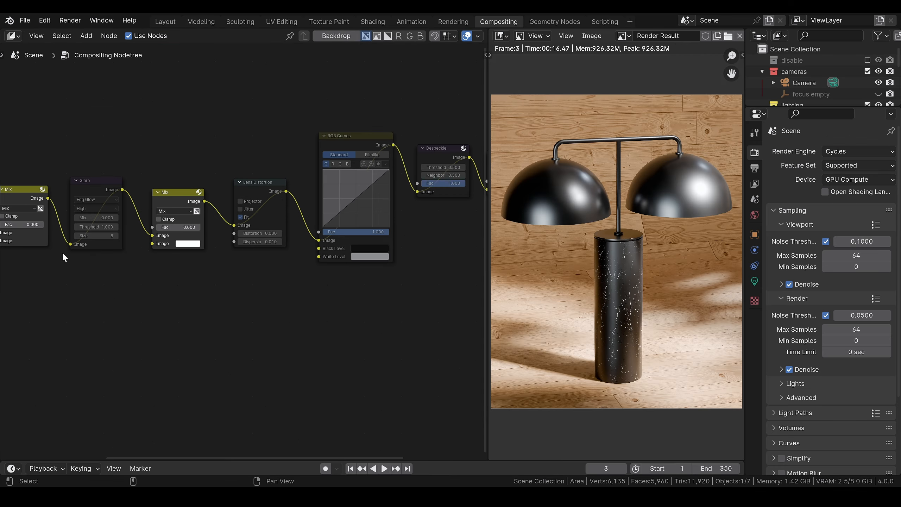
Step: Try blending the noisy image into the render with the first Mix node's factor at 0.244 and inspect the lamp up close
{"action": "middle_click_drag", "start_coordinate": [104, 346], "coordinate": [253, 354]}
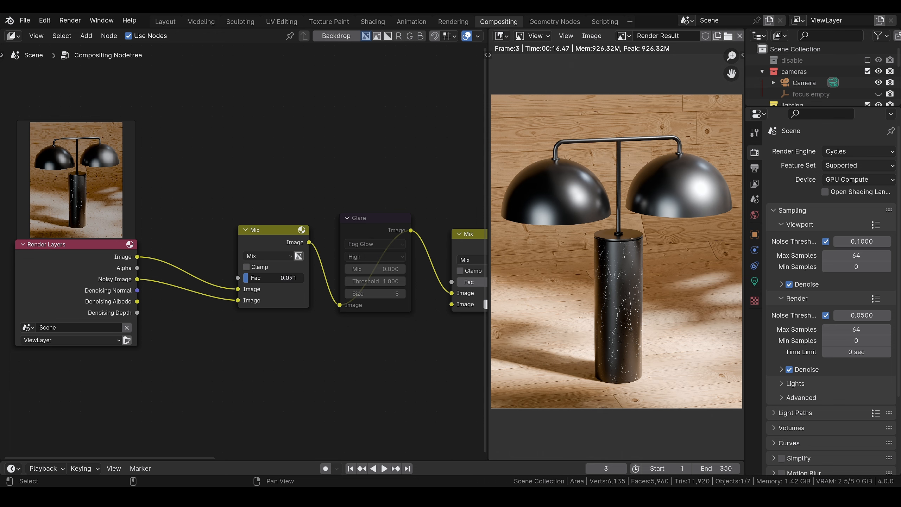
{"action": "left_click_drag", "start_coordinate": [289, 278], "coordinate": [288, 278]}
{"action": "scroll", "coordinate": [607, 284], "scroll_direction": "up", "scroll_amount": 5}
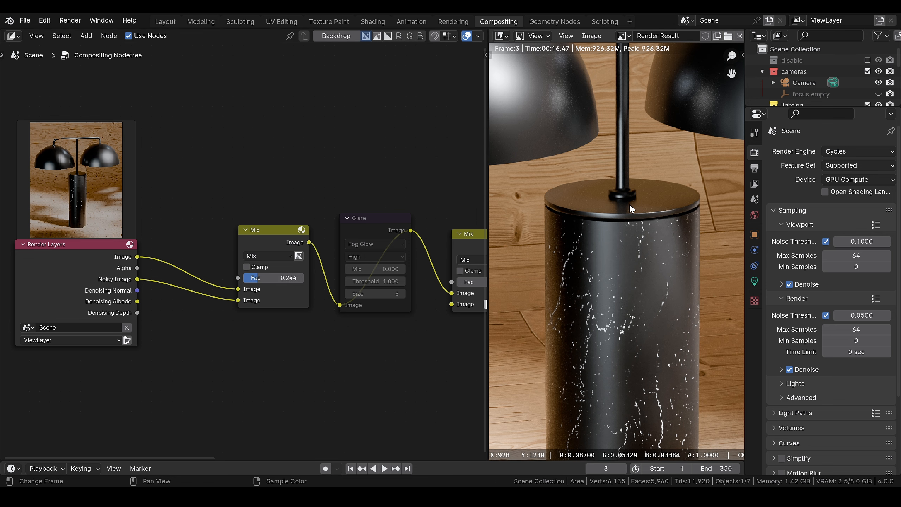
{"action": "middle_click_drag", "start_coordinate": [561, 142], "coordinate": [612, 276]}
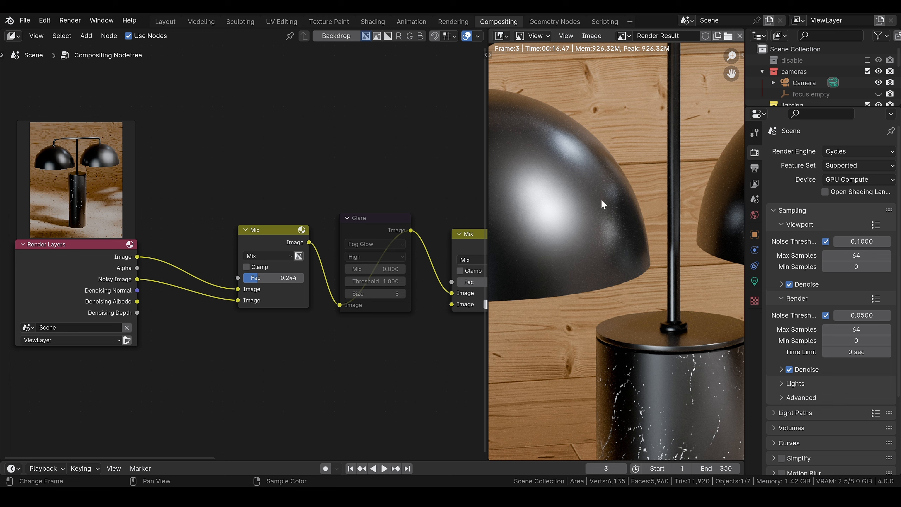
{"action": "scroll", "coordinate": [611, 248], "scroll_direction": "down", "scroll_amount": 3}
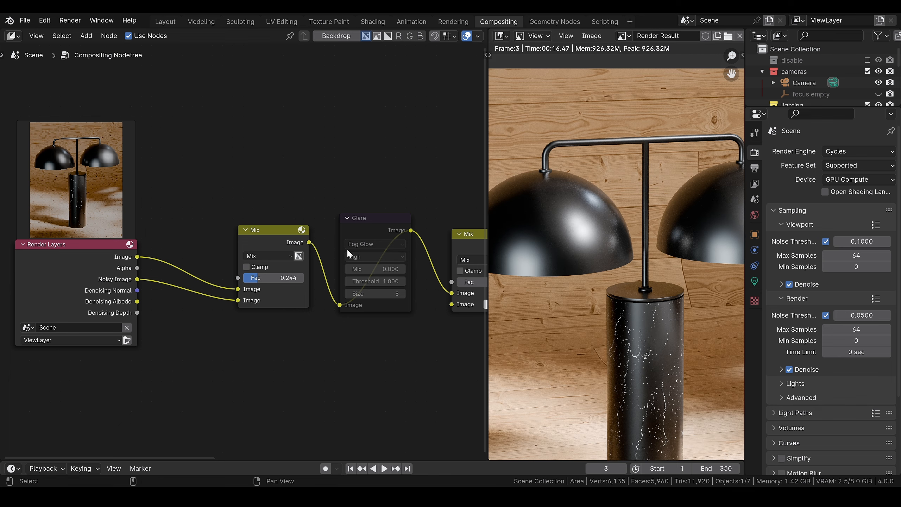
Step: Shift the first Mix node slightly closer to Render Layers and set its factor to 0.000
{"action": "left_click_drag", "start_coordinate": [261, 232], "coordinate": [250, 234]}
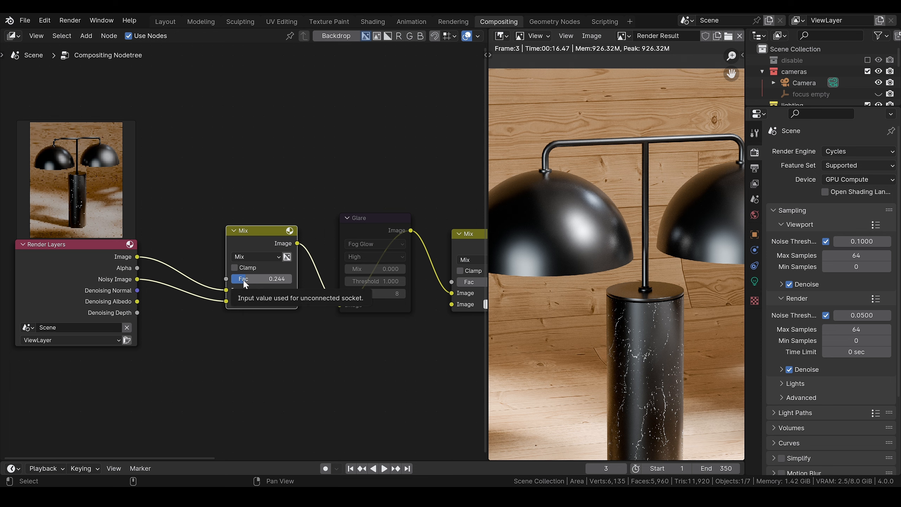
{"action": "left_click_drag", "start_coordinate": [243, 282], "coordinate": [227, 282]}
{"action": "scroll", "coordinate": [321, 346], "scroll_direction": "down", "scroll_amount": 1}
{"action": "middle_click_drag", "start_coordinate": [474, 346], "coordinate": [404, 346]}
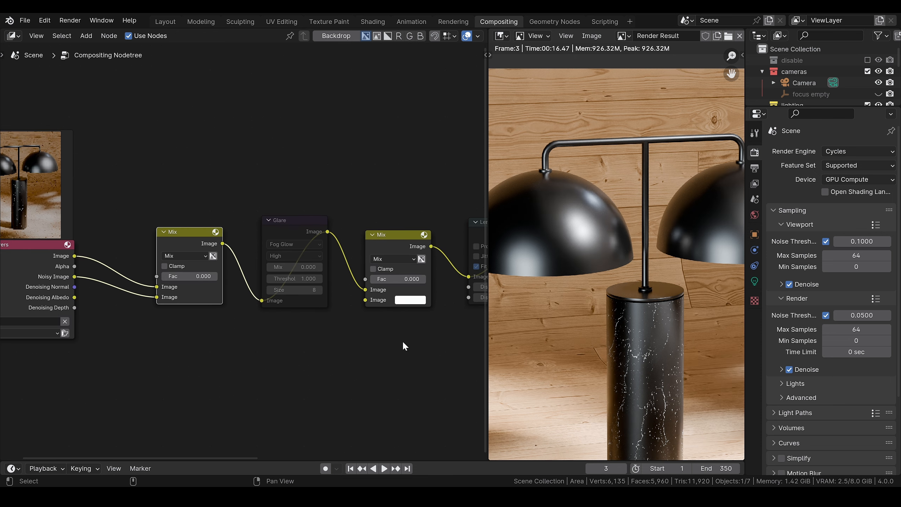
{"action": "scroll", "coordinate": [608, 314], "scroll_direction": "down", "scroll_amount": 2}
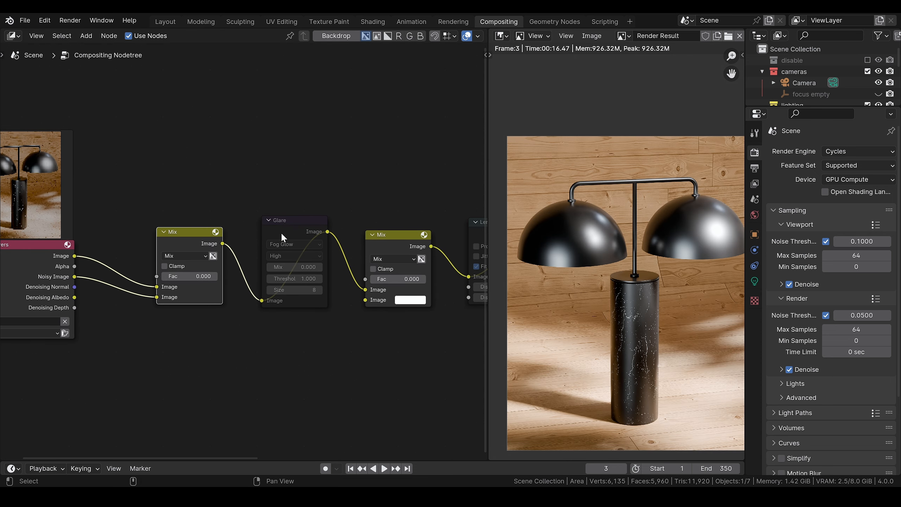
Step: Unmute the Glare node and set its Mix value to -0.850
{"action": "left_click", "coordinate": [289, 238]}
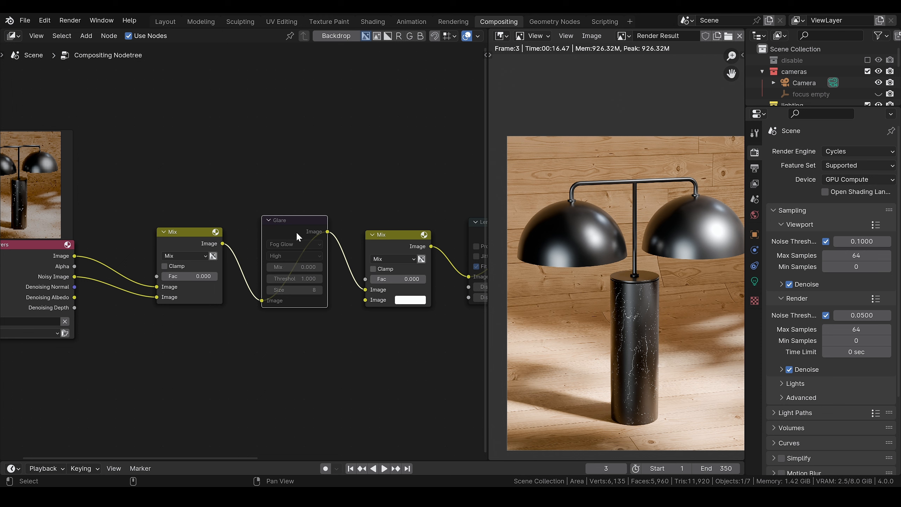
{"action": "key", "text": "m"}
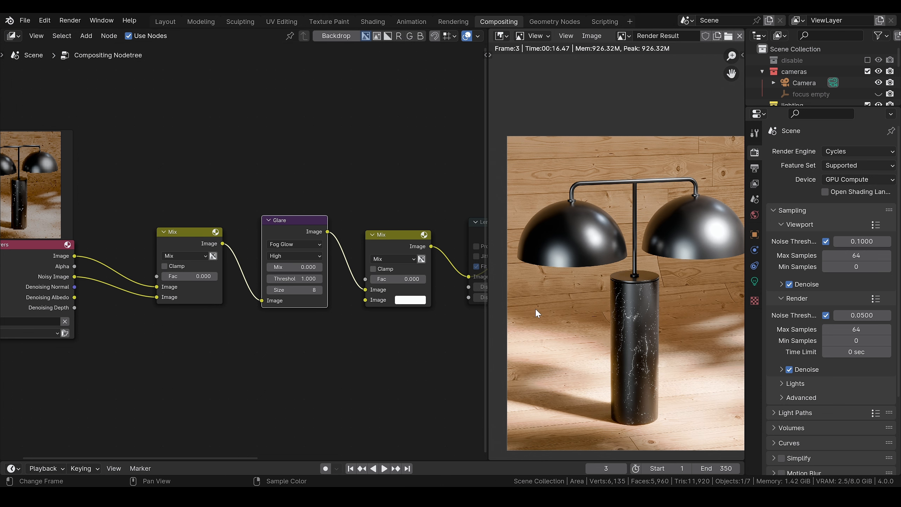
{"action": "double_click", "coordinate": [290, 270]}
{"action": "type", "text": "-0.9"}
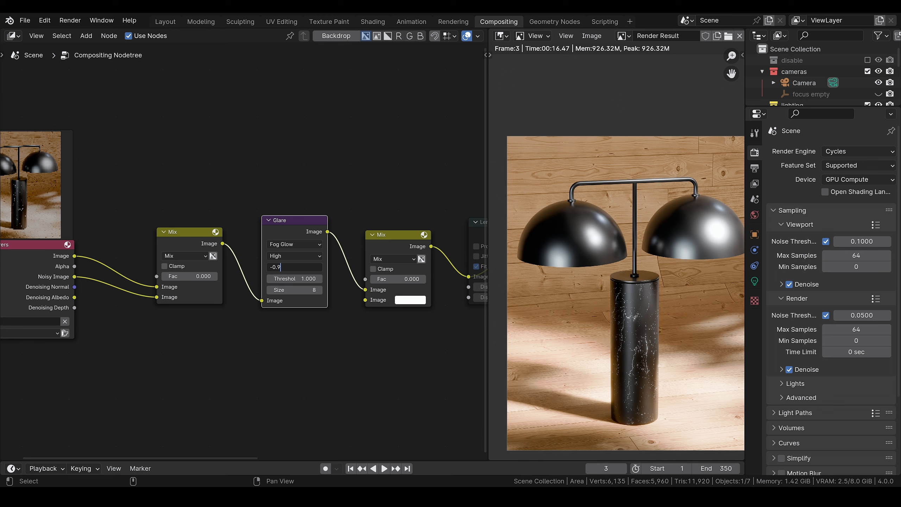
{"action": "key", "text": "Return"}
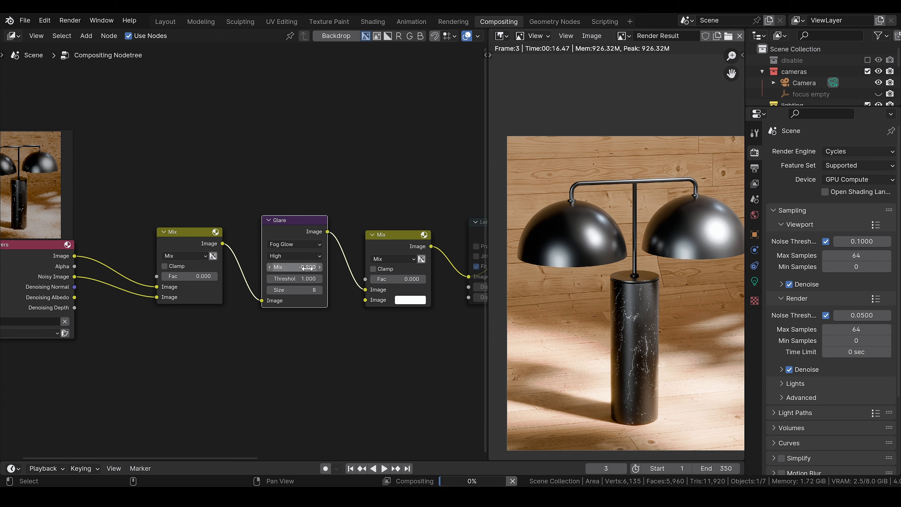
{"action": "left_click", "coordinate": [307, 267]}
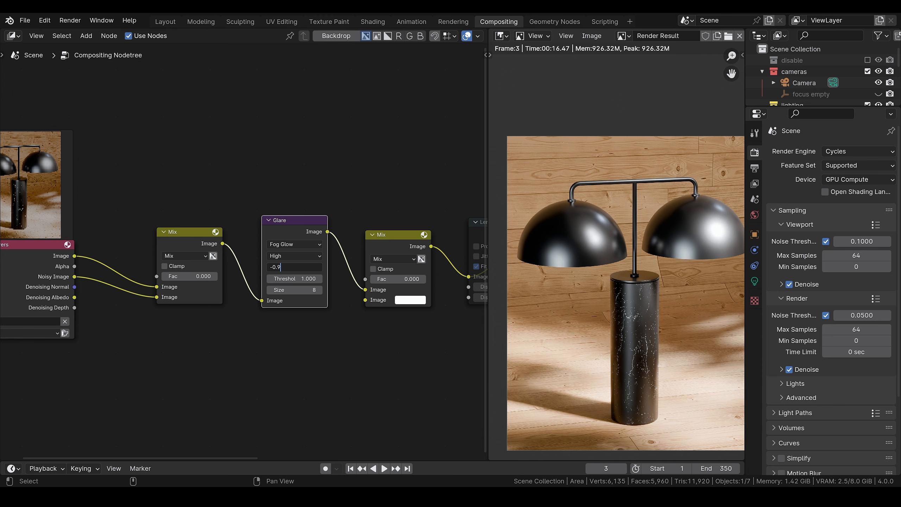
{"action": "type", "text": "85"}
{"action": "key", "text": "Return"}
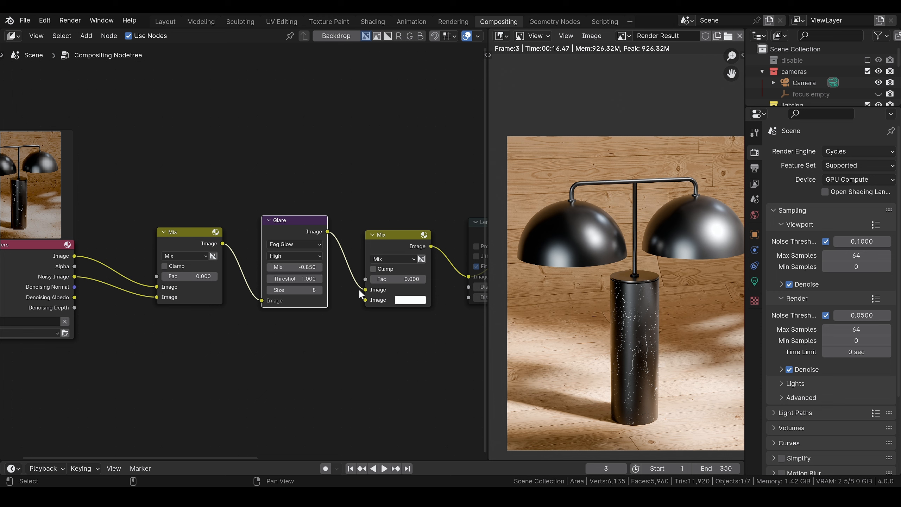
Step: Remove the Mix node after Glare while keeping the link, and bring the Lens Distortion node closer and unmute it
{"action": "left_click", "coordinate": [389, 241]}
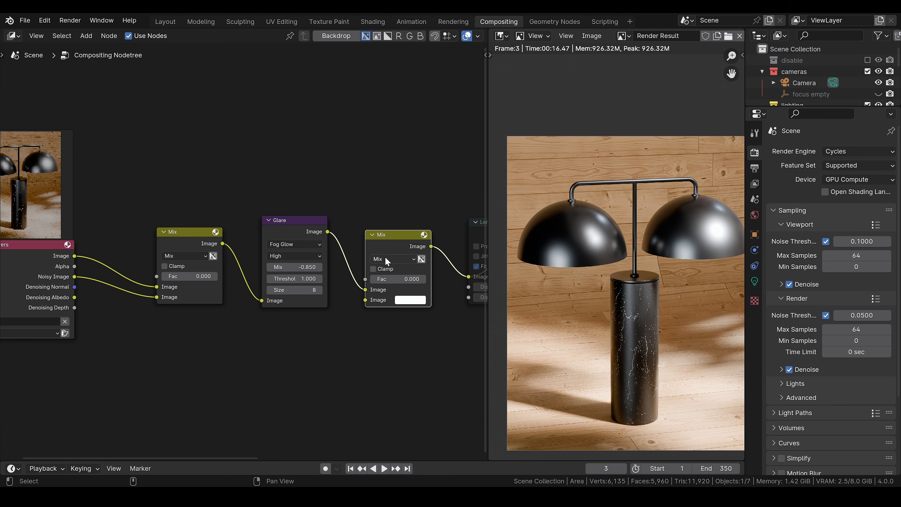
{"action": "key", "text": "ctrl+x"}
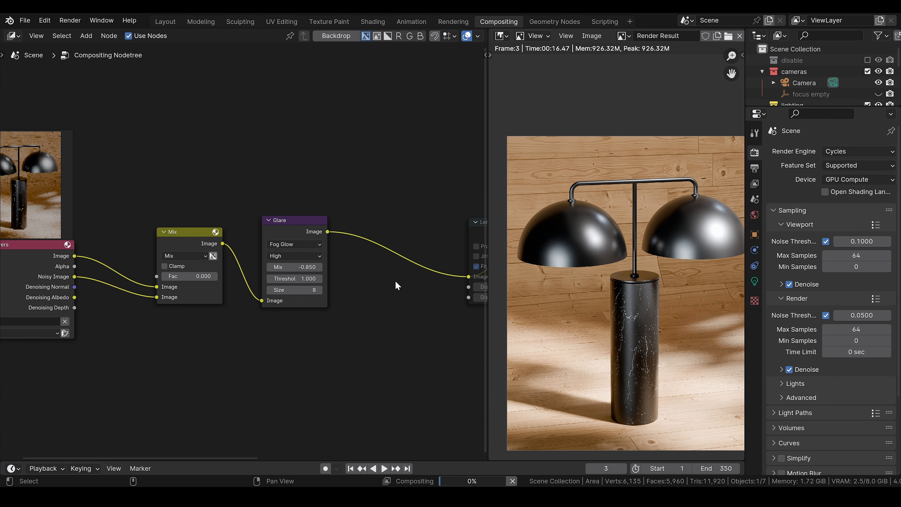
{"action": "middle_click_drag", "start_coordinate": [395, 280], "coordinate": [268, 289]}
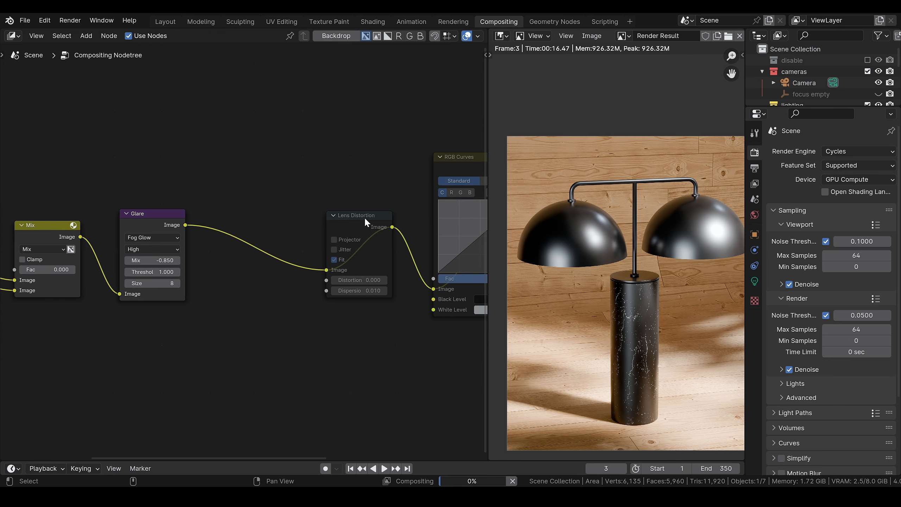
{"action": "left_click_drag", "start_coordinate": [367, 222], "coordinate": [283, 203]}
{"action": "scroll", "coordinate": [303, 300], "scroll_direction": "up", "scroll_amount": 2}
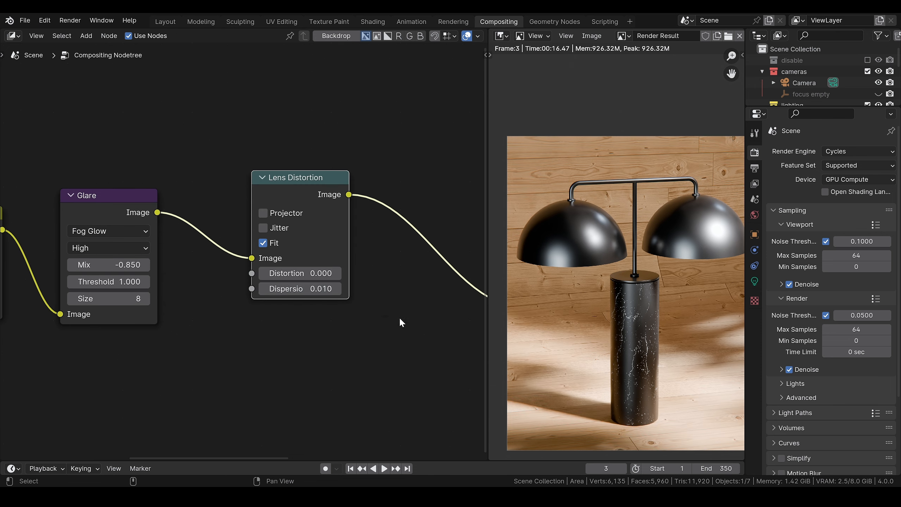
{"action": "scroll", "coordinate": [663, 423], "scroll_direction": "up", "scroll_amount": 2}
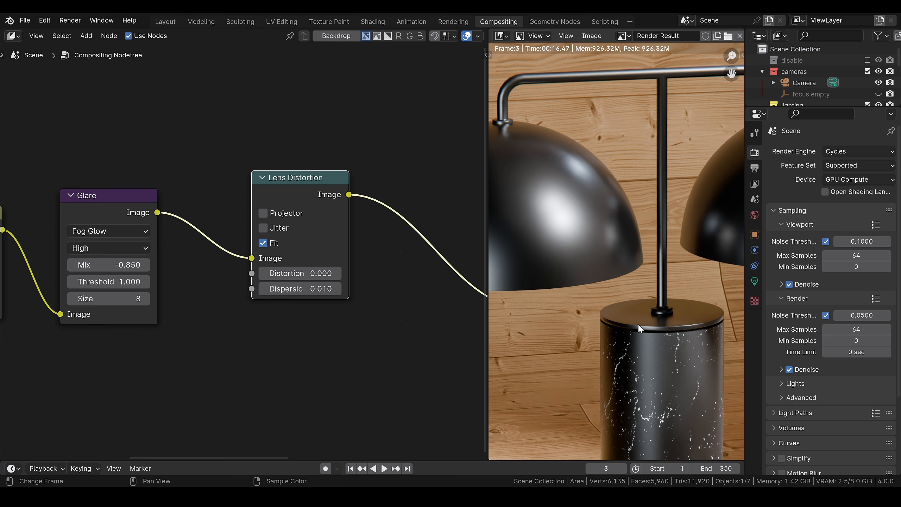
{"action": "scroll", "coordinate": [605, 180], "scroll_direction": "up", "scroll_amount": 3}
{"action": "scroll", "coordinate": [614, 270], "scroll_direction": "up", "scroll_amount": 1}
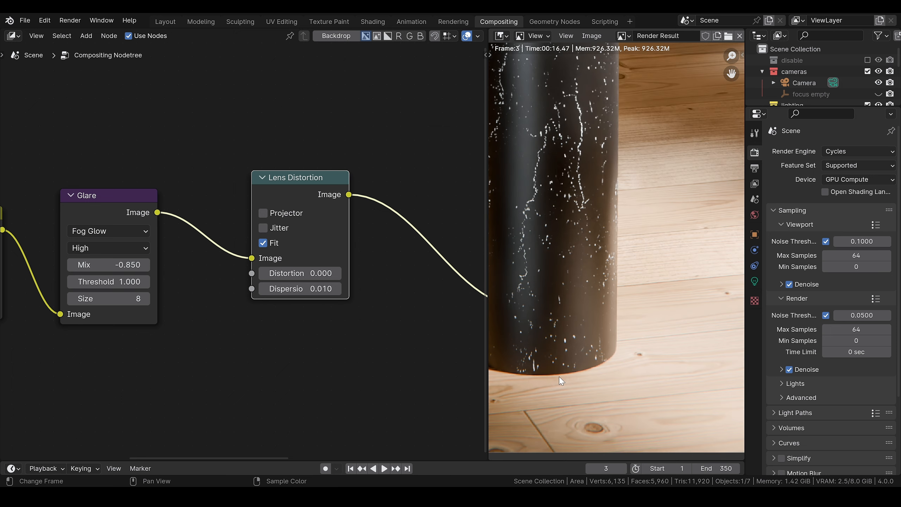
{"action": "middle_click_drag", "start_coordinate": [556, 370], "coordinate": [598, 366]}
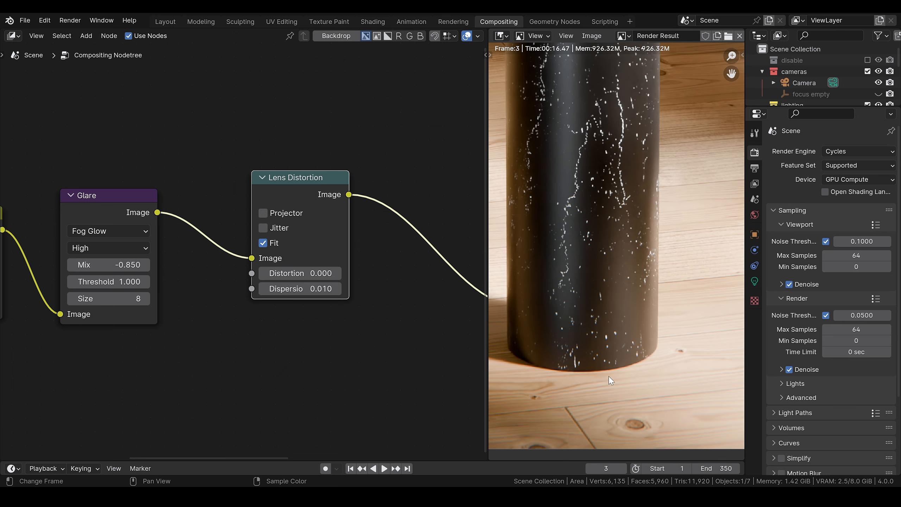
{"action": "scroll", "coordinate": [575, 337], "scroll_direction": "down", "scroll_amount": 4}
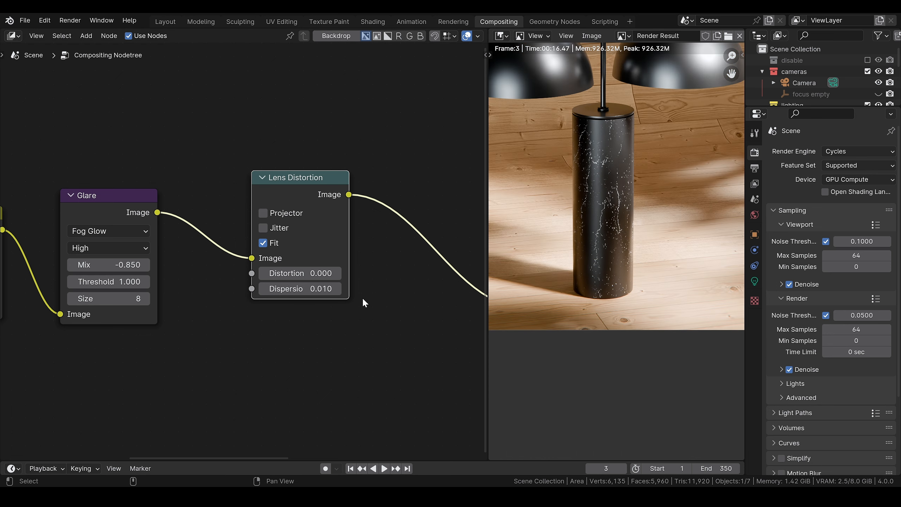
Step: Unmute the RGB Curves node that follows Lens Distortion
{"action": "middle_click_drag", "start_coordinate": [471, 263], "coordinate": [295, 302]}
{"action": "scroll", "coordinate": [296, 303], "scroll_direction": "down", "scroll_amount": 2}
{"action": "middle_click_drag", "start_coordinate": [286, 218], "coordinate": [174, 217]}
{"action": "left_click", "coordinate": [301, 186]}
{"action": "key", "text": "m"}
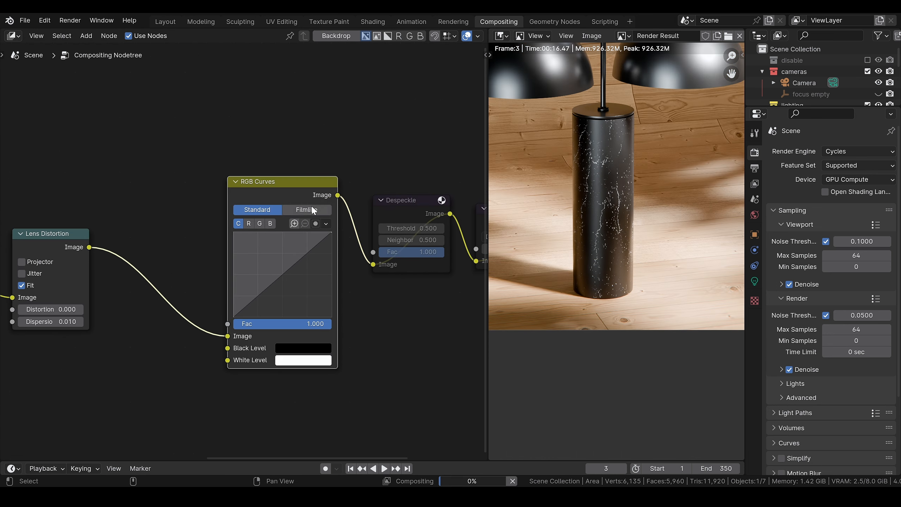
Step: Add curve points near 0.2 and 0.7 on the combined RGB curve to form a gentle S-shape for contrast
{"action": "scroll", "coordinate": [283, 299], "scroll_direction": "up", "scroll_amount": 4}
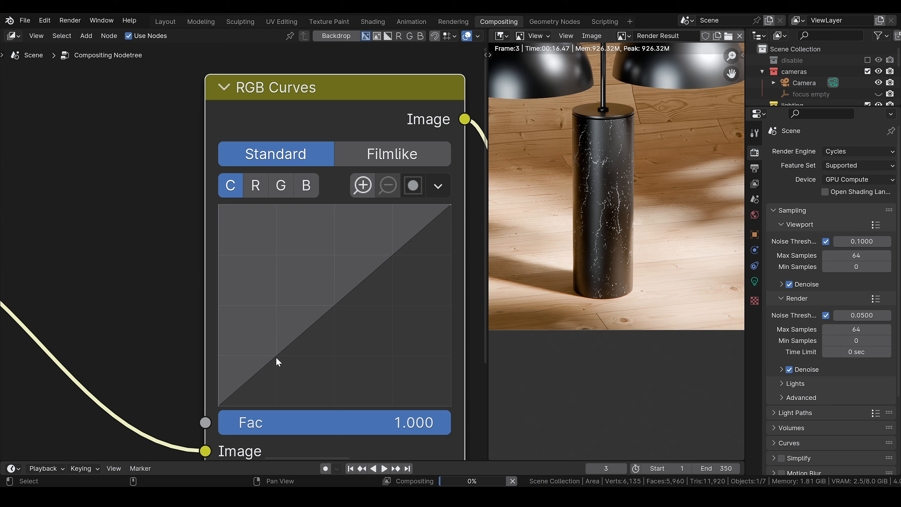
{"action": "left_click", "coordinate": [277, 358]}
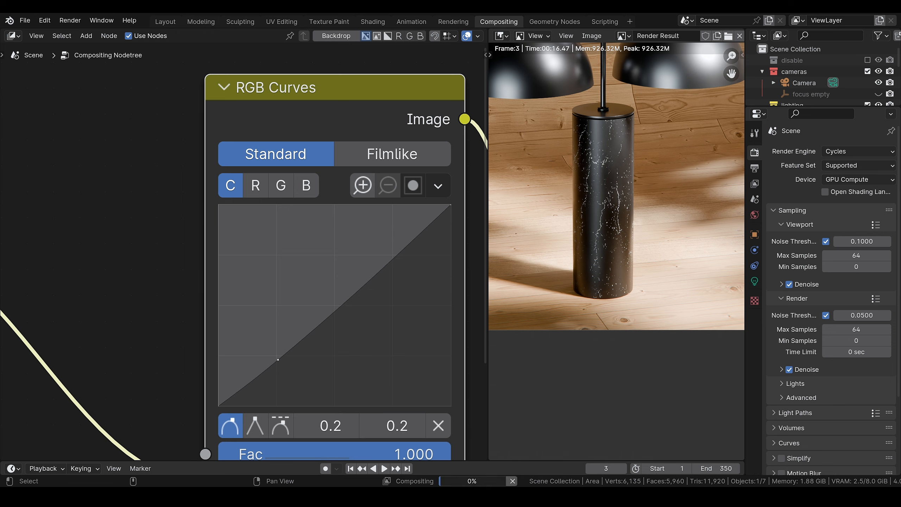
{"action": "left_click", "coordinate": [391, 253]}
{"action": "scroll", "coordinate": [614, 213], "scroll_direction": "down", "scroll_amount": 2}
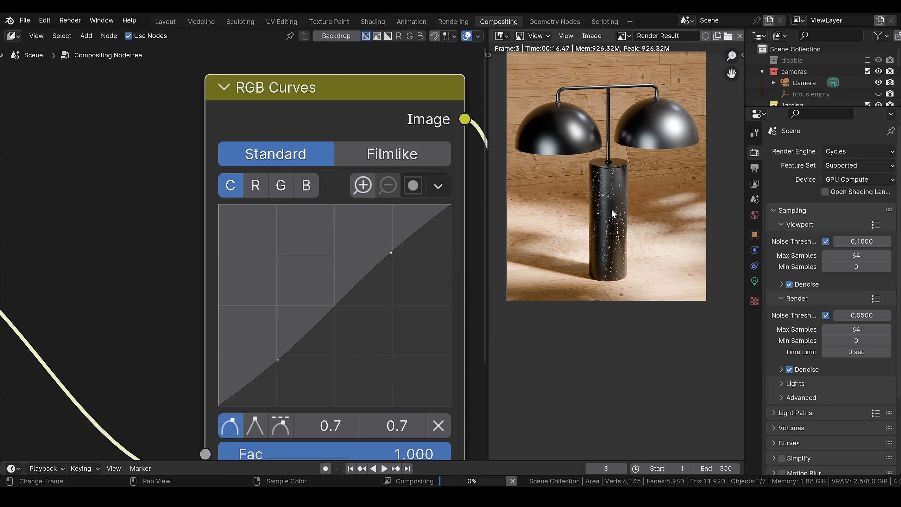
{"action": "scroll", "coordinate": [621, 201], "scroll_direction": "up", "scroll_amount": 1}
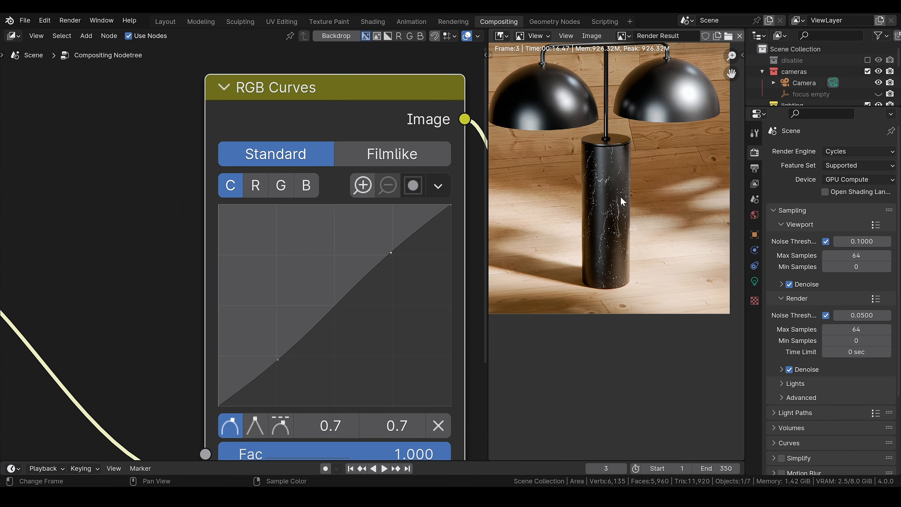
{"action": "scroll", "coordinate": [620, 196], "scroll_direction": "down", "scroll_amount": 3}
{"action": "scroll", "coordinate": [255, 234], "scroll_direction": "down", "scroll_amount": 5}
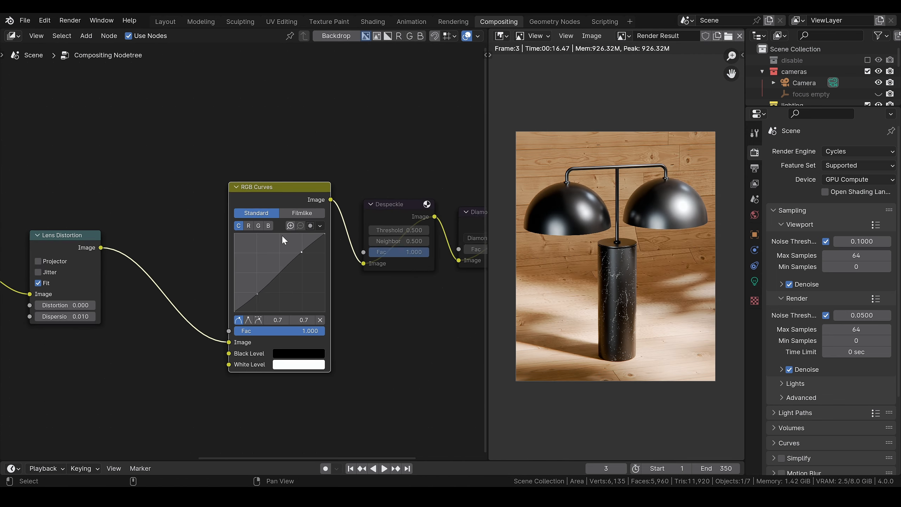
Step: Unmute the Diamond Sharpen filter node in front of the Composite node
{"action": "scroll", "coordinate": [281, 235], "scroll_direction": "down", "scroll_amount": 1}
{"action": "right_click_drag", "start_coordinate": [386, 193], "coordinate": [247, 183]}
{"action": "scroll", "coordinate": [372, 225], "scroll_direction": "up", "scroll_amount": 2}
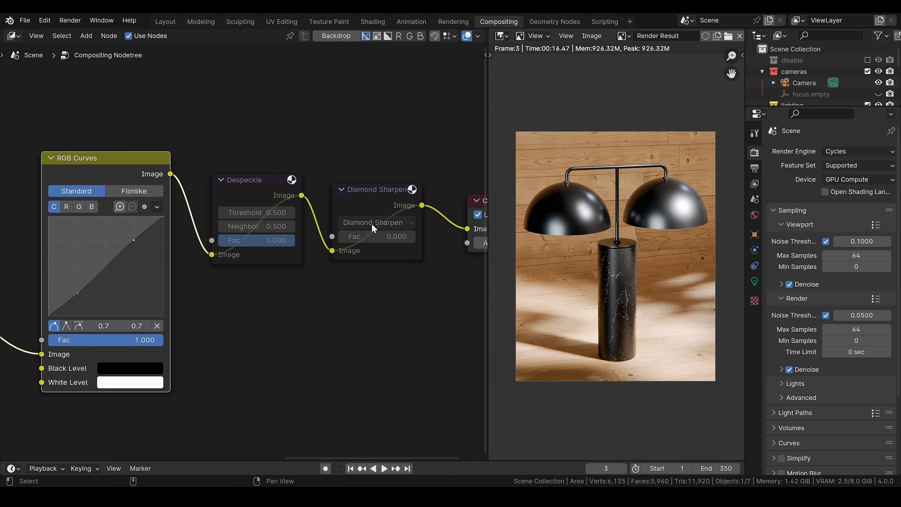
{"action": "right_click_drag", "start_coordinate": [398, 148], "coordinate": [257, 160]}
{"action": "left_click", "coordinate": [244, 216]}
{"action": "left_click_drag", "start_coordinate": [247, 209], "coordinate": [248, 207]}
{"action": "key", "text": "m"}
Step: Try Diamond Sharpen factors of 0.558 and 0.239 and compare the marble base and domes in the render
{"action": "scroll", "coordinate": [633, 280], "scroll_direction": "up", "scroll_amount": 1}
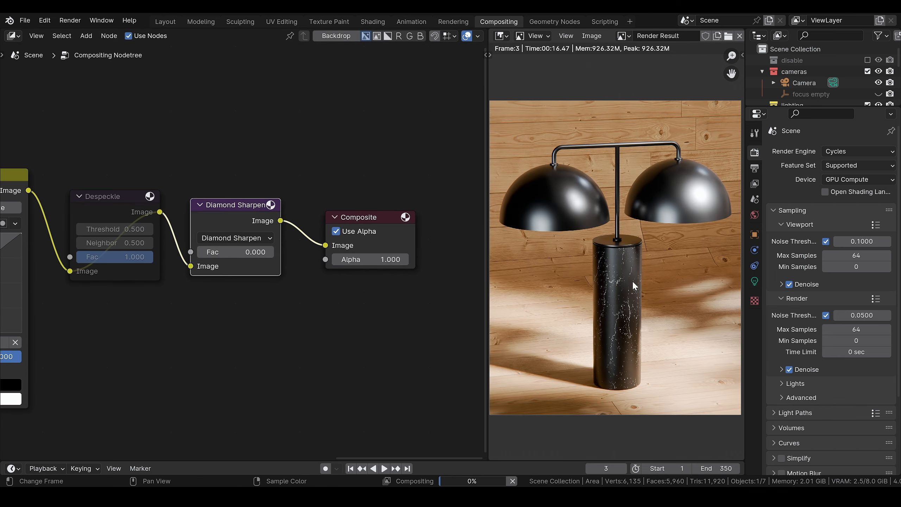
{"action": "left_click_drag", "start_coordinate": [230, 254], "coordinate": [273, 254]}
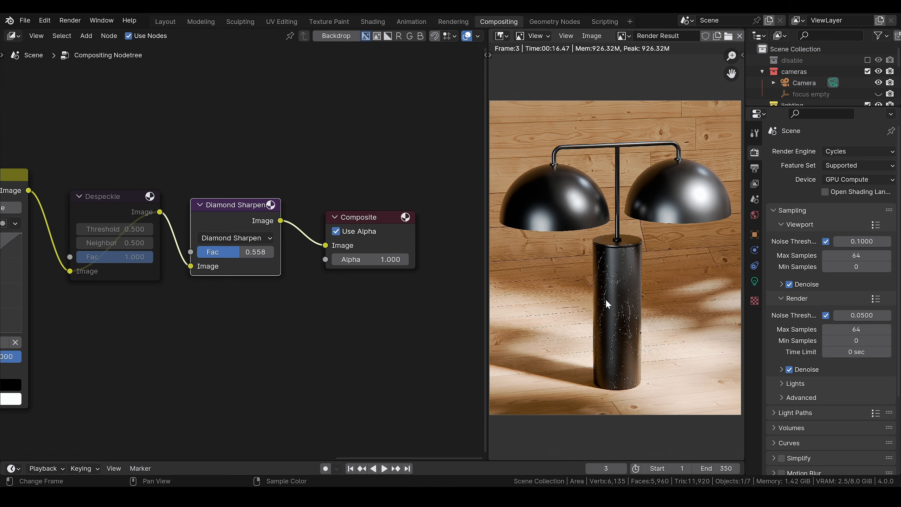
{"action": "scroll", "coordinate": [616, 314], "scroll_direction": "up", "scroll_amount": 5}
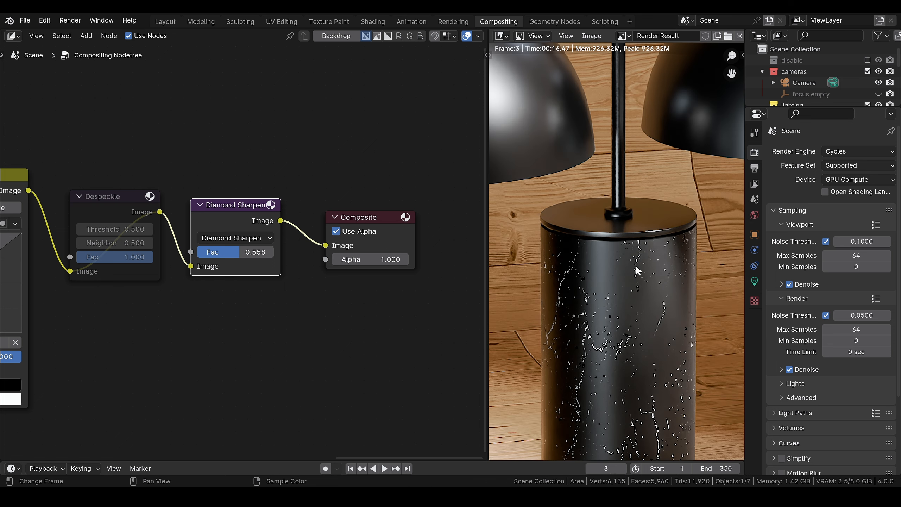
{"action": "left_click_drag", "start_coordinate": [241, 253], "coordinate": [215, 253]}
{"action": "scroll", "coordinate": [608, 291], "scroll_direction": "down", "scroll_amount": 5}
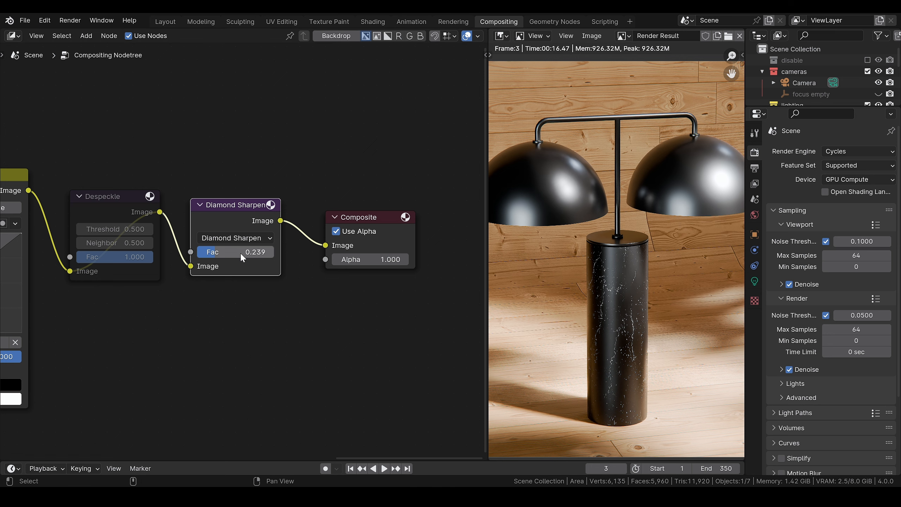
{"action": "scroll", "coordinate": [636, 279], "scroll_direction": "down", "scroll_amount": 1}
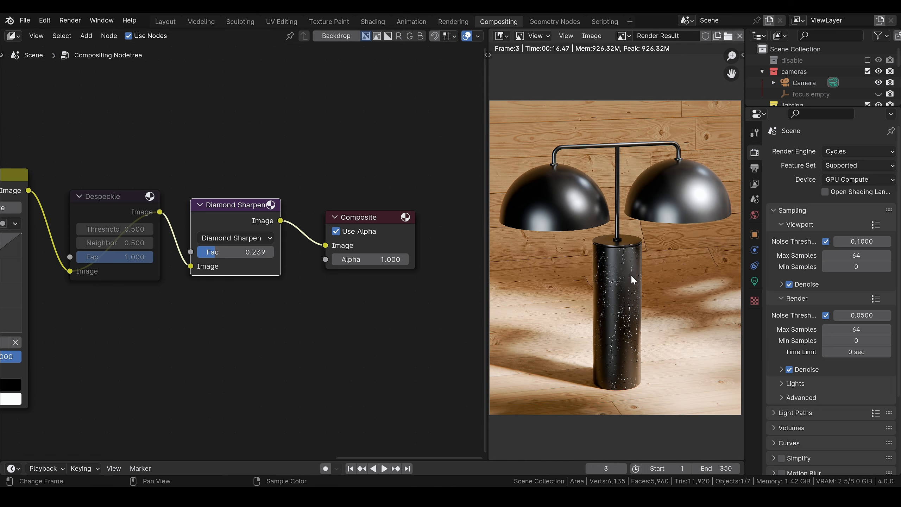
Step: Set the Diamond Sharpen node's factor to 0.1
{"action": "double_click", "coordinate": [234, 252]}
{"action": "type", "text": "0.1"}
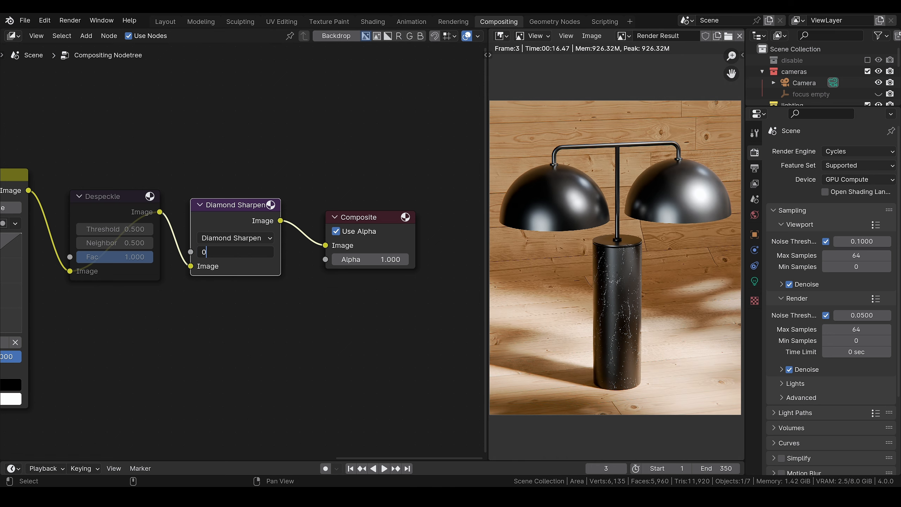
{"action": "key", "text": "Return"}
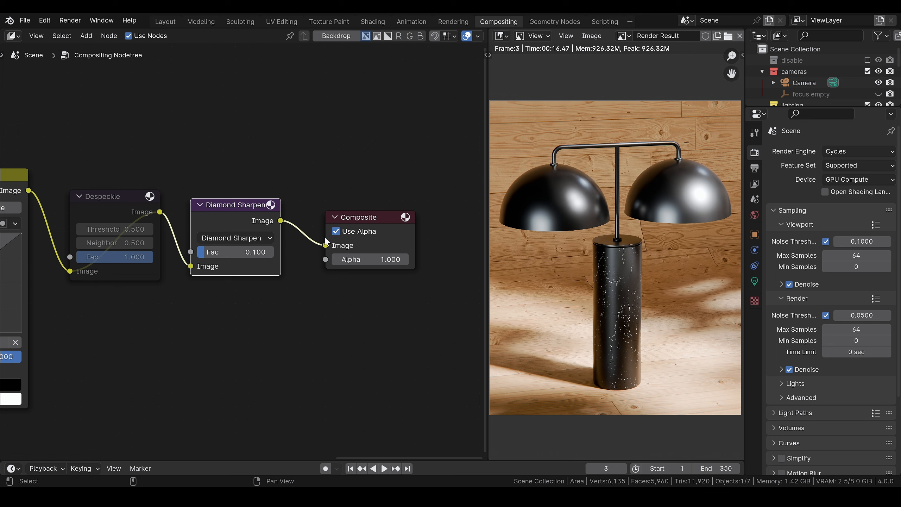
Step: Tidy the end of the node tree by spacing out the Composite, Diamond Sharpen and Despeckle nodes
{"action": "scroll", "coordinate": [171, 304], "scroll_direction": "down", "scroll_amount": 2}
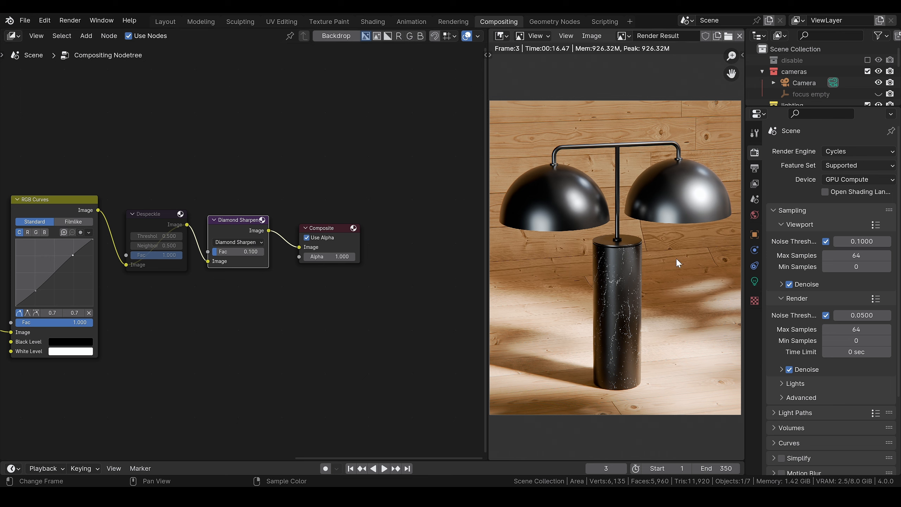
{"action": "scroll", "coordinate": [621, 255], "scroll_direction": "down", "scroll_amount": 1}
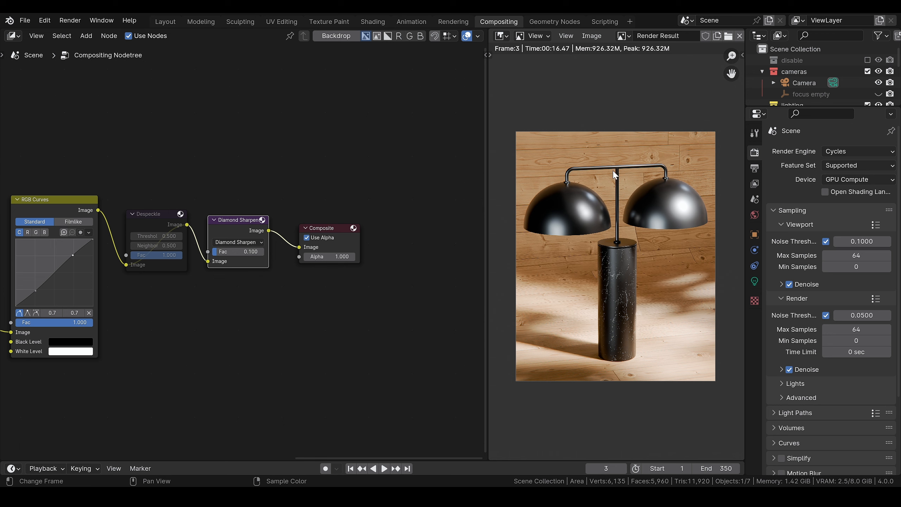
{"action": "left_click_drag", "start_coordinate": [330, 228], "coordinate": [391, 209]}
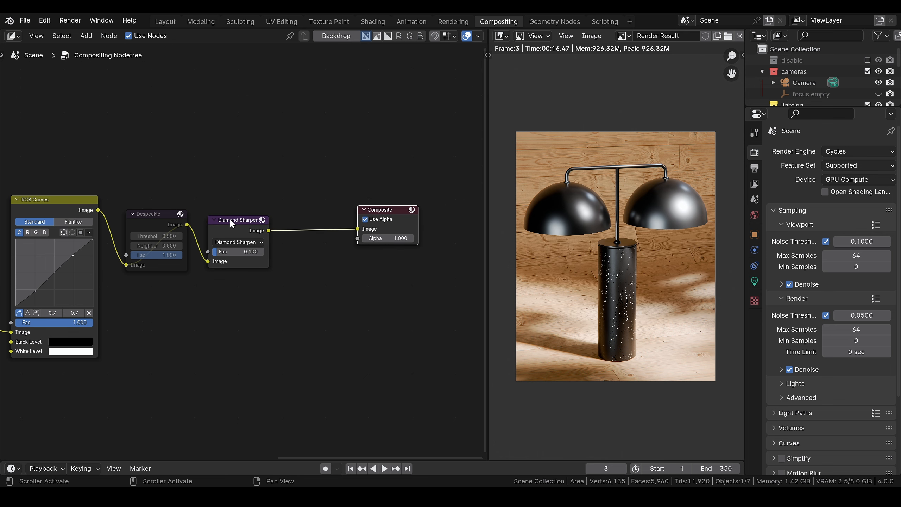
{"action": "left_click_drag", "start_coordinate": [229, 218], "coordinate": [258, 205]}
{"action": "left_click_drag", "start_coordinate": [157, 215], "coordinate": [175, 204]}
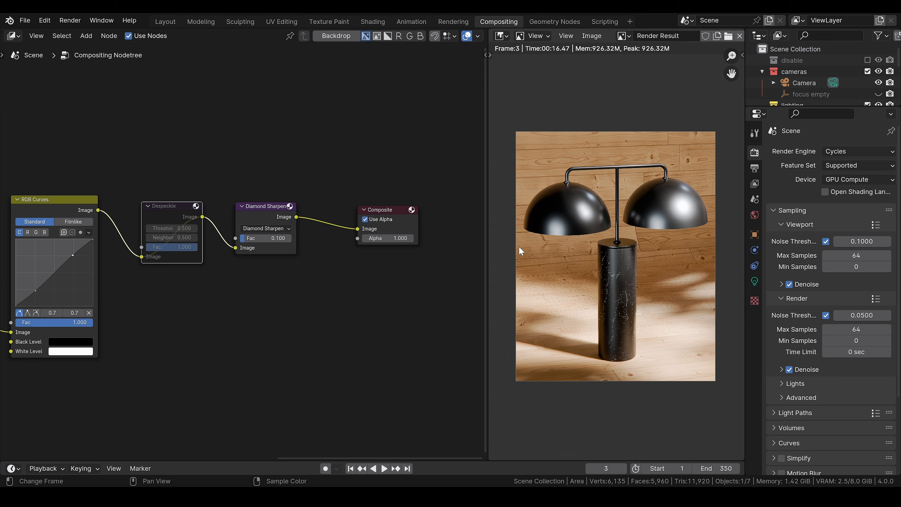